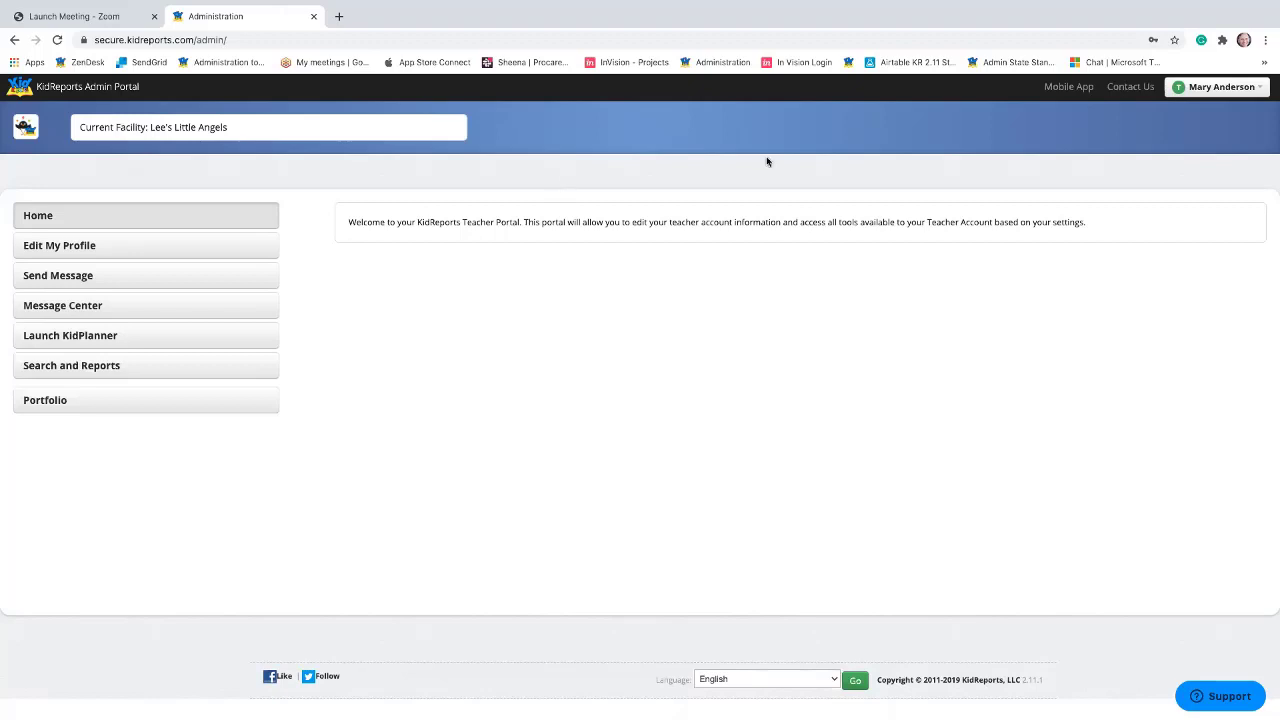
Open the mobile app in a new tab, decline the reminder, and sign out.
{"action": "left_click", "coordinate": [1068, 87]}
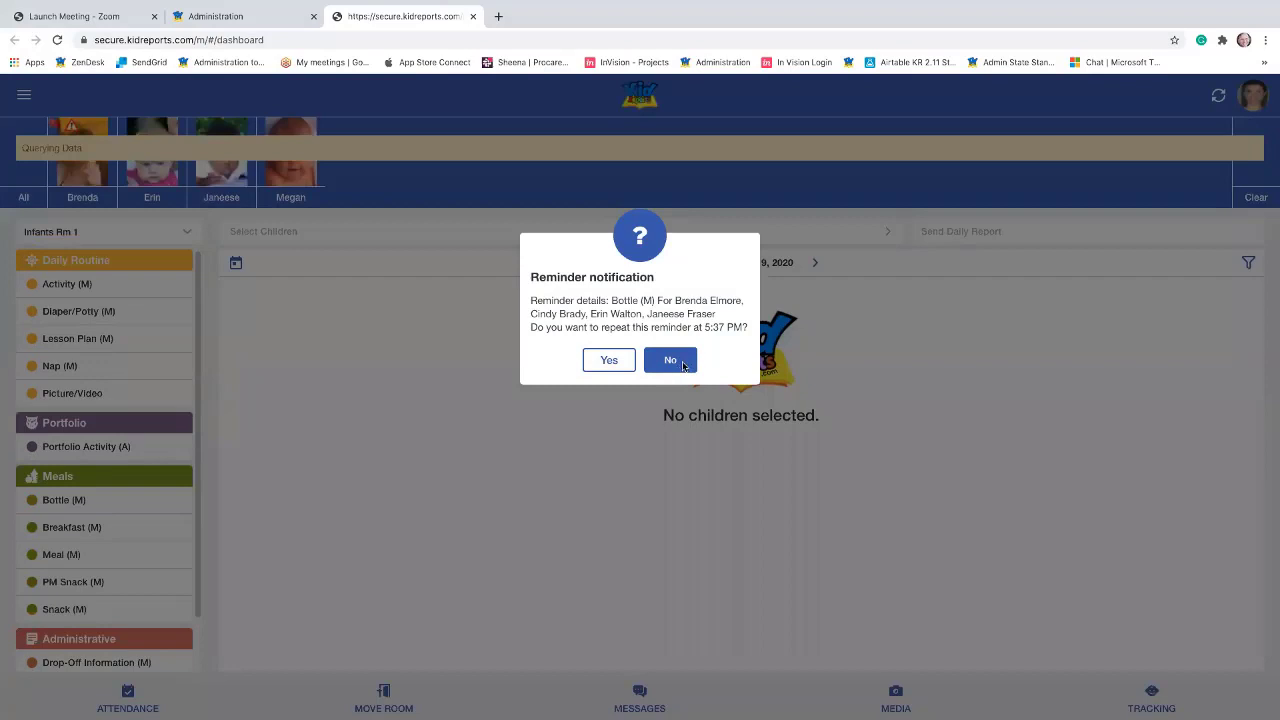
{"action": "left_click", "coordinate": [692, 357]}
{"action": "left_click", "coordinate": [1258, 96]}
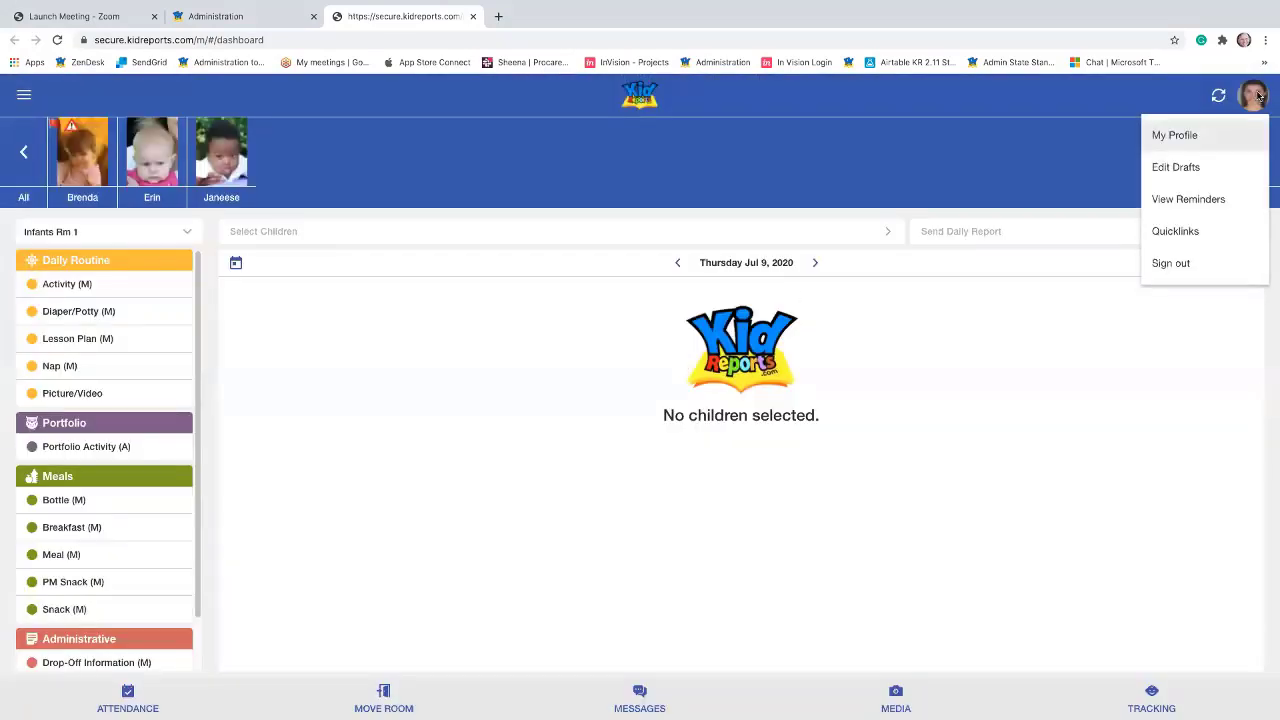
{"action": "left_click", "coordinate": [1187, 265]}
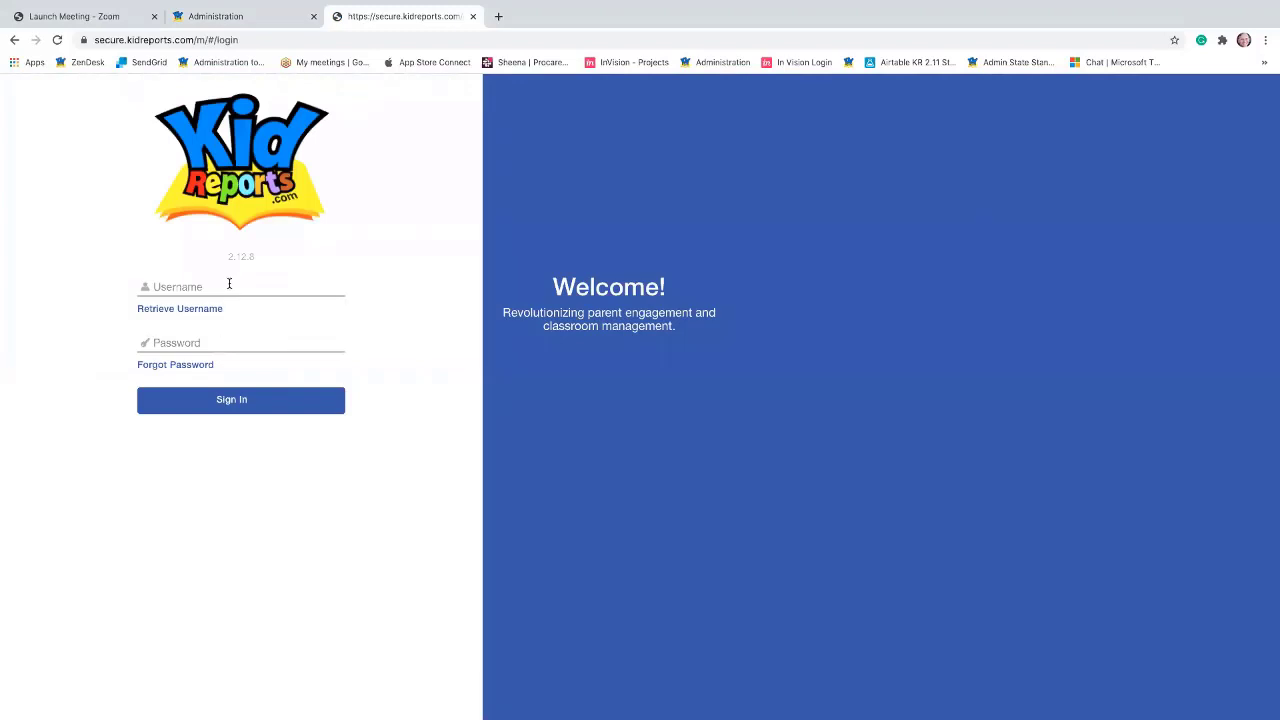
Sign back in with the teacher's username and password.
{"action": "left_click", "coordinate": [229, 286]}
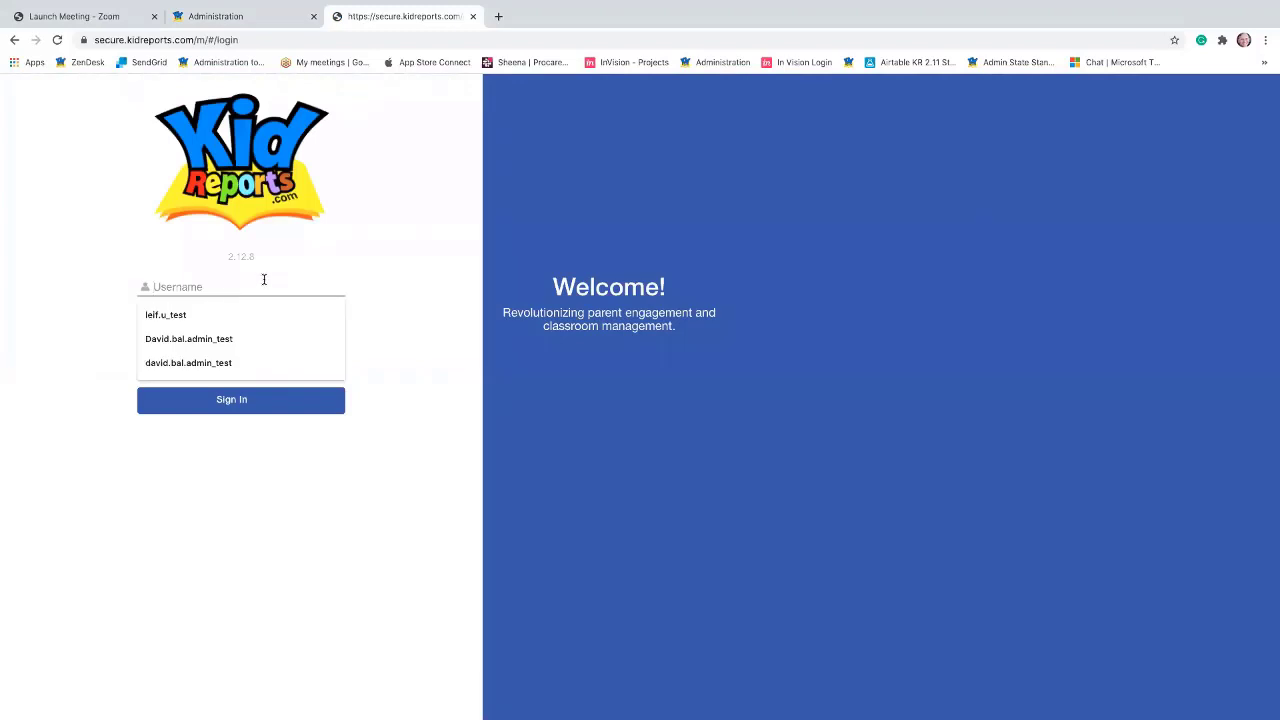
{"action": "left_click", "coordinate": [221, 238]}
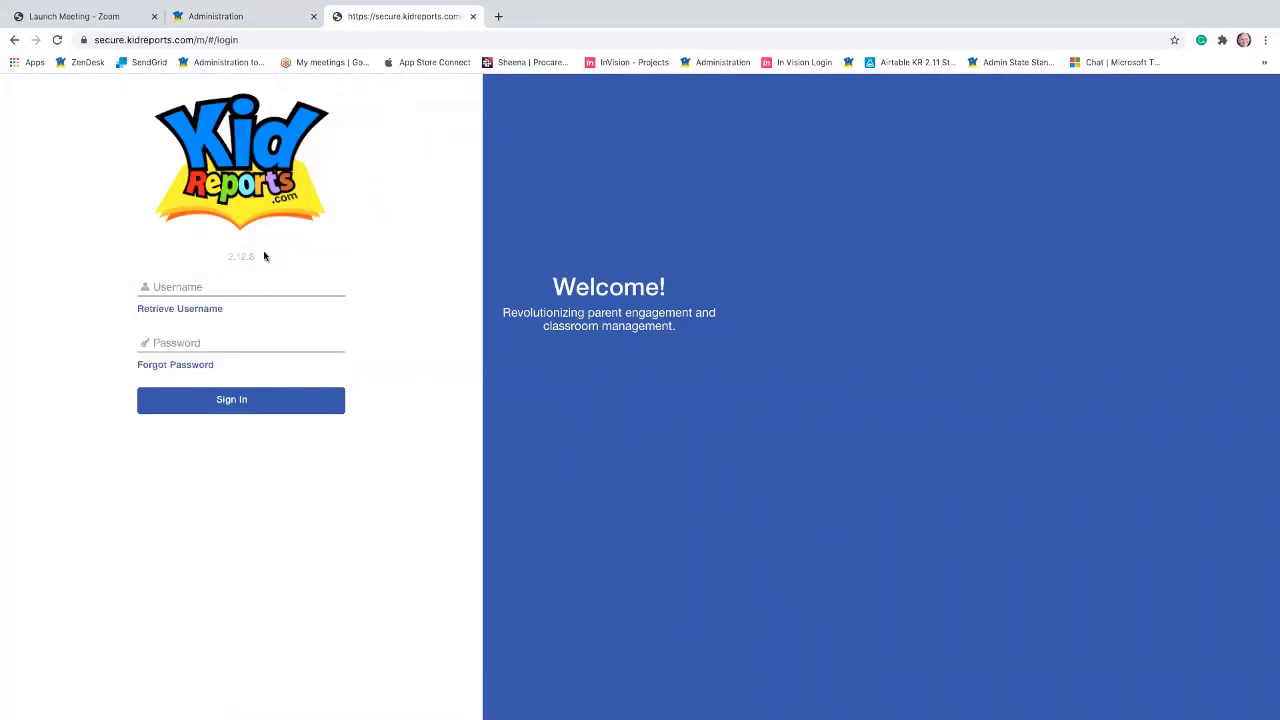
{"action": "left_click", "coordinate": [225, 289]}
{"action": "left_click", "coordinate": [218, 340]}
{"action": "type", "text": "•••••••••"}
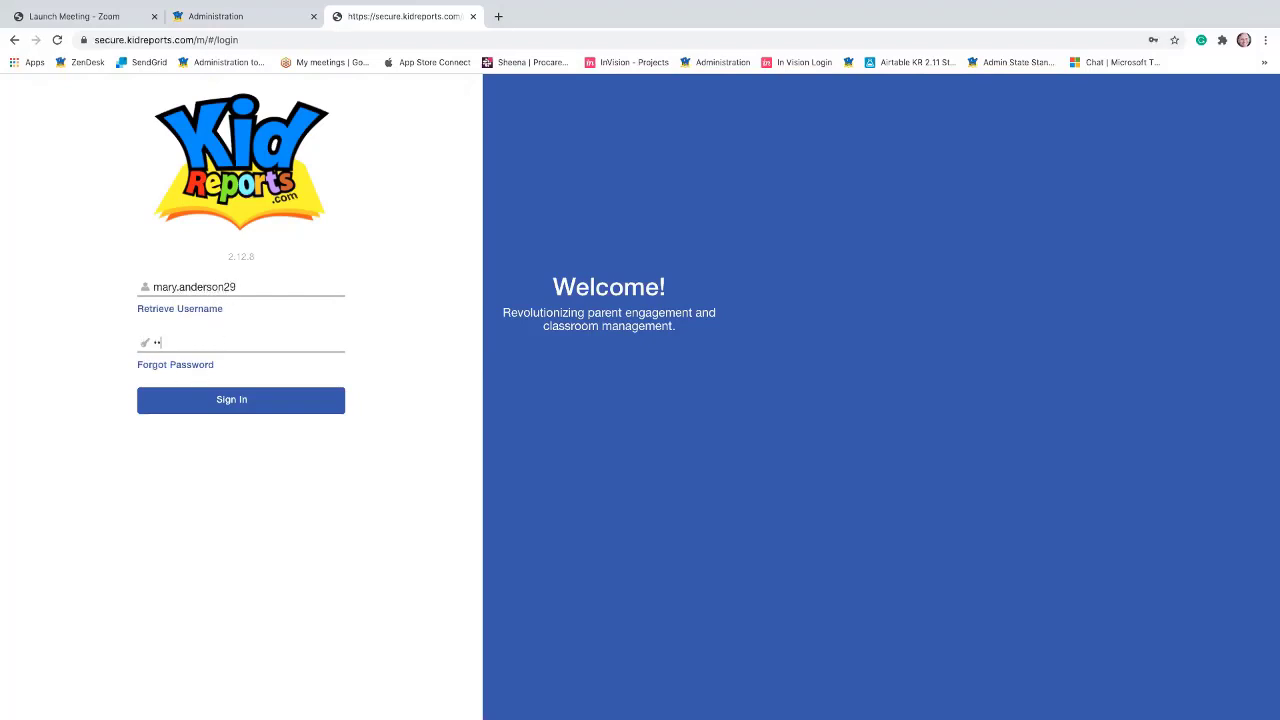
{"action": "left_click", "coordinate": [236, 408]}
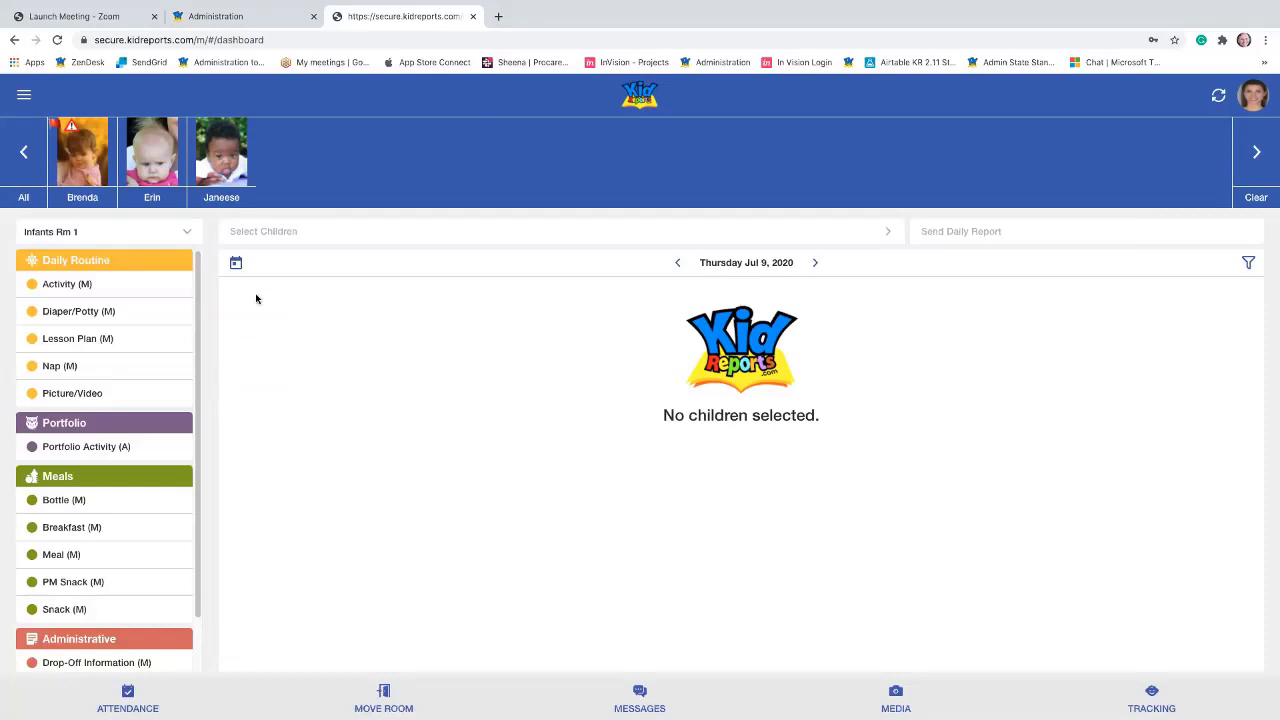
Change the room selector above Daily Routine from Infants Rm 1 to Kindergarten Room.
{"action": "left_click", "coordinate": [173, 230]}
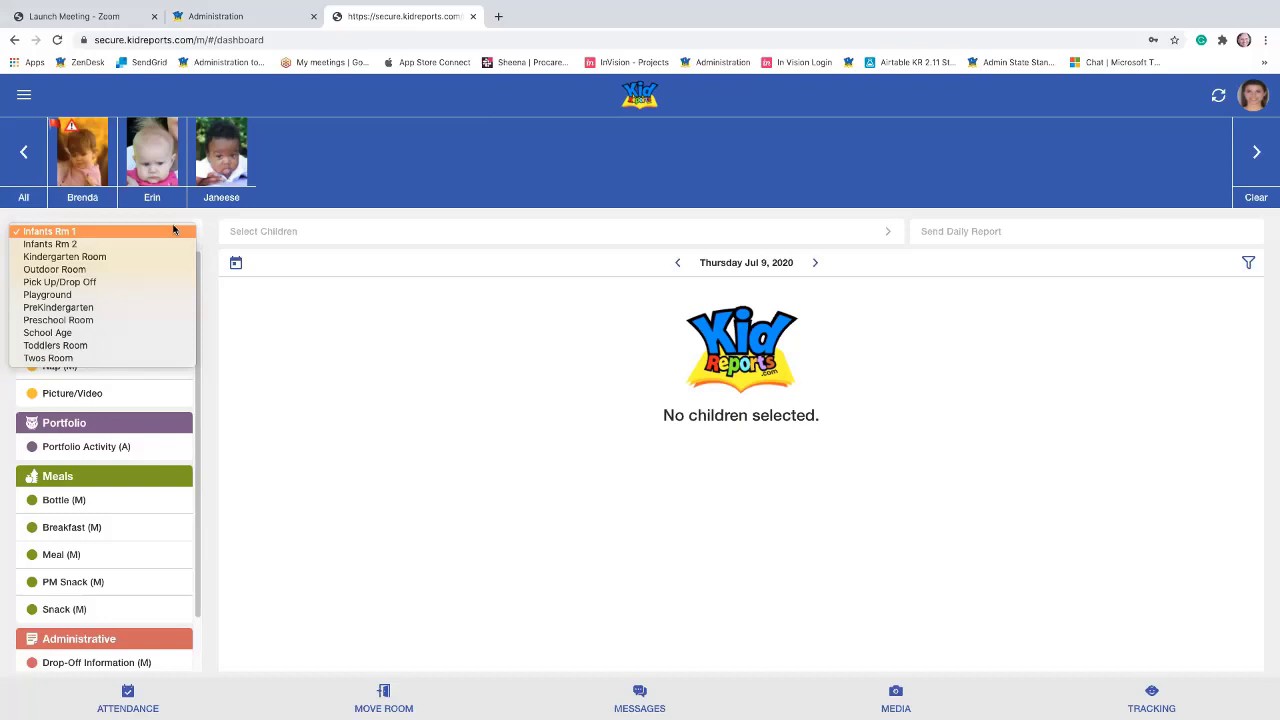
{"action": "left_click", "coordinate": [191, 237]}
{"action": "left_click", "coordinate": [192, 233]}
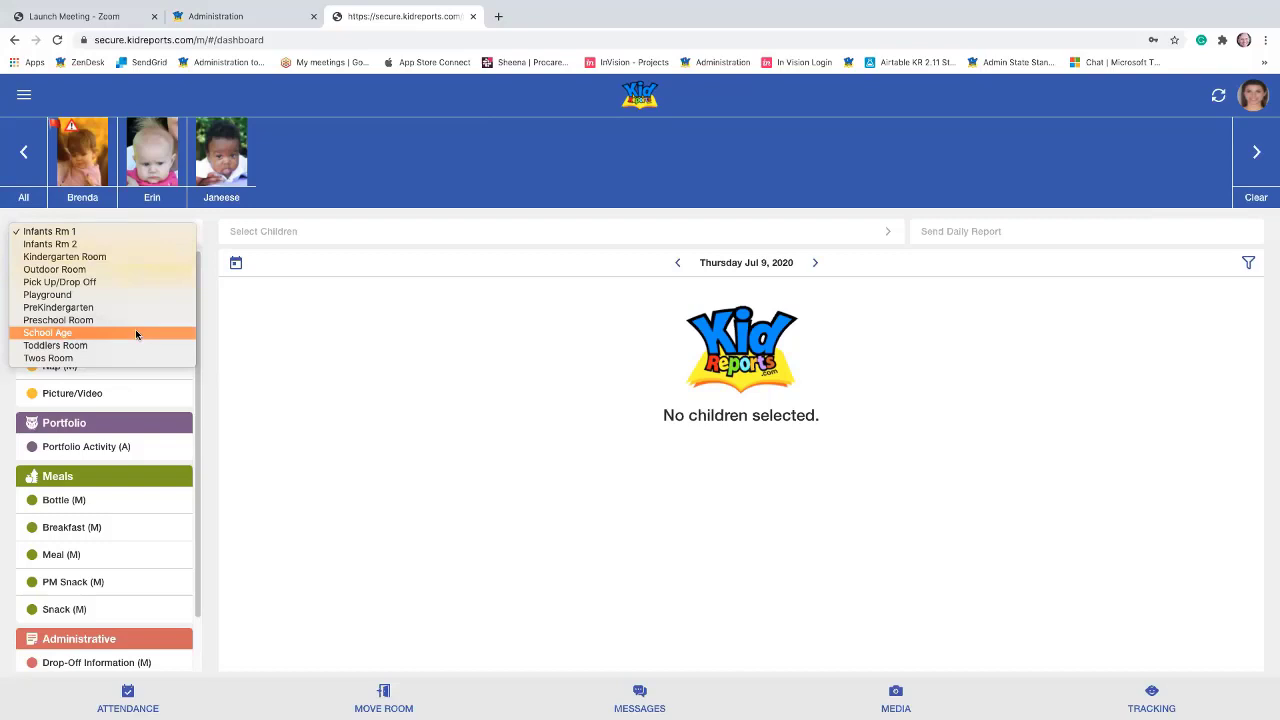
{"action": "left_click", "coordinate": [464, 371]}
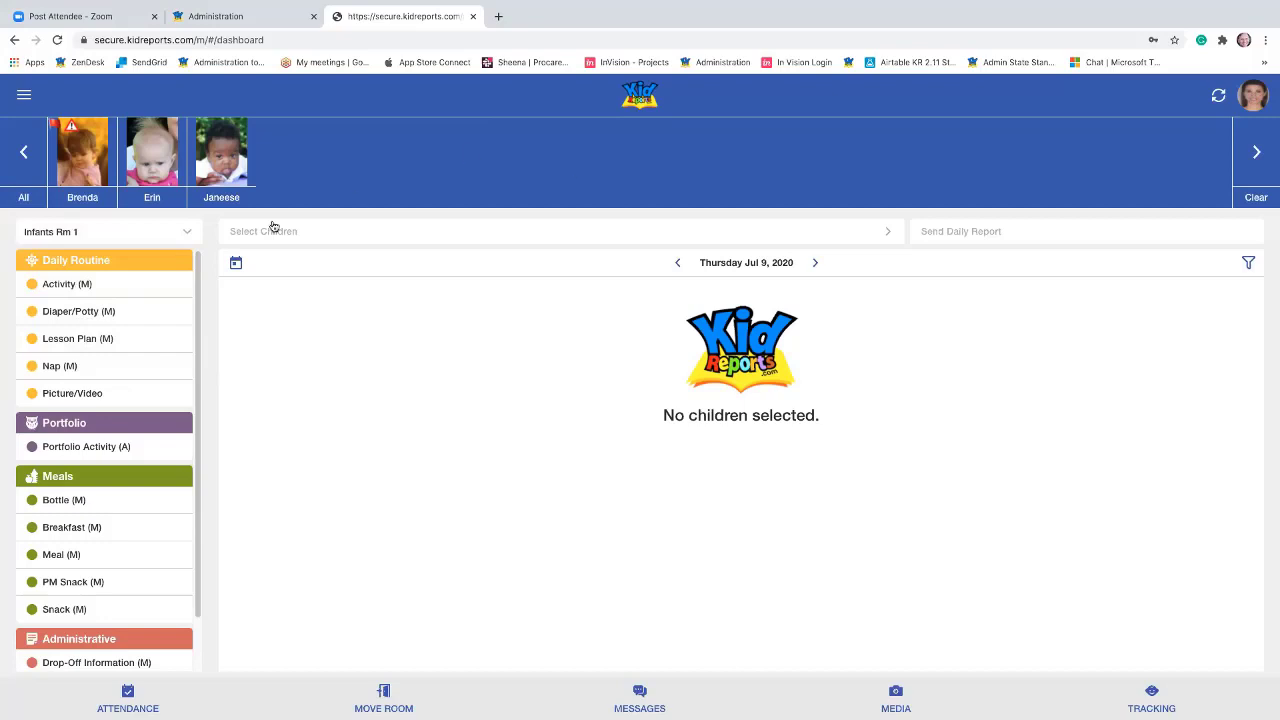
{"action": "left_click", "coordinate": [184, 233]}
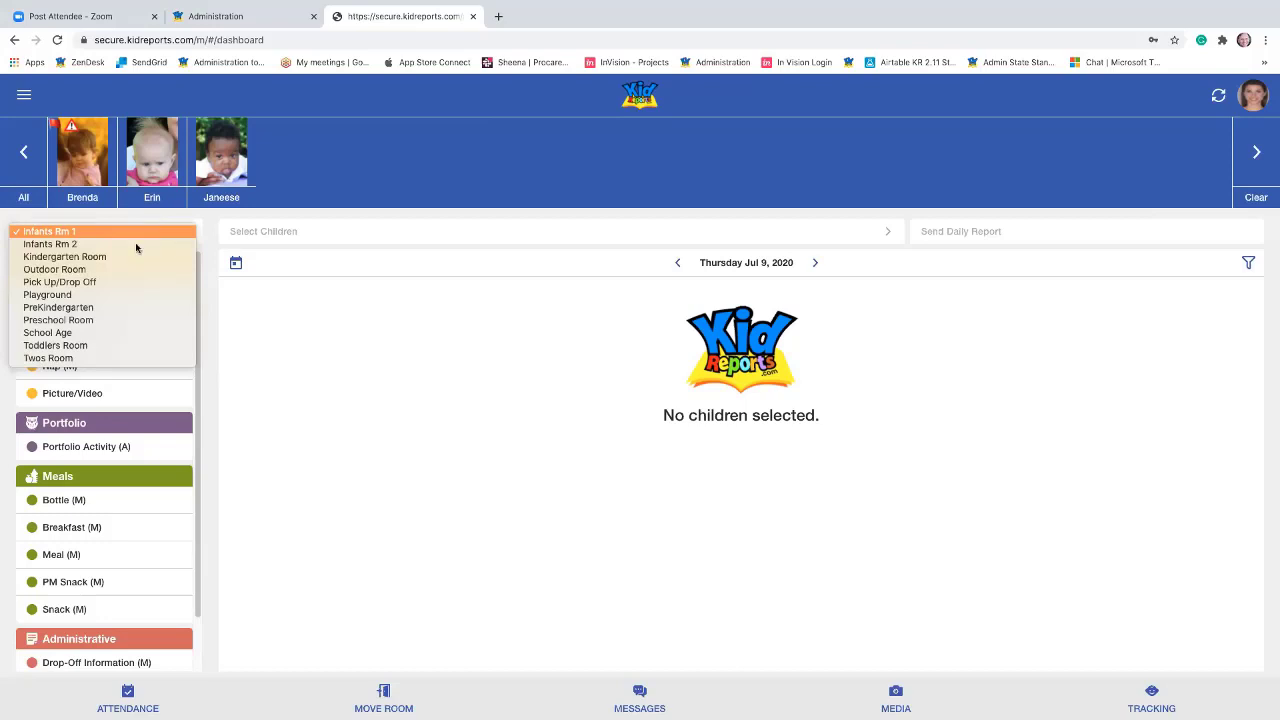
{"action": "left_click", "coordinate": [93, 232]}
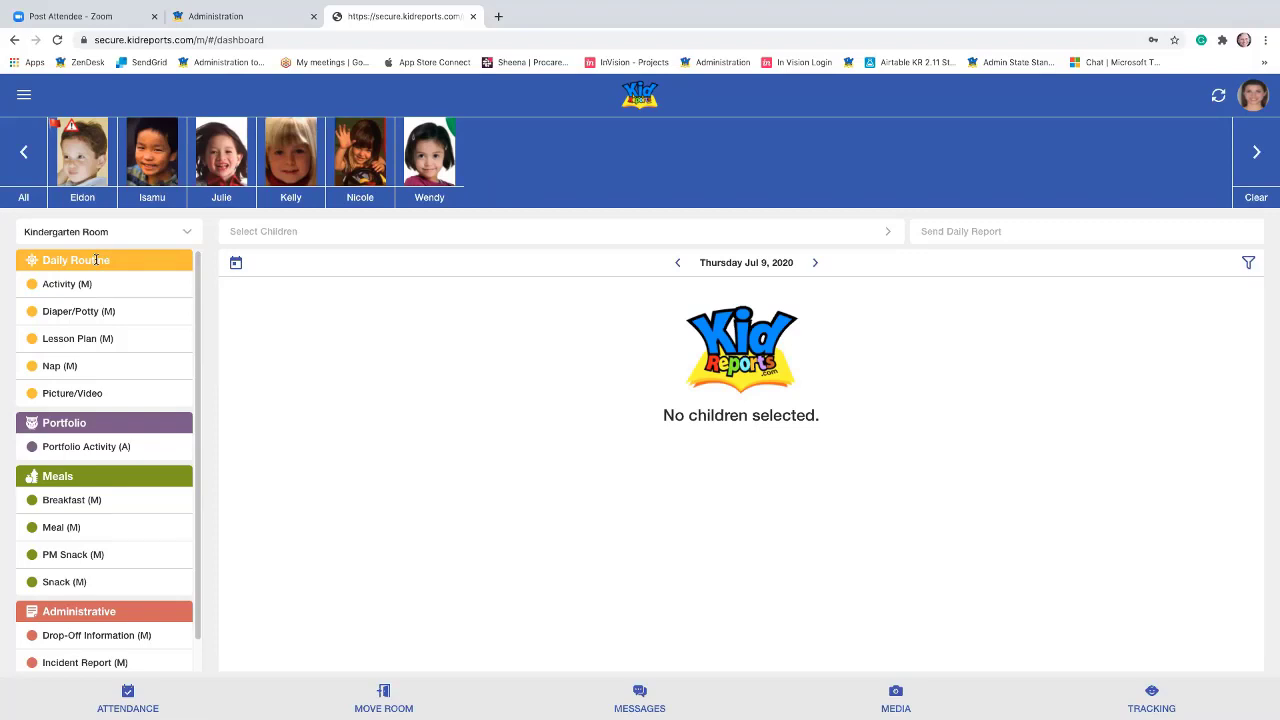
In Attendance, check in five Kindergarten Room children.
{"action": "left_click", "coordinate": [127, 699]}
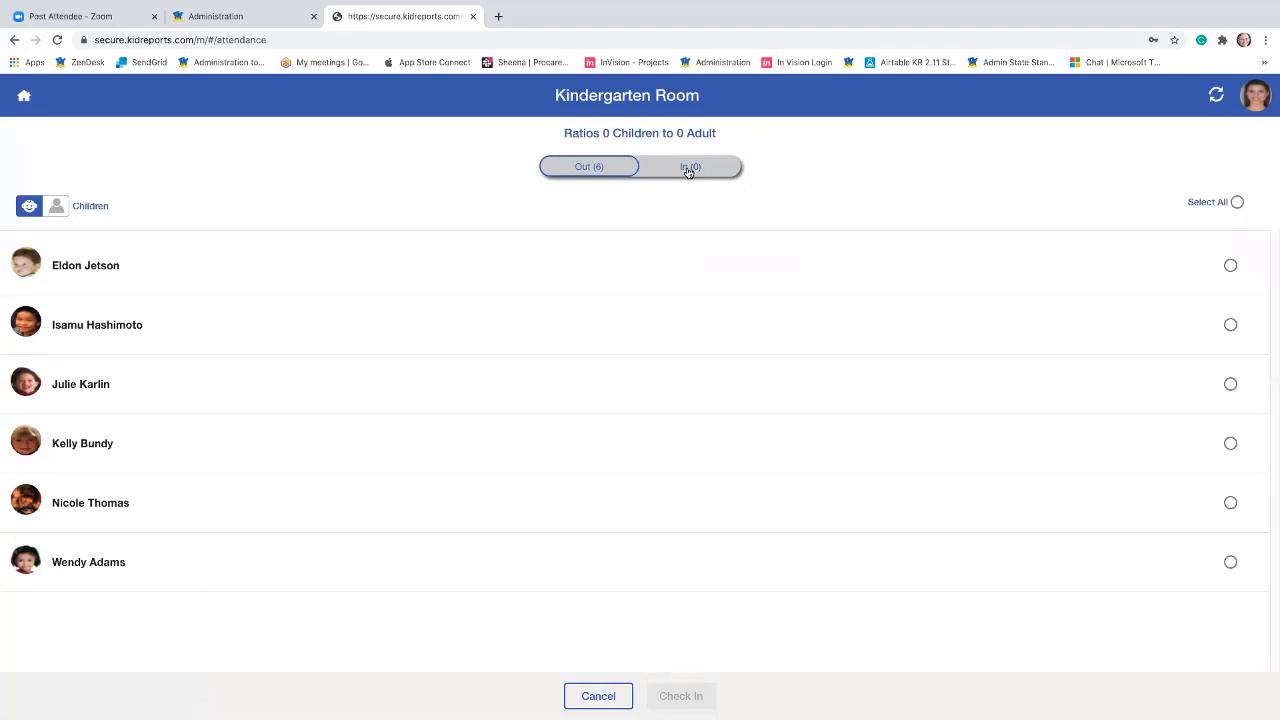
{"action": "left_click", "coordinate": [1230, 262]}
{"action": "left_click", "coordinate": [1242, 318]}
{"action": "left_click", "coordinate": [1230, 384]}
{"action": "left_click", "coordinate": [1234, 504]}
{"action": "left_click", "coordinate": [1237, 565]}
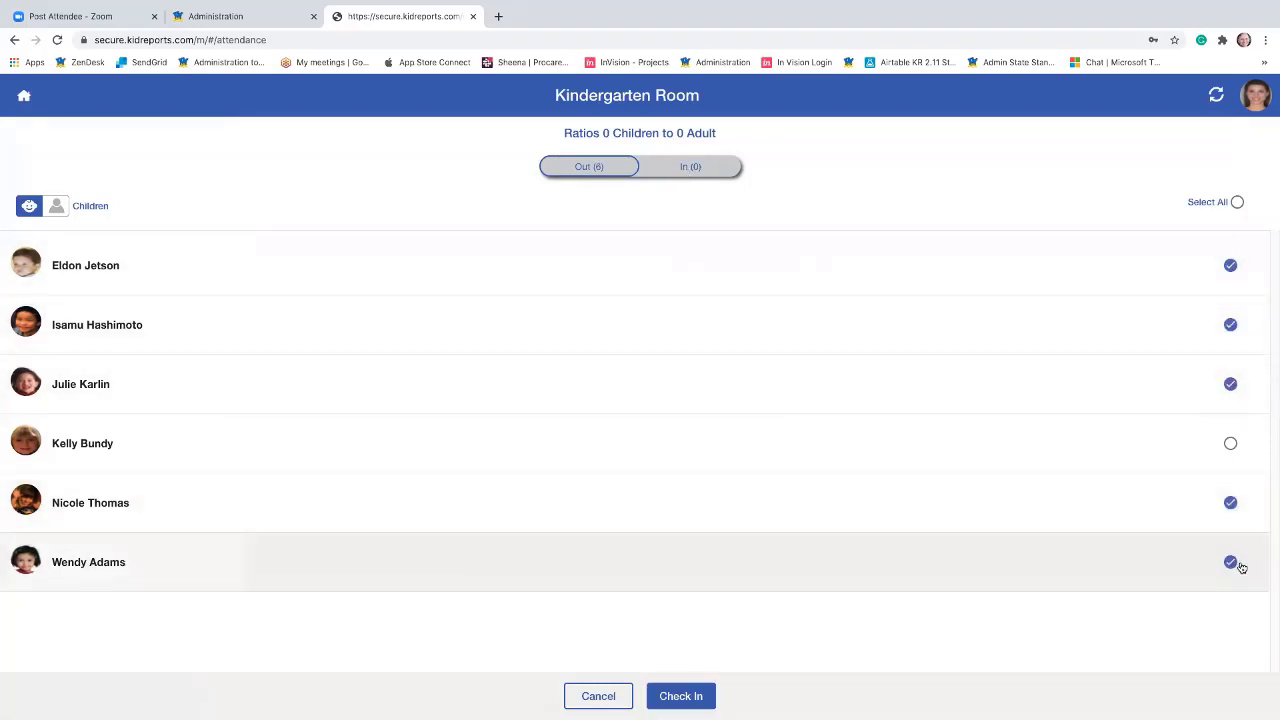
{"action": "left_click", "coordinate": [681, 696]}
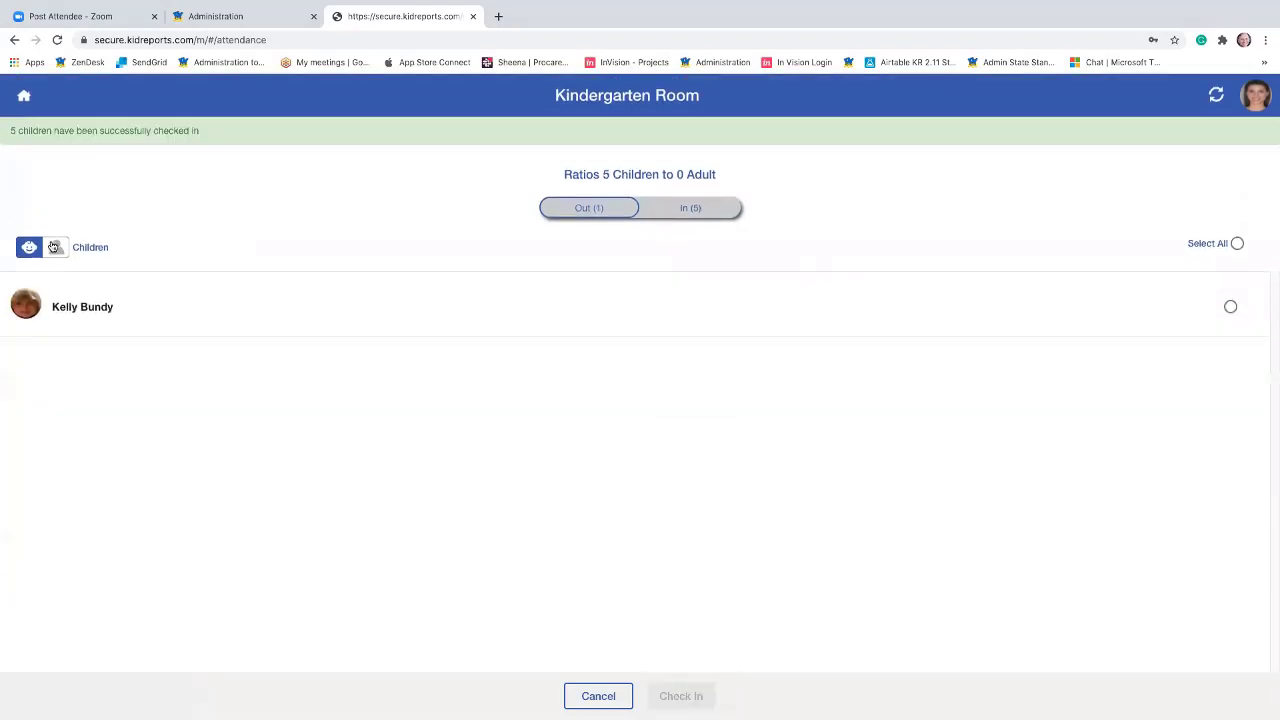
Check in the first teacher, review checked-in children, and return to the dashboard.
{"action": "left_click", "coordinate": [57, 248]}
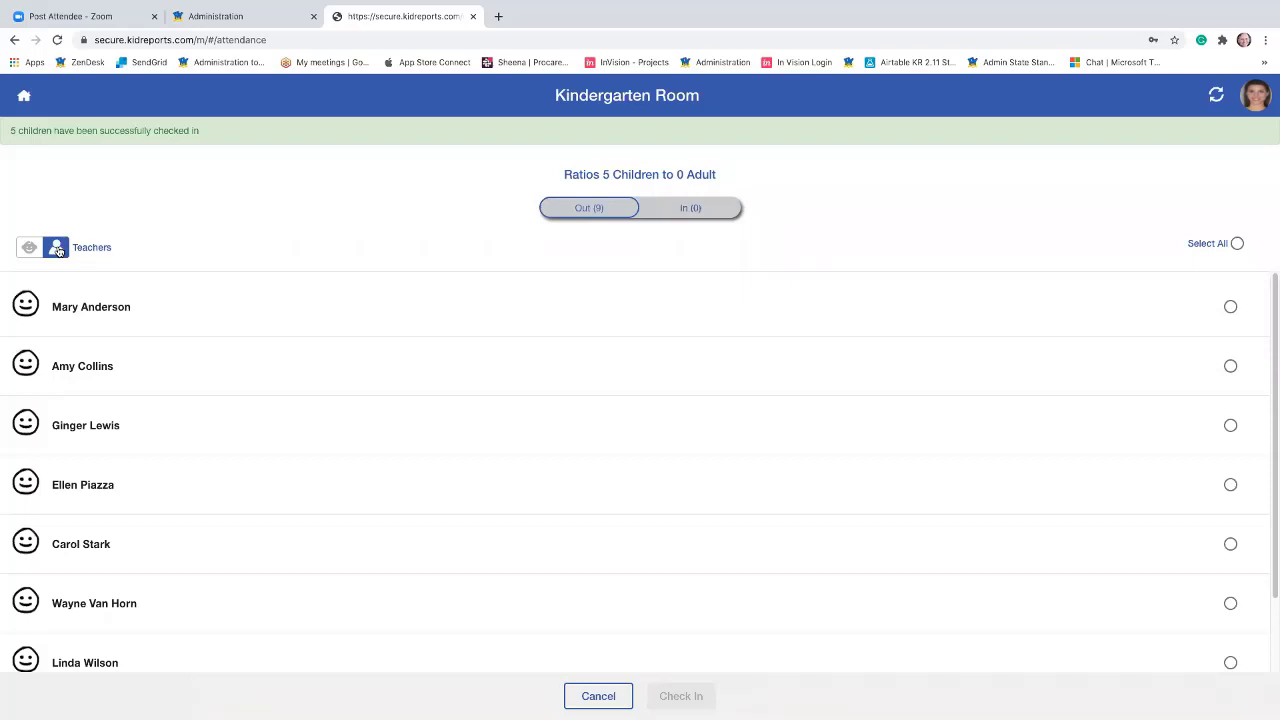
{"action": "left_click", "coordinate": [386, 310]}
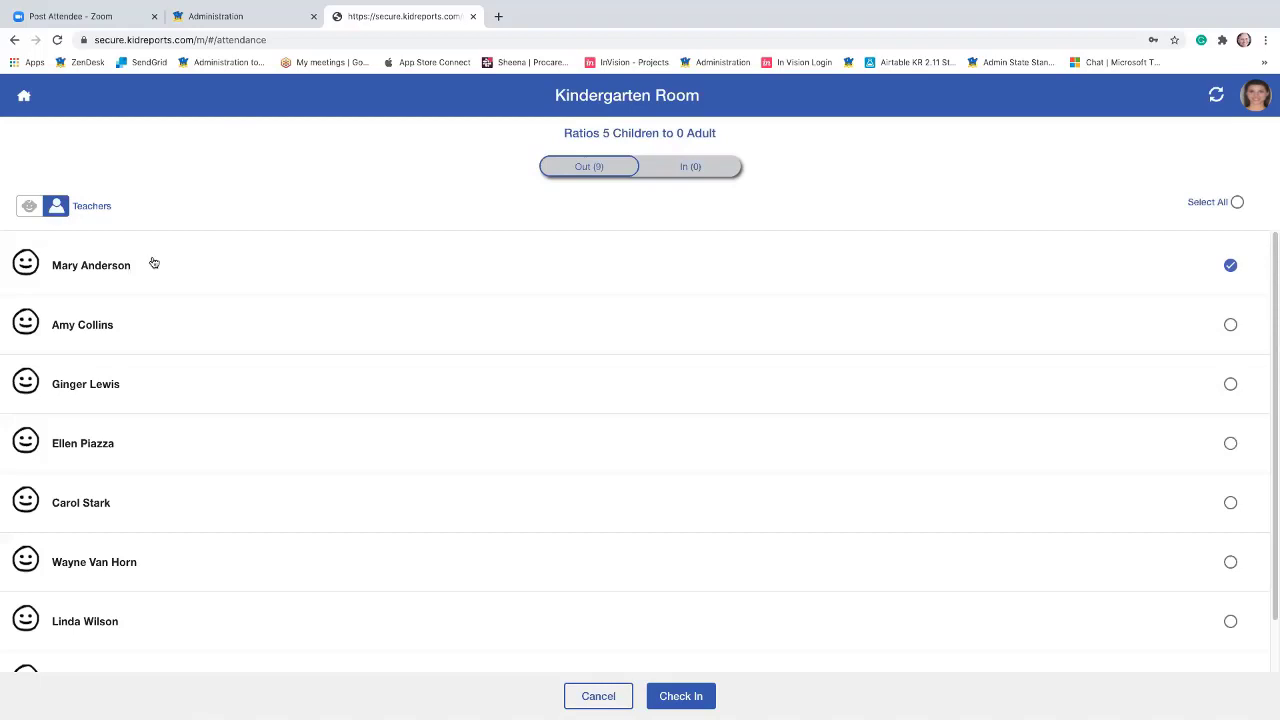
{"action": "left_click", "coordinate": [31, 206]}
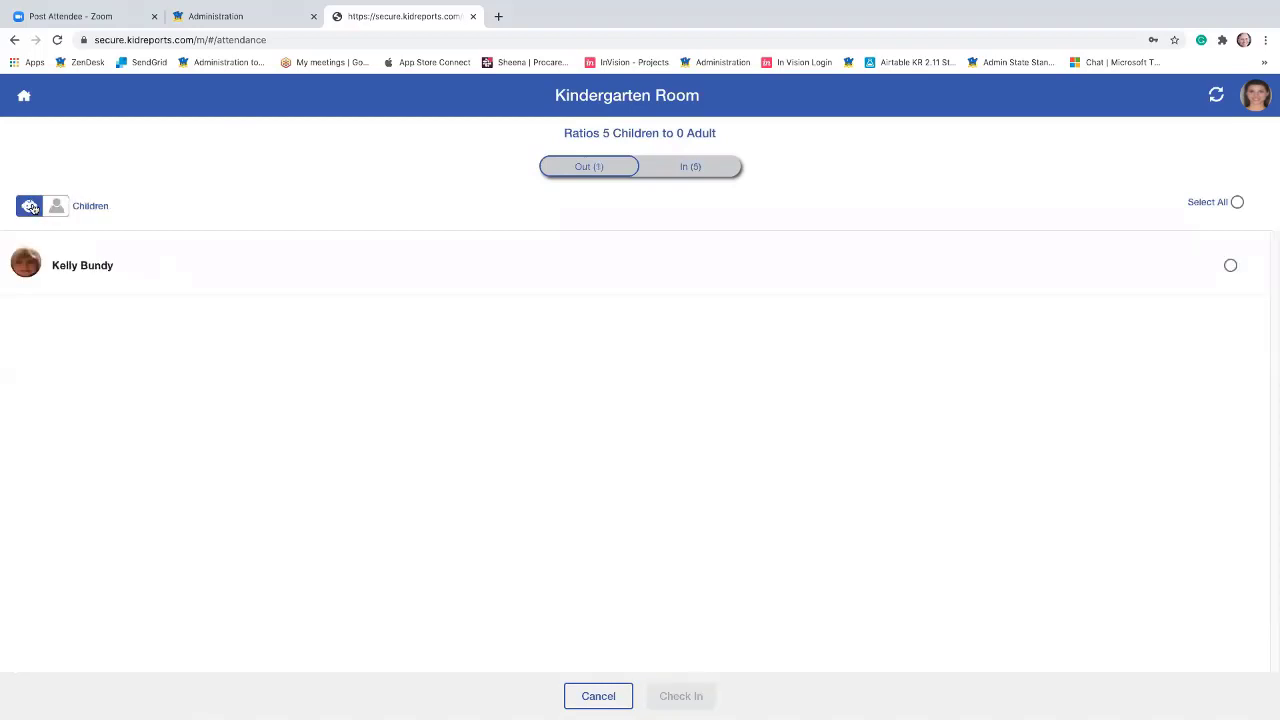
{"action": "left_click", "coordinate": [57, 208]}
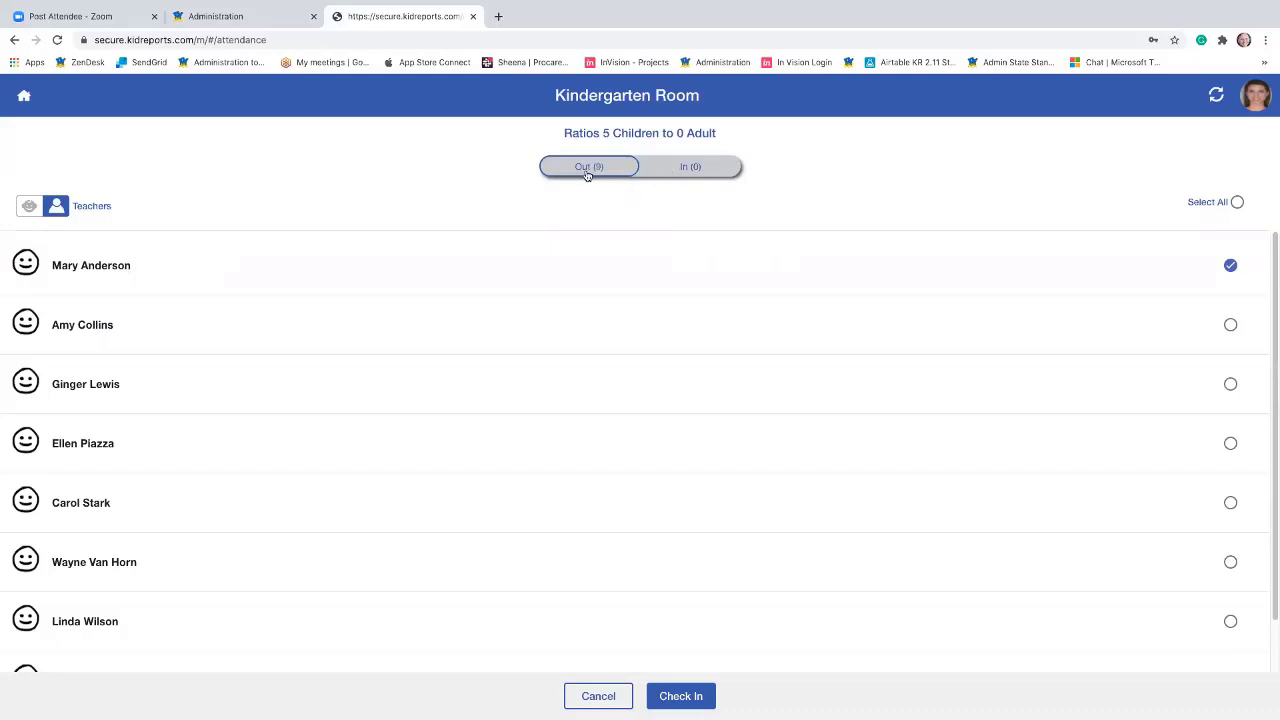
{"action": "left_click", "coordinate": [697, 696]}
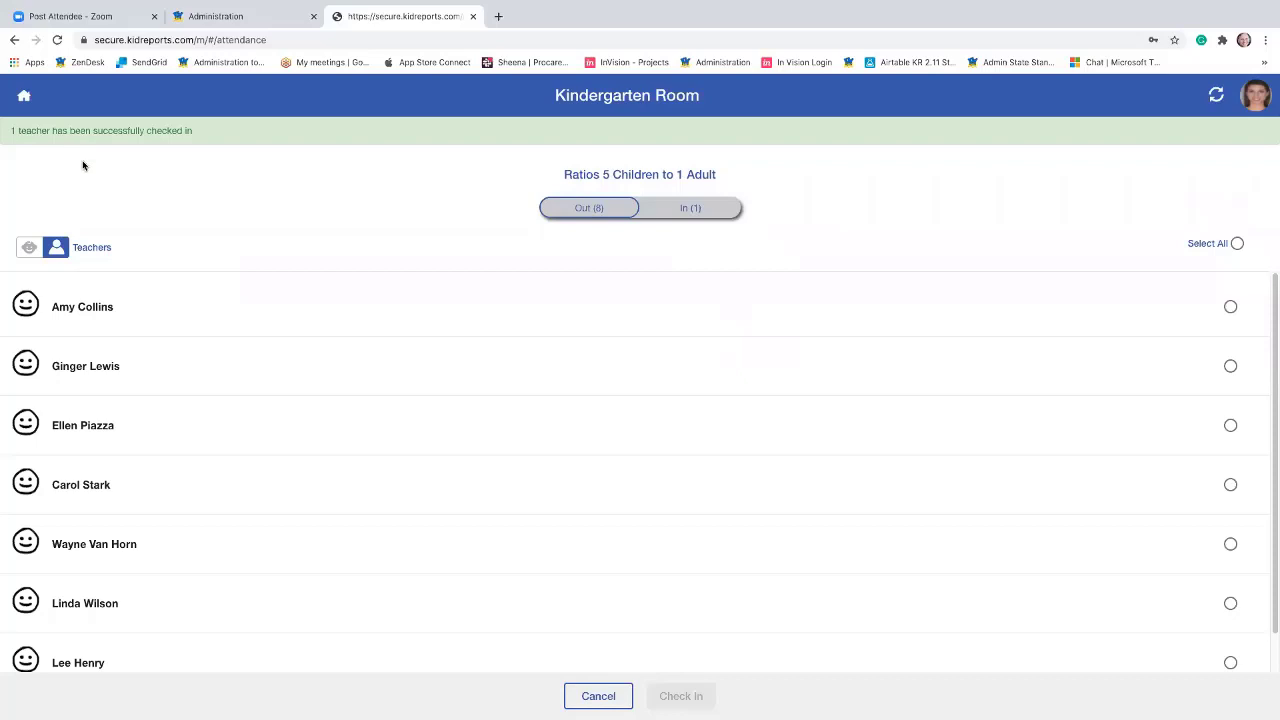
{"action": "left_click", "coordinate": [29, 247]}
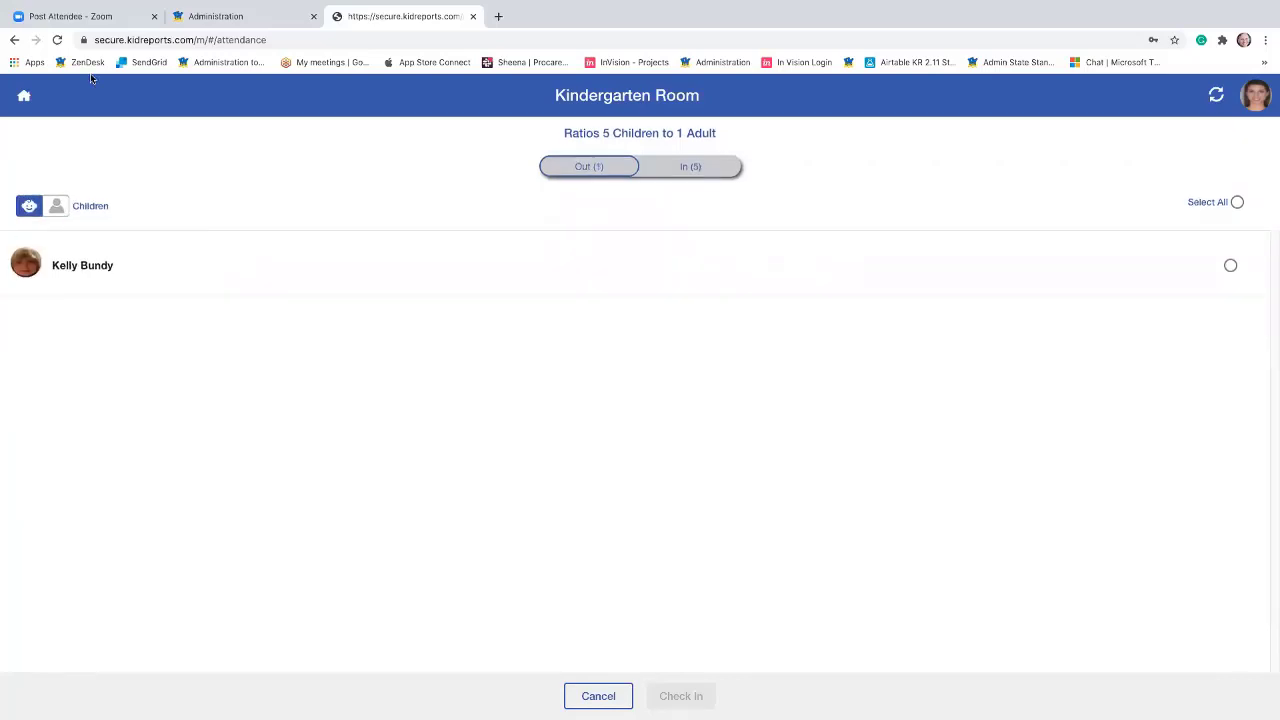
{"action": "left_click", "coordinate": [695, 166]}
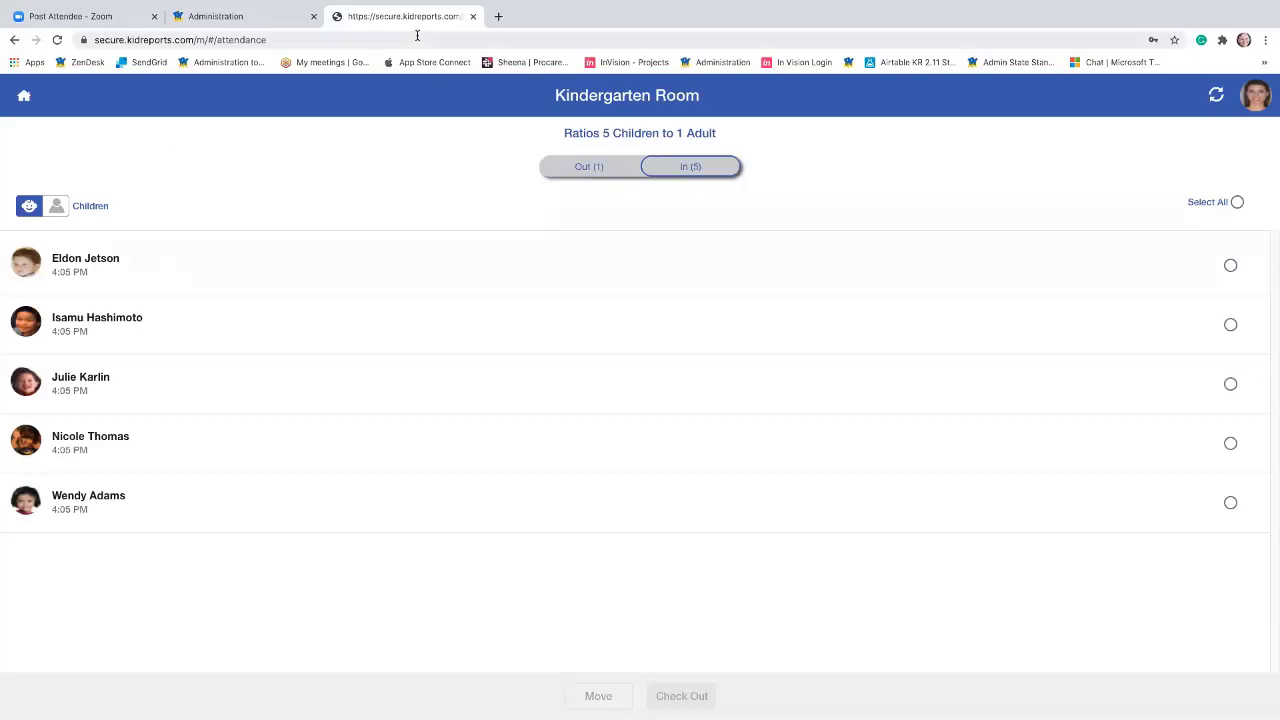
{"action": "left_click", "coordinate": [24, 96]}
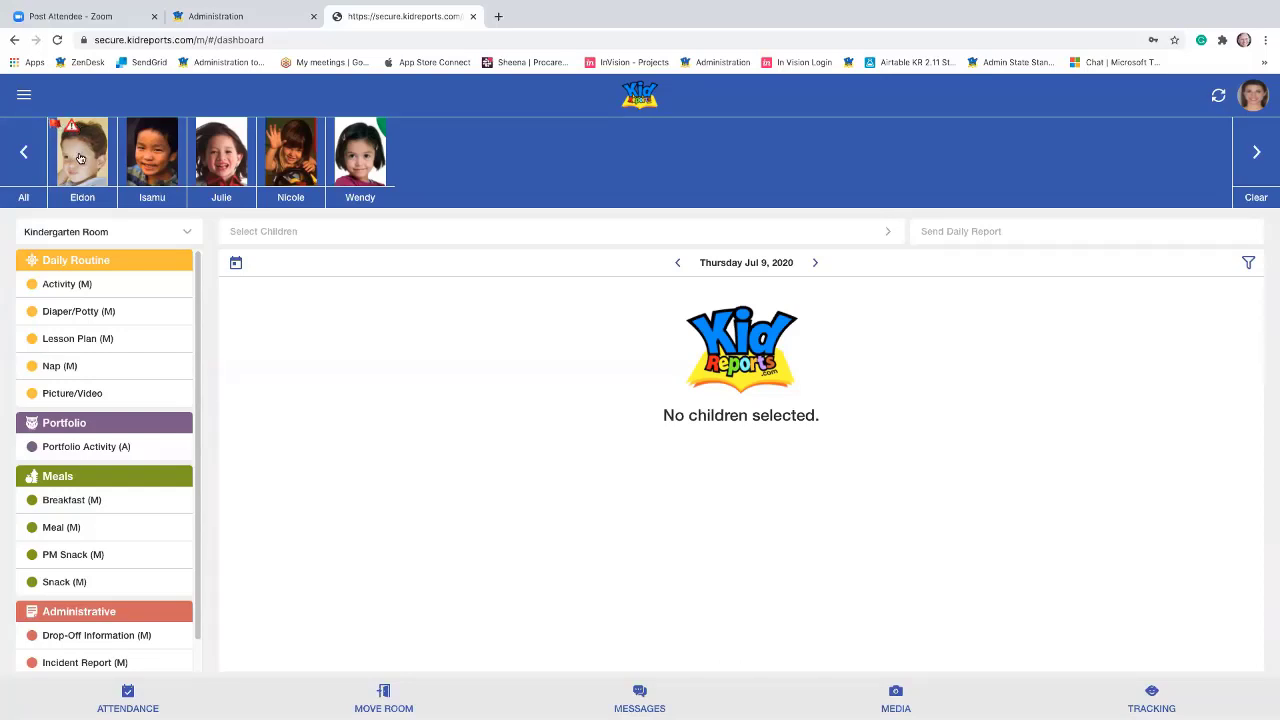
Open the first child's profile and append 'new information' to the notes.
{"action": "left_click", "coordinate": [83, 151]}
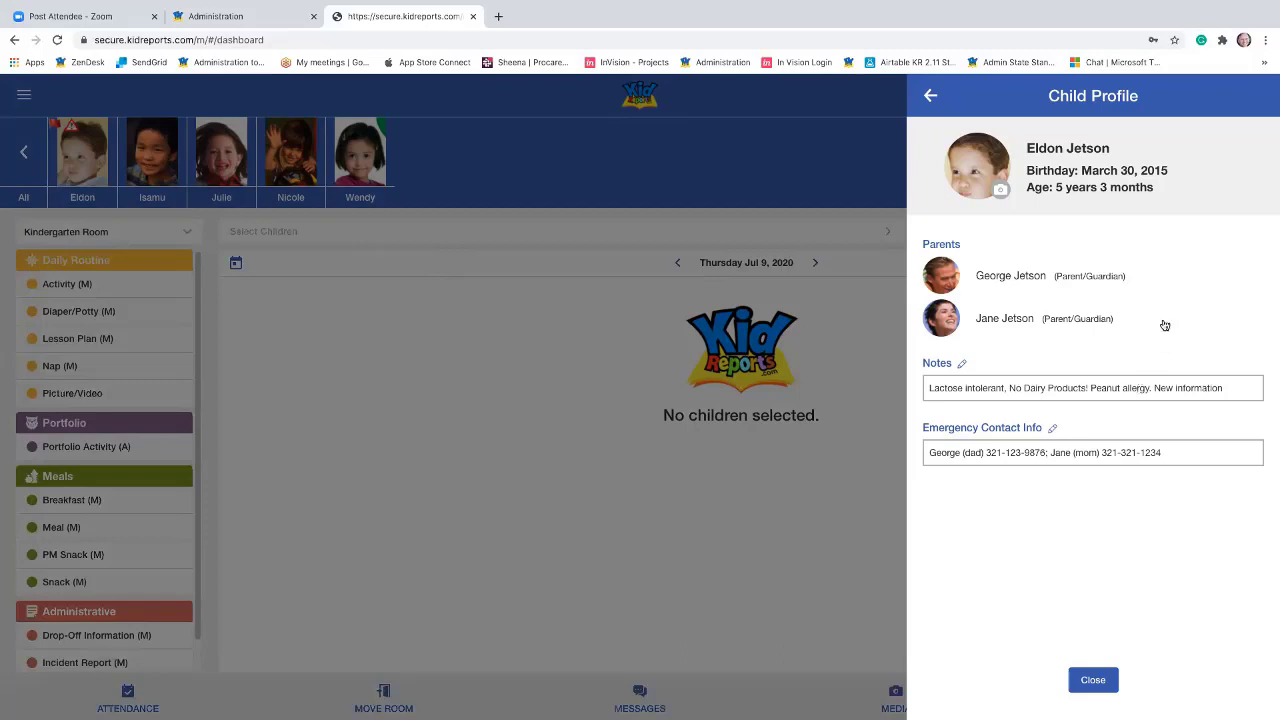
{"action": "left_click", "coordinate": [962, 364]}
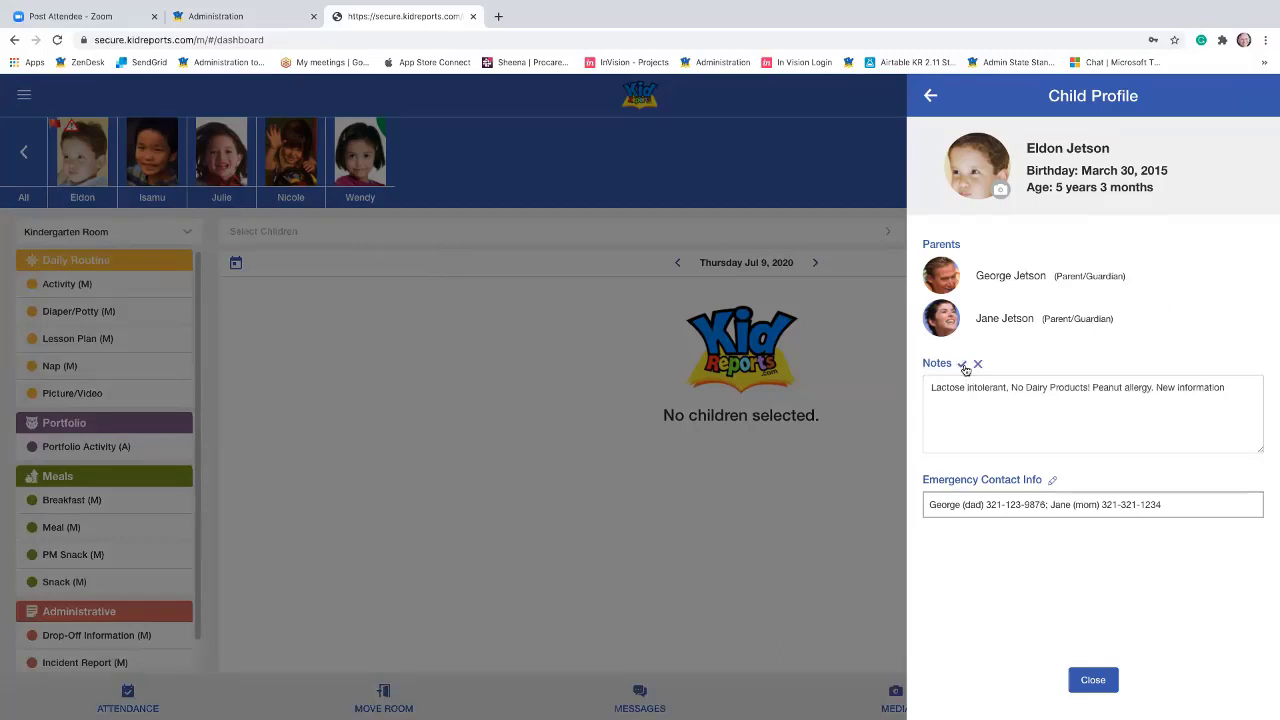
{"action": "left_click", "coordinate": [1234, 387]}
{"action": "type", "text": "new information"}
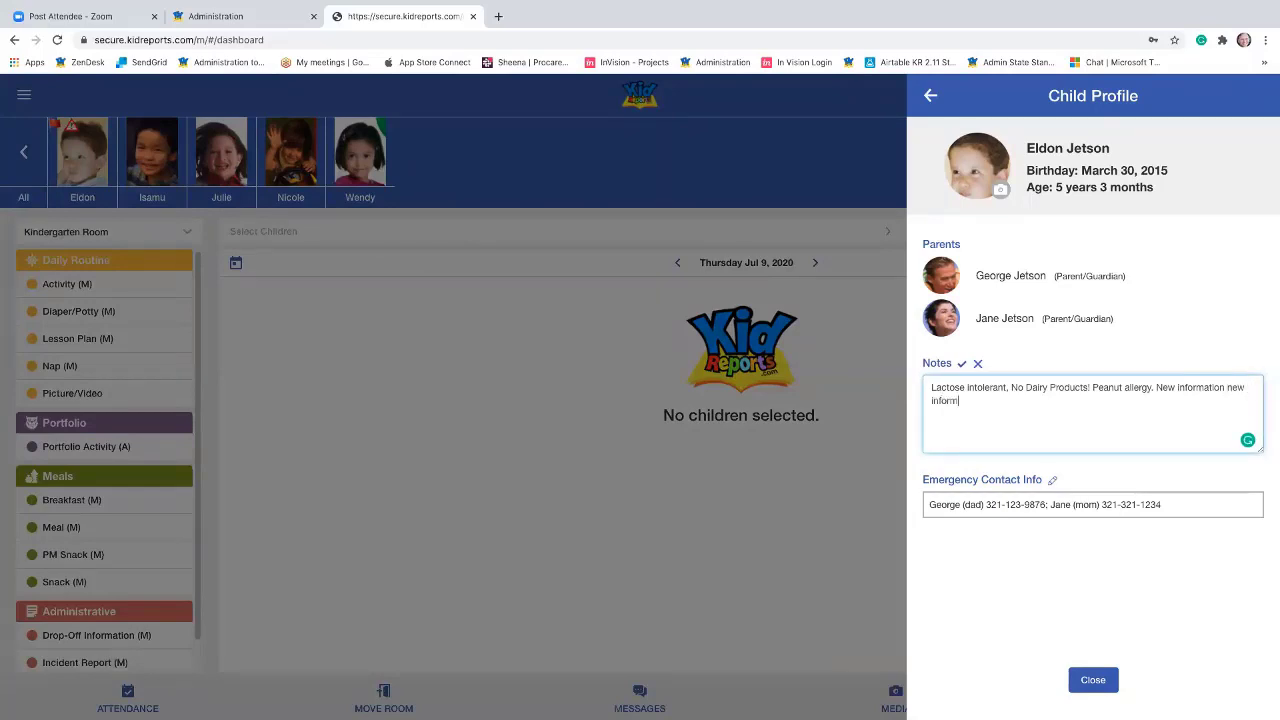
{"action": "left_click", "coordinate": [962, 365]}
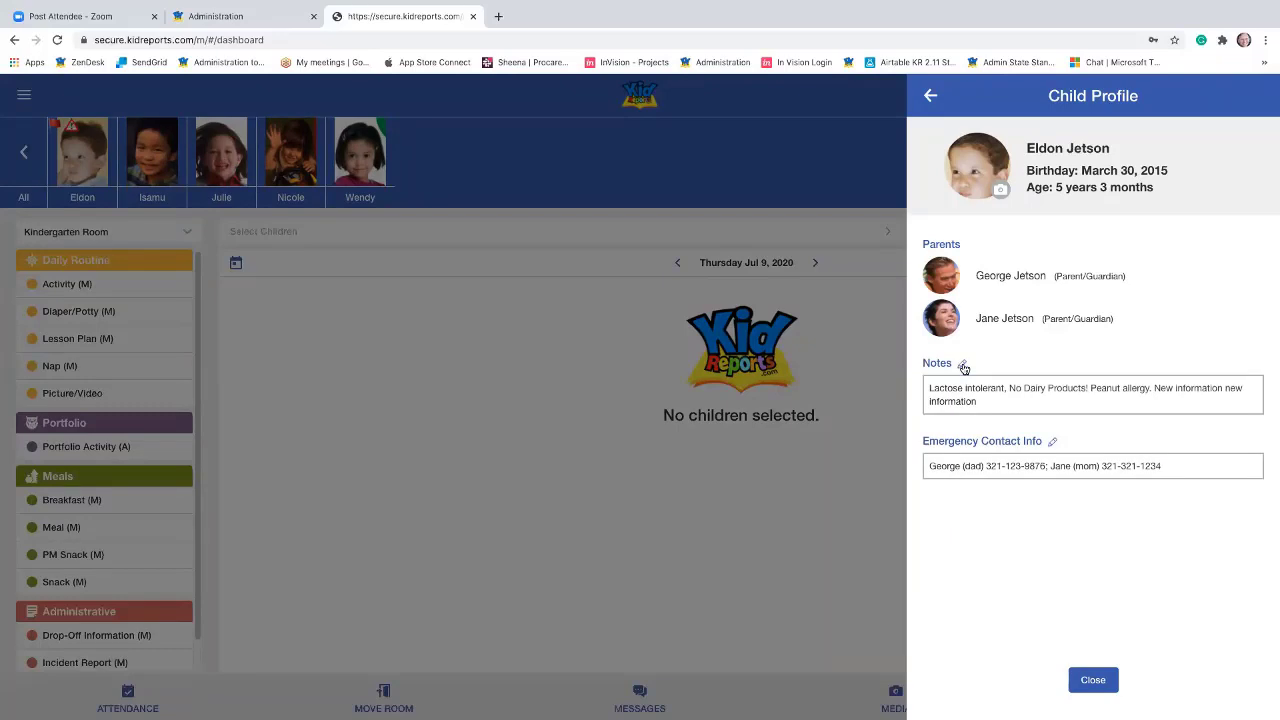
Delete the mother's emergency contact entry, save, then view and close the father's profile.
{"action": "left_click", "coordinate": [1052, 442]}
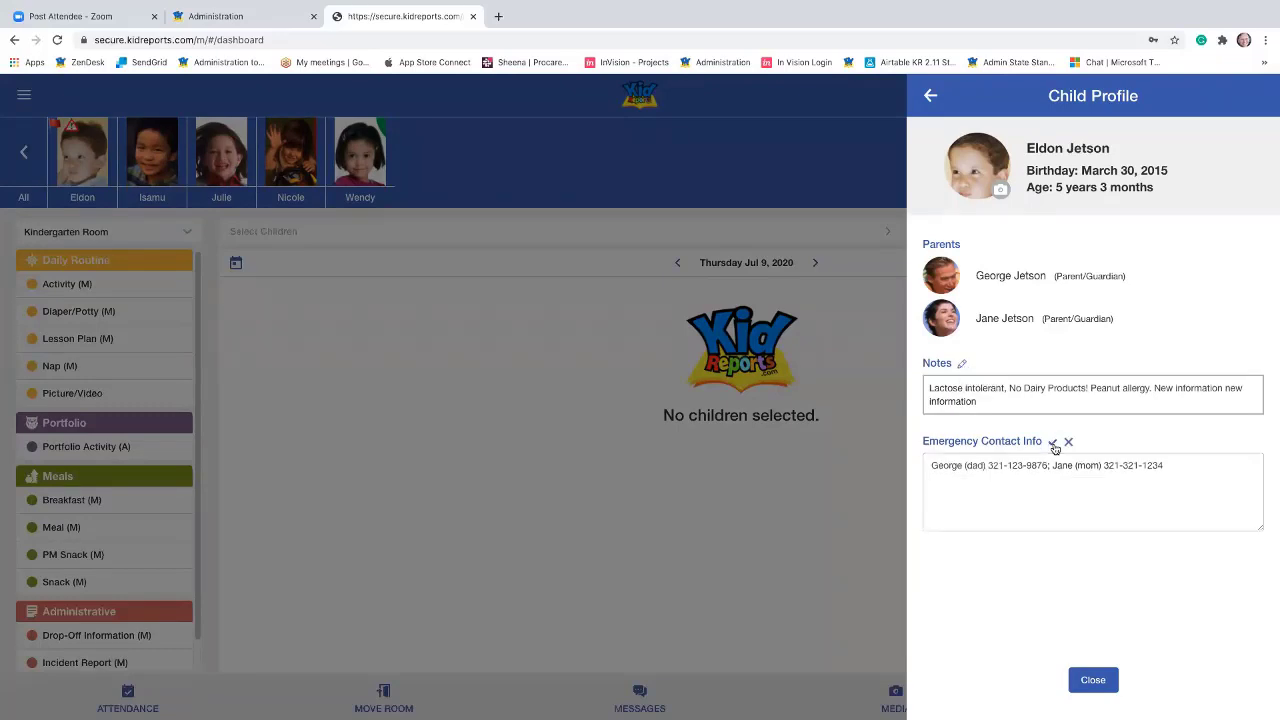
{"action": "left_click", "coordinate": [1219, 467]}
{"action": "left_click_drag", "start_coordinate": [1219, 467], "coordinate": [1050, 466]}
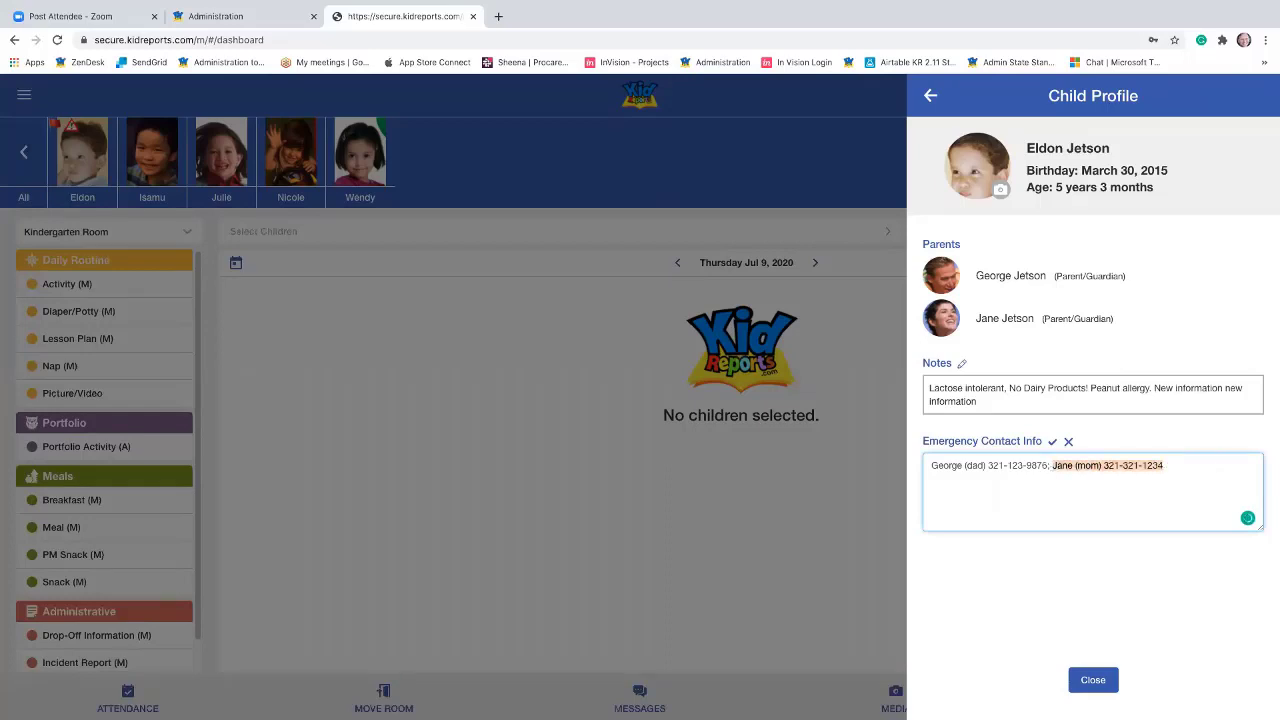
{"action": "key", "text": "BackSpace"}
{"action": "left_click", "coordinate": [1053, 443]}
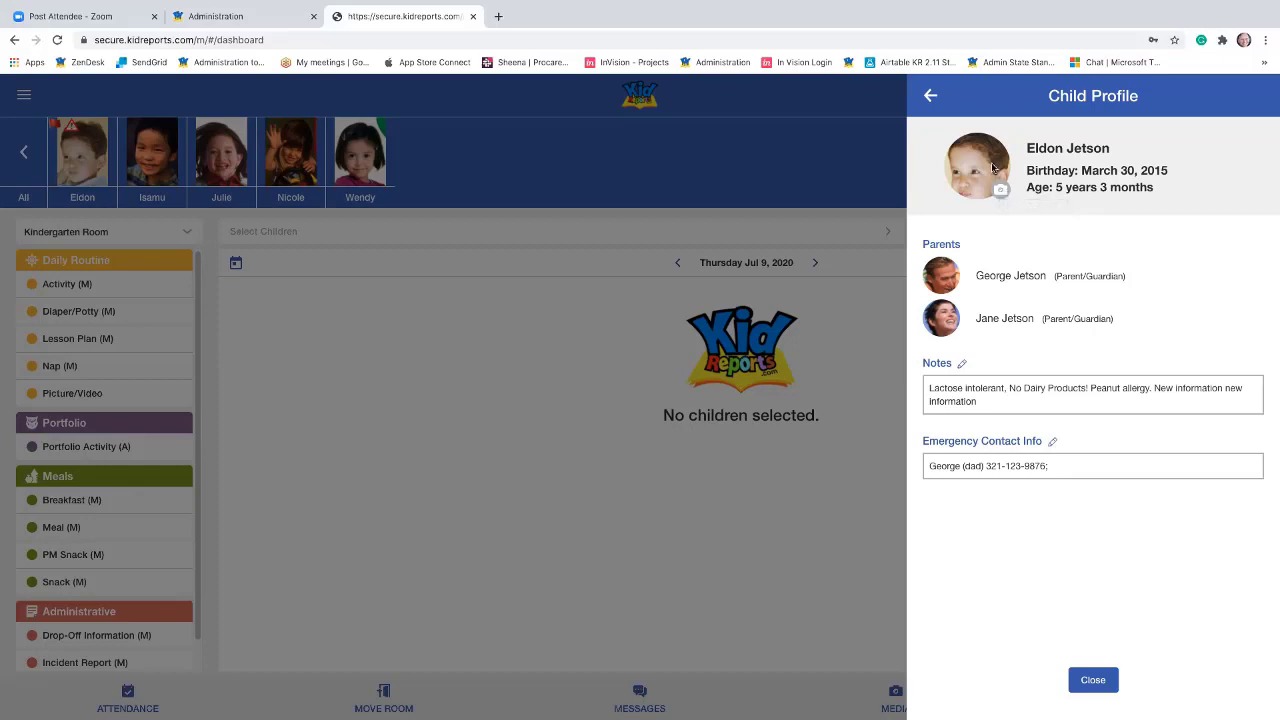
{"action": "left_click", "coordinate": [946, 279]}
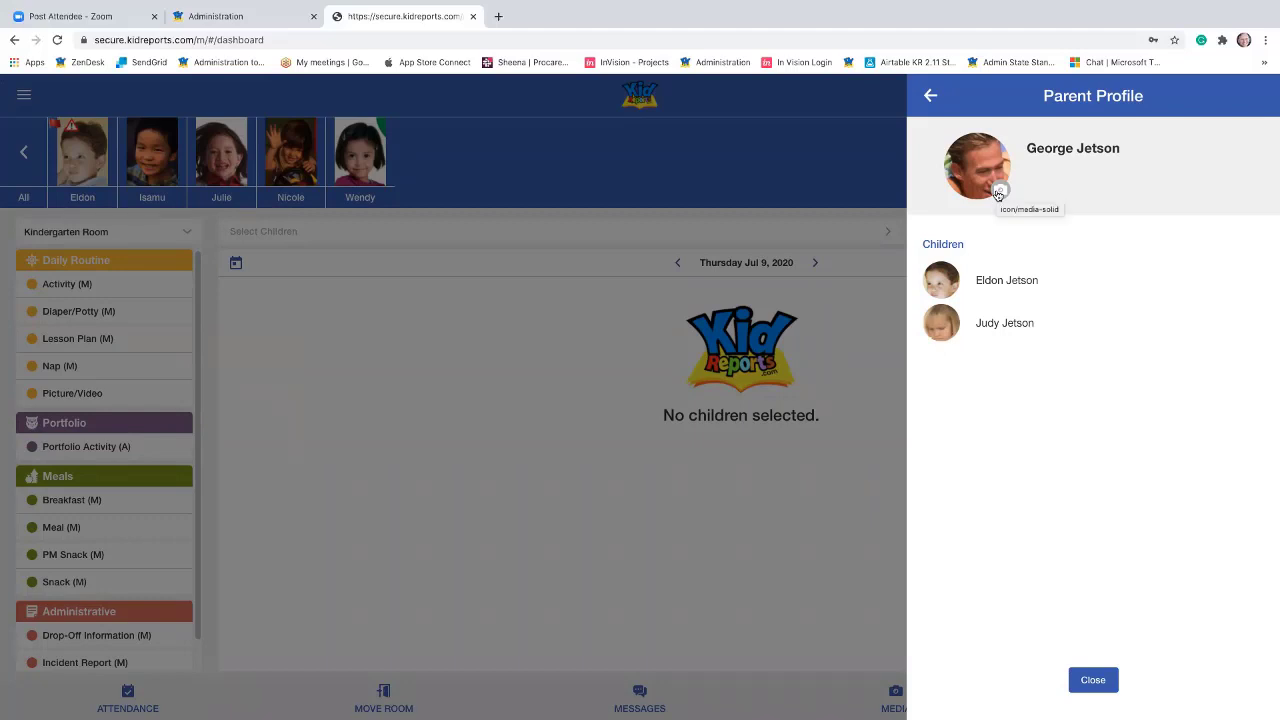
{"action": "left_click", "coordinate": [928, 97]}
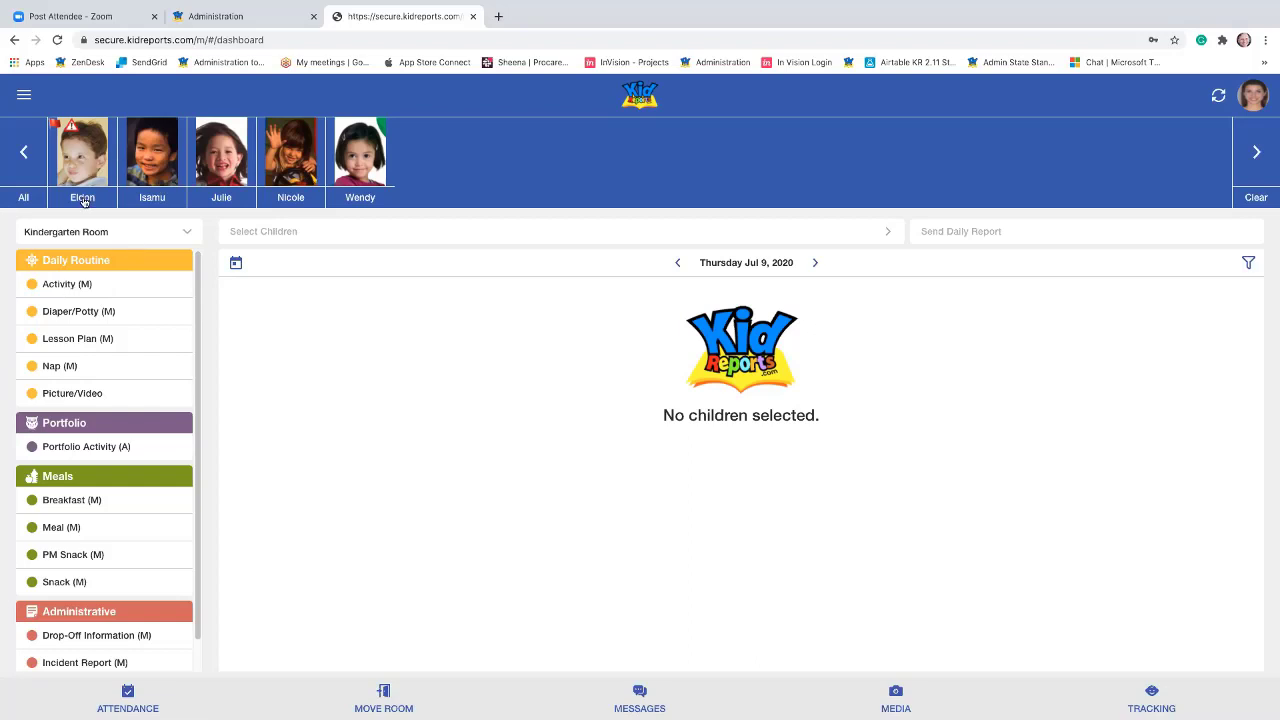
Select two children and start a new Activity entry.
{"action": "left_click", "coordinate": [88, 205]}
{"action": "left_click", "coordinate": [146, 199]}
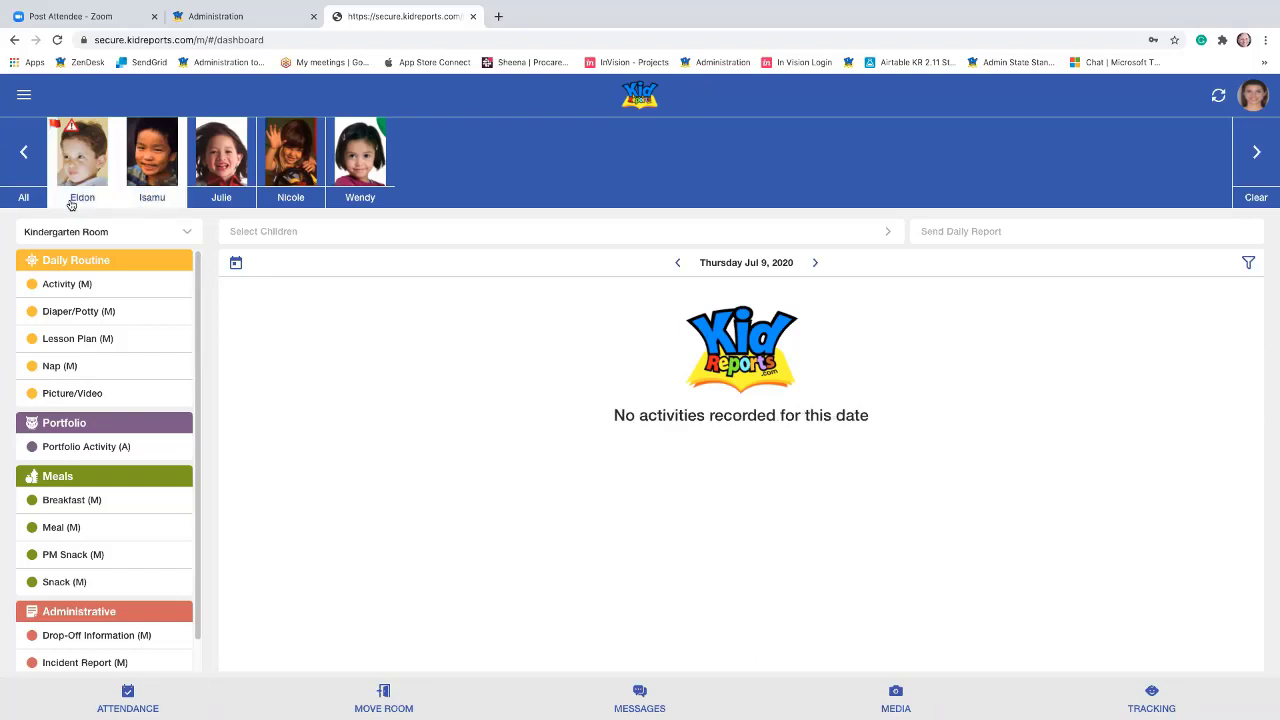
{"action": "left_click", "coordinate": [66, 285]}
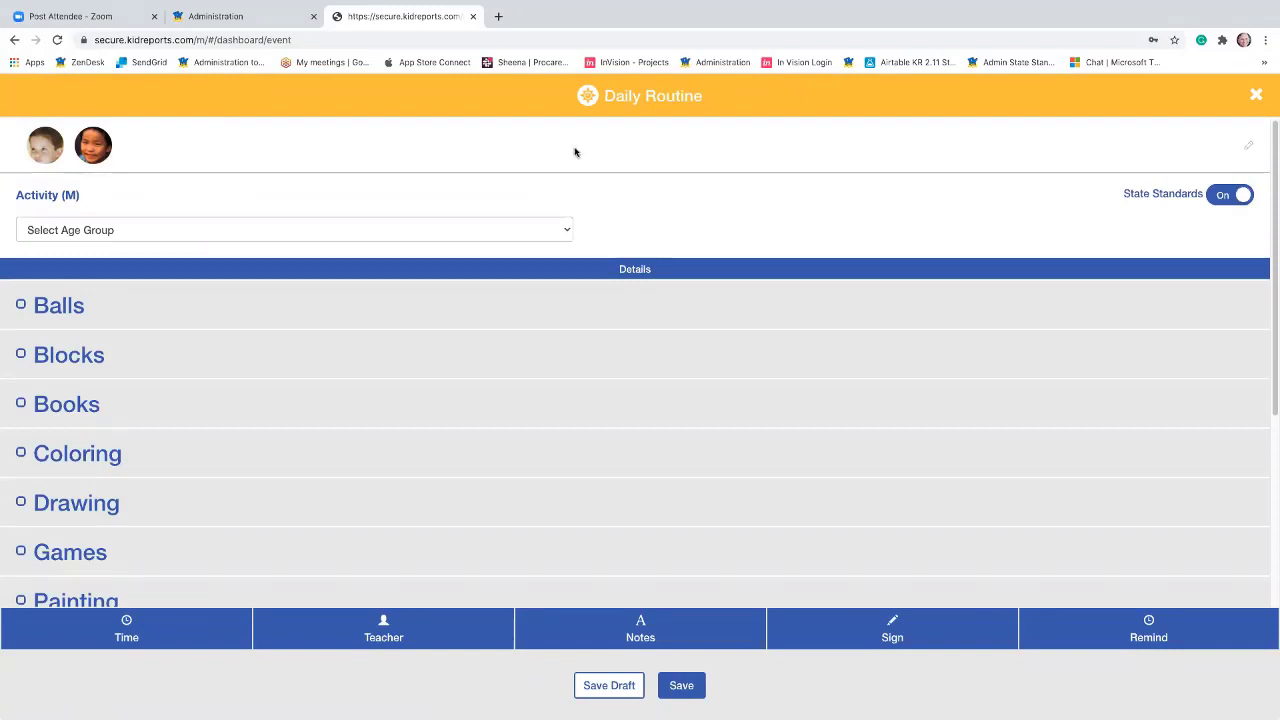
Change the entry's children to the first five, excluding the last, and confirm.
{"action": "left_click", "coordinate": [1251, 149]}
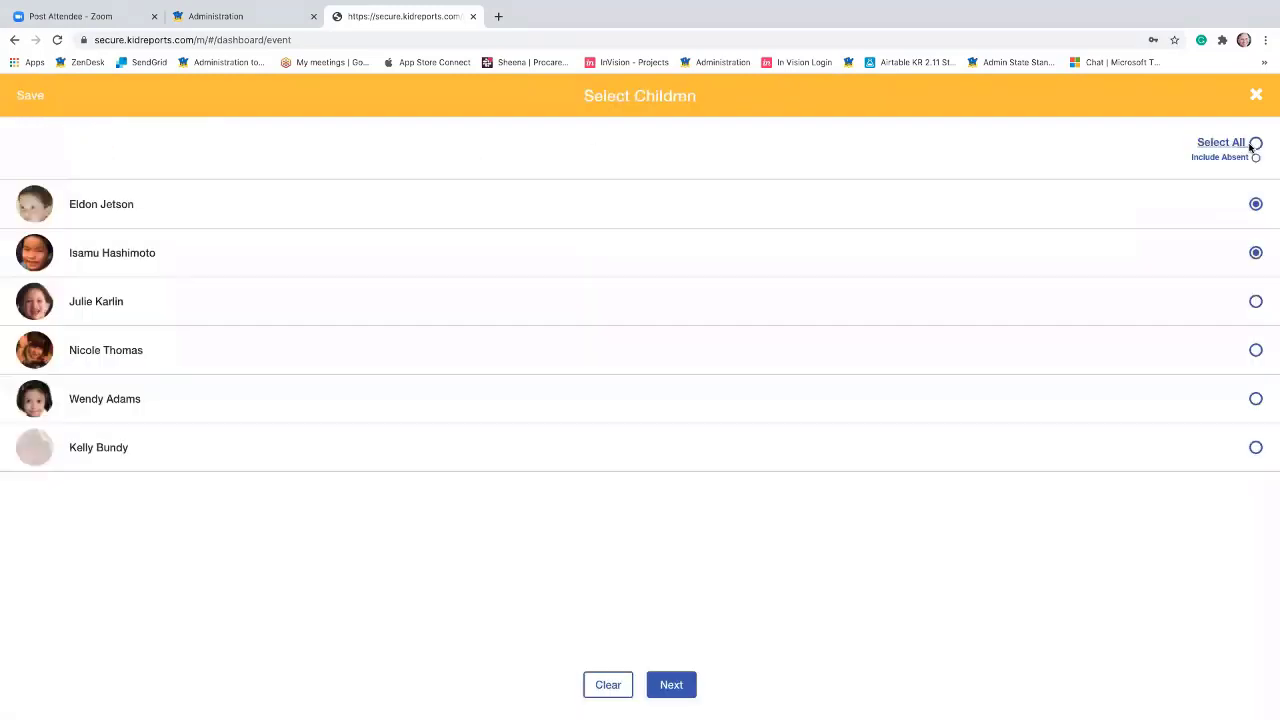
{"action": "left_click", "coordinate": [1256, 144]}
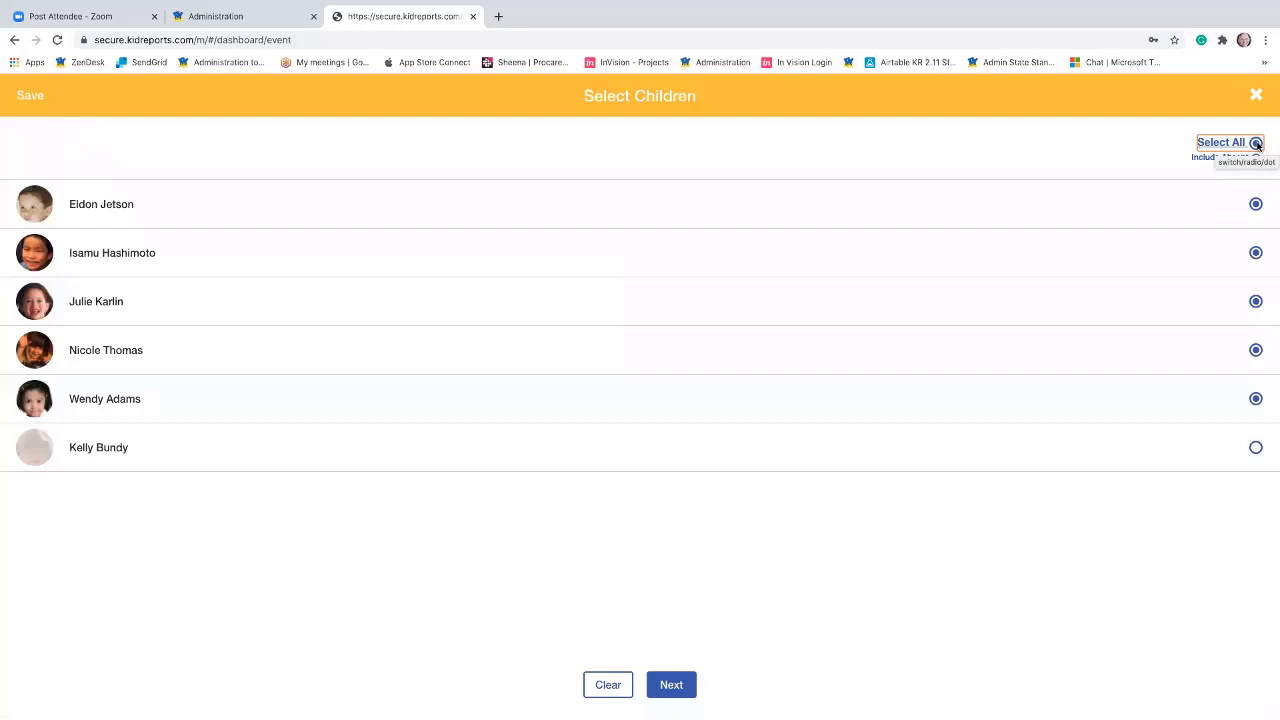
{"action": "left_click", "coordinate": [1256, 144]}
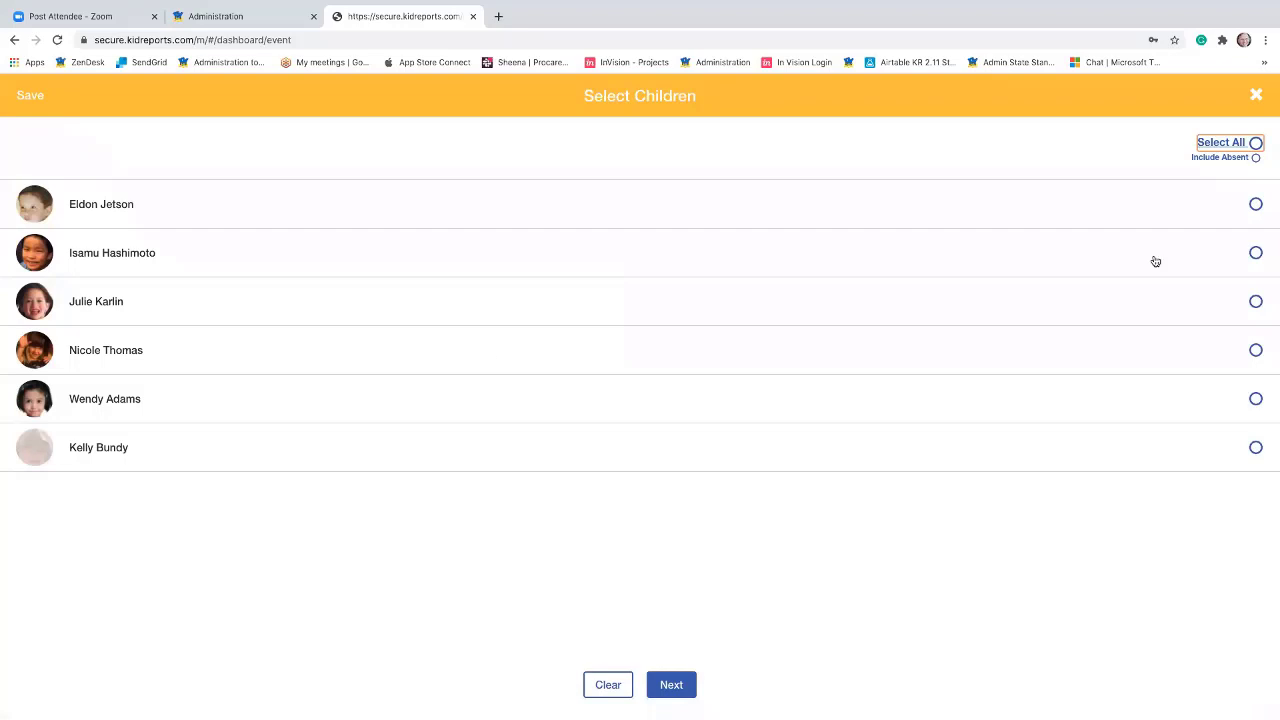
{"action": "left_click", "coordinate": [1256, 158]}
{"action": "left_click", "coordinate": [1256, 143]}
{"action": "left_click", "coordinate": [1256, 143]}
{"action": "left_click", "coordinate": [1256, 143]}
{"action": "left_click", "coordinate": [669, 686]}
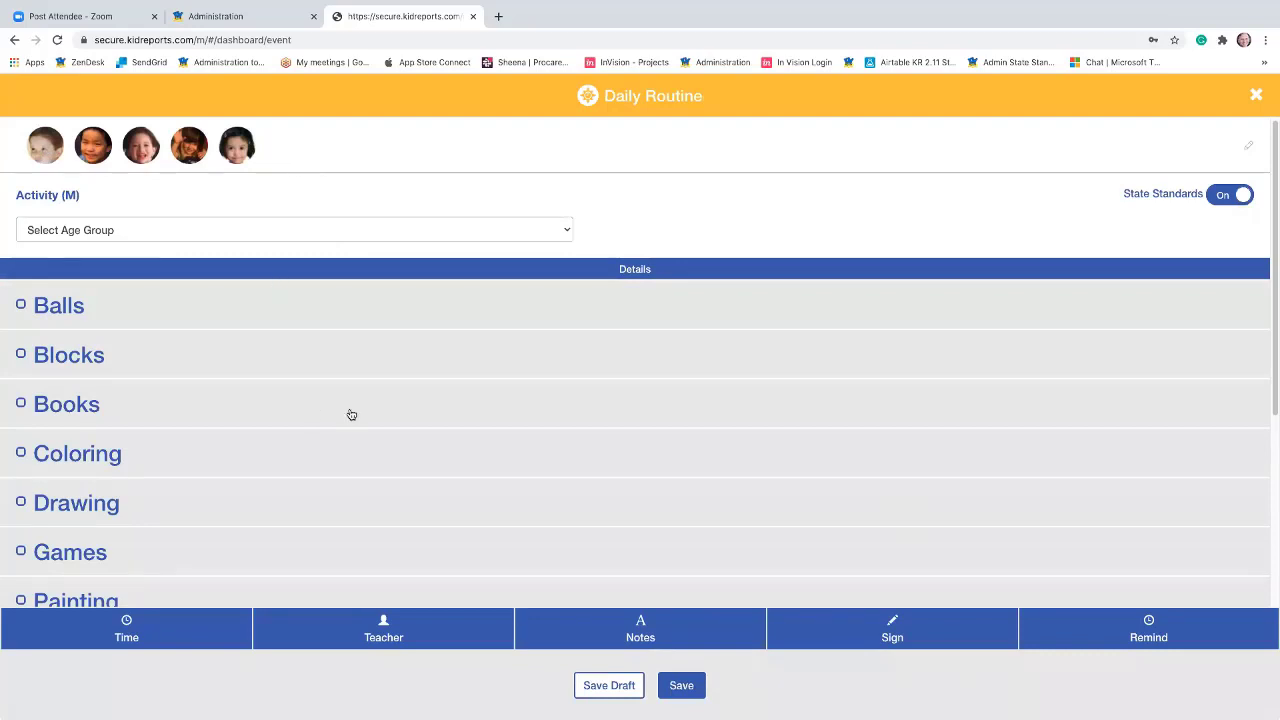
Tick Coloring and Drawing as activity details.
{"action": "left_click", "coordinate": [80, 465]}
{"action": "left_click", "coordinate": [79, 507]}
{"action": "scroll", "coordinate": [611, 409], "scroll_direction": "down", "scroll_amount": 1}
{"action": "scroll", "coordinate": [391, 391], "scroll_direction": "down", "scroll_amount": 3}
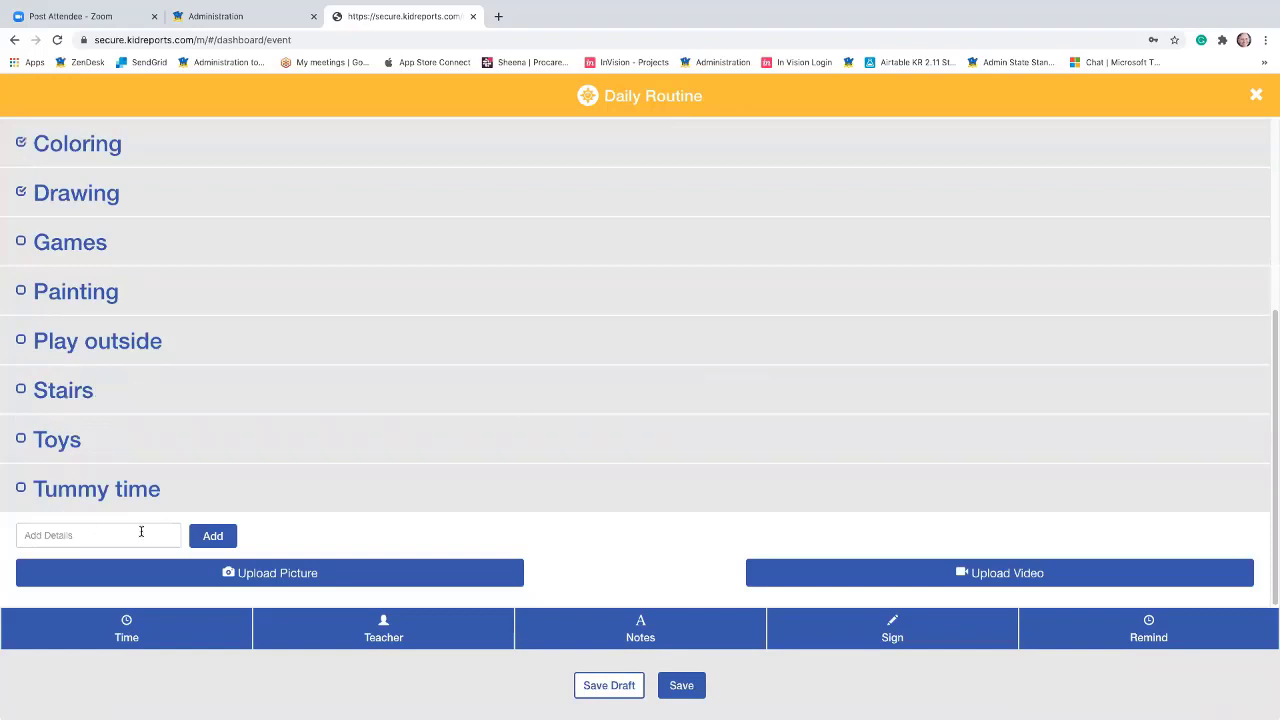
Add an unticked 'New Detail' item to the list and open the picture upload.
{"action": "left_click", "coordinate": [115, 531]}
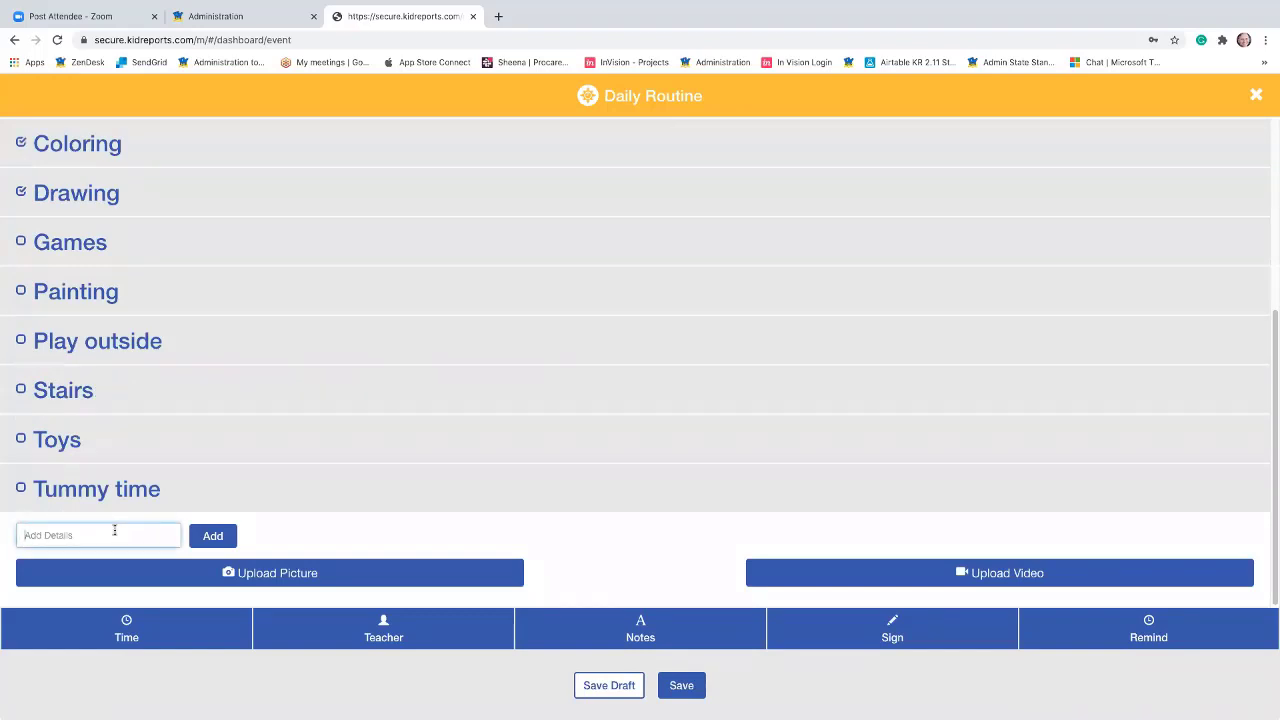
{"action": "type", "text": "New Detail"}
{"action": "left_click", "coordinate": [216, 538]}
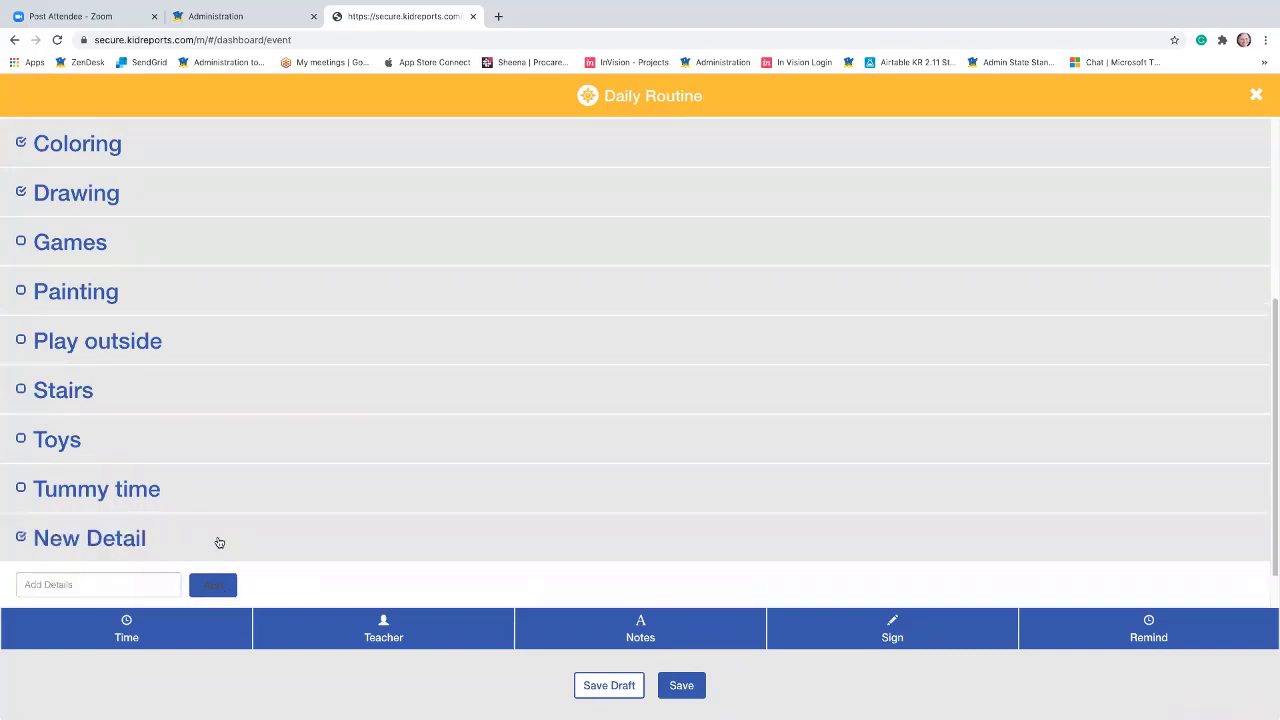
{"action": "left_click", "coordinate": [74, 541]}
{"action": "scroll", "coordinate": [529, 446], "scroll_direction": "down", "scroll_amount": 1}
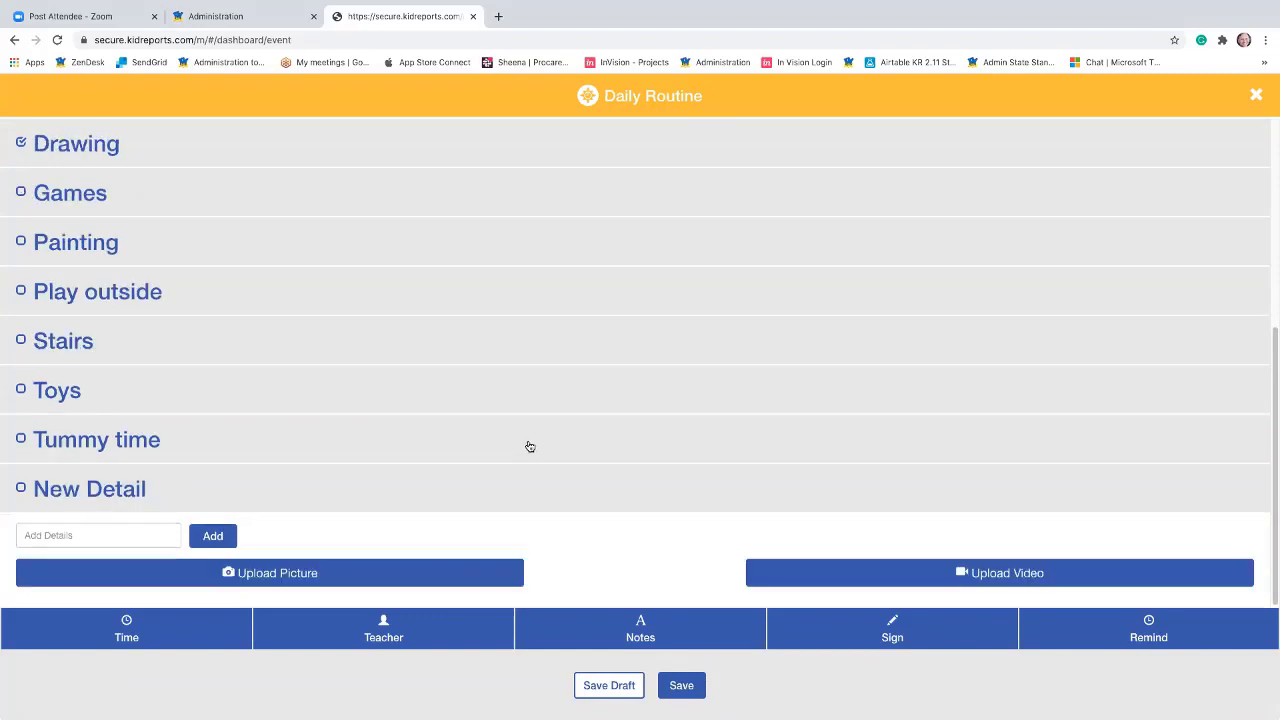
{"action": "left_click", "coordinate": [284, 576]}
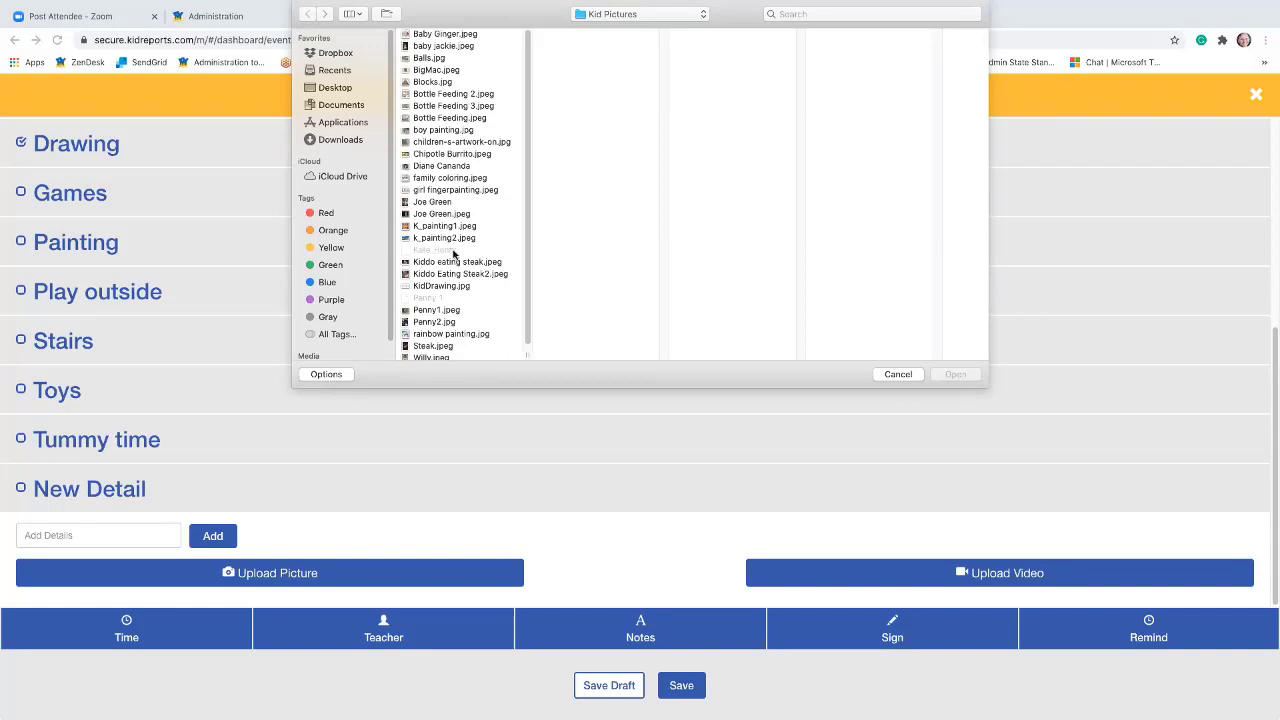
Attach boy painting.jpg from Kid Pictures to the entry.
{"action": "left_click", "coordinate": [440, 130]}
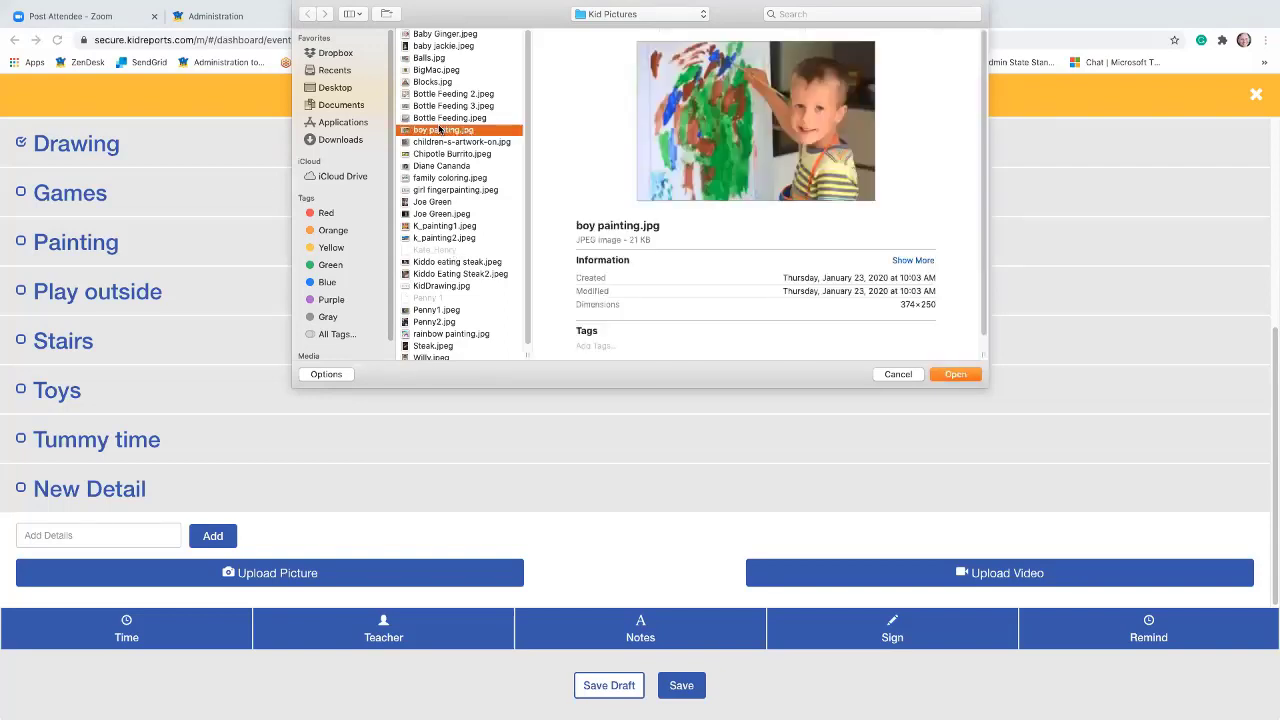
{"action": "left_click", "coordinate": [962, 376]}
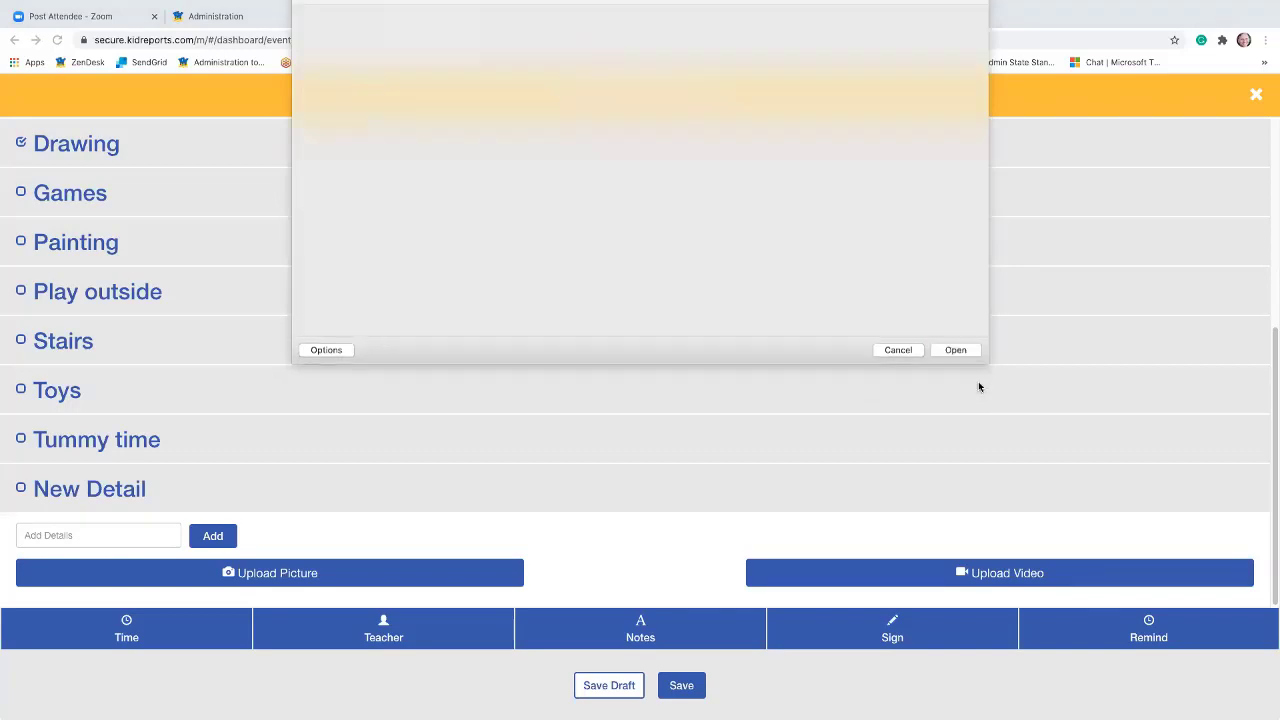
{"action": "scroll", "coordinate": [977, 389], "scroll_direction": "down", "scroll_amount": 5}
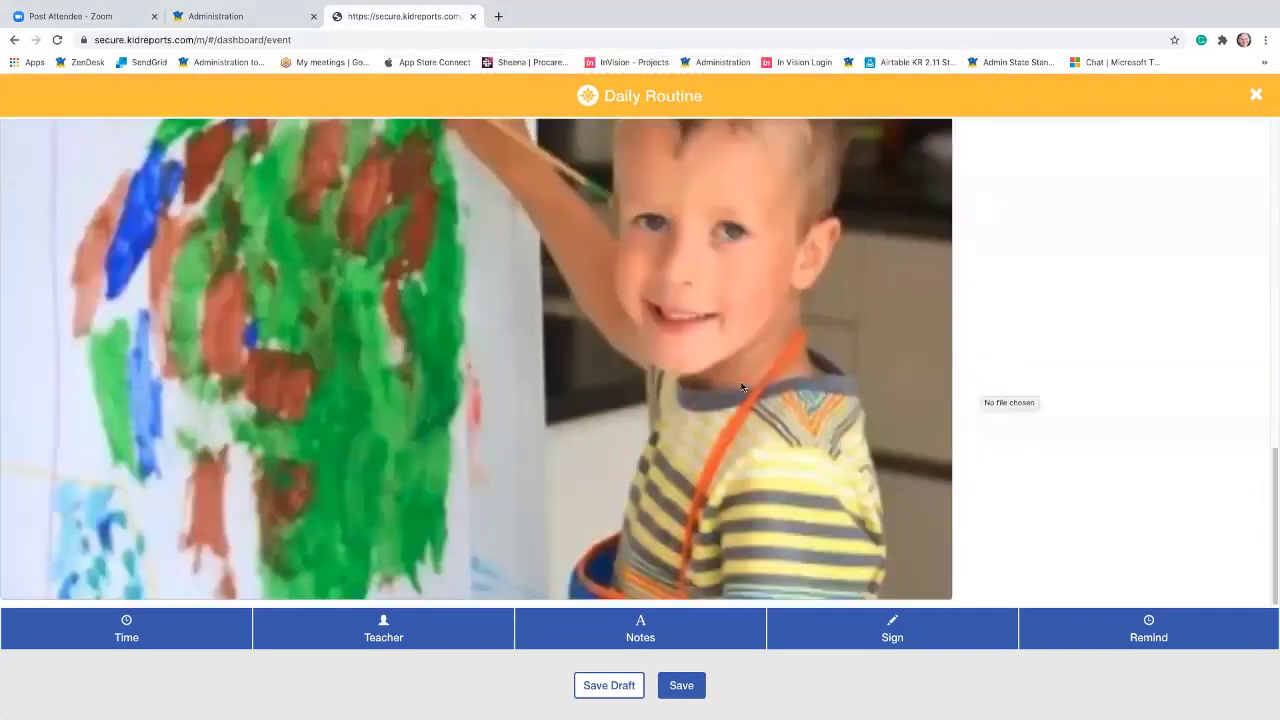
{"action": "scroll", "coordinate": [1037, 330], "scroll_direction": "up", "scroll_amount": 3}
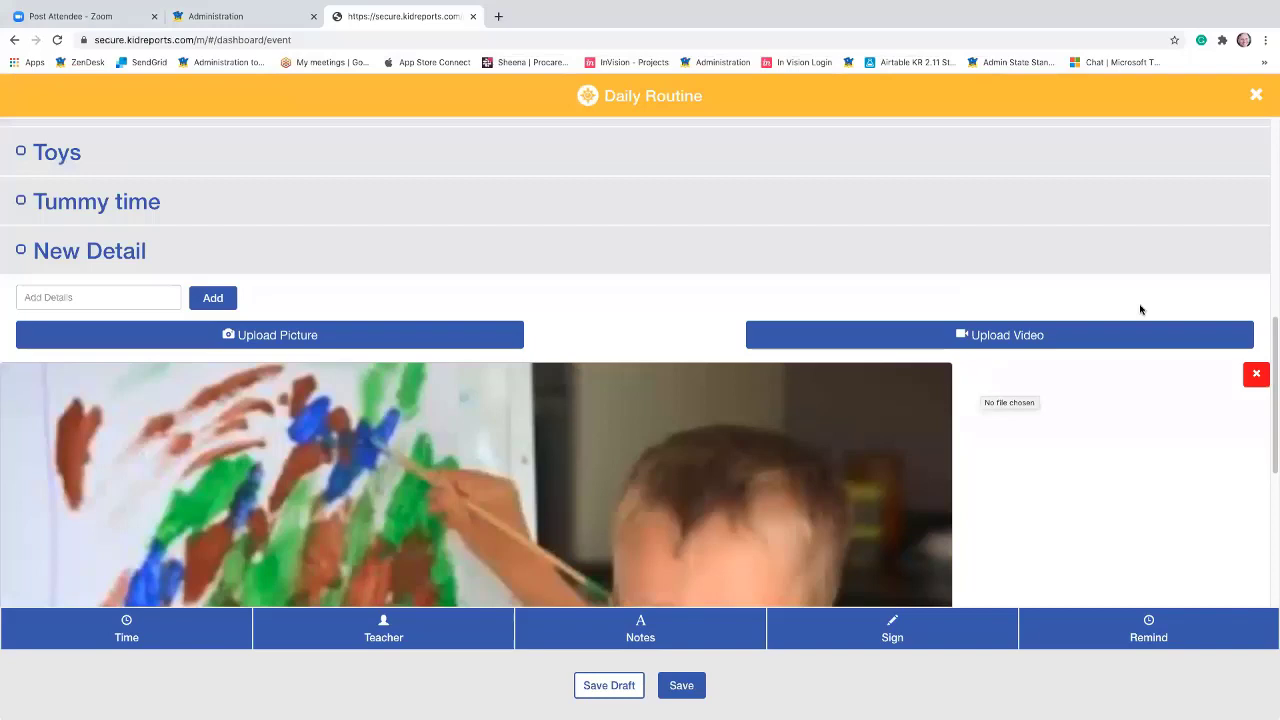
{"action": "scroll", "coordinate": [1111, 460], "scroll_direction": "down", "scroll_amount": 1}
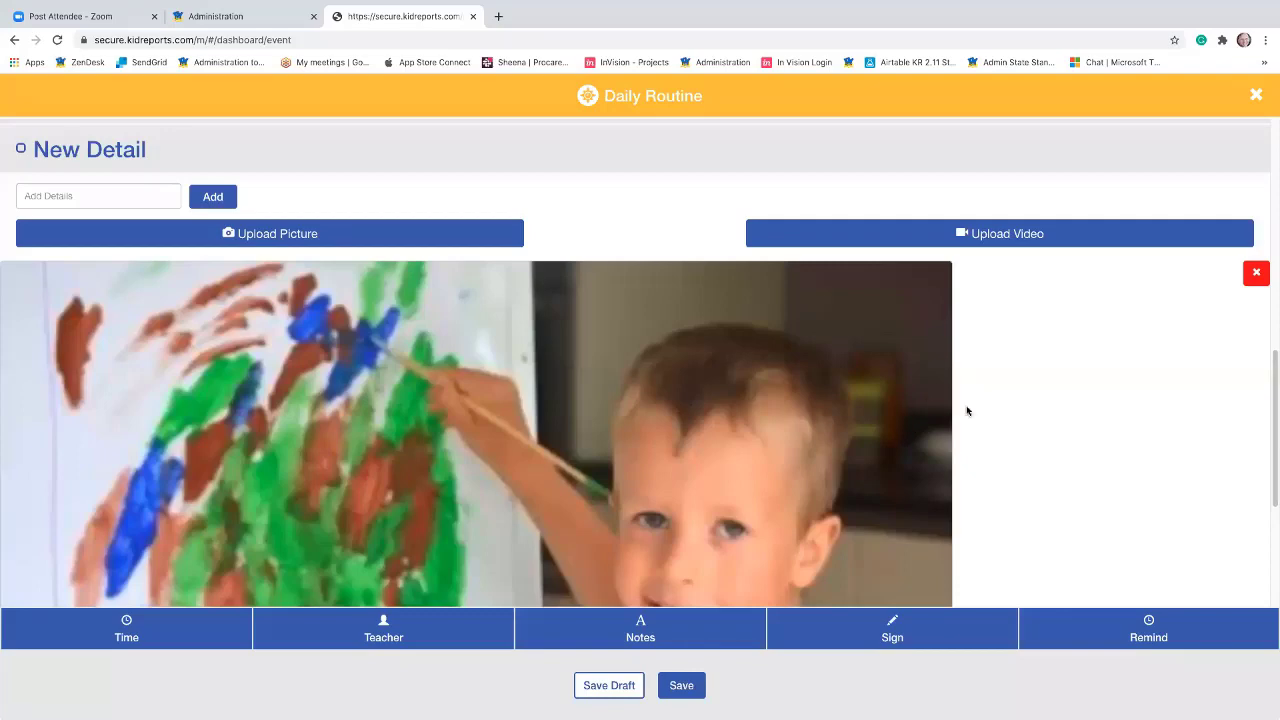
{"action": "scroll", "coordinate": [997, 450], "scroll_direction": "down", "scroll_amount": 3}
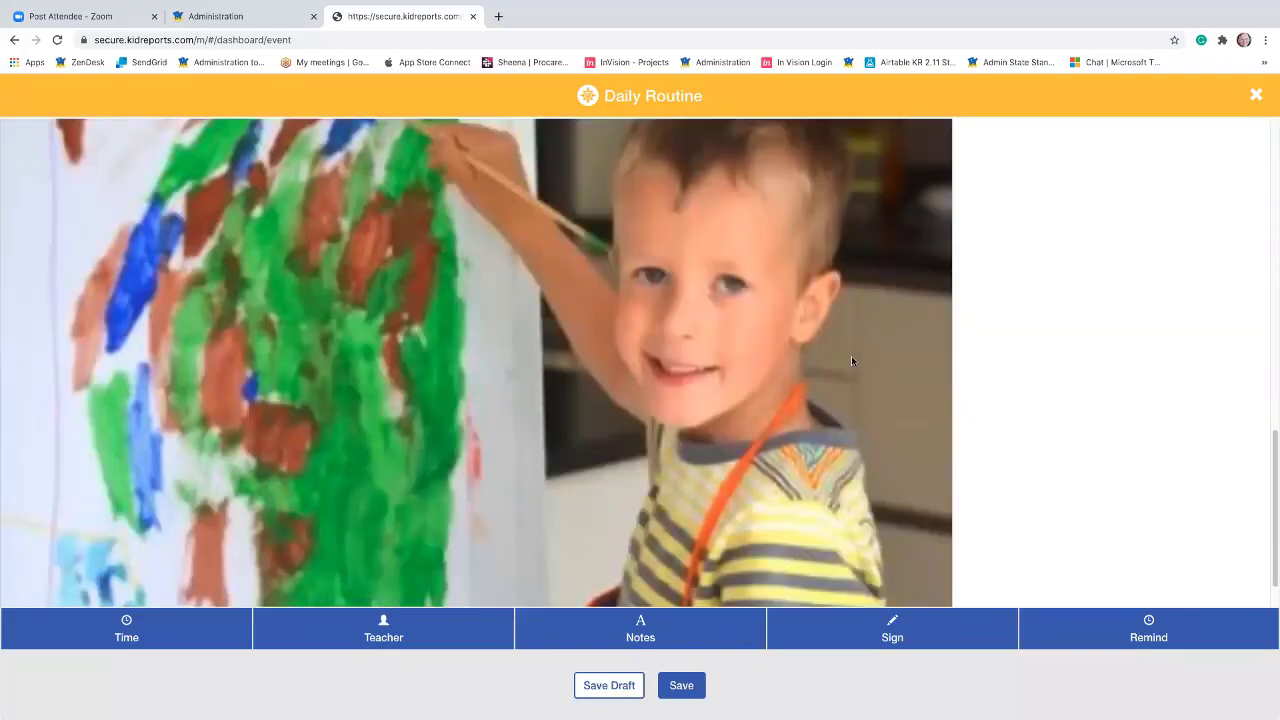
{"action": "scroll", "coordinate": [470, 446], "scroll_direction": "down", "scroll_amount": 1}
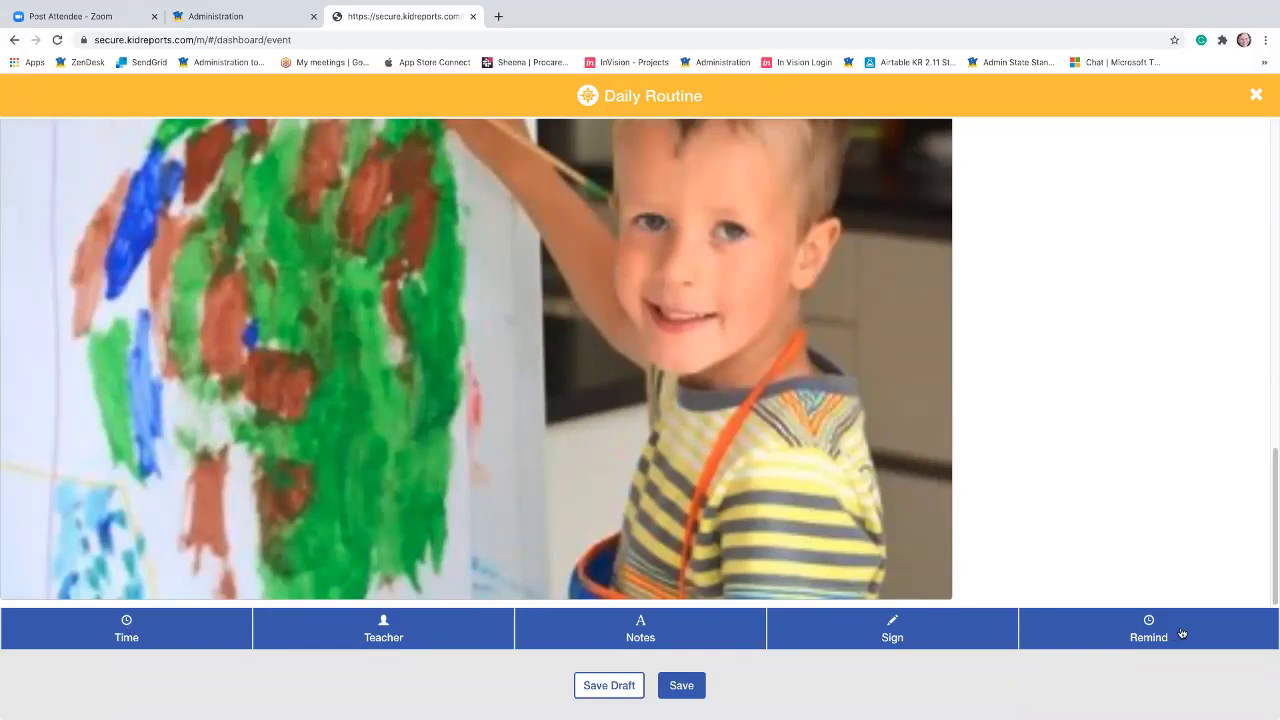
Set the entry time to 03:45 PM and keep the current teacher assigned.
{"action": "left_click", "coordinate": [126, 630]}
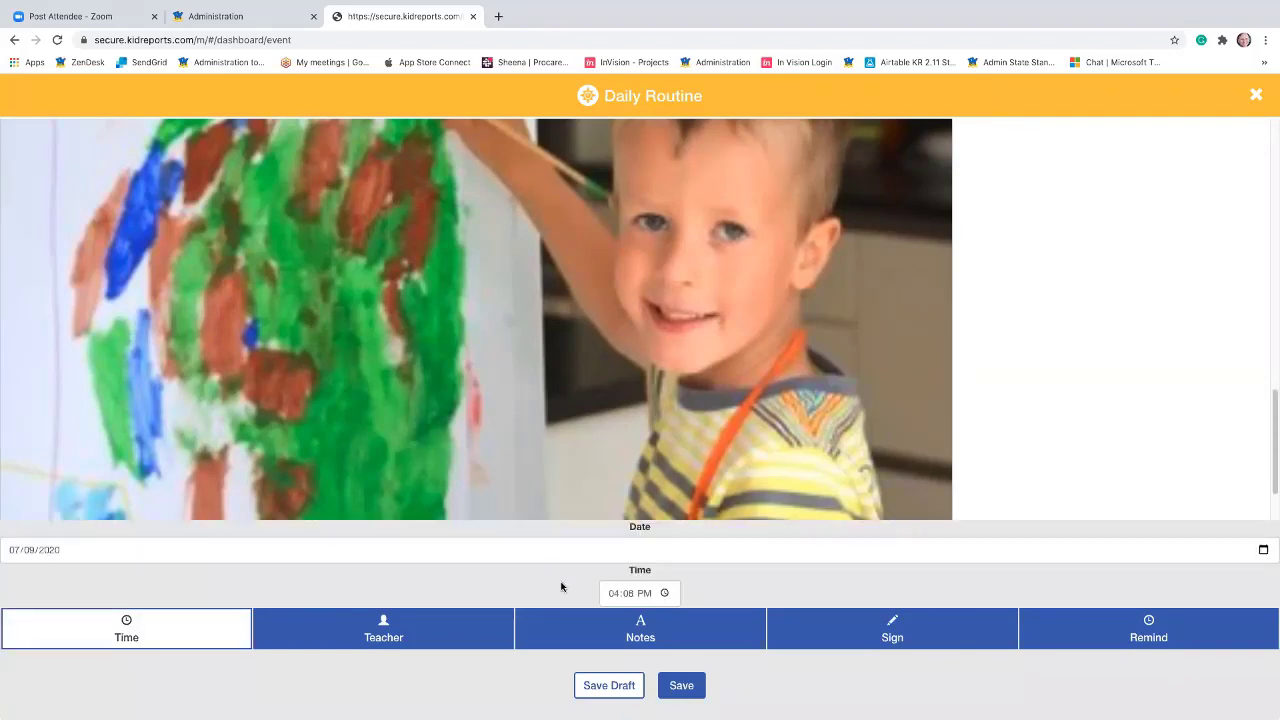
{"action": "left_click", "coordinate": [613, 594]}
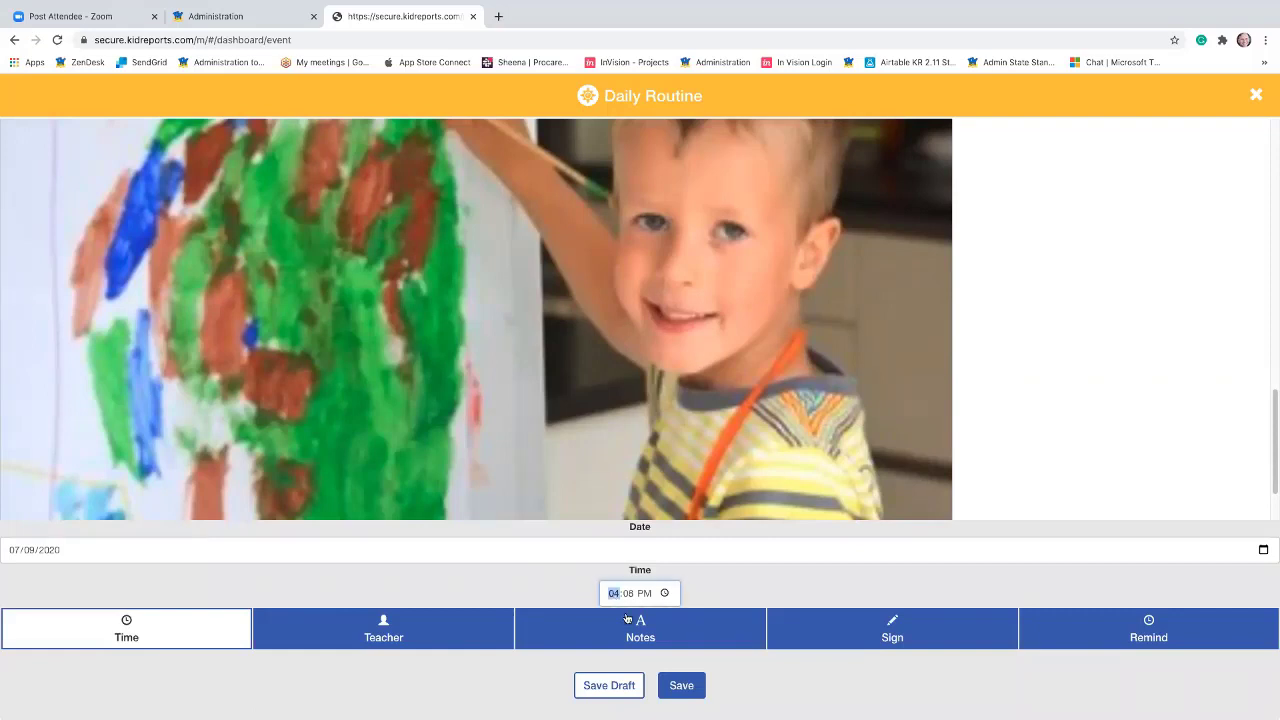
{"action": "type", "text": "345"}
{"action": "left_click", "coordinate": [388, 630]}
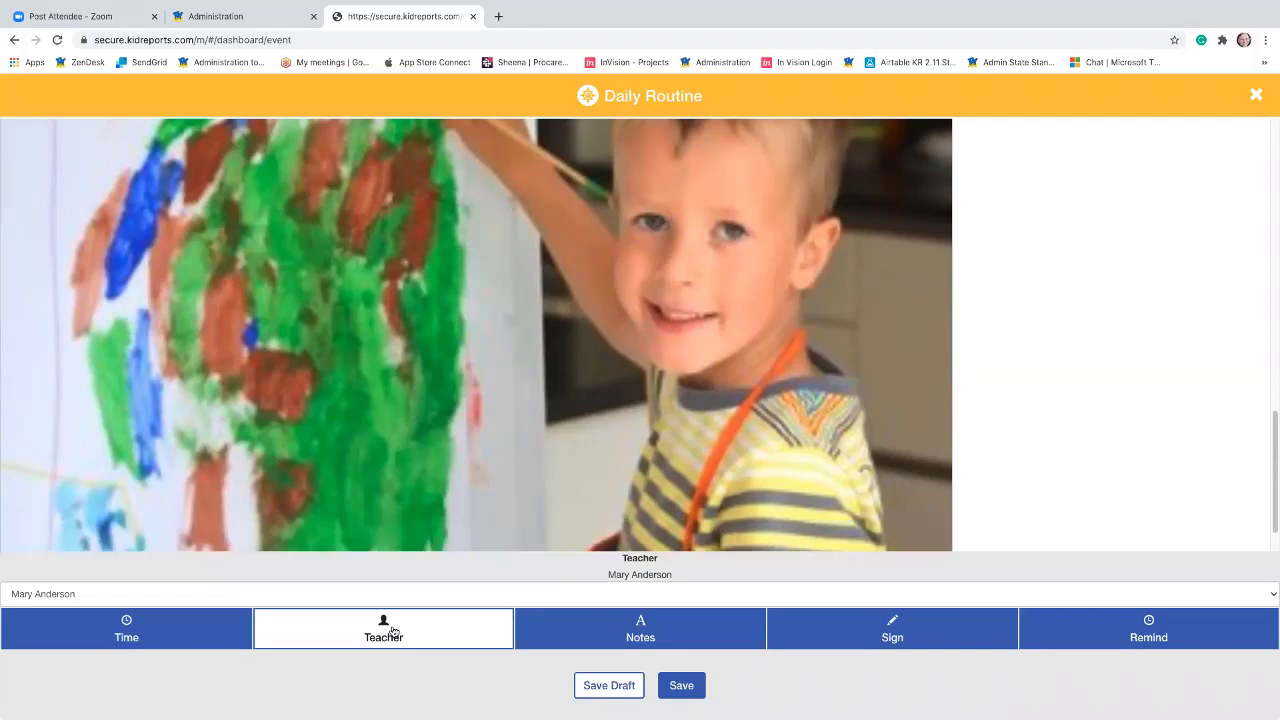
{"action": "left_click", "coordinate": [53, 595]}
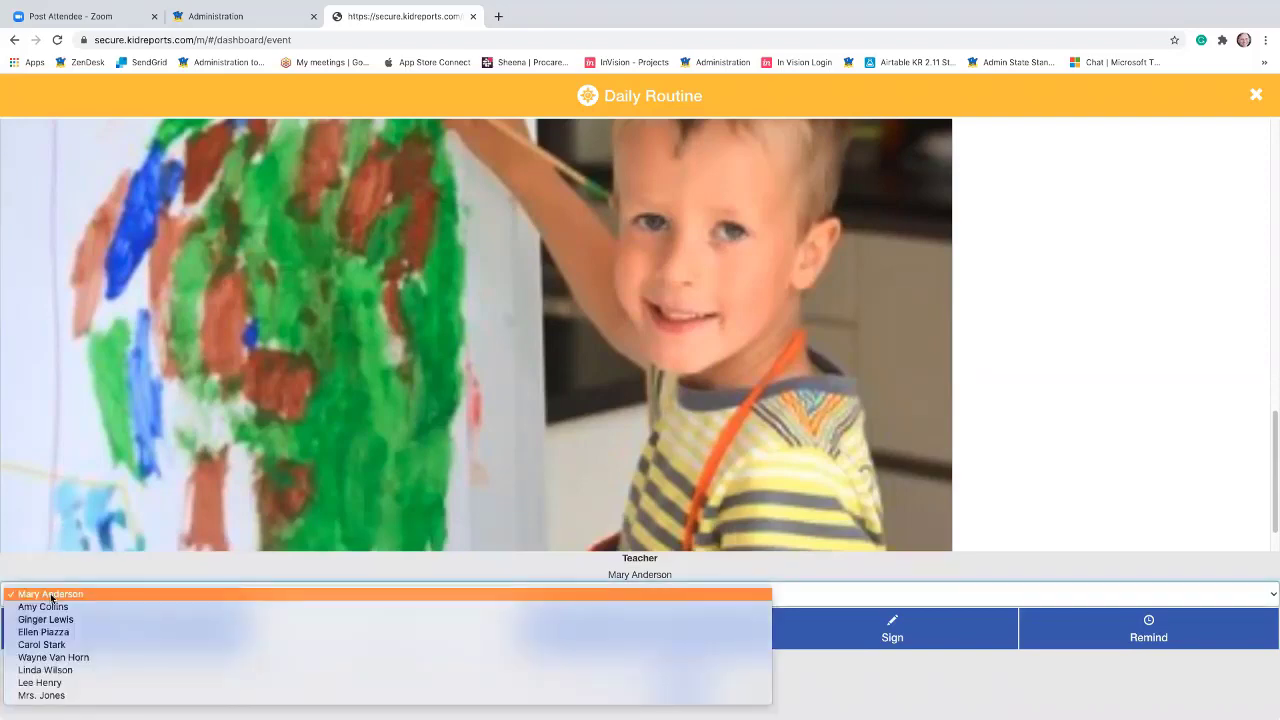
{"action": "left_click", "coordinate": [52, 595]}
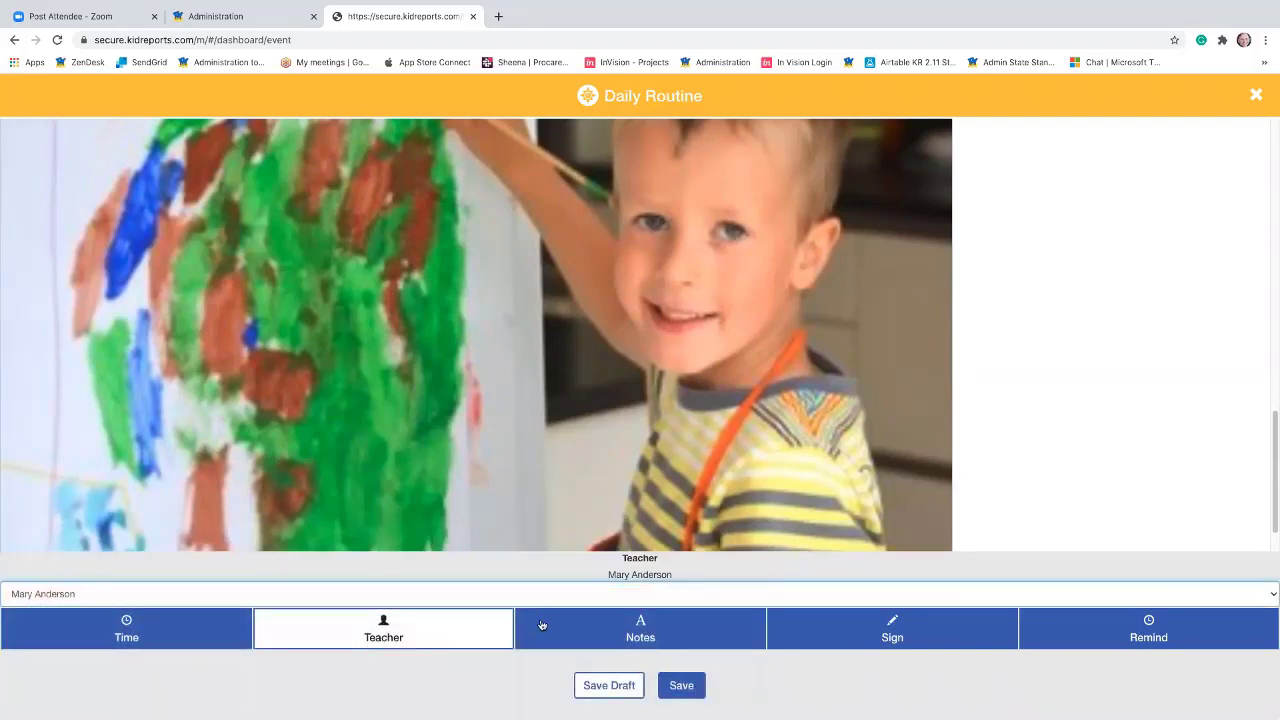
Add the note 'Observations here.' to the entry.
{"action": "left_click", "coordinate": [673, 636]}
{"action": "left_click", "coordinate": [701, 563]}
{"action": "type", "text": "Observations here."}
{"action": "left_click", "coordinate": [936, 653]}
Draw a signature, enter the signer's printed name, and save it.
{"action": "left_click", "coordinate": [903, 640]}
{"action": "mouse_move", "coordinate": [180, 274]}
{"action": "left_mouse_down"}
{"action": "mouse_move", "coordinate": [401, 144]}
{"action": "mouse_move", "coordinate": [380, 303]}
{"action": "mouse_move", "coordinate": [394, 326]}
{"action": "left_mouse_up"}
{"action": "mouse_move", "coordinate": [644, 178]}
{"action": "left_mouse_down"}
{"action": "mouse_move", "coordinate": [474, 383]}
{"action": "mouse_move", "coordinate": [549, 365]}
{"action": "left_mouse_up"}
{"action": "mouse_move", "coordinate": [823, 175]}
{"action": "left_mouse_down"}
{"action": "mouse_move", "coordinate": [987, 224]}
{"action": "mouse_move", "coordinate": [1007, 198]}
{"action": "left_mouse_up"}
{"action": "left_click", "coordinate": [473, 492]}
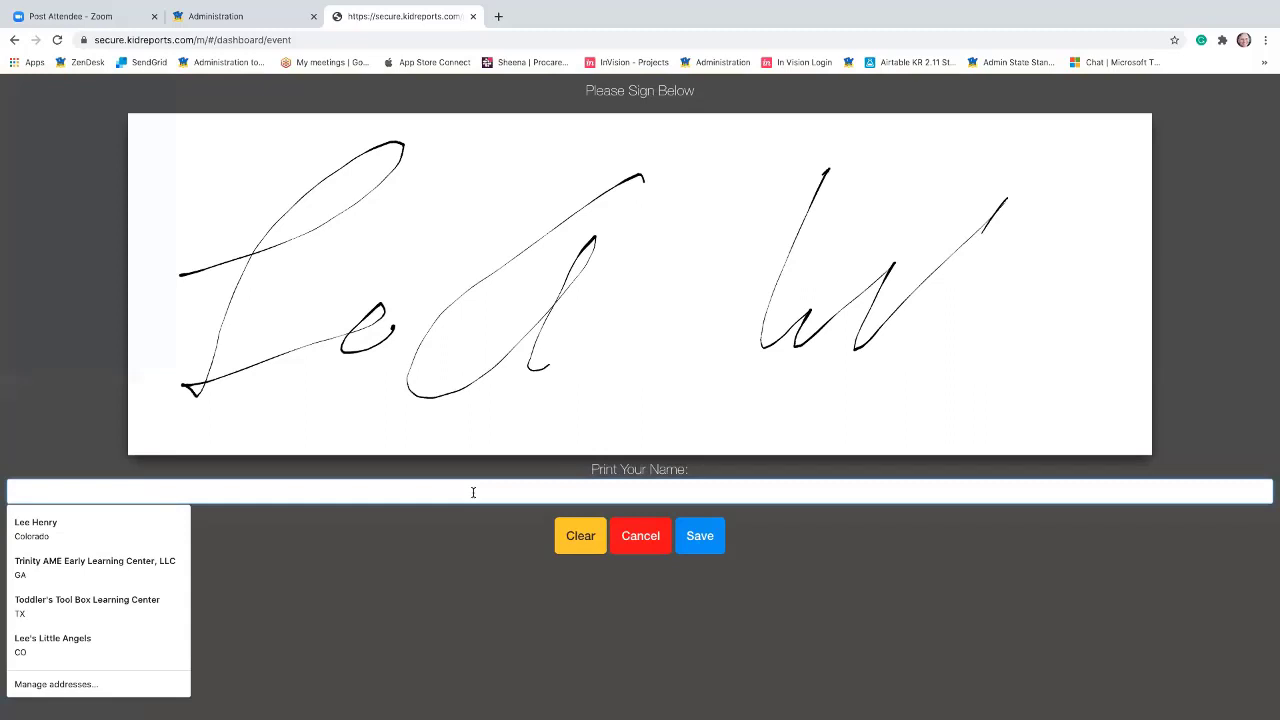
{"action": "left_click", "coordinate": [706, 539]}
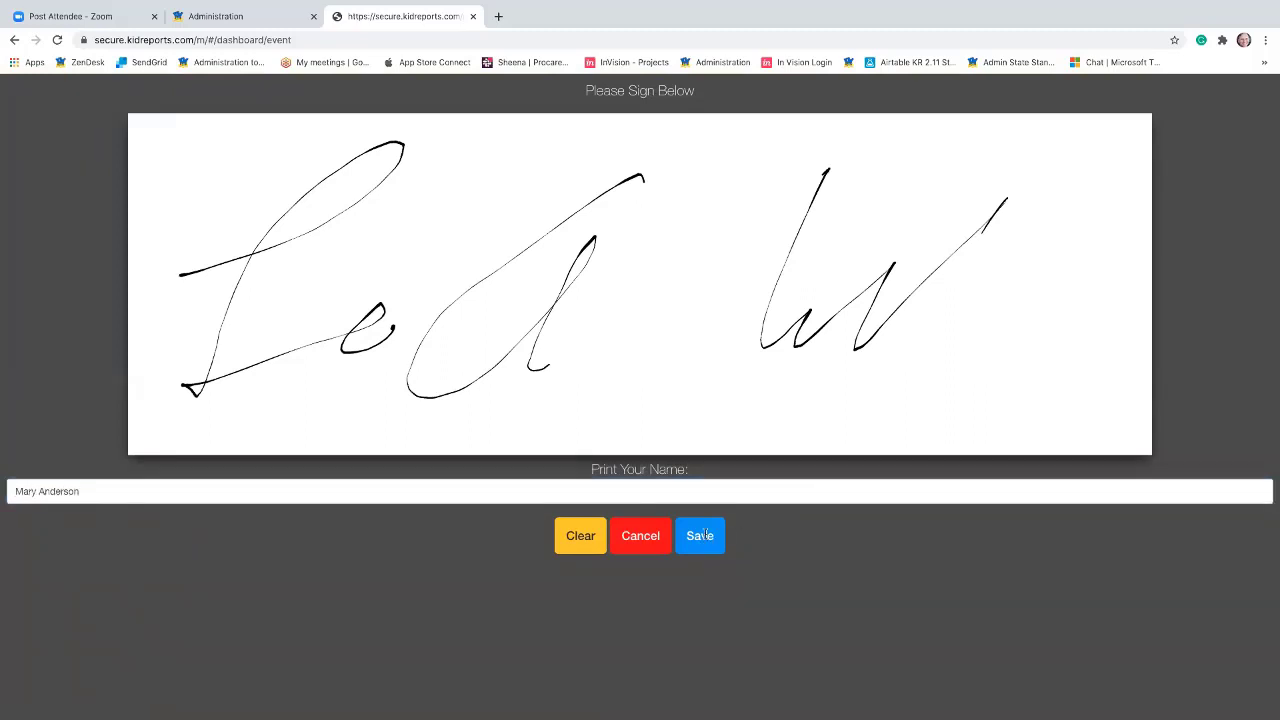
{"action": "scroll", "coordinate": [1112, 364], "scroll_direction": "down", "scroll_amount": 2}
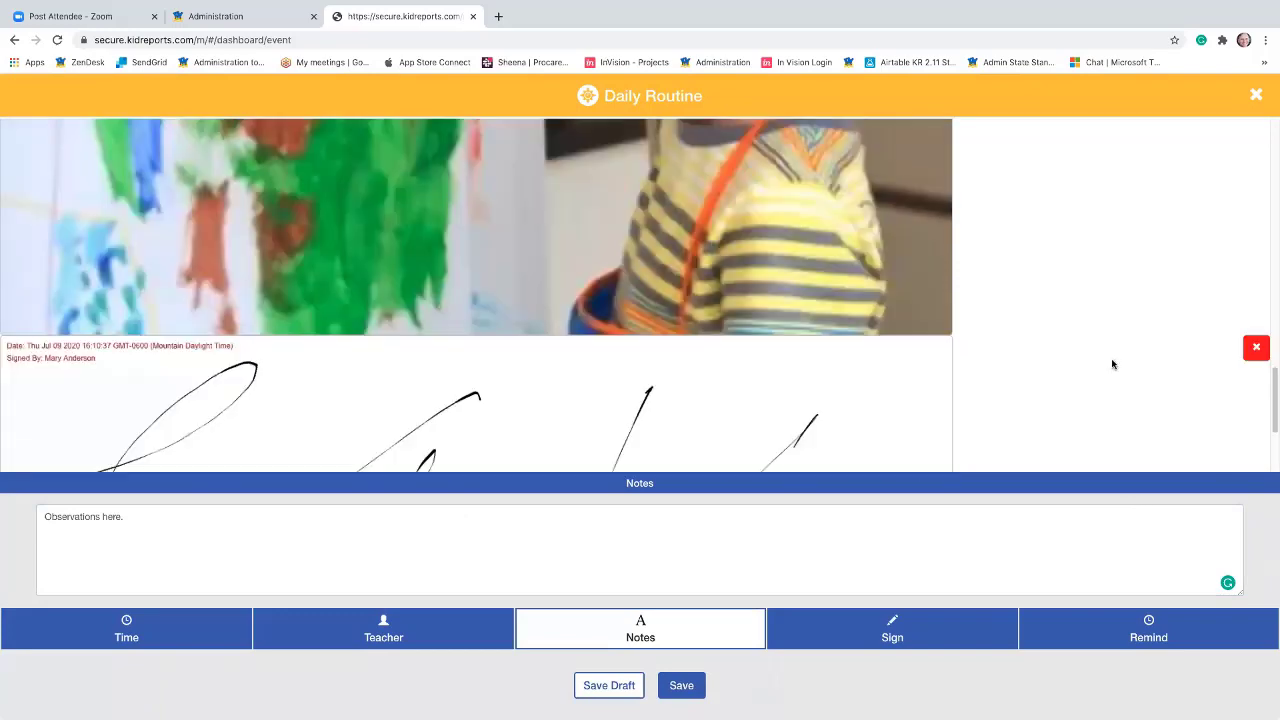
Switch the reminder to Set Time at 06:00 PM and save it.
{"action": "scroll", "coordinate": [1112, 364], "scroll_direction": "down", "scroll_amount": 2}
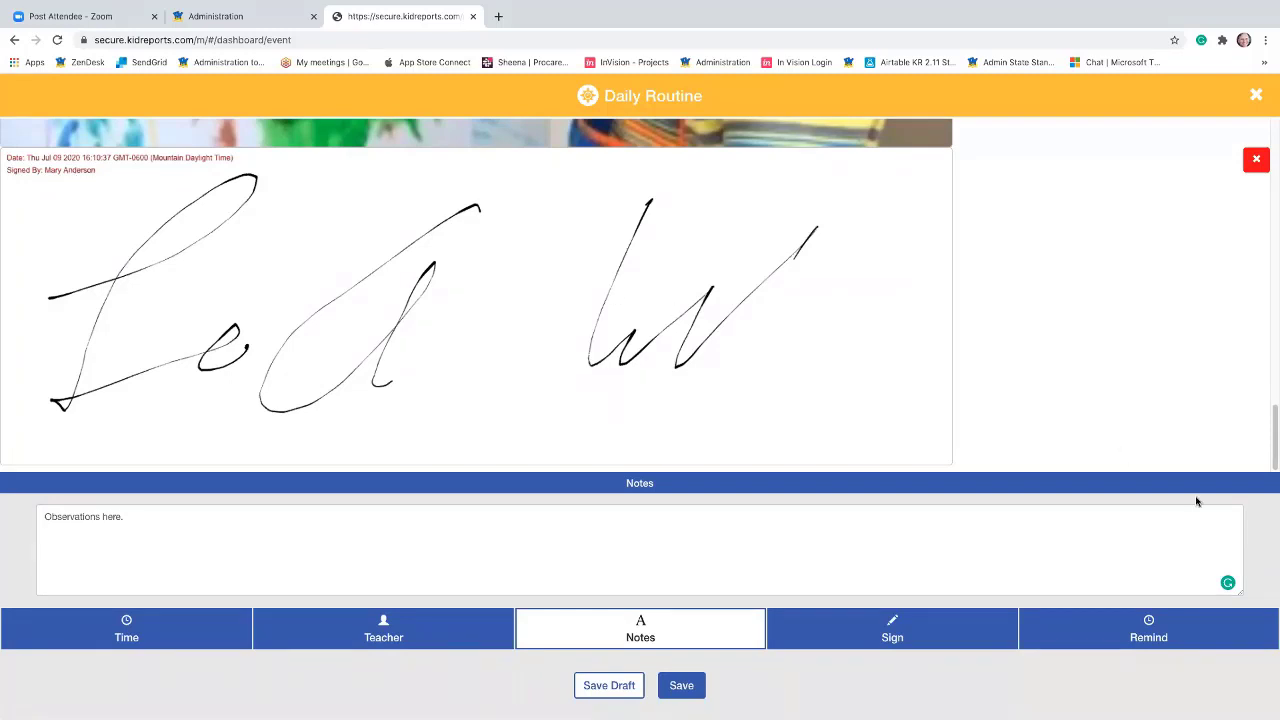
{"action": "left_click", "coordinate": [1147, 630]}
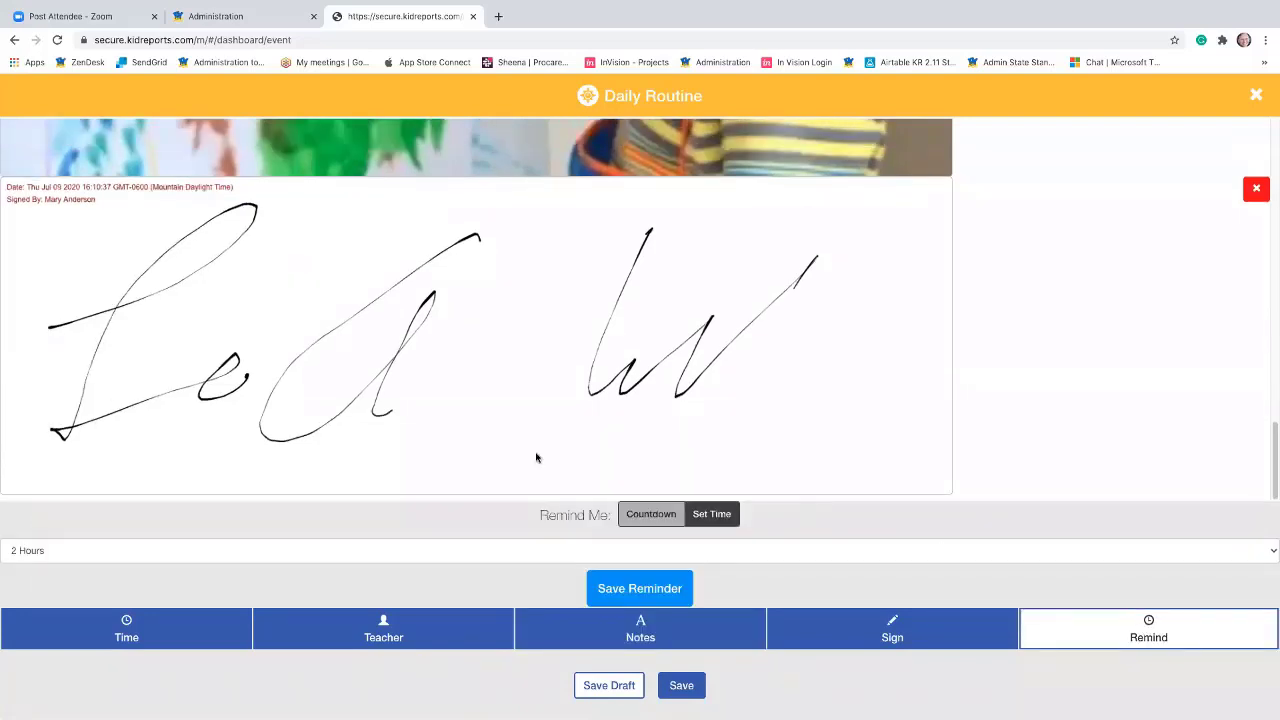
{"action": "left_click", "coordinate": [52, 551]}
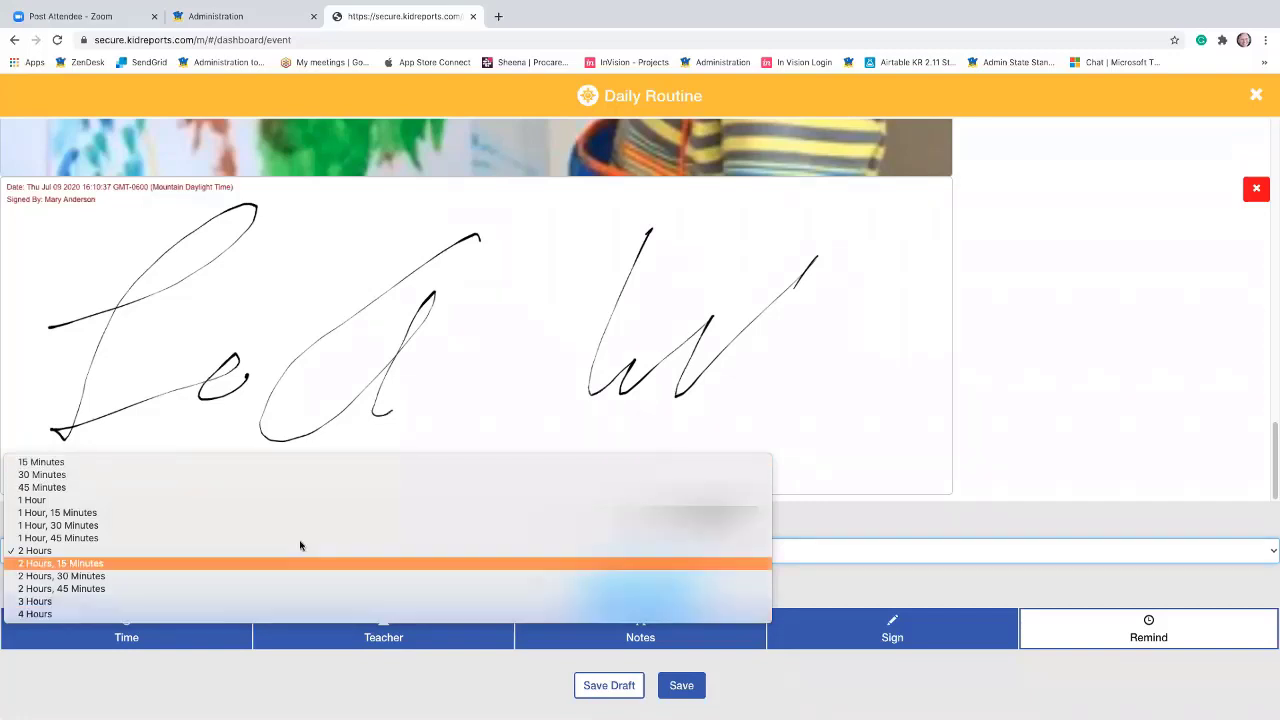
{"action": "left_click", "coordinate": [873, 427]}
{"action": "left_click", "coordinate": [712, 514]}
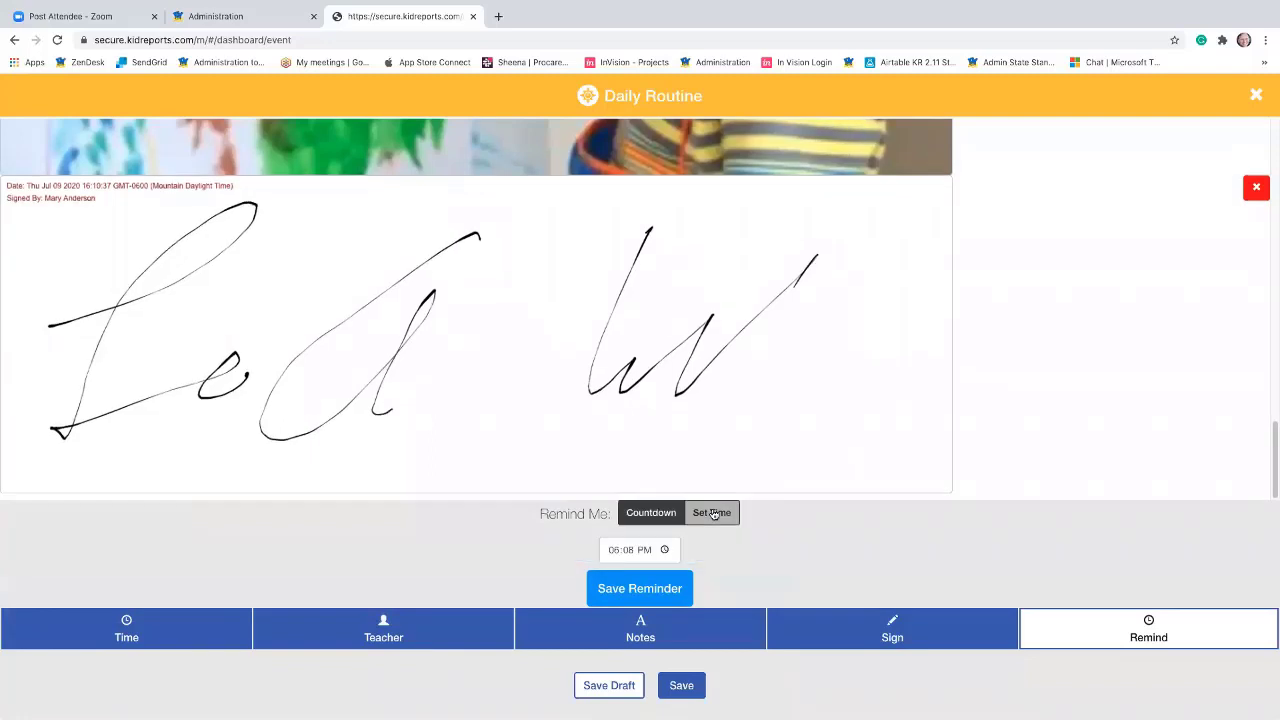
{"action": "left_click", "coordinate": [630, 552]}
{"action": "key", "text": "Tab"}
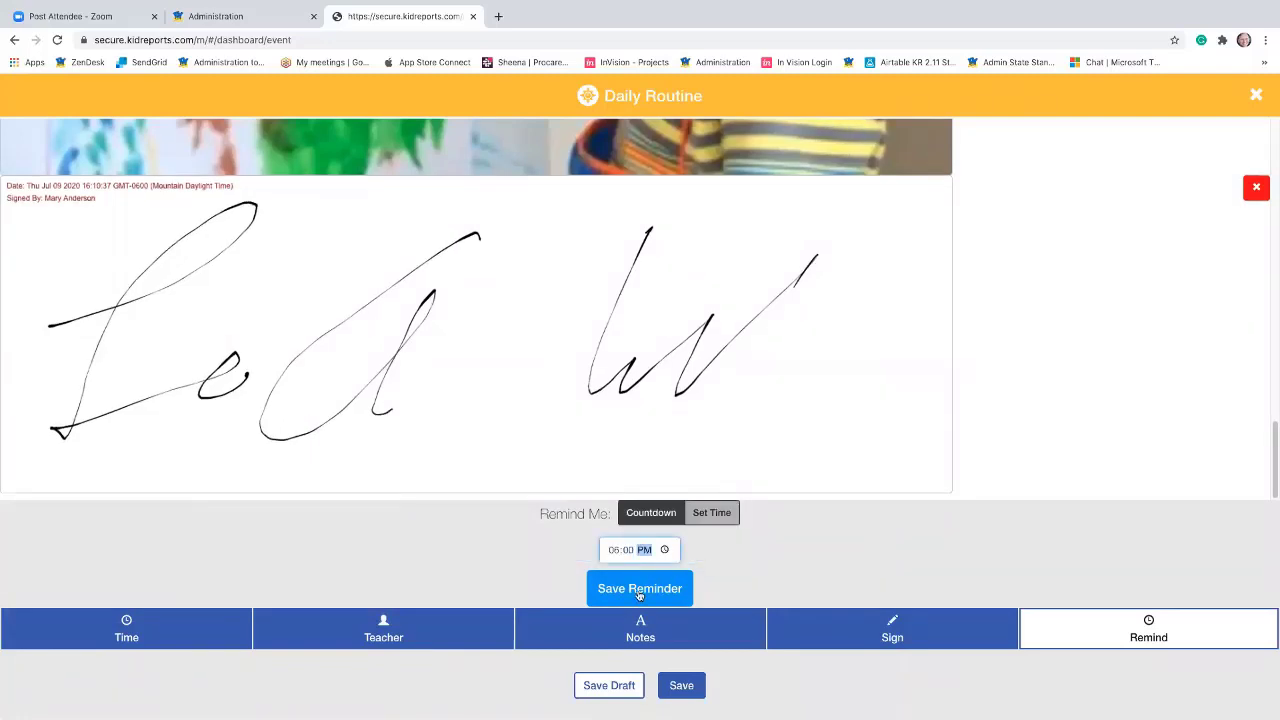
{"action": "left_click", "coordinate": [640, 591]}
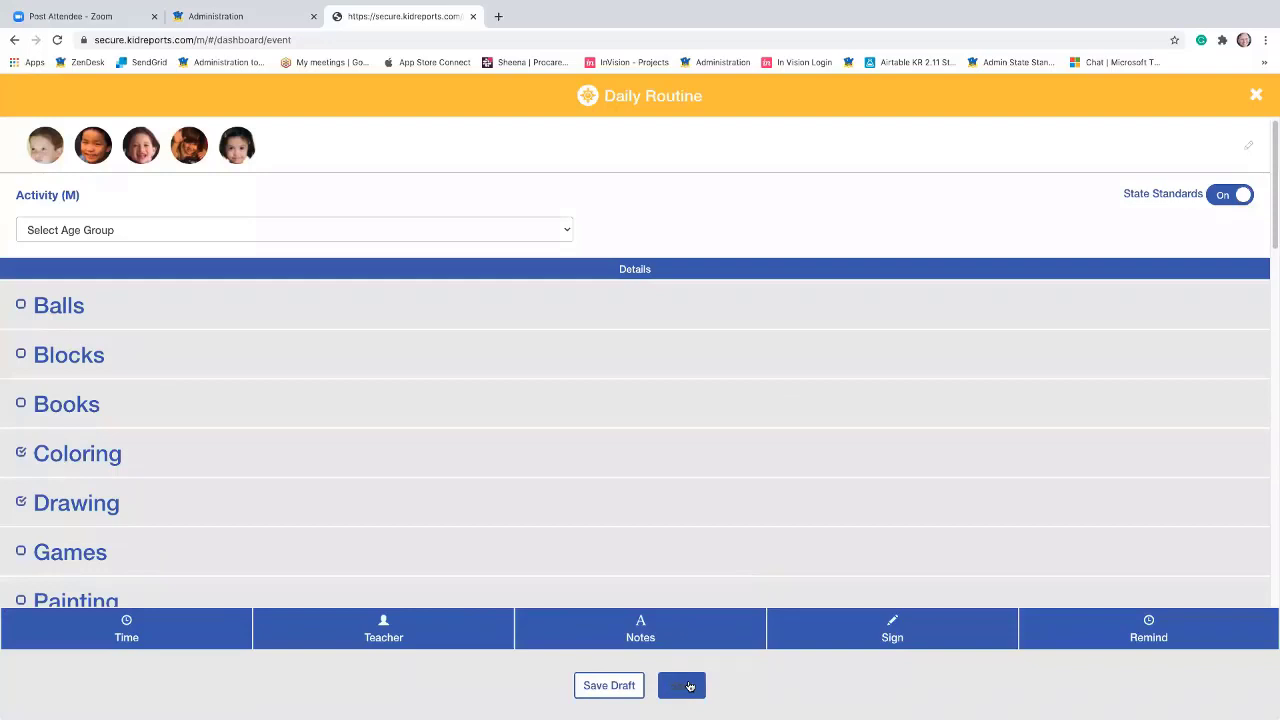
Save the Daily Routine entry and return to the dashboard.
{"action": "left_click", "coordinate": [681, 685]}
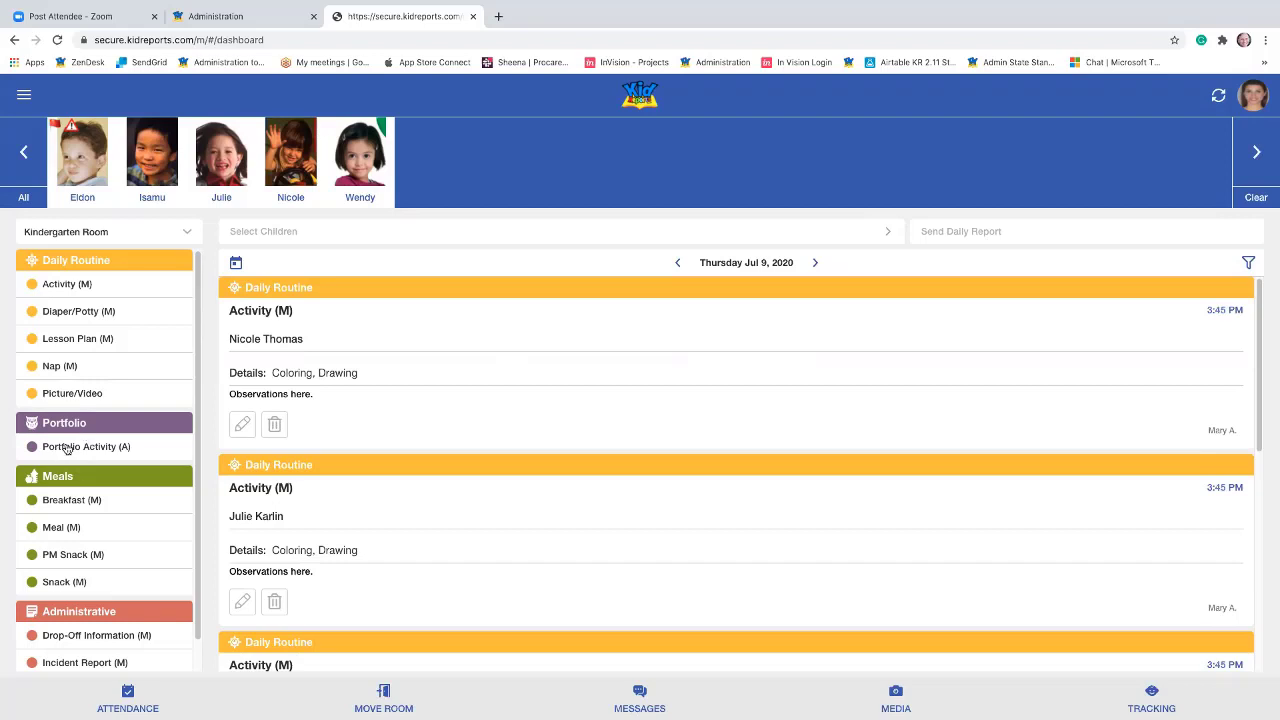
Reopen the activity entry, delete the painting video, attach family coloring.jpeg, and save.
{"action": "left_click", "coordinate": [243, 426]}
{"action": "scroll", "coordinate": [787, 402], "scroll_direction": "down", "scroll_amount": 3}
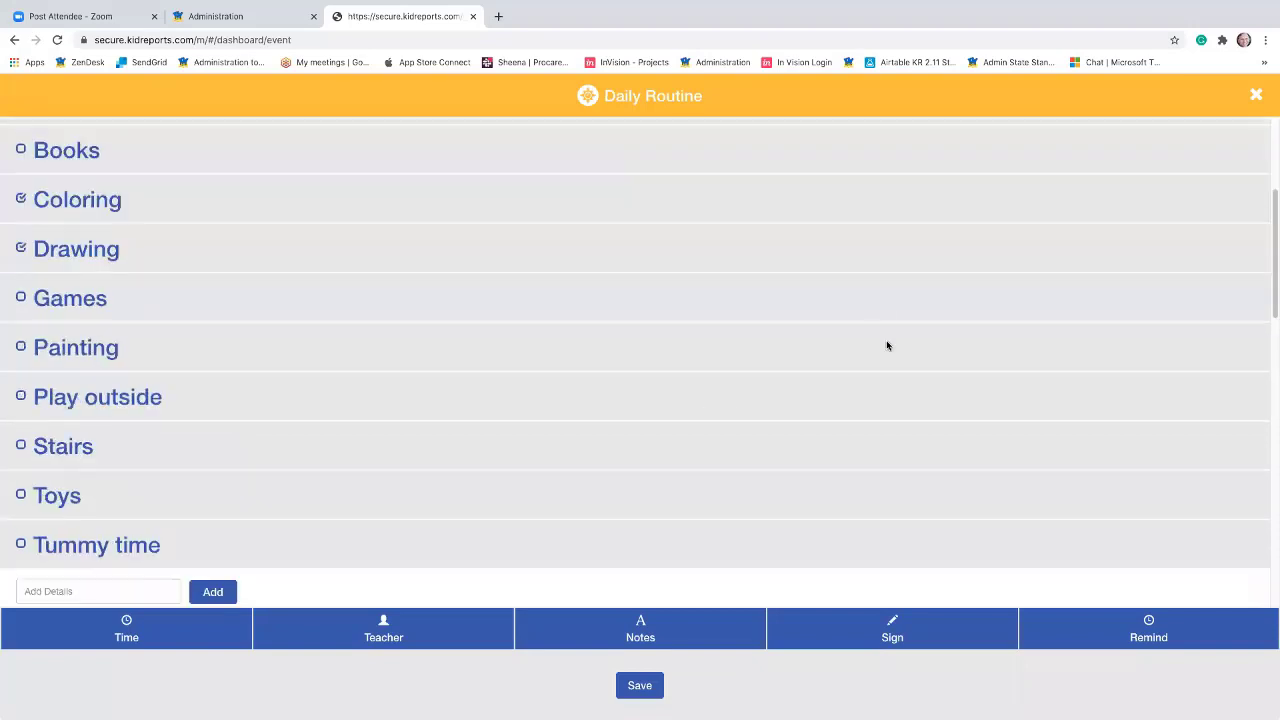
{"action": "scroll", "coordinate": [814, 426], "scroll_direction": "down", "scroll_amount": 5}
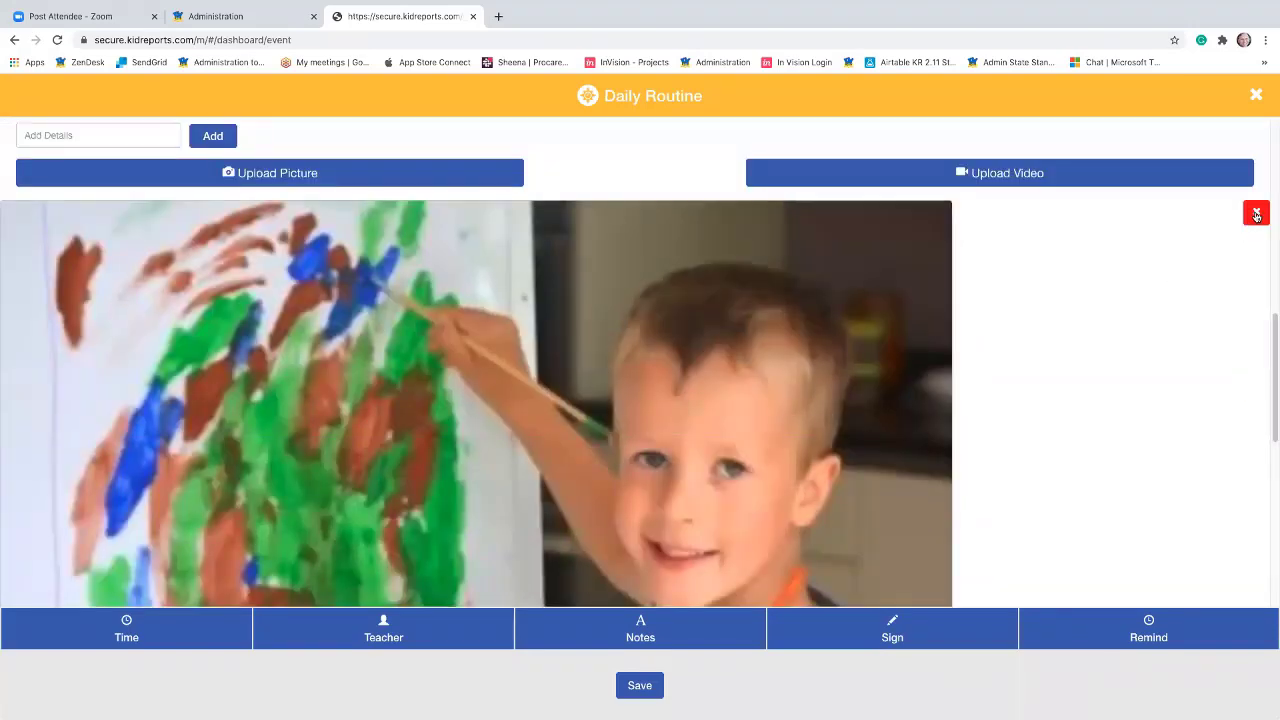
{"action": "left_click", "coordinate": [1256, 214]}
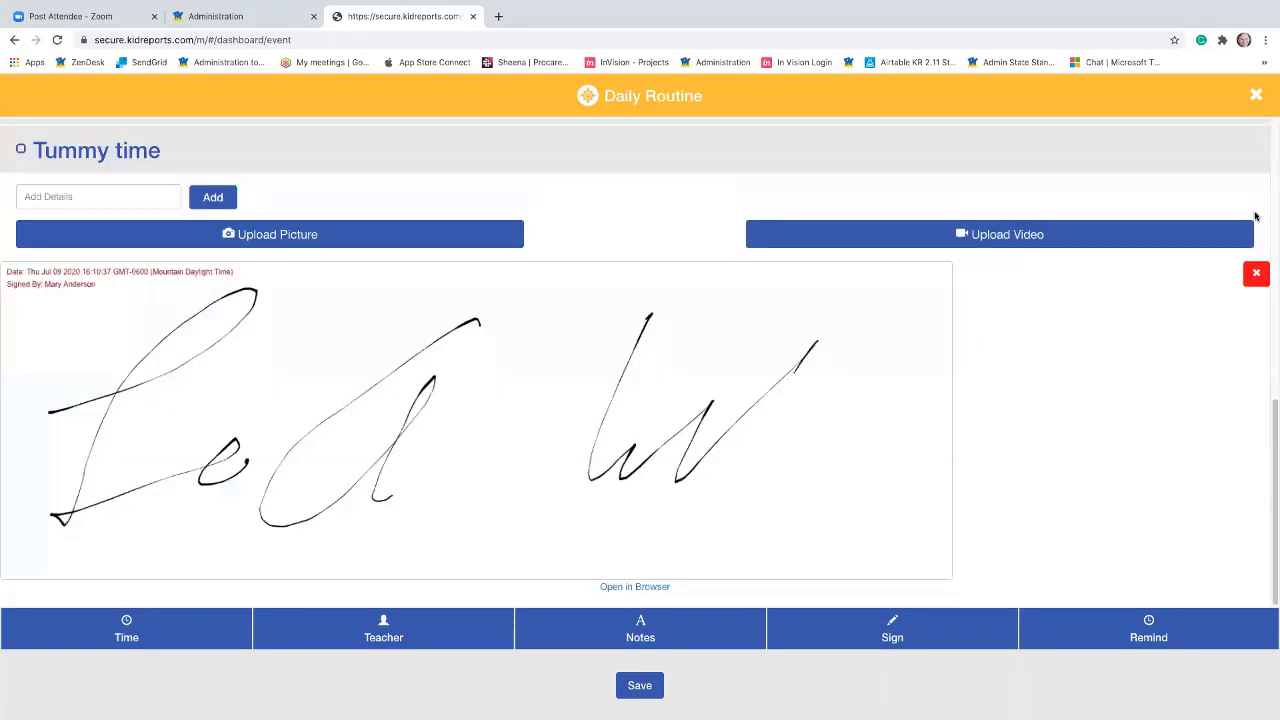
{"action": "left_click", "coordinate": [286, 241]}
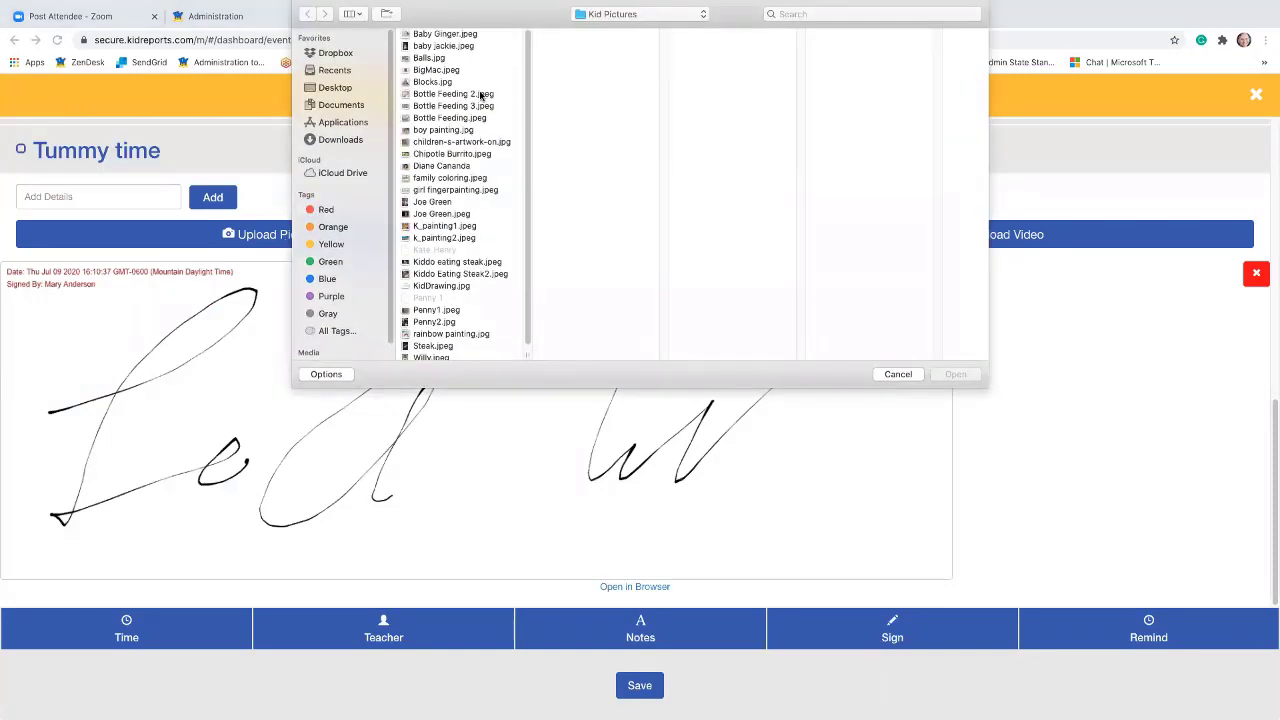
{"action": "left_click", "coordinate": [443, 178]}
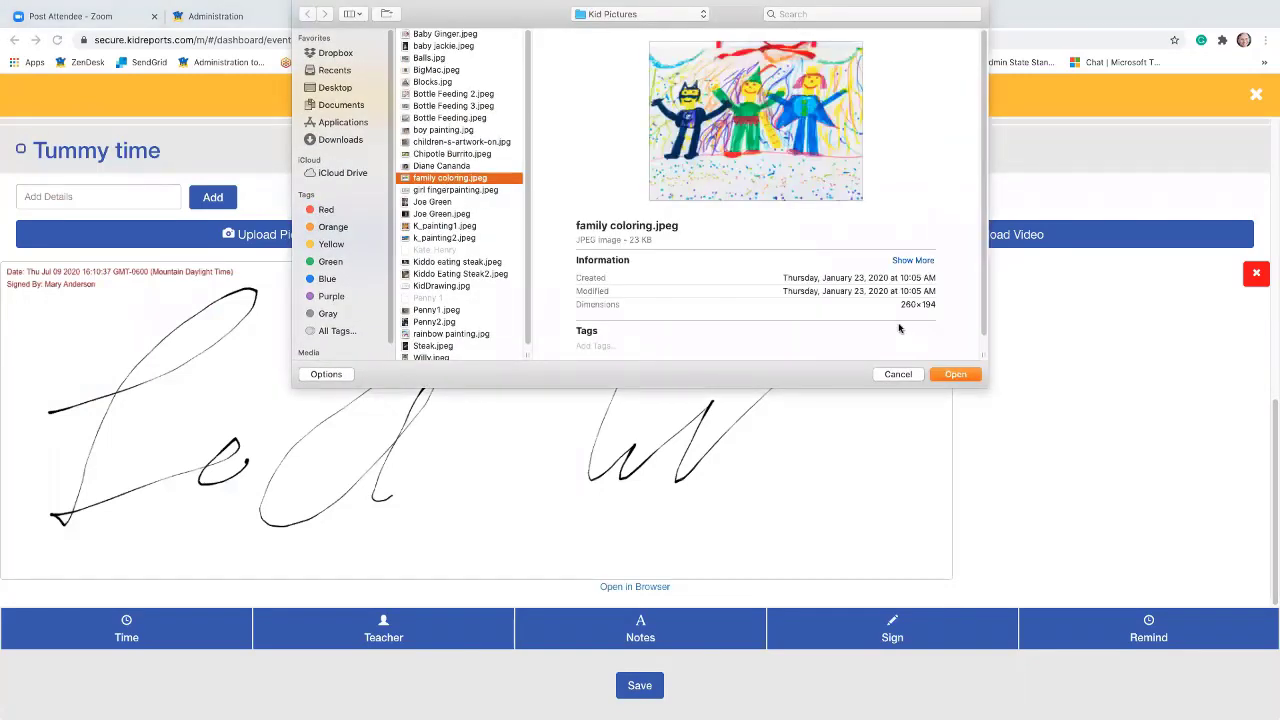
{"action": "left_click", "coordinate": [955, 375]}
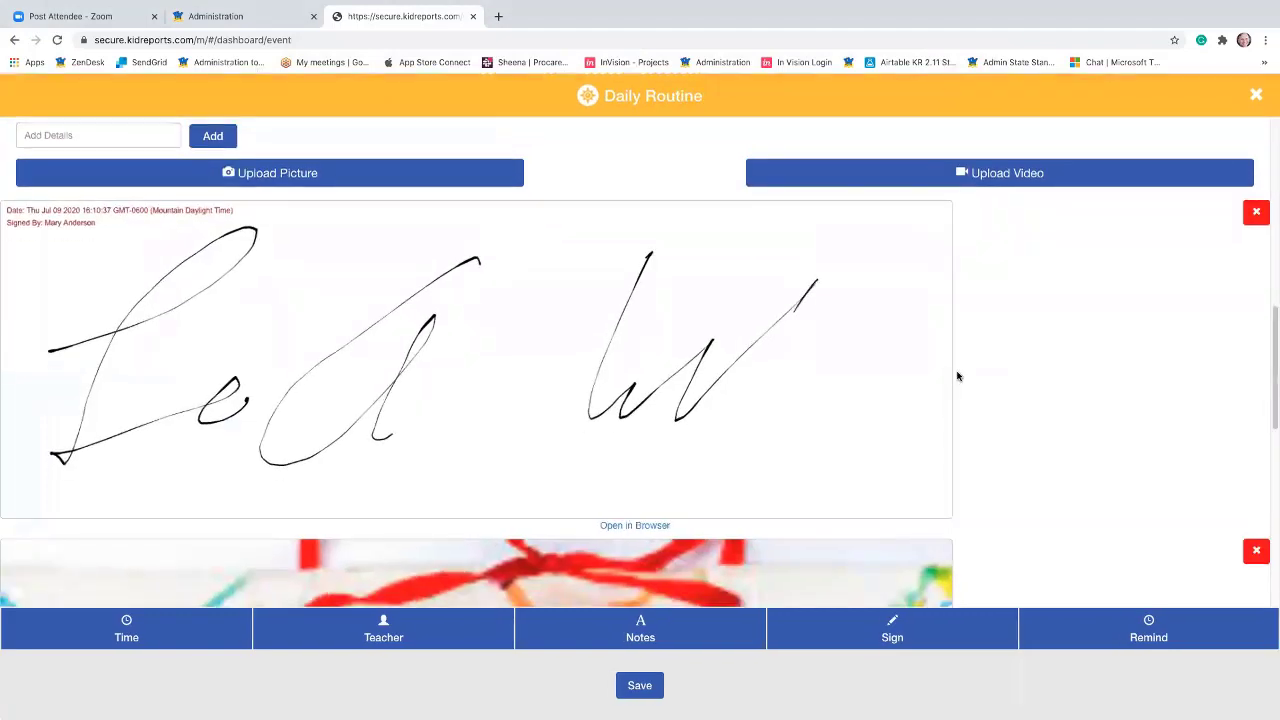
{"action": "scroll", "coordinate": [955, 377], "scroll_direction": "down", "scroll_amount": 5}
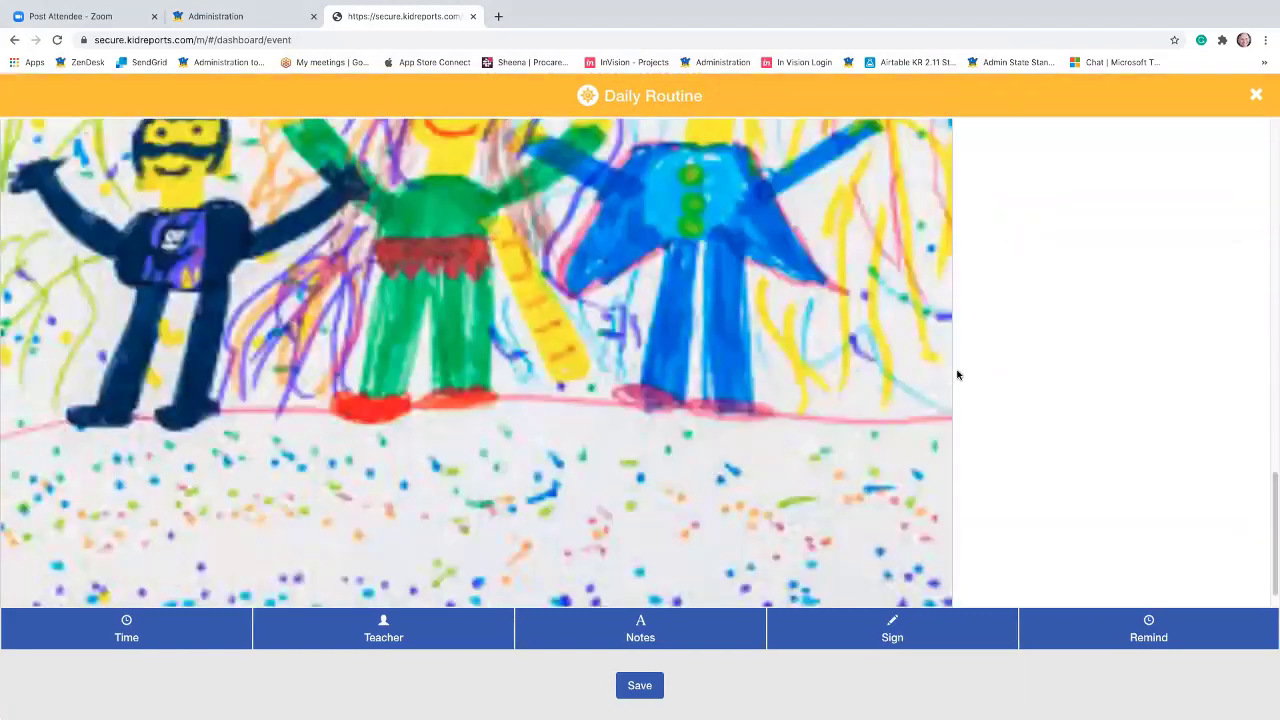
{"action": "left_click", "coordinate": [641, 686]}
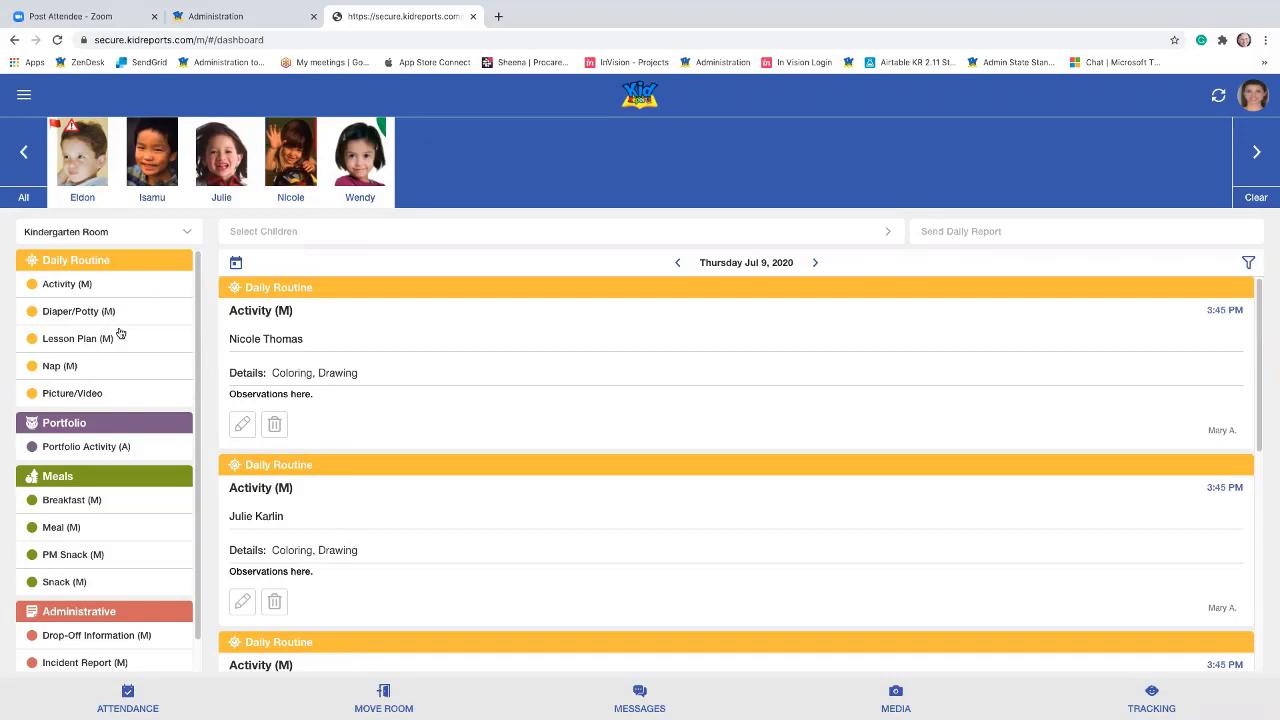
Start a new Portfolio Activity (A) entry from the Portfolio sidebar section.
{"action": "scroll", "coordinate": [124, 343], "scroll_direction": "down", "scroll_amount": 1}
{"action": "scroll", "coordinate": [124, 345], "scroll_direction": "up", "scroll_amount": 1}
{"action": "scroll", "coordinate": [148, 332], "scroll_direction": "down", "scroll_amount": 1}
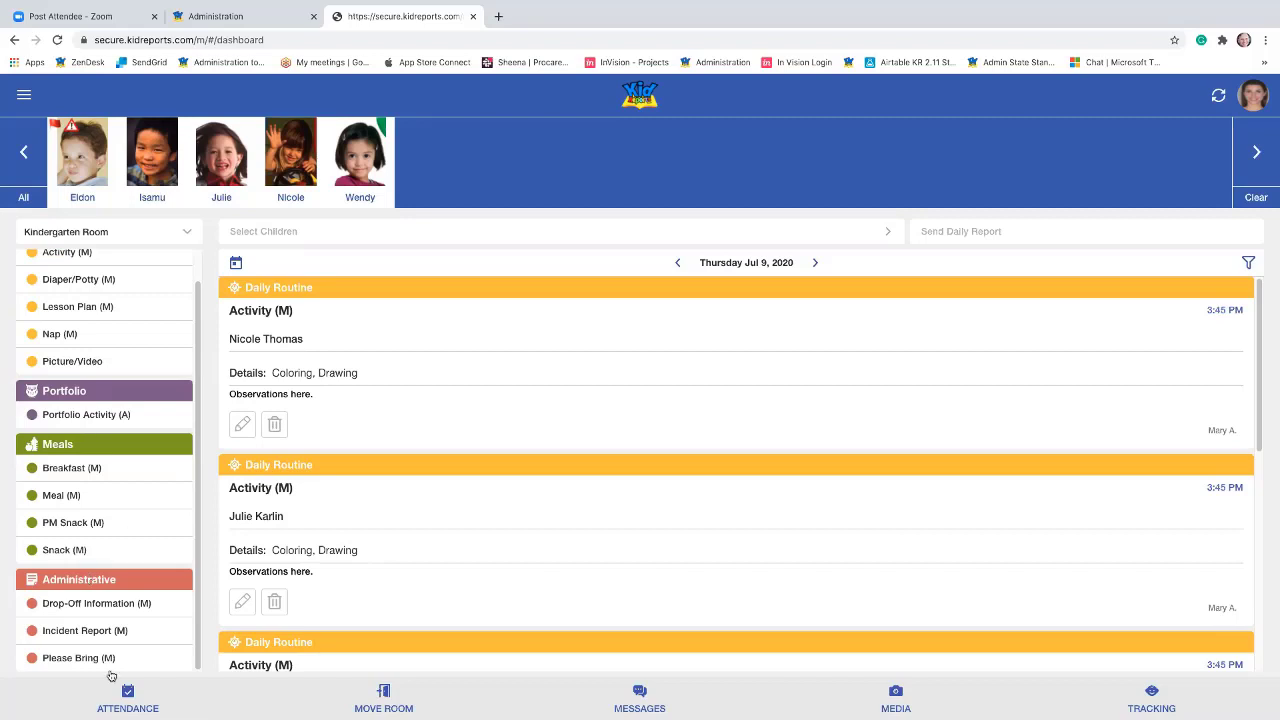
{"action": "left_click", "coordinate": [79, 416]}
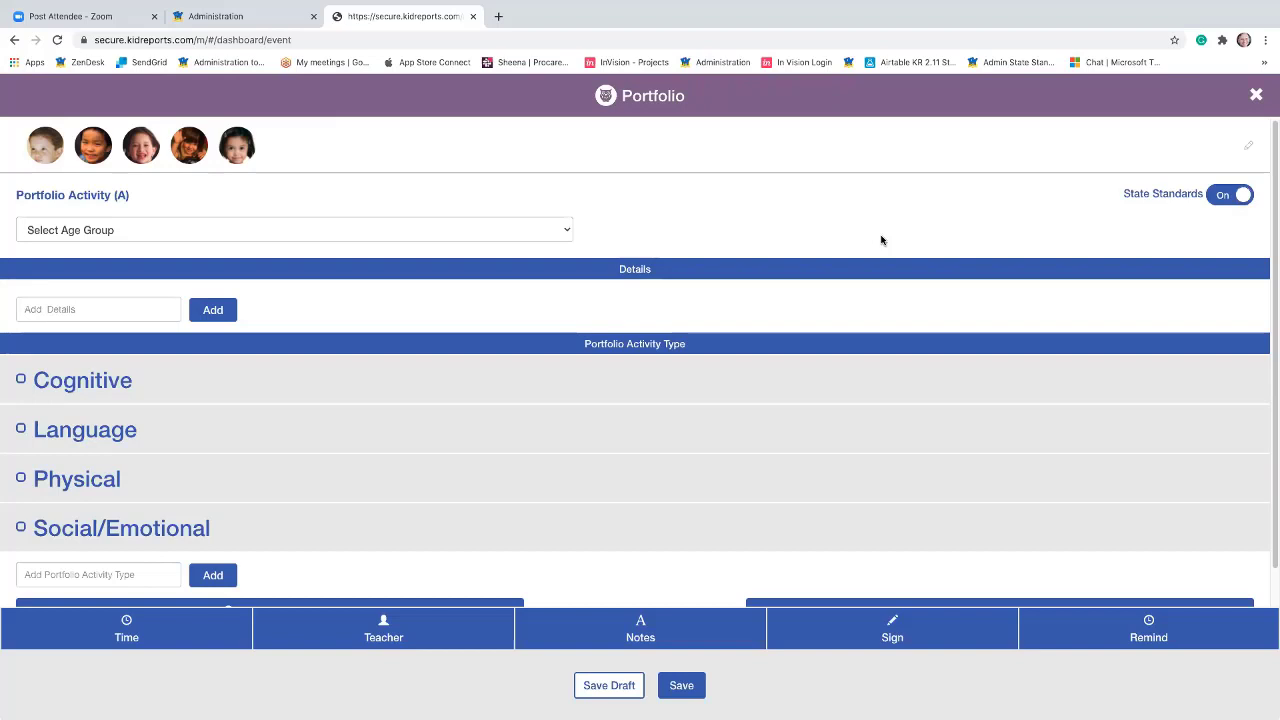
Filter state standards to ages 3 Years to 5 Years and Physical Development & Health.
{"action": "left_click", "coordinate": [1222, 197]}
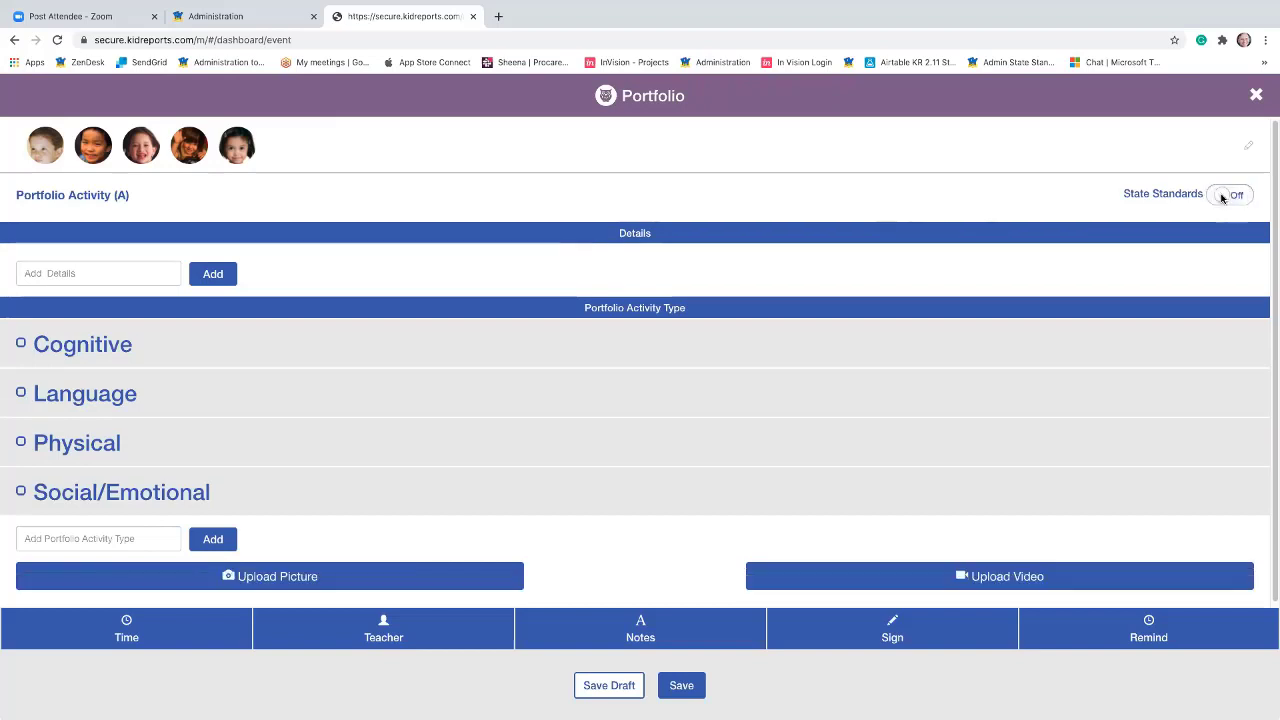
{"action": "left_click", "coordinate": [1222, 197]}
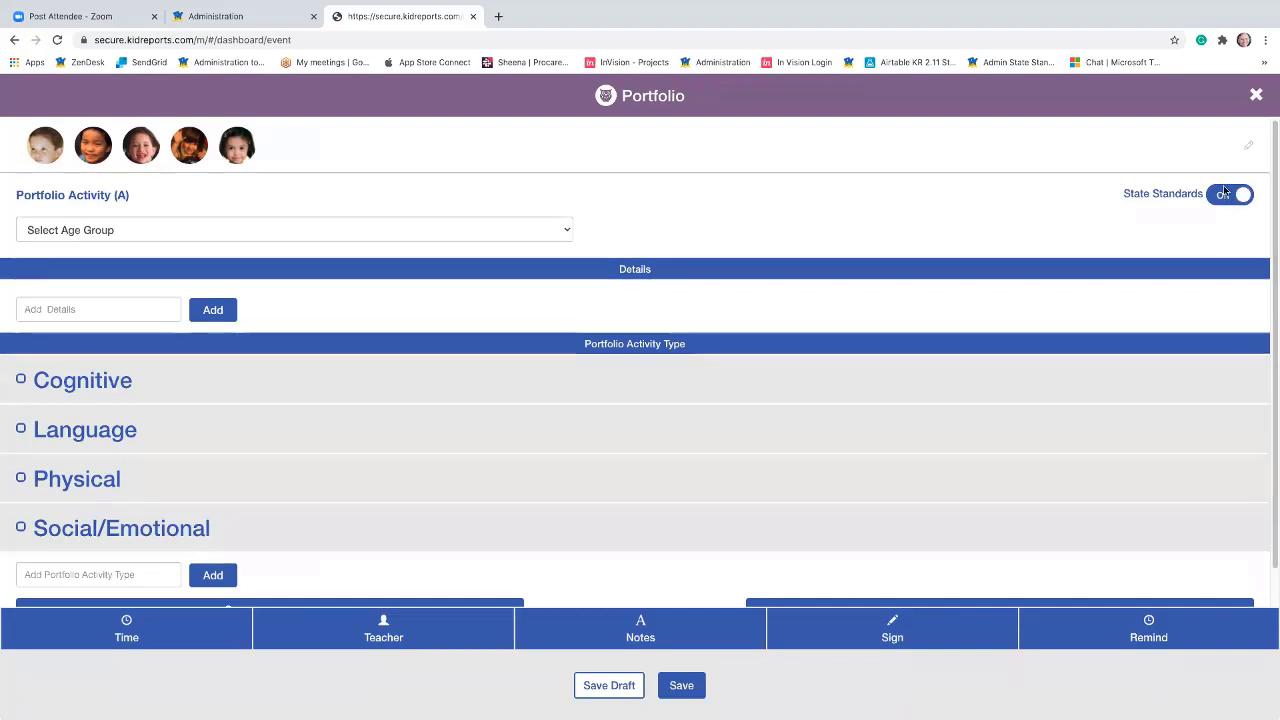
{"action": "left_click", "coordinate": [545, 231]}
{"action": "left_click", "coordinate": [167, 288]}
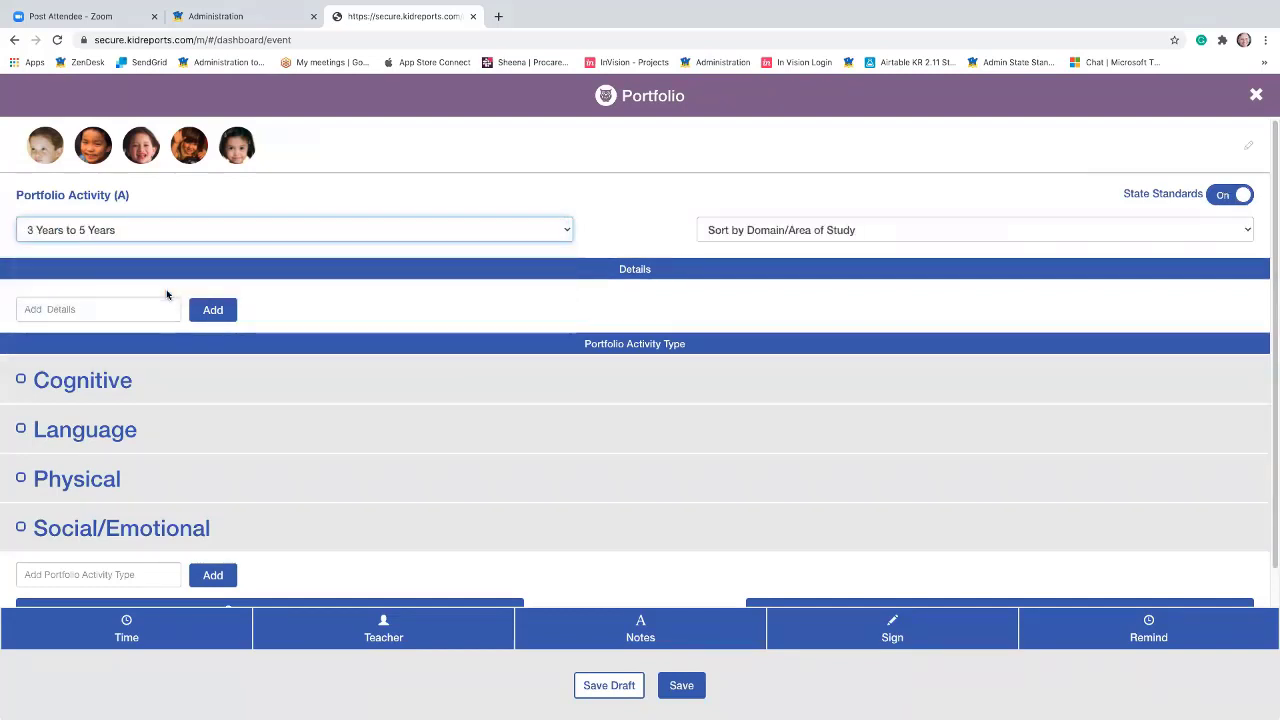
{"action": "left_click", "coordinate": [772, 232]}
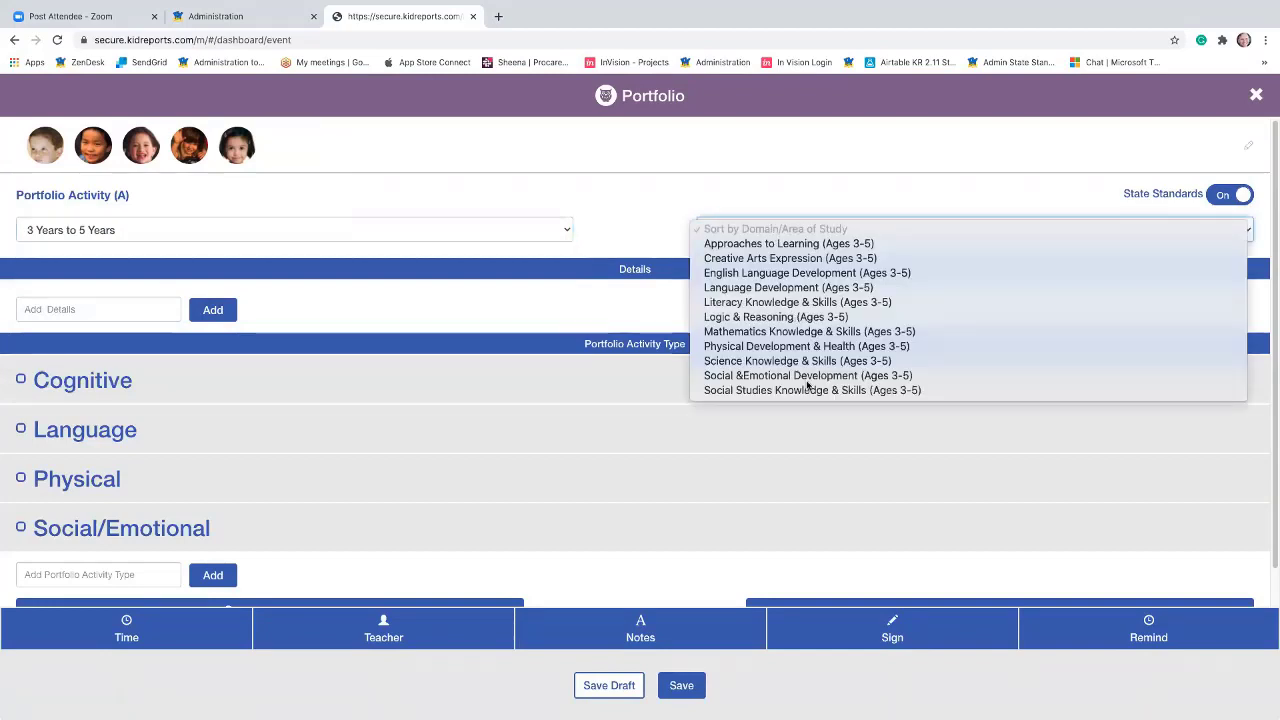
{"action": "left_click", "coordinate": [797, 347]}
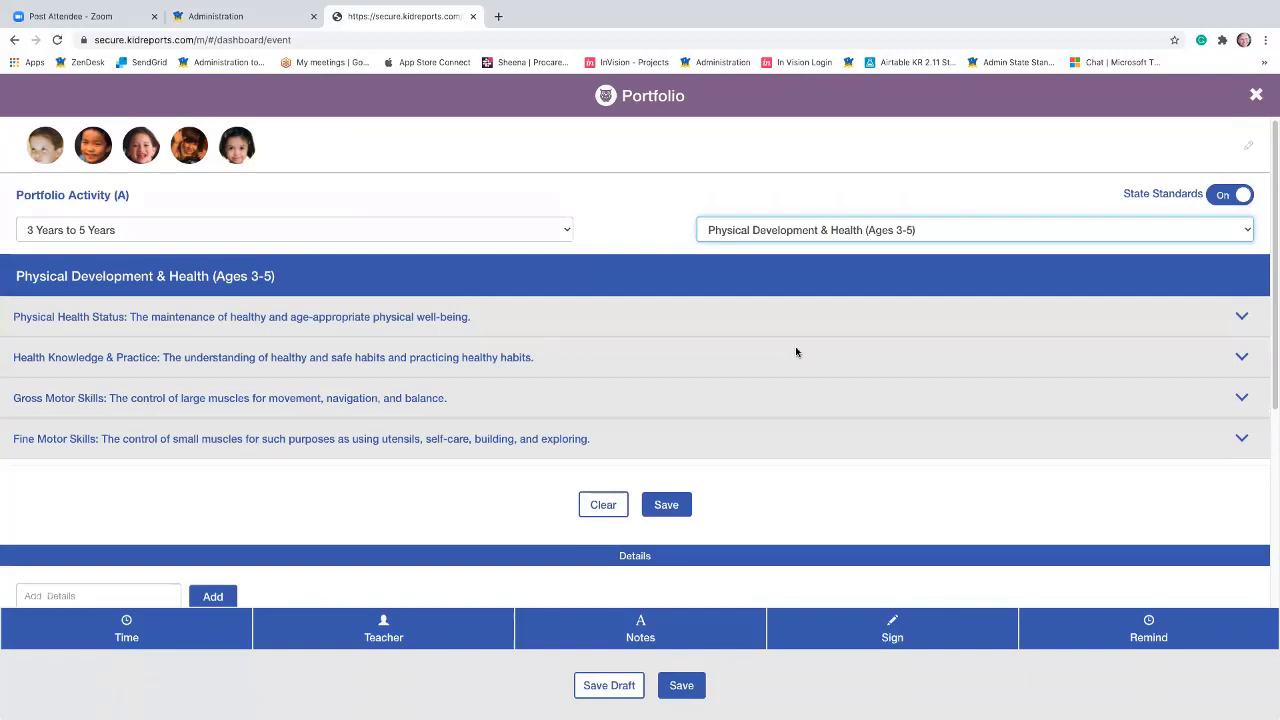
Select Fine Motor Skills standards PDH.4.1 and PDH.4.4 and save them to the activity.
{"action": "left_click", "coordinate": [158, 440]}
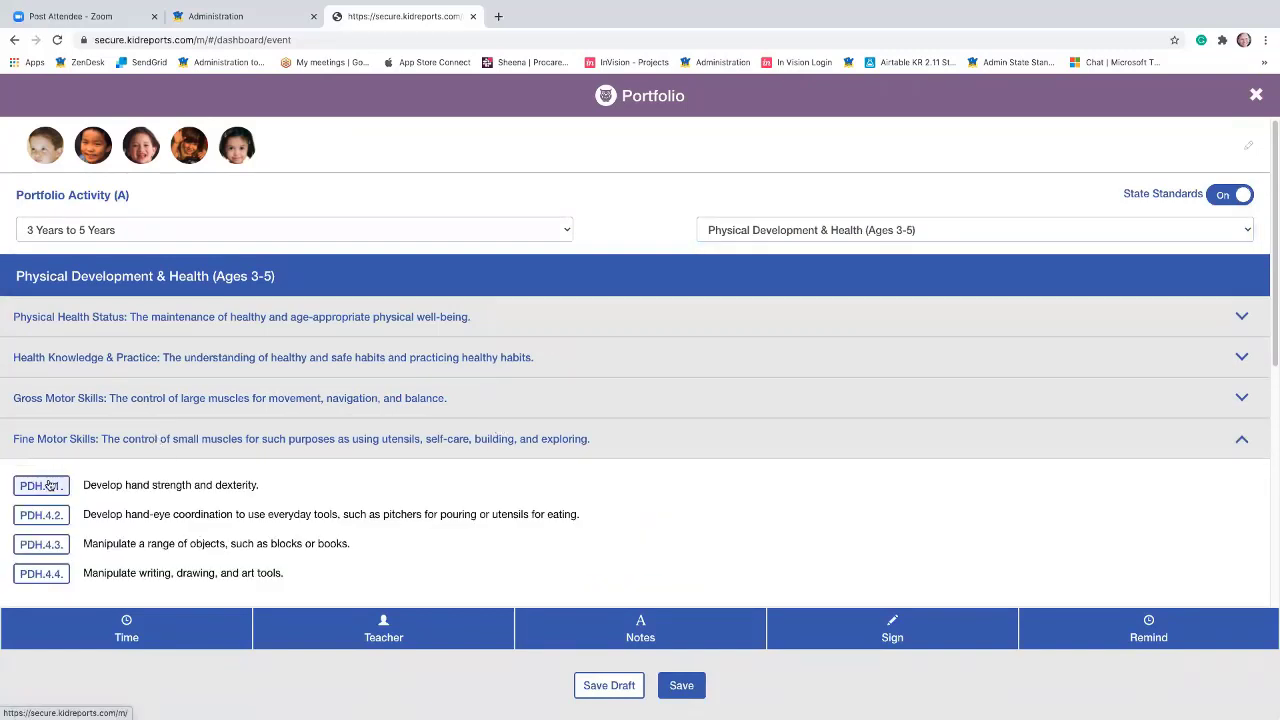
{"action": "left_click", "coordinate": [41, 484]}
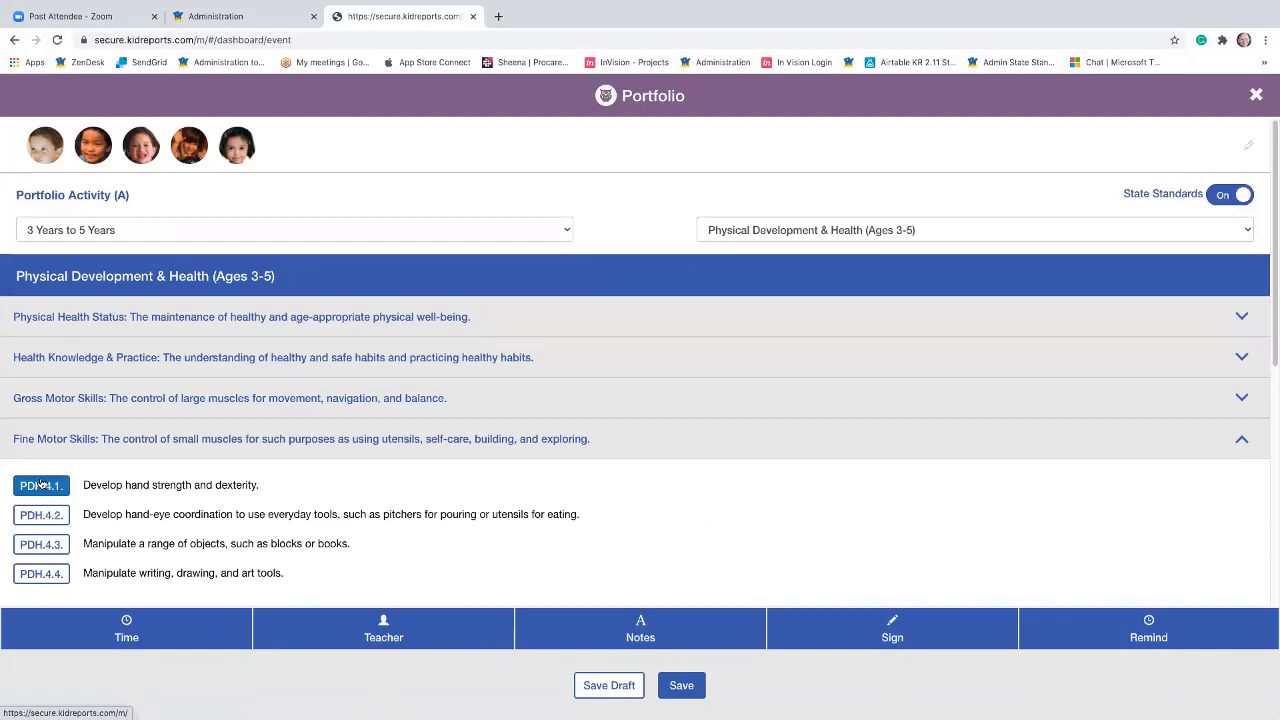
{"action": "left_click", "coordinate": [41, 574]}
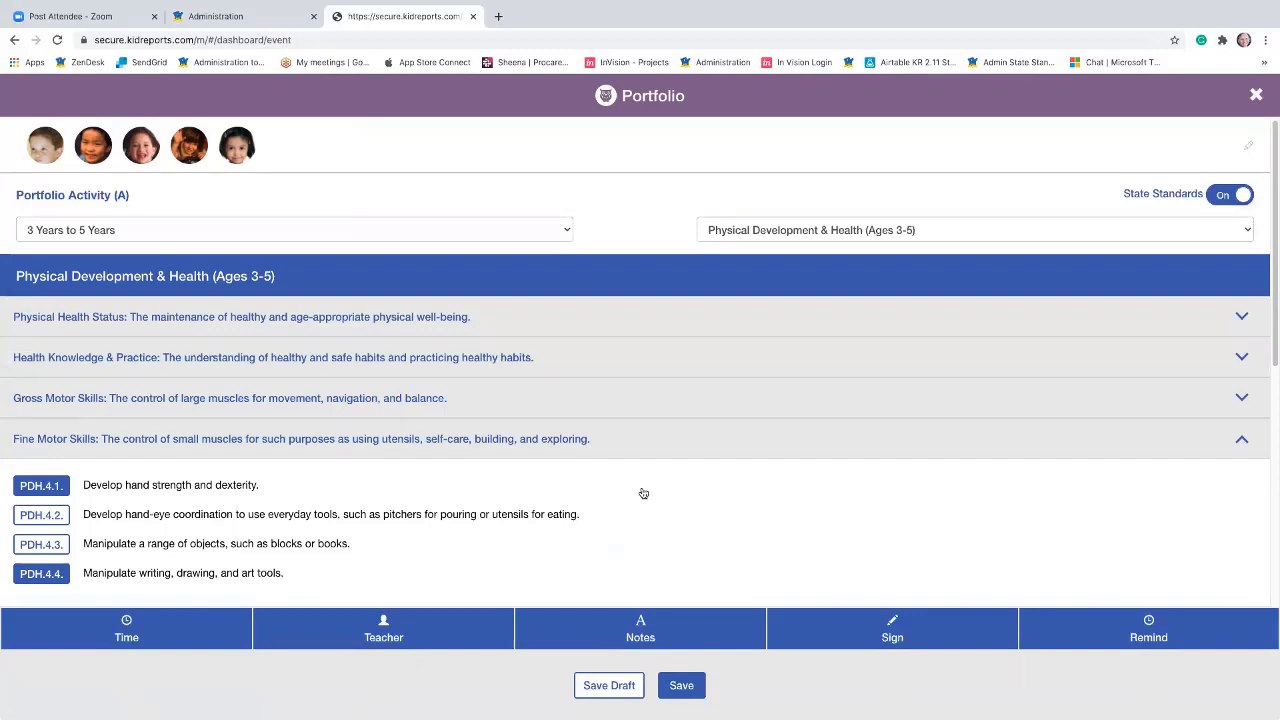
{"action": "scroll", "coordinate": [760, 470], "scroll_direction": "down", "scroll_amount": 2}
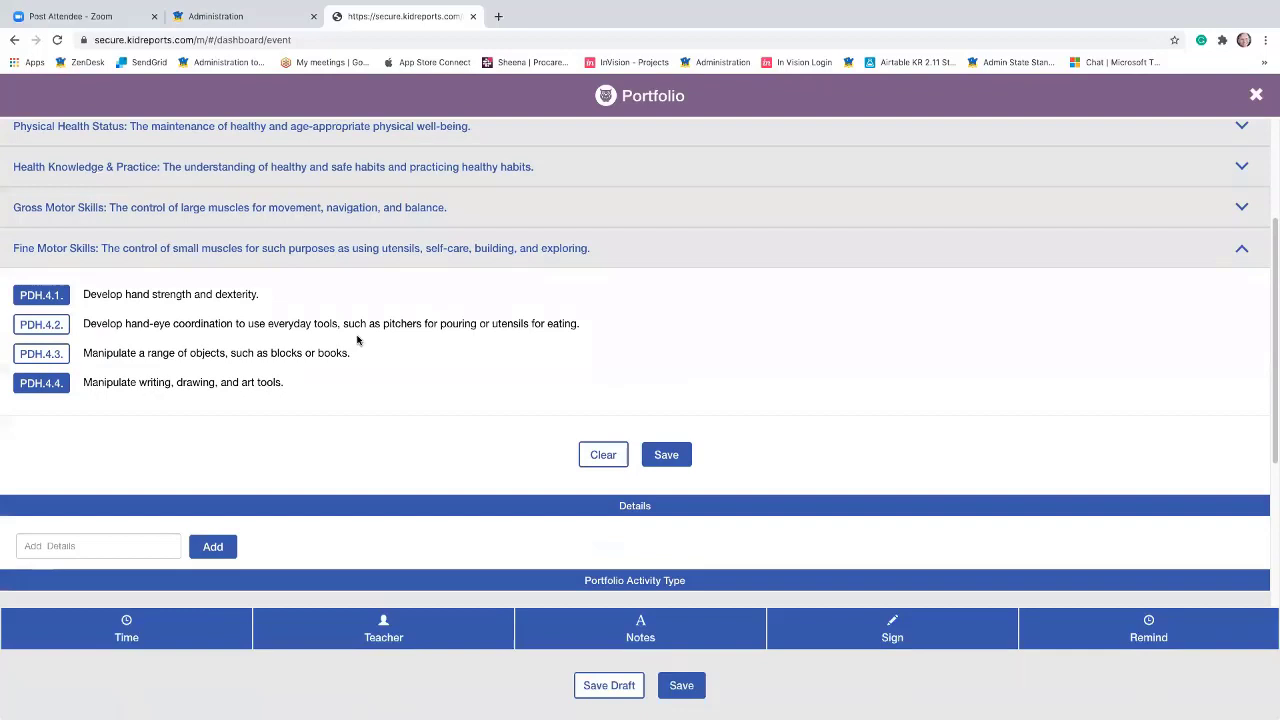
{"action": "left_click", "coordinate": [664, 456]}
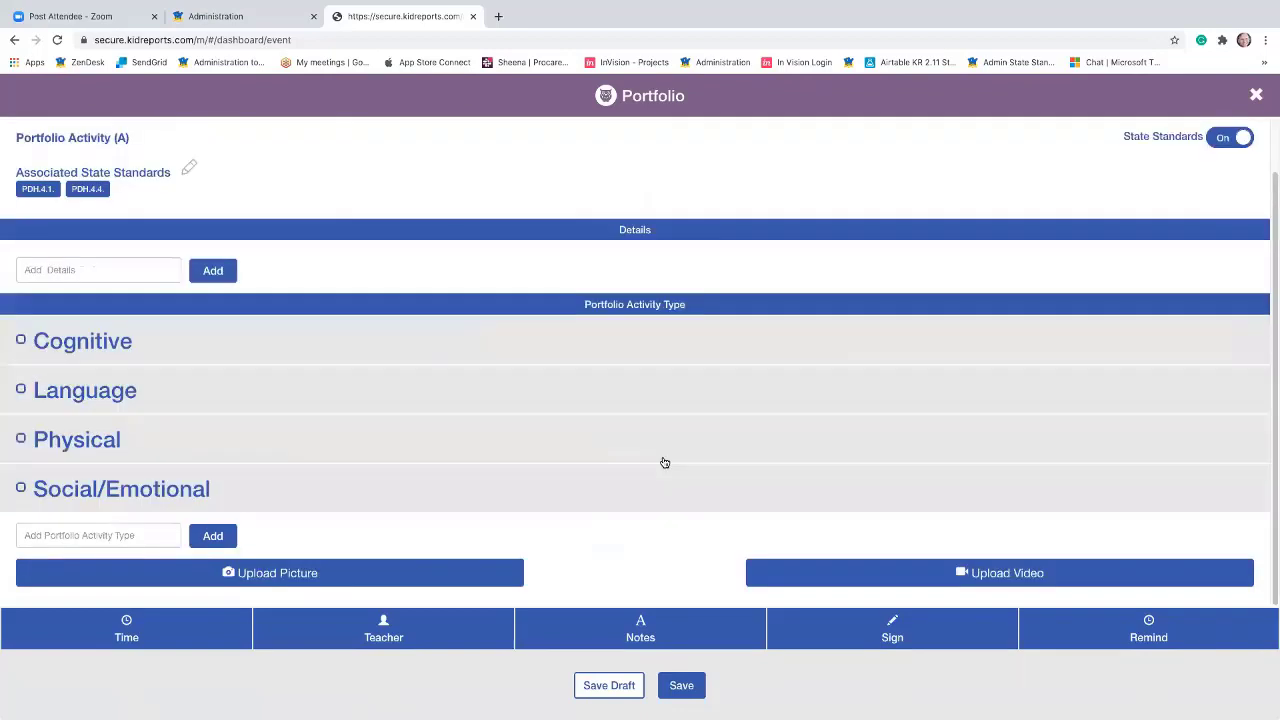
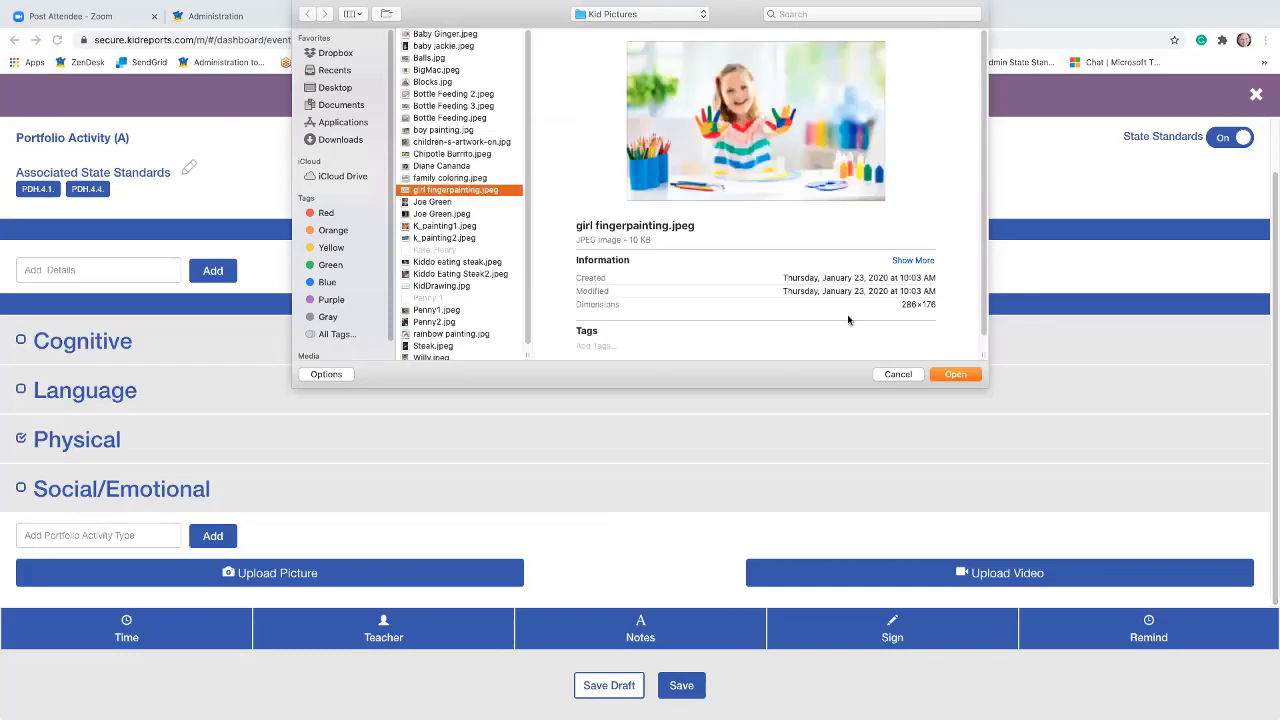
Attach girl fingerpainting.jpeg to the Physical portfolio entry (PDH.4.1, PDH.4.4) and save it.
{"action": "left_click", "coordinate": [956, 374]}
{"action": "scroll", "coordinate": [966, 380], "scroll_direction": "down", "scroll_amount": 2}
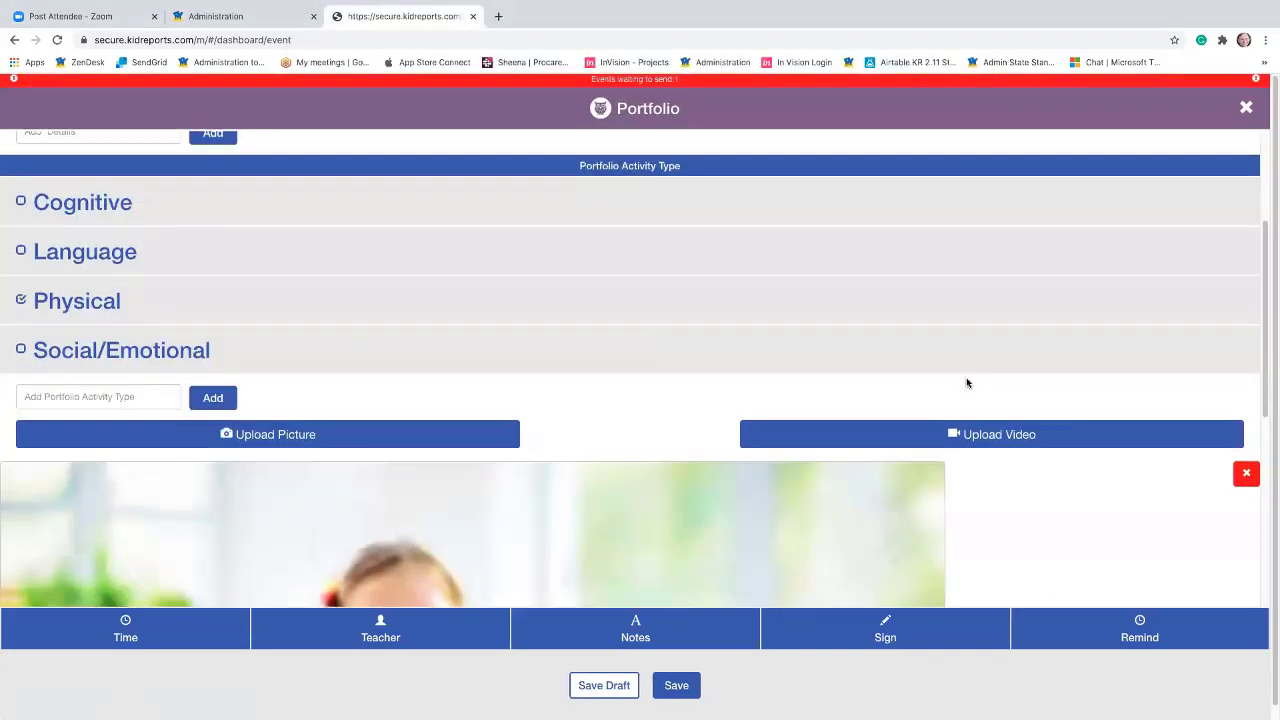
{"action": "scroll", "coordinate": [972, 378], "scroll_direction": "down", "scroll_amount": 3}
{"action": "scroll", "coordinate": [975, 376], "scroll_direction": "up", "scroll_amount": 5}
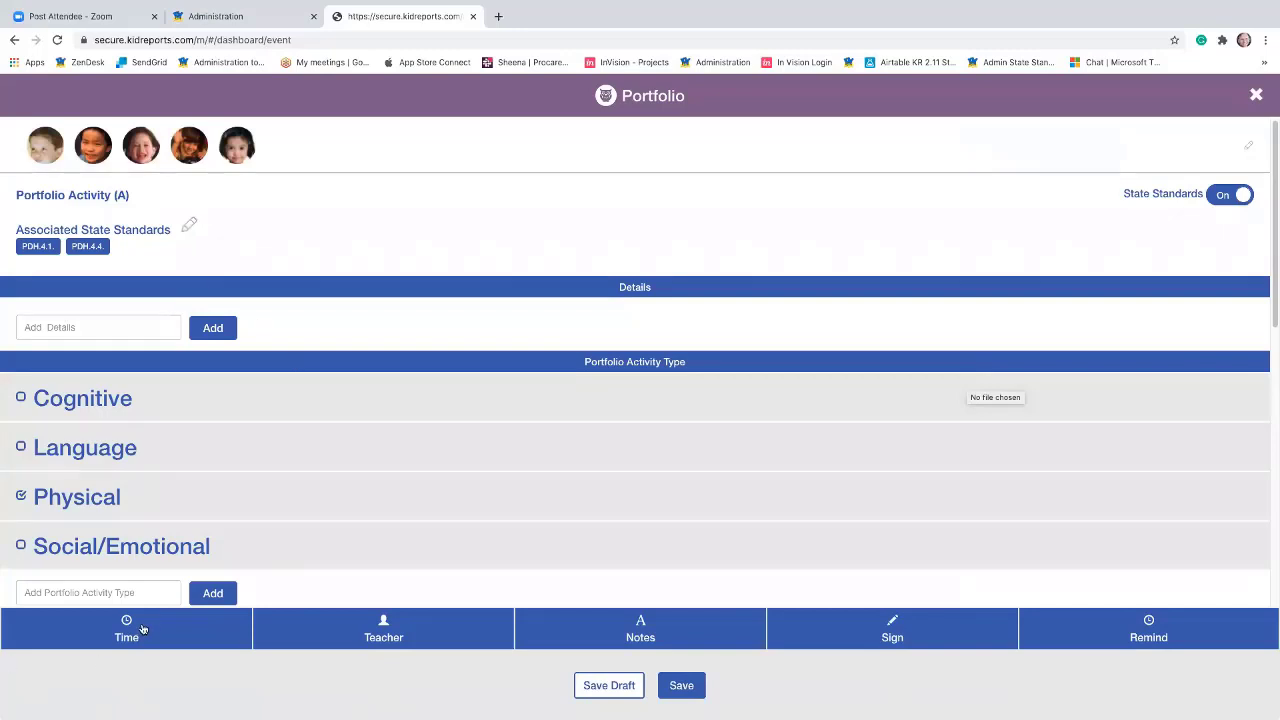
{"action": "left_click", "coordinate": [691, 689]}
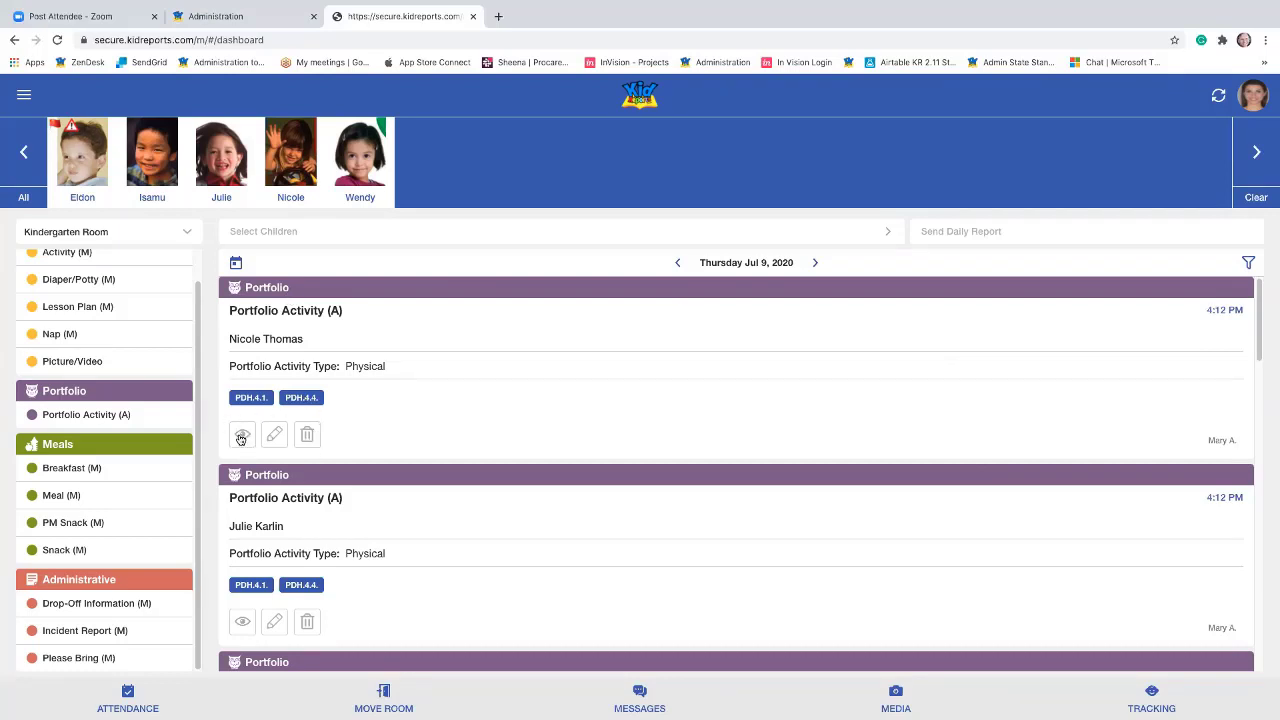
Show only the fifth child's feed and rate PDH.4.1 Progressing with comment 'Observations here'.
{"action": "left_click", "coordinate": [1250, 197]}
{"action": "left_click", "coordinate": [360, 200]}
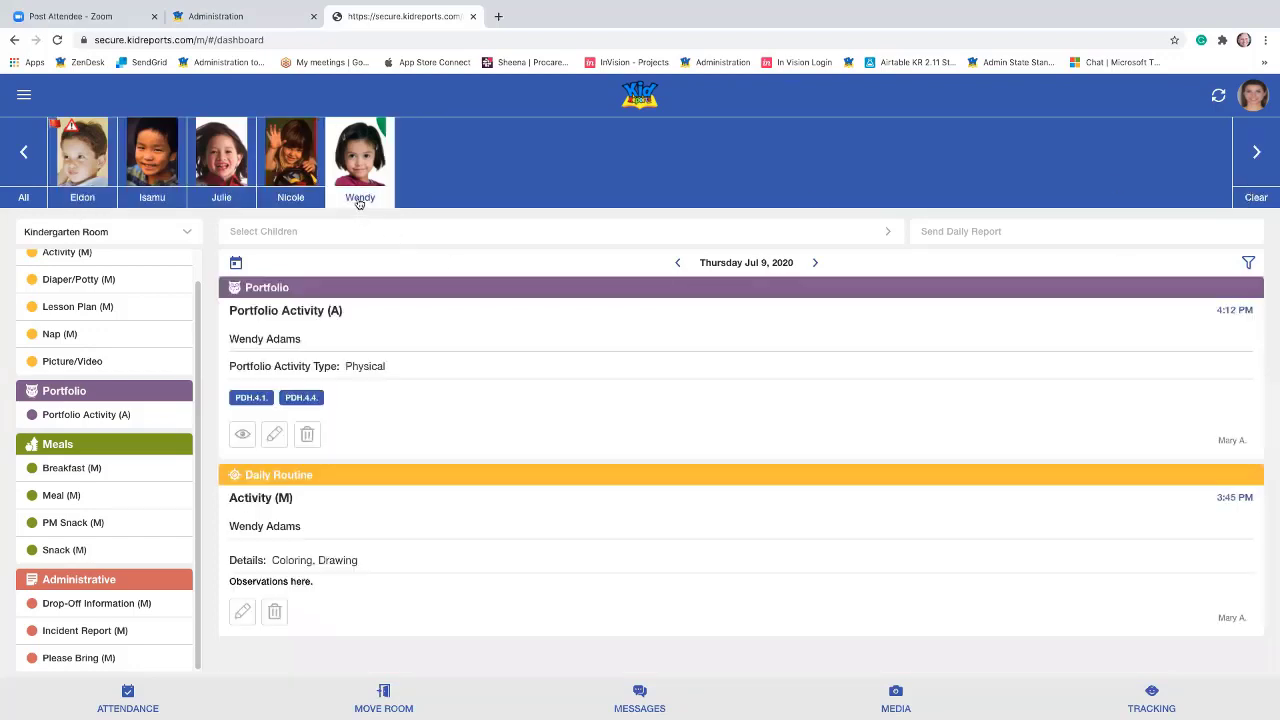
{"action": "left_click", "coordinate": [240, 437]}
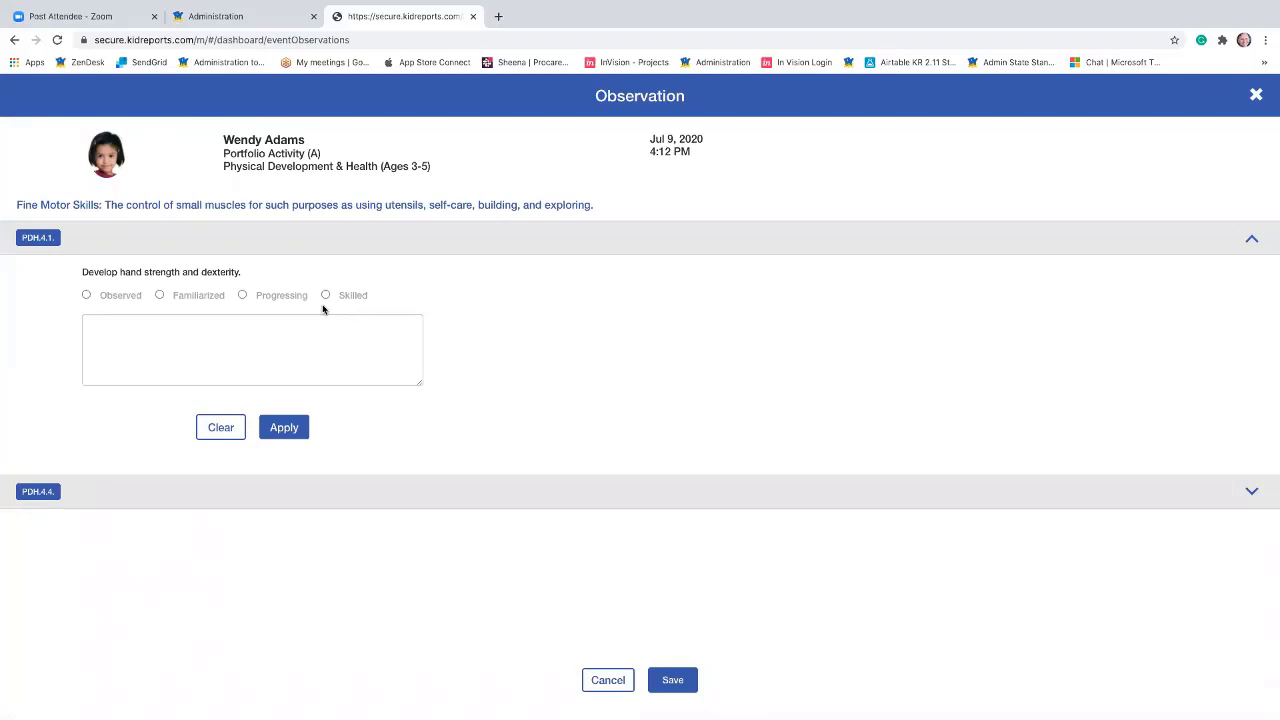
{"action": "left_click", "coordinate": [243, 295]}
{"action": "left_click", "coordinate": [285, 354]}
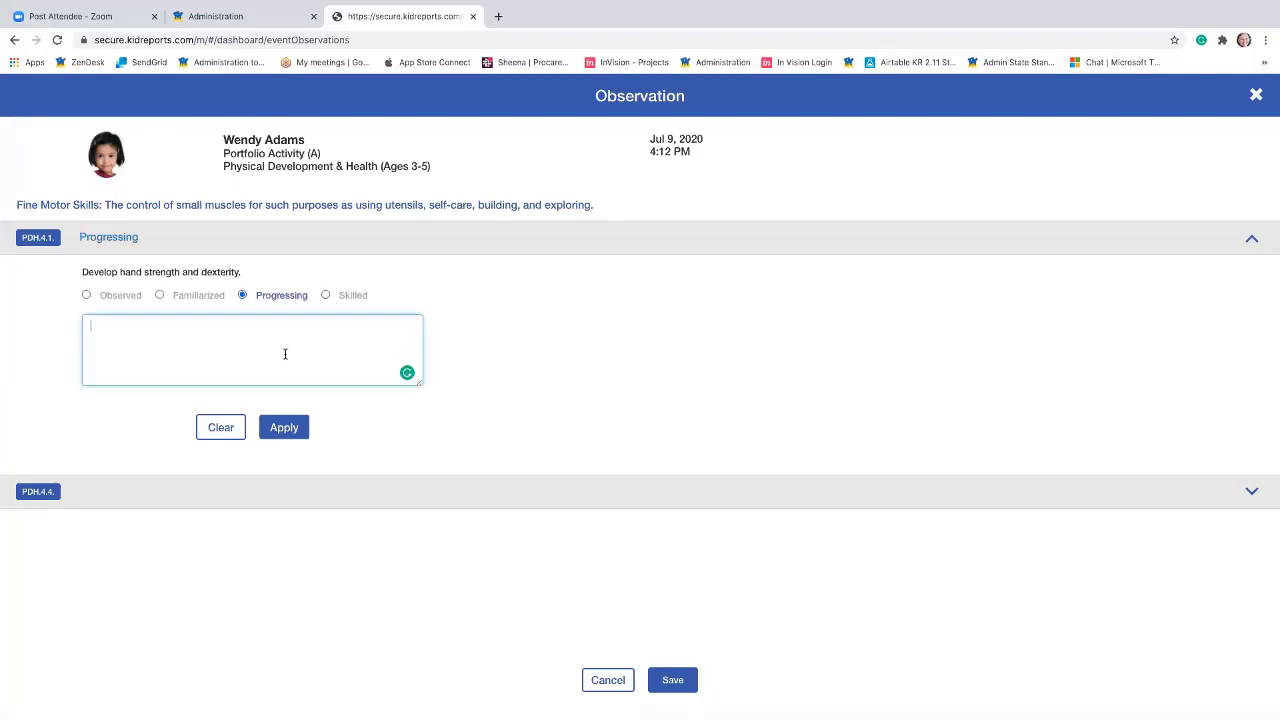
{"action": "type", "text": "Observations here."}
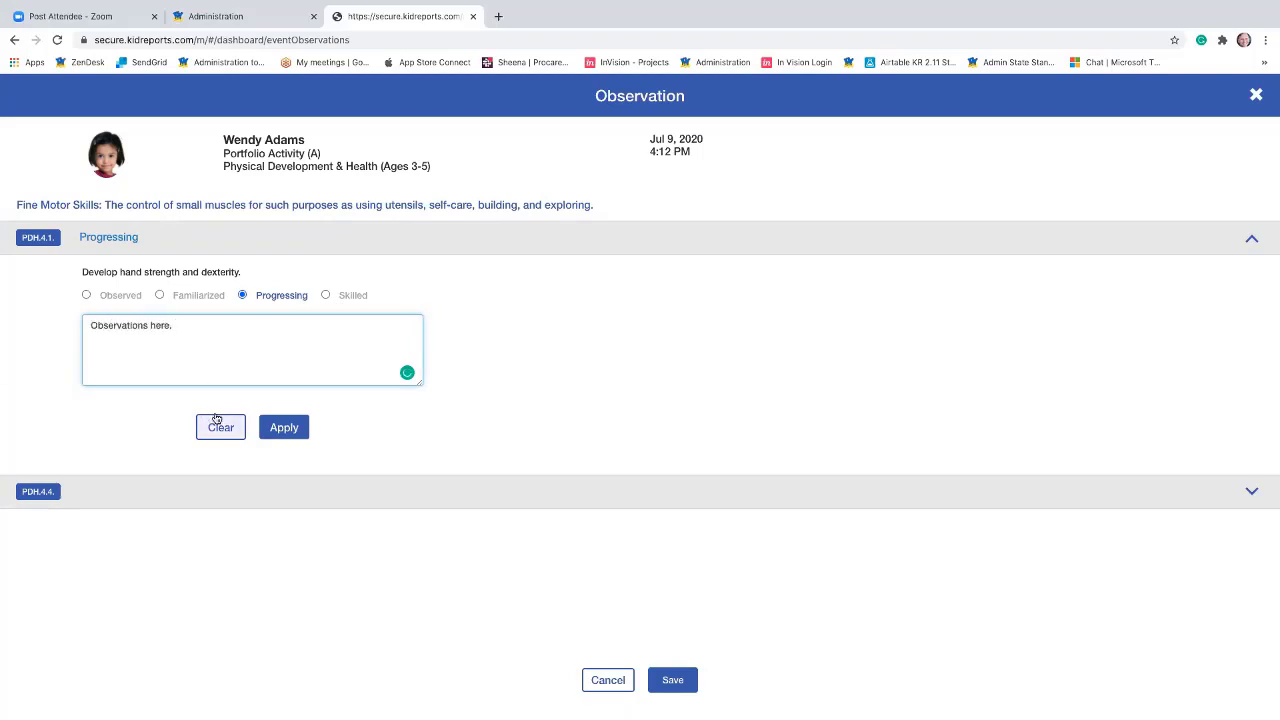
{"action": "left_click", "coordinate": [274, 427]}
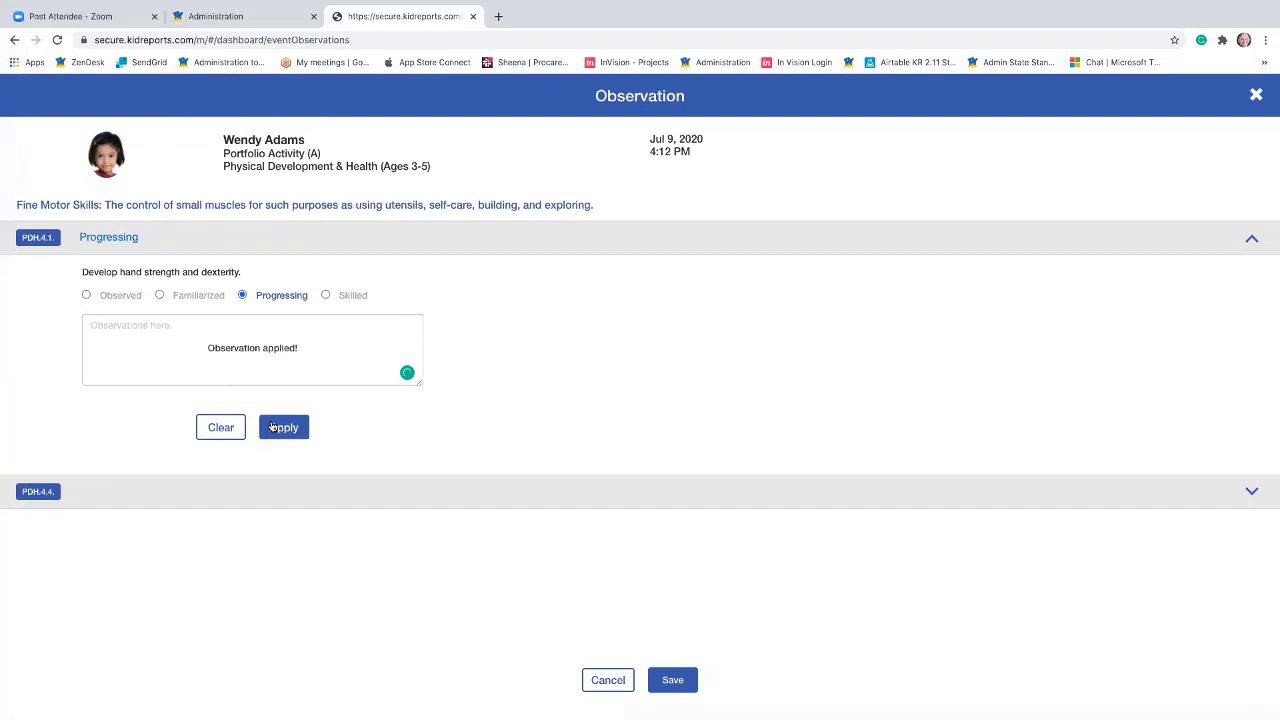
Rate PDH.4.4 Skilled with comment 'Observations here.' and save the observations.
{"action": "left_click", "coordinate": [35, 493]}
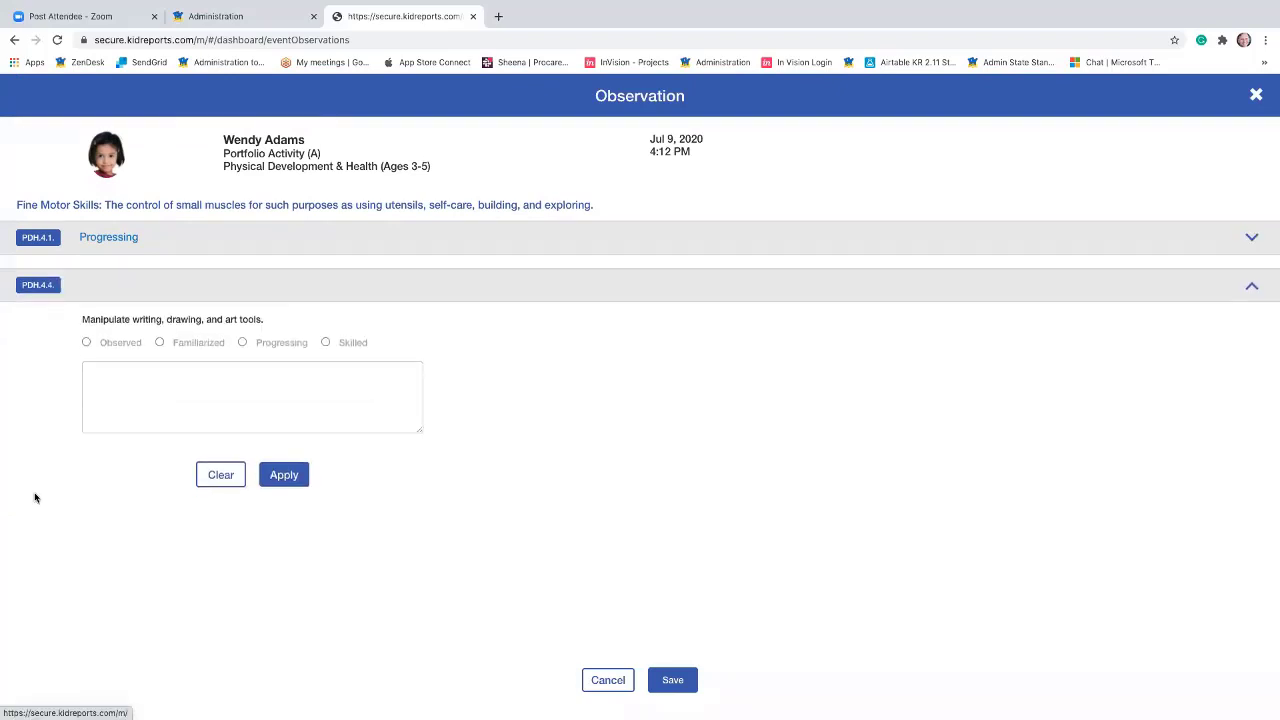
{"action": "left_click", "coordinate": [324, 330]}
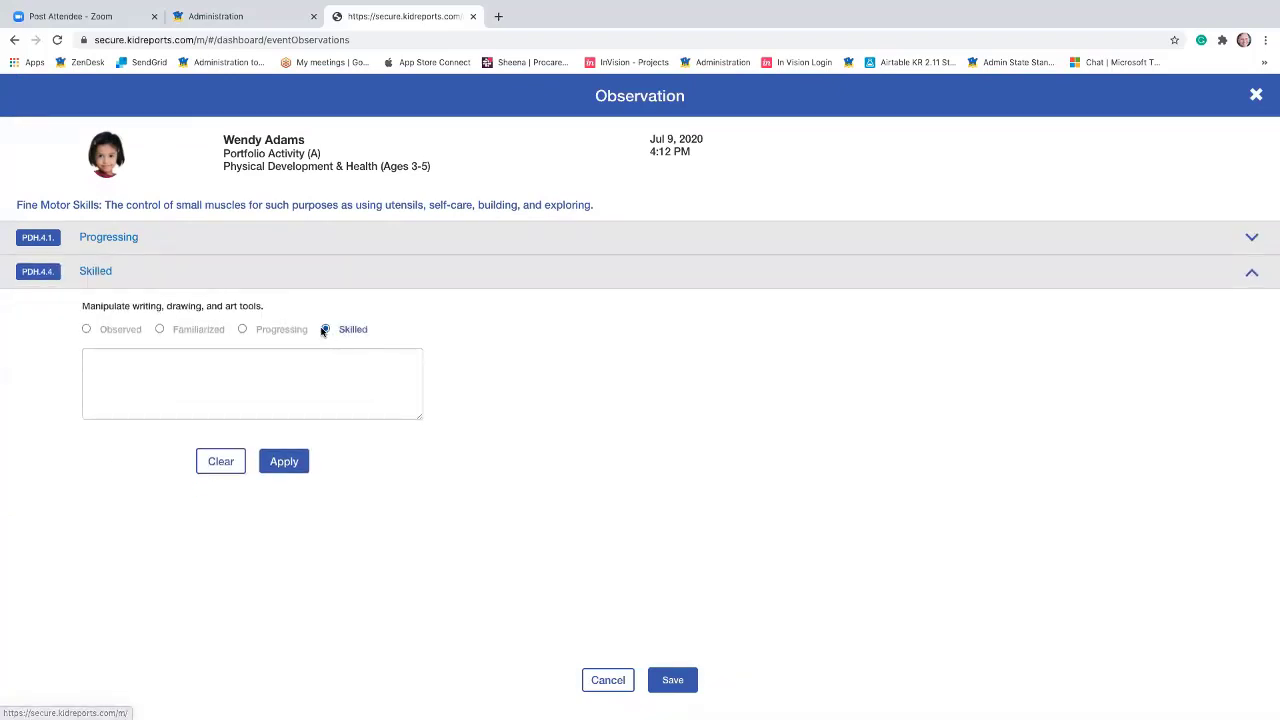
{"action": "left_click", "coordinate": [335, 369]}
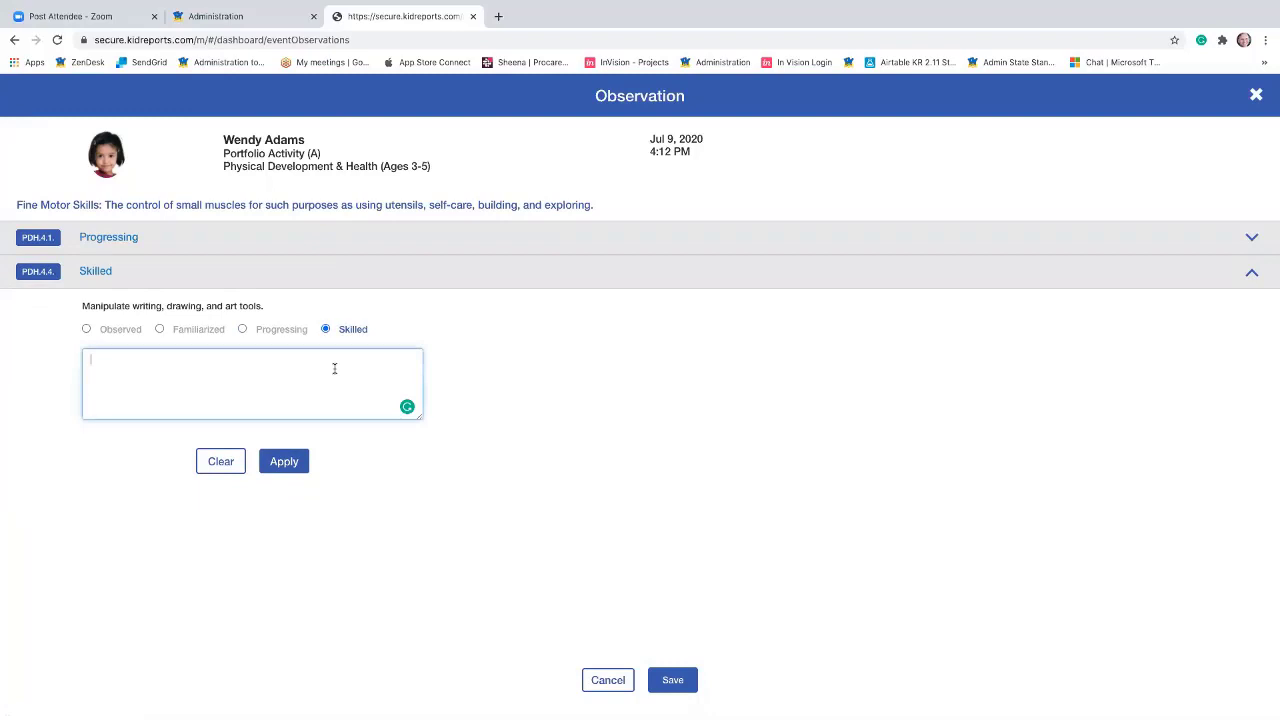
{"action": "type", "text": "Observations here."}
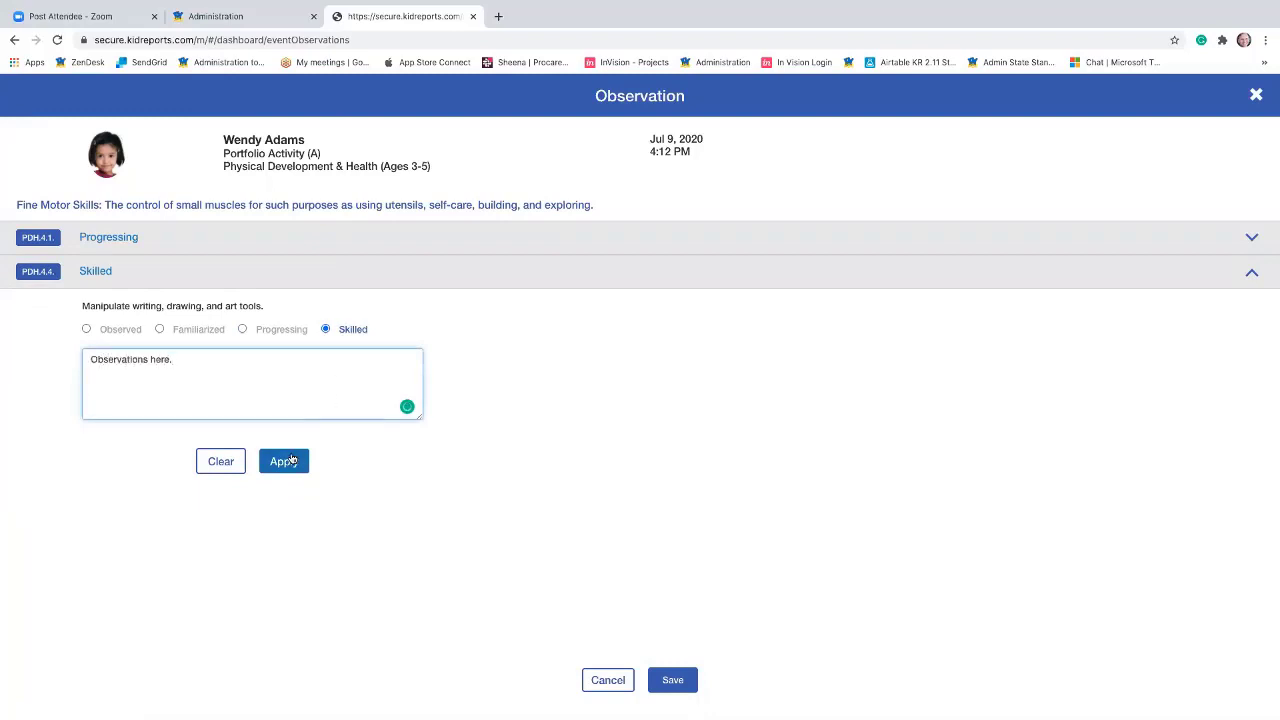
{"action": "left_click", "coordinate": [290, 460]}
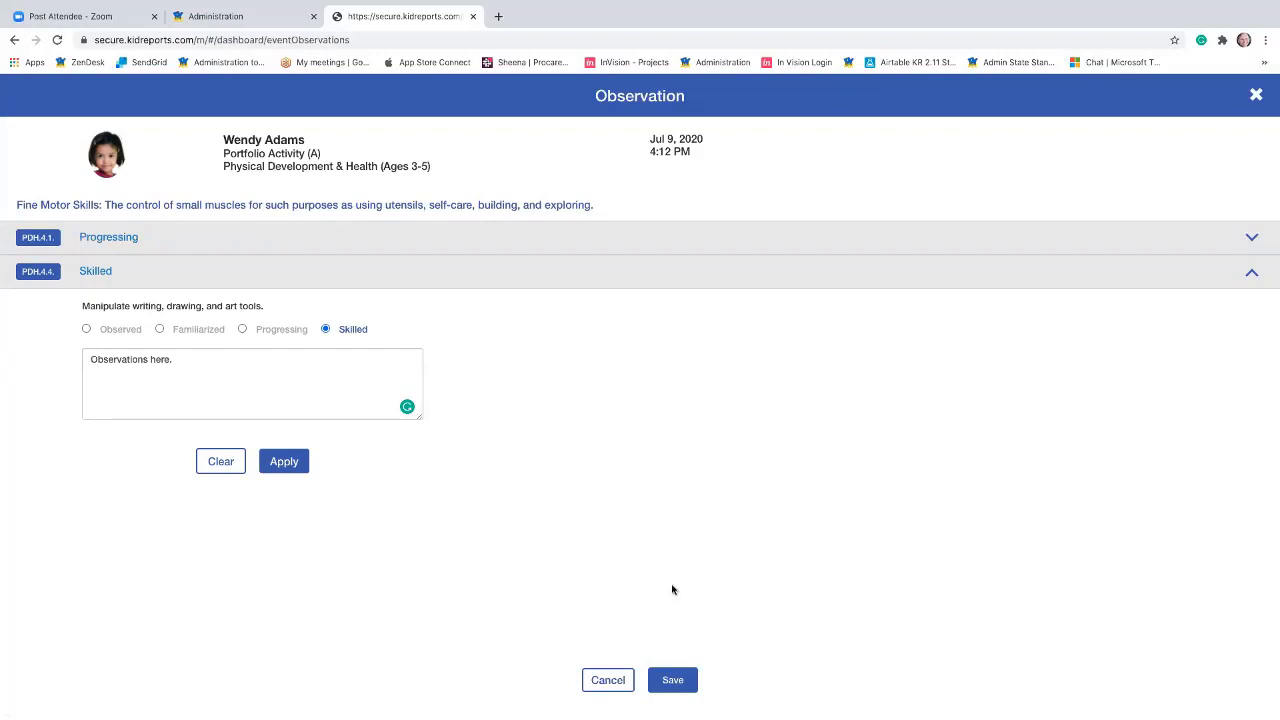
{"action": "left_click", "coordinate": [672, 680]}
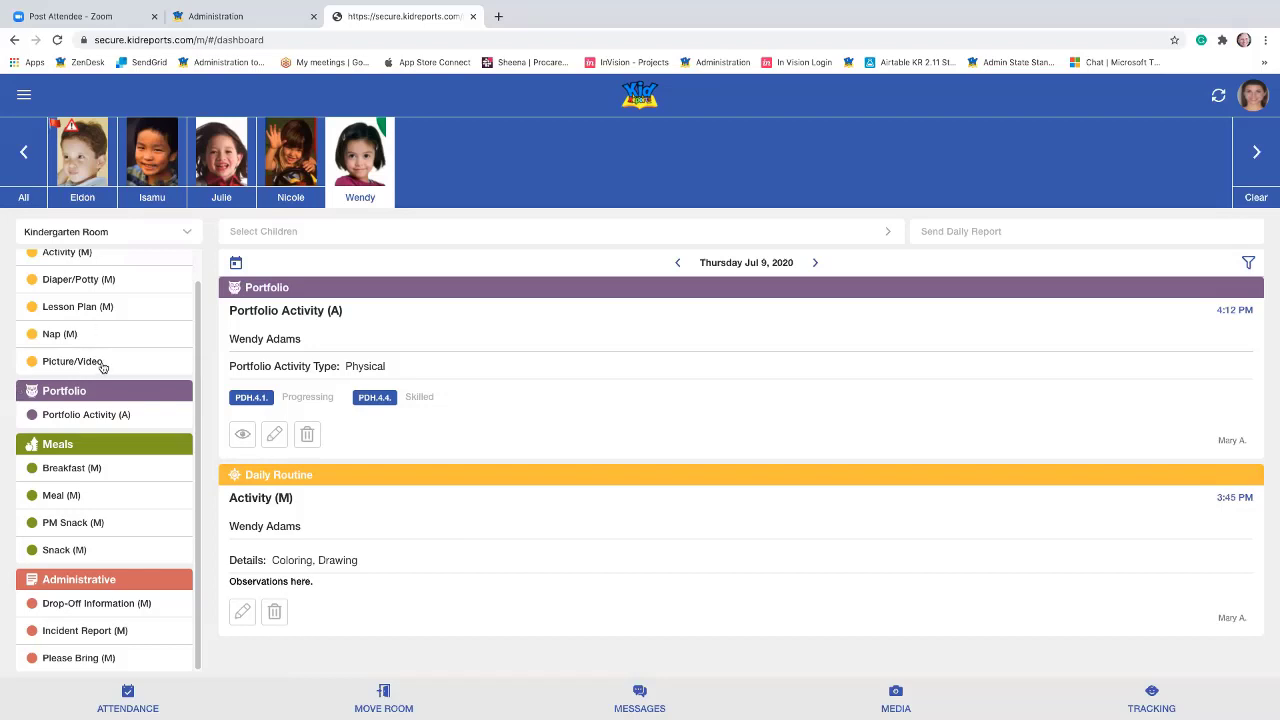
Select all present children for the feed, then open and discard a Meal (M) entry.
{"action": "scroll", "coordinate": [114, 450], "scroll_direction": "up", "scroll_amount": 1}
{"action": "scroll", "coordinate": [124, 420], "scroll_direction": "down", "scroll_amount": 1}
{"action": "left_click", "coordinate": [227, 202]}
{"action": "left_click", "coordinate": [643, 229]}
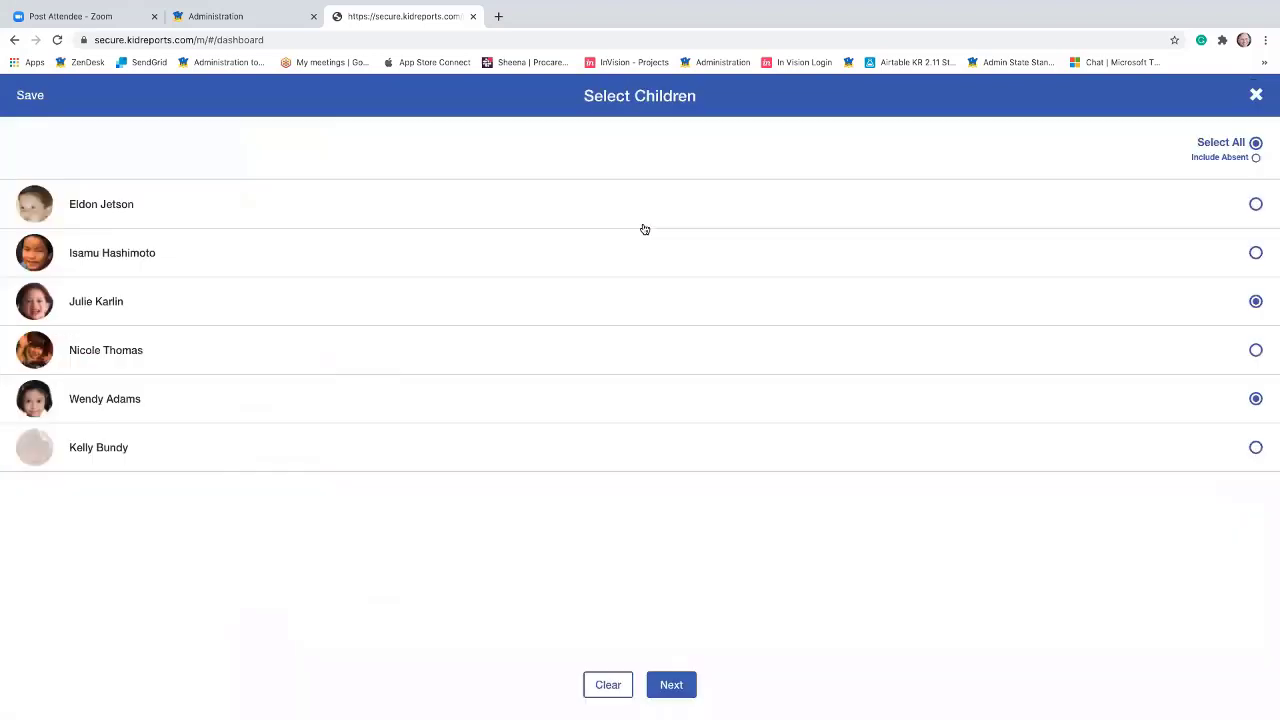
{"action": "left_click", "coordinate": [1256, 145]}
{"action": "left_click", "coordinate": [671, 685]}
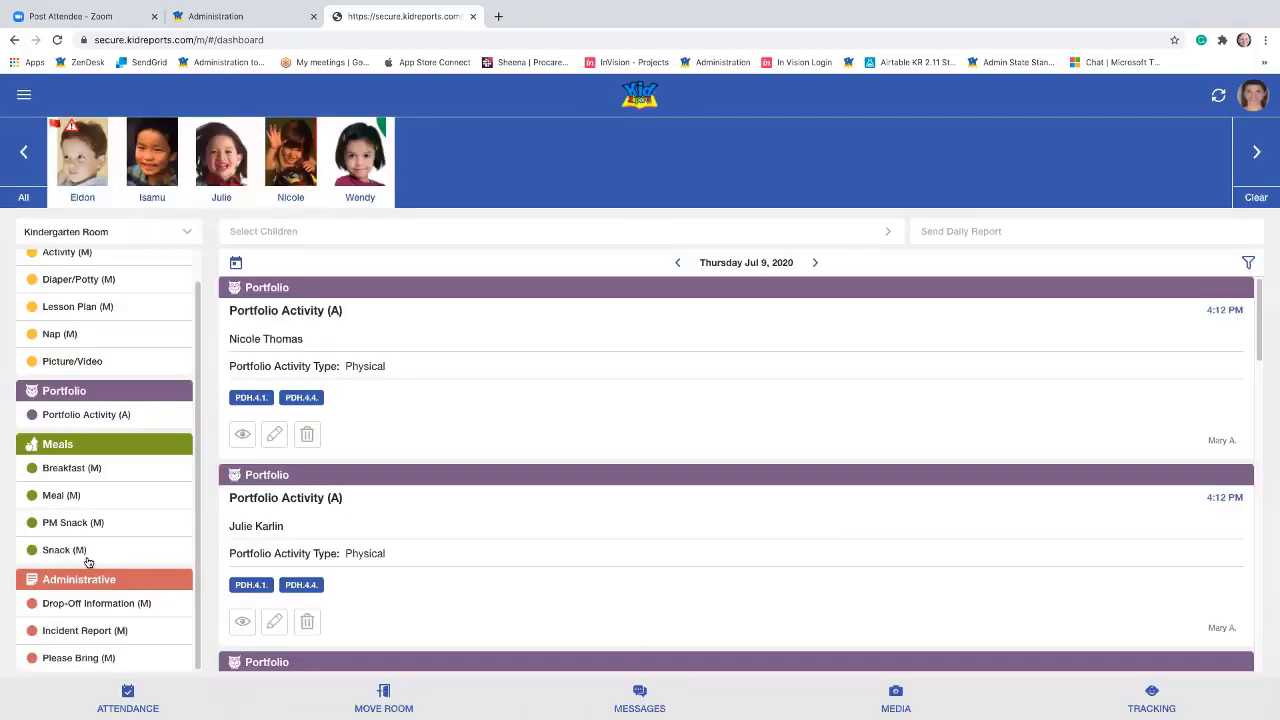
{"action": "left_click", "coordinate": [85, 501]}
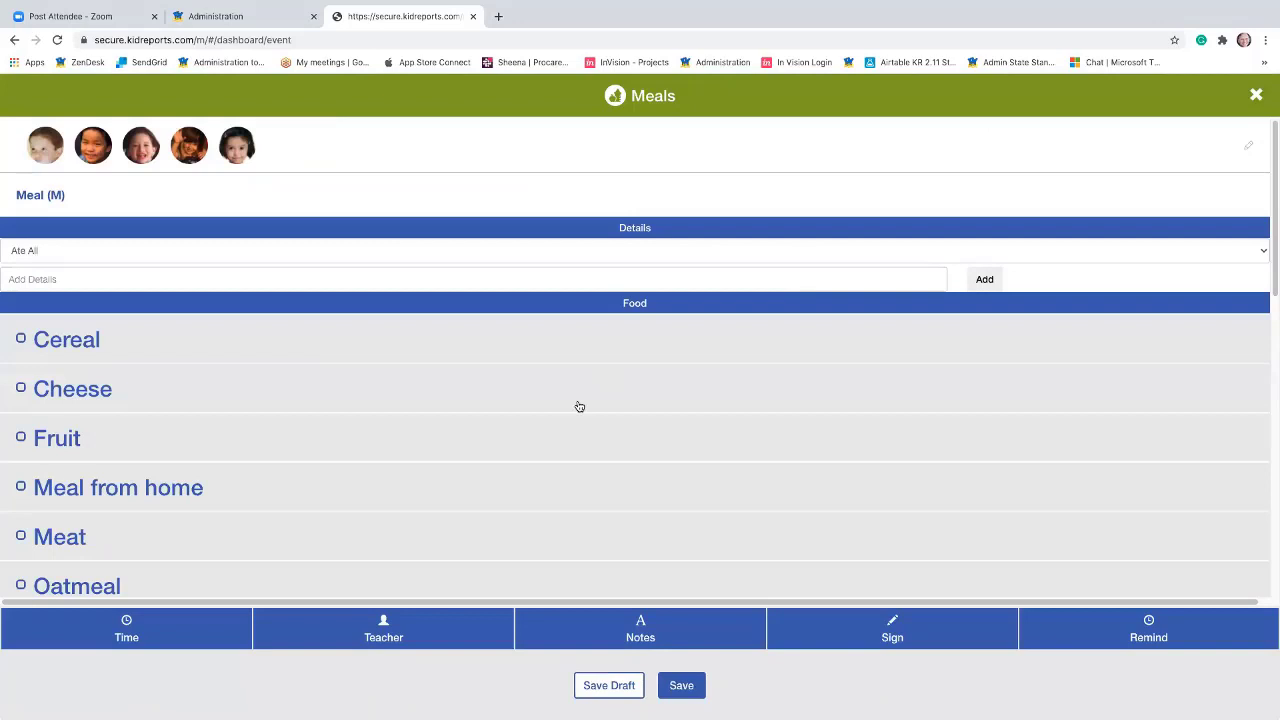
{"action": "left_click", "coordinate": [1256, 96]}
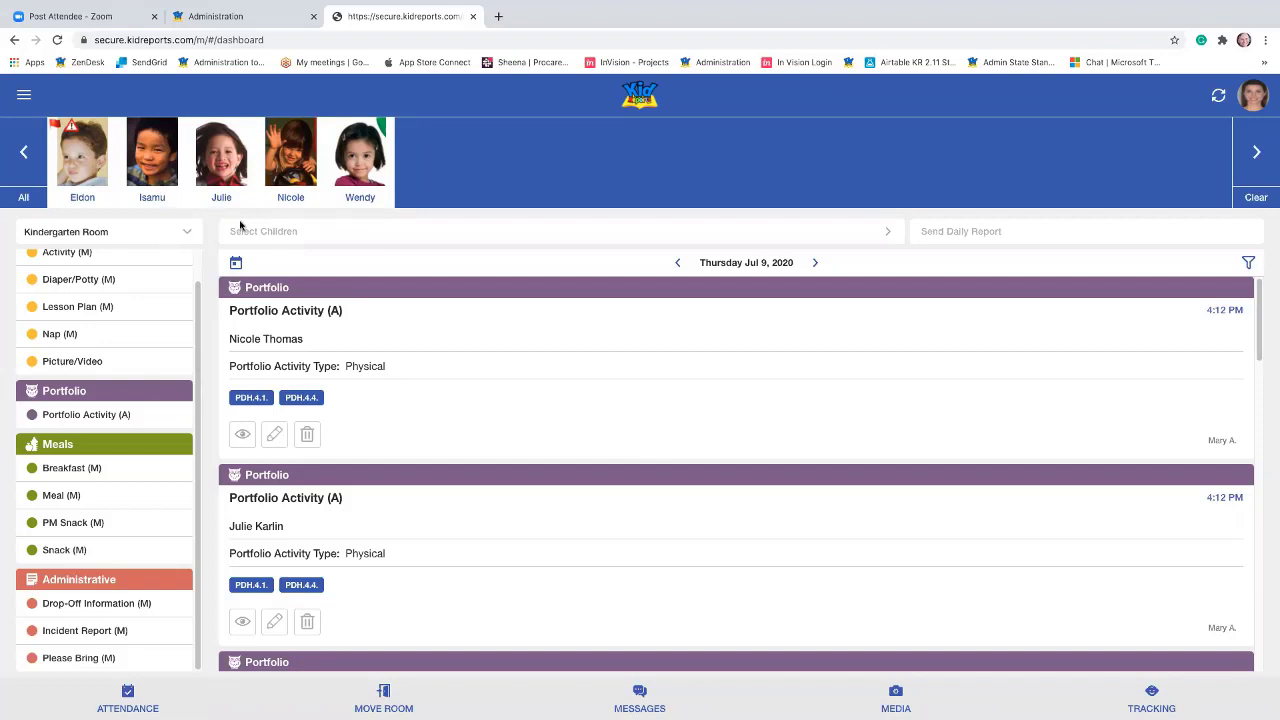
Move the third child from the Kindergarten Room to Infants Rm 2 and return to the dashboard.
{"action": "left_click", "coordinate": [386, 700]}
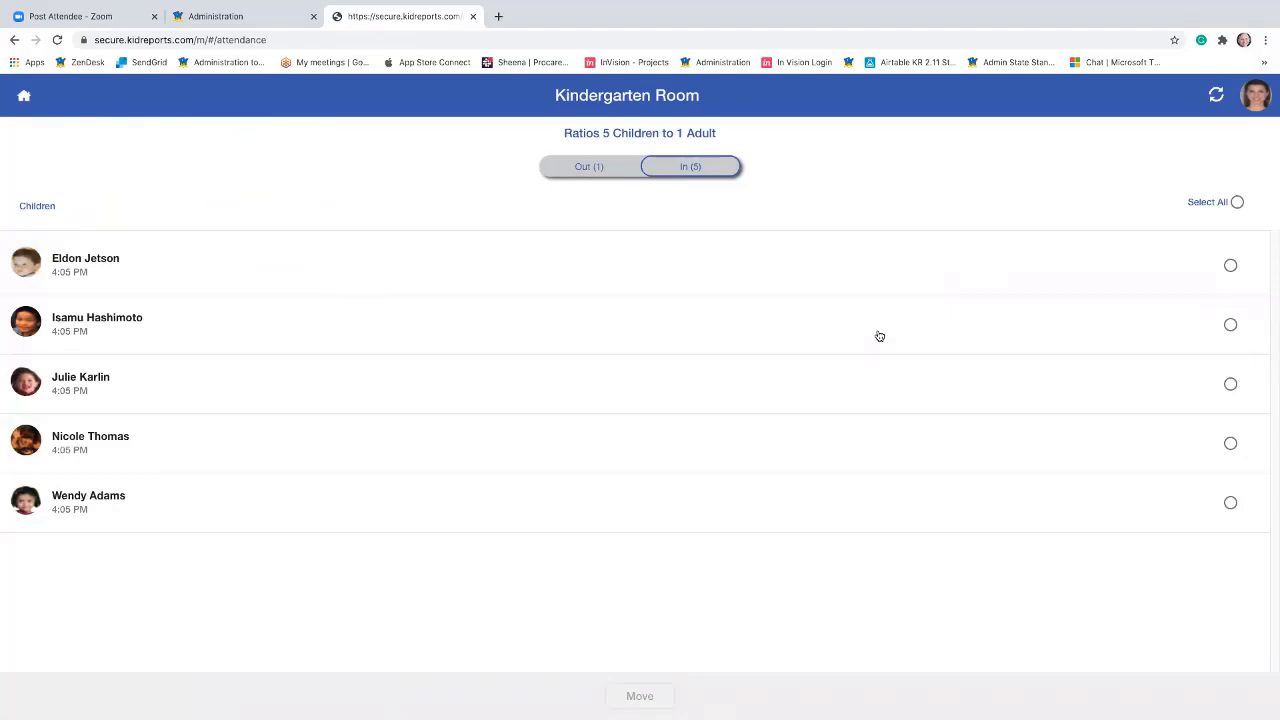
{"action": "left_click", "coordinate": [1233, 389]}
{"action": "left_click", "coordinate": [640, 697]}
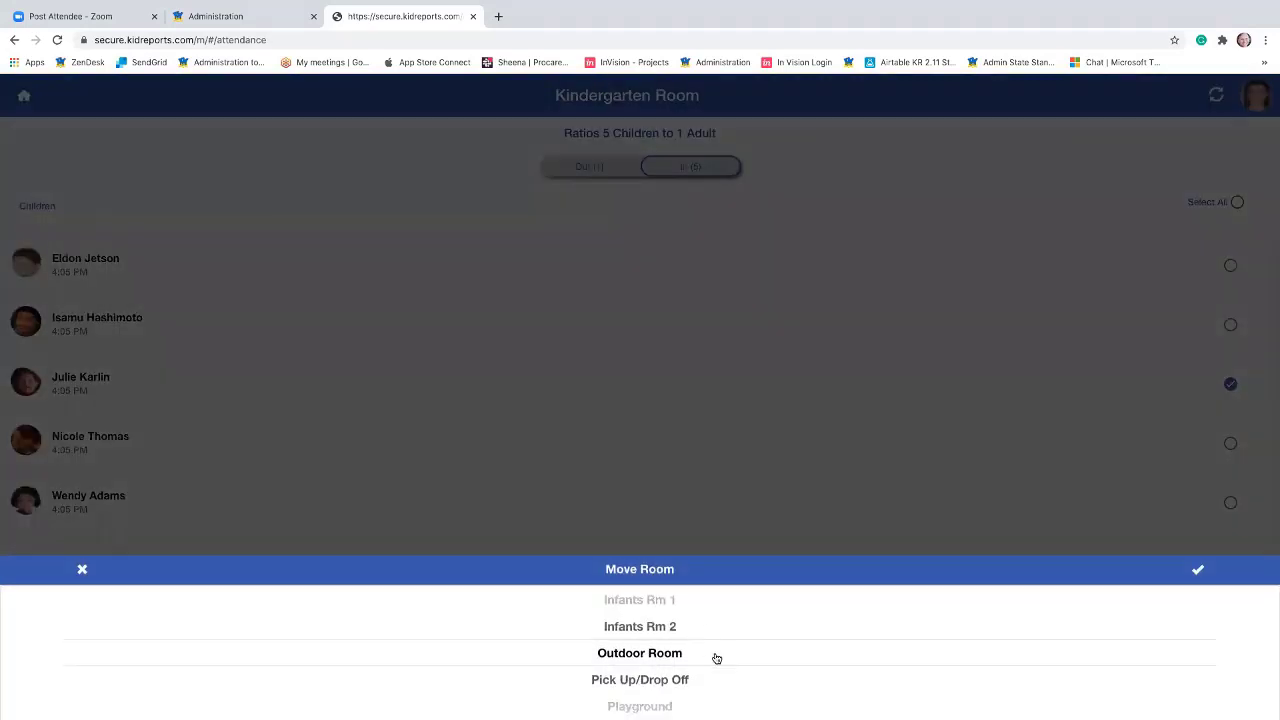
{"action": "left_click", "coordinate": [658, 606]}
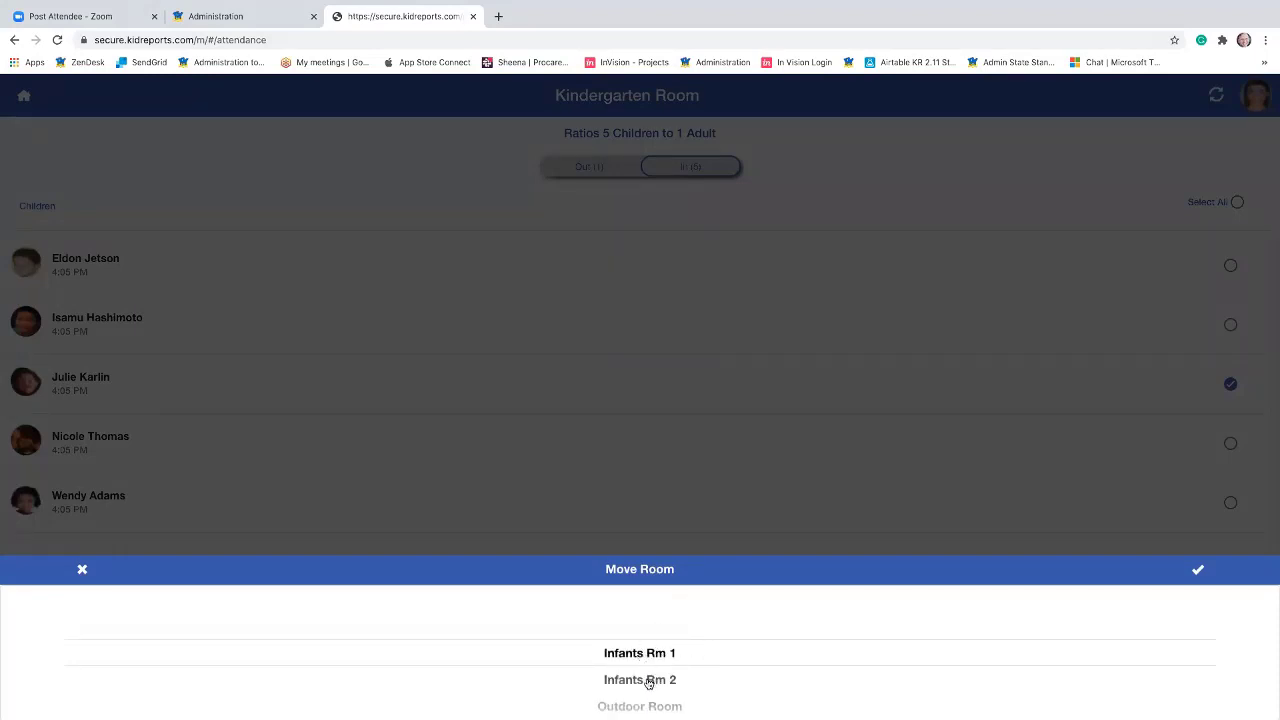
{"action": "scroll", "coordinate": [668, 690], "scroll_direction": "down", "scroll_amount": 1}
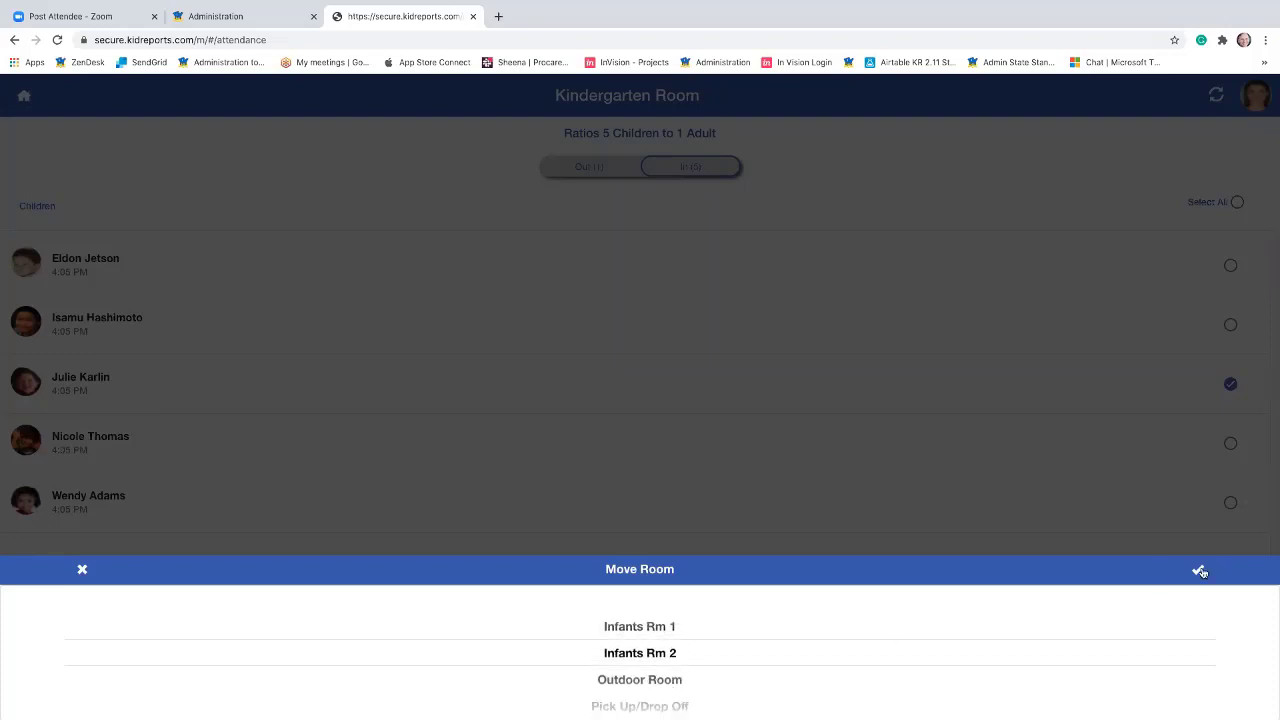
{"action": "left_click", "coordinate": [1198, 570]}
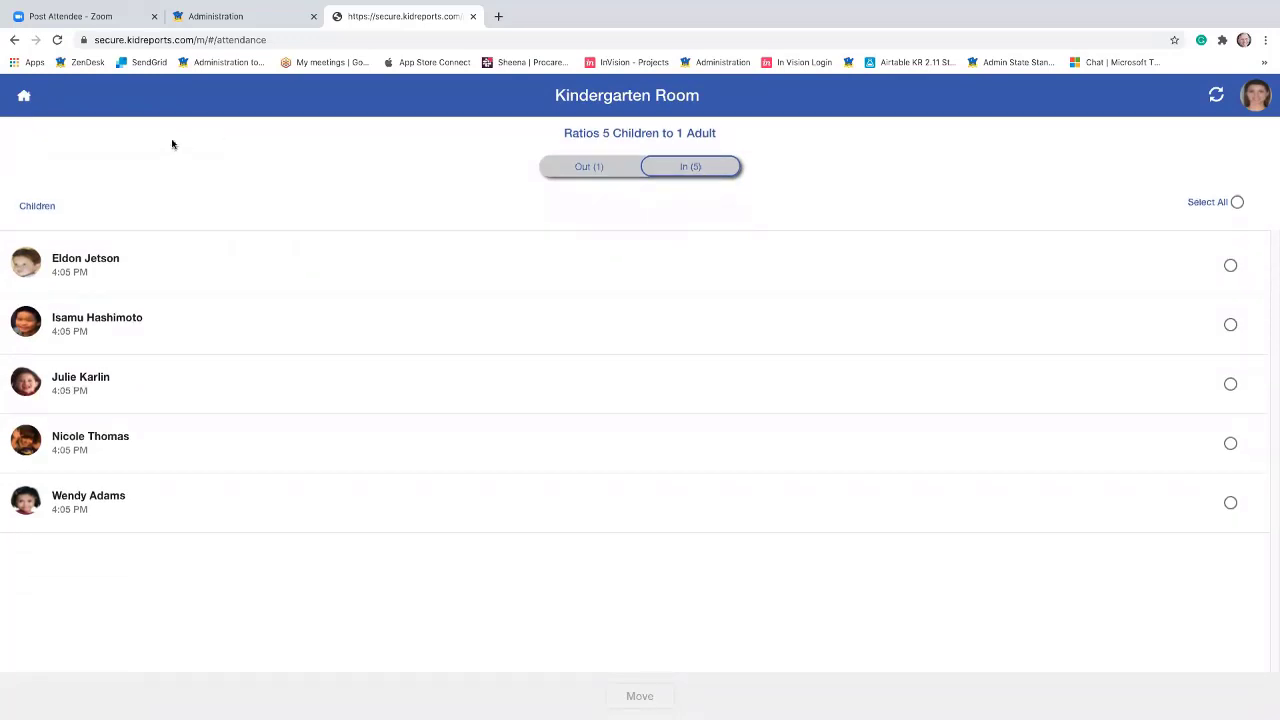
{"action": "left_click", "coordinate": [24, 97]}
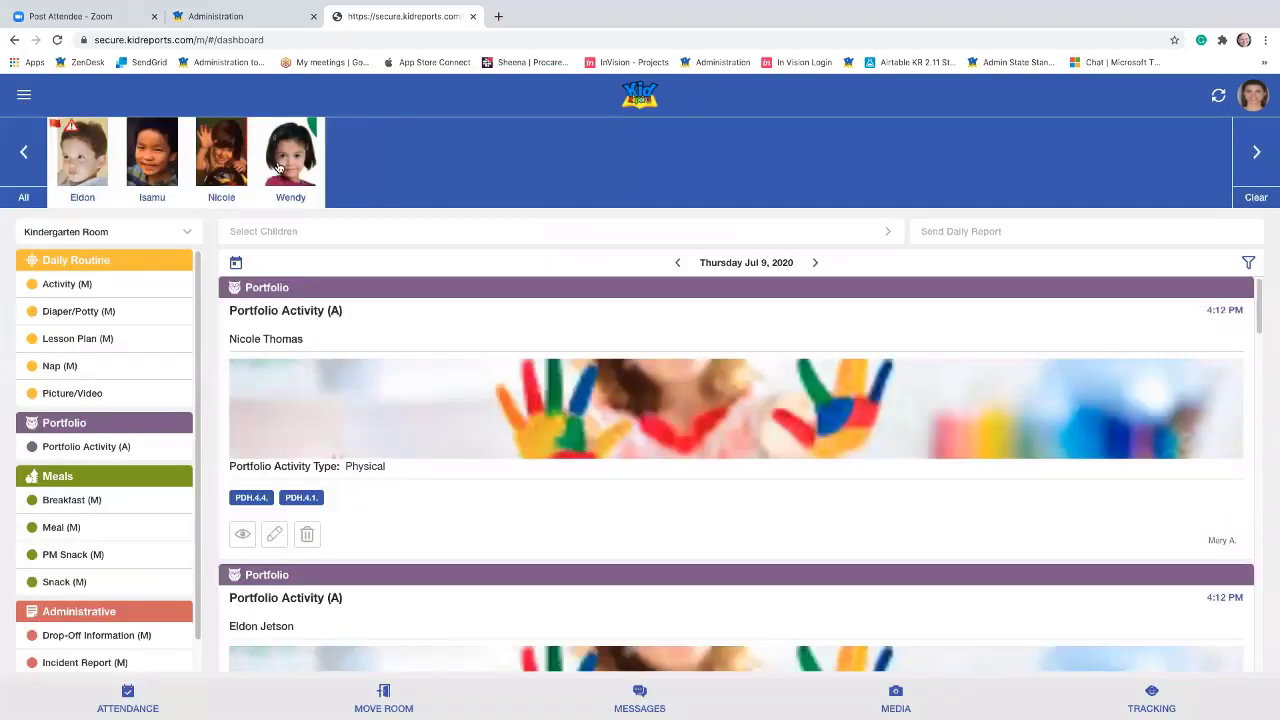
View Infants Rm 2 briefly, then switch the dashboard back to the Kindergarten Room.
{"action": "left_click", "coordinate": [183, 231]}
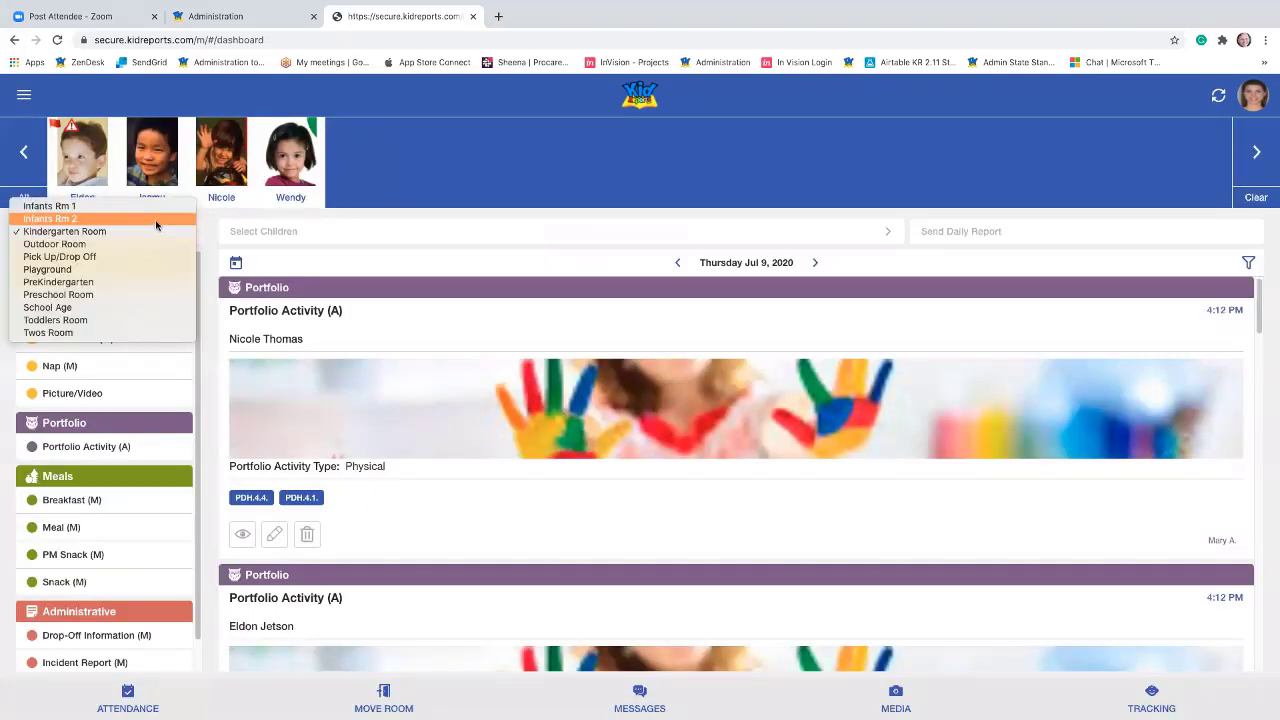
{"action": "left_click", "coordinate": [156, 226]}
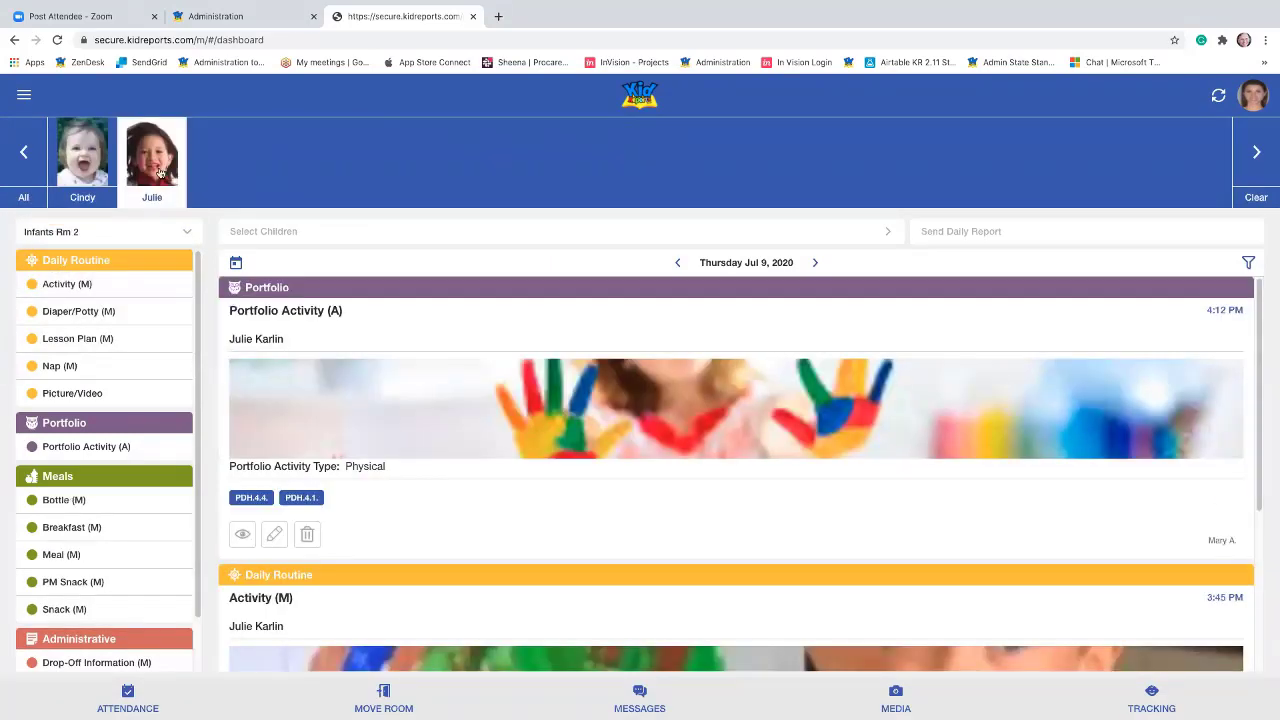
{"action": "scroll", "coordinate": [680, 400], "scroll_direction": "down", "scroll_amount": 3}
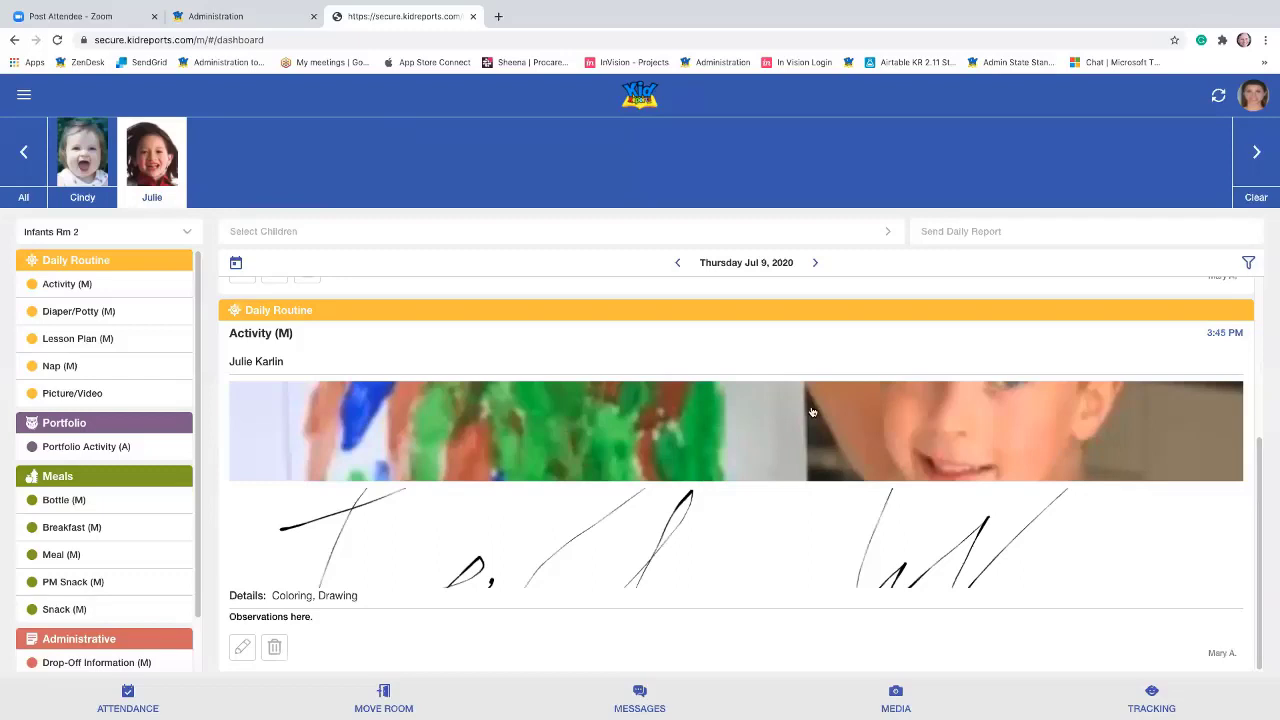
{"action": "scroll", "coordinate": [890, 405], "scroll_direction": "up", "scroll_amount": 3}
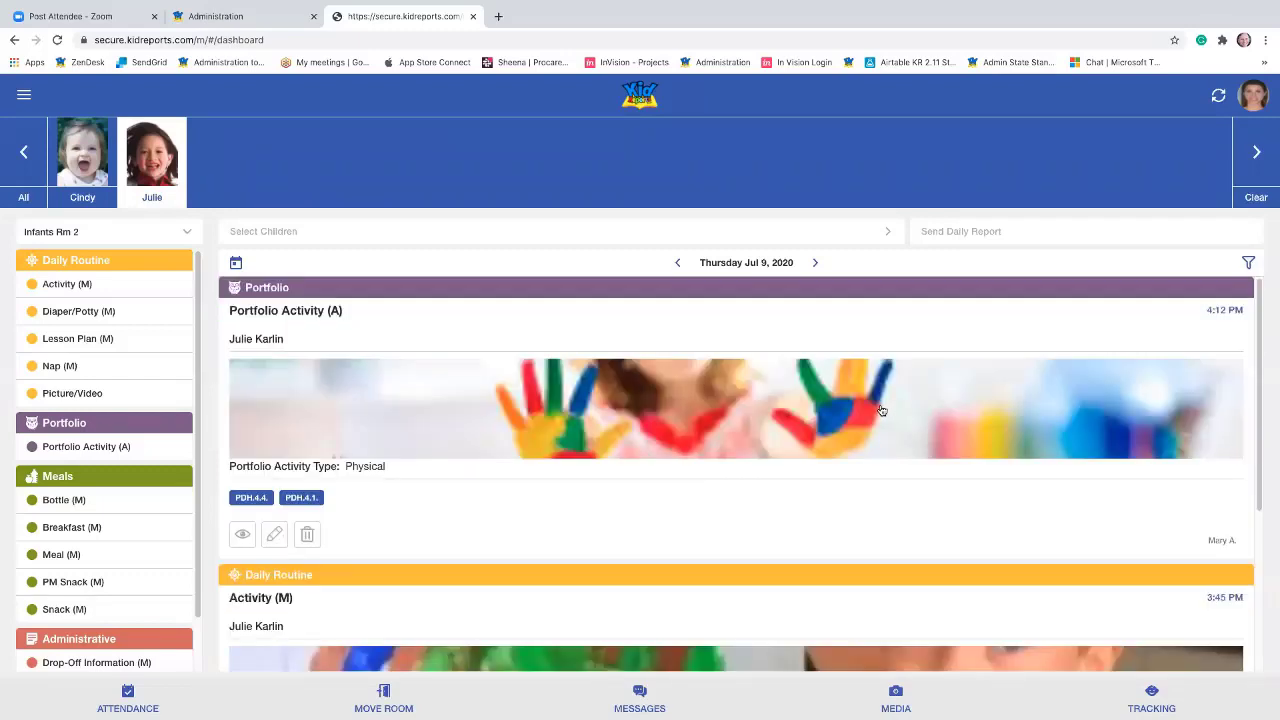
{"action": "left_click", "coordinate": [182, 232]}
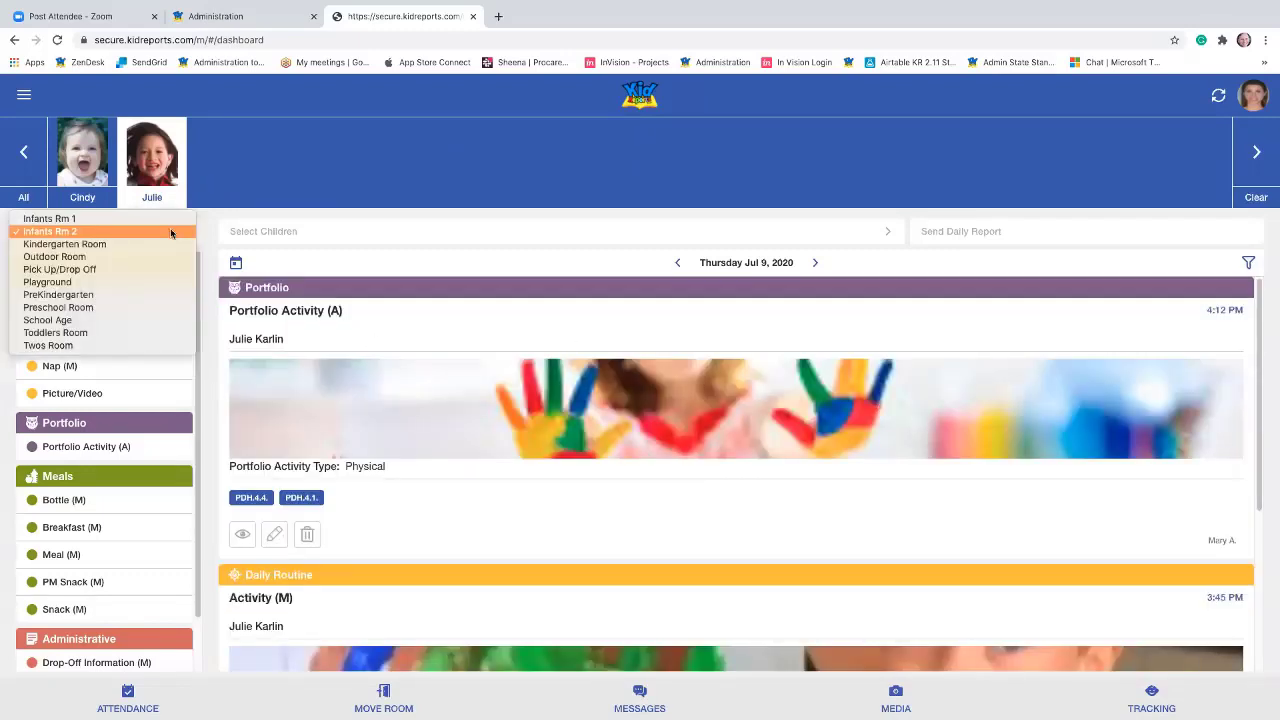
{"action": "left_click", "coordinate": [96, 248]}
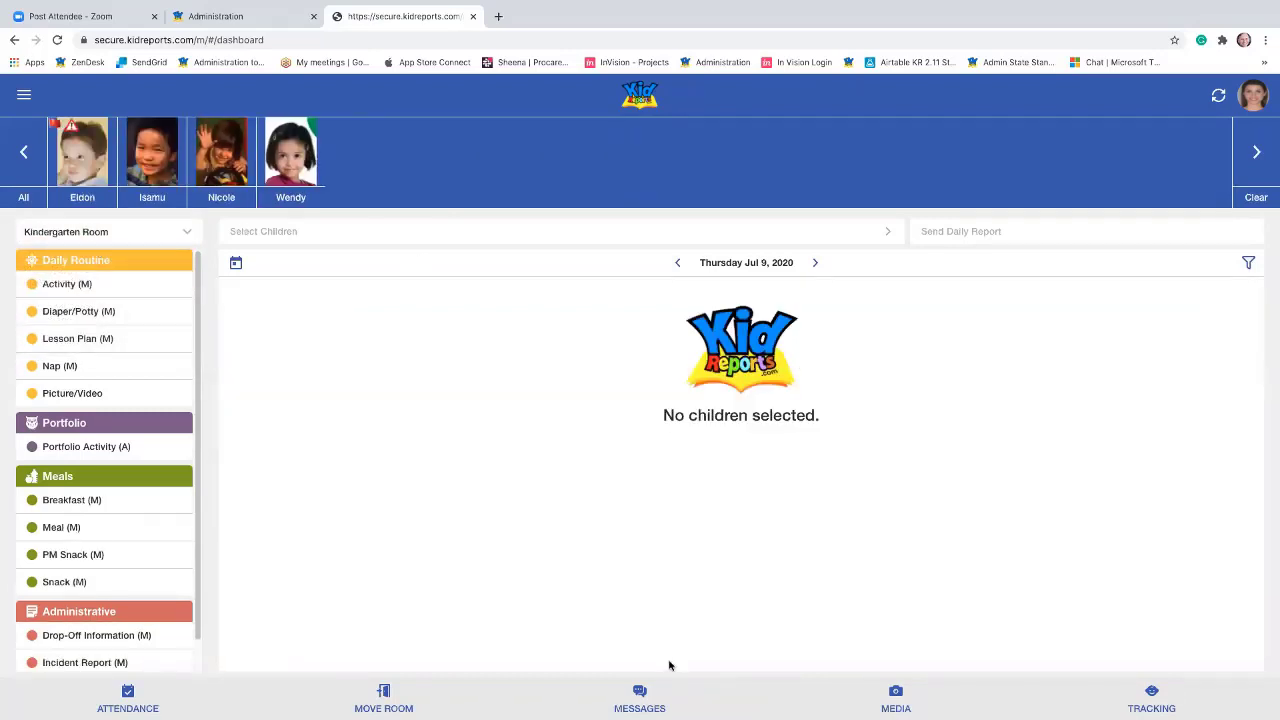
{"action": "left_click", "coordinate": [644, 684]}
Open Messages and toggle between Inbox and Sent to list the four sent messages.
{"action": "left_click", "coordinate": [640, 693]}
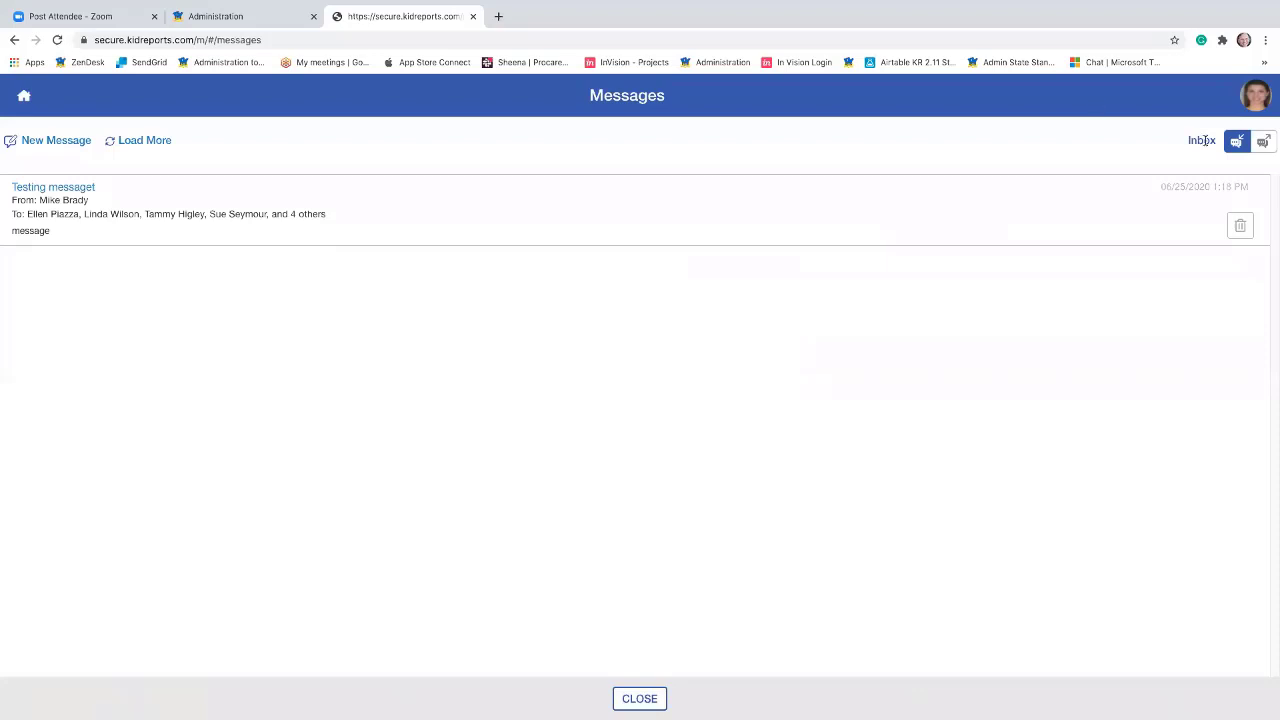
{"action": "left_click", "coordinate": [1263, 143]}
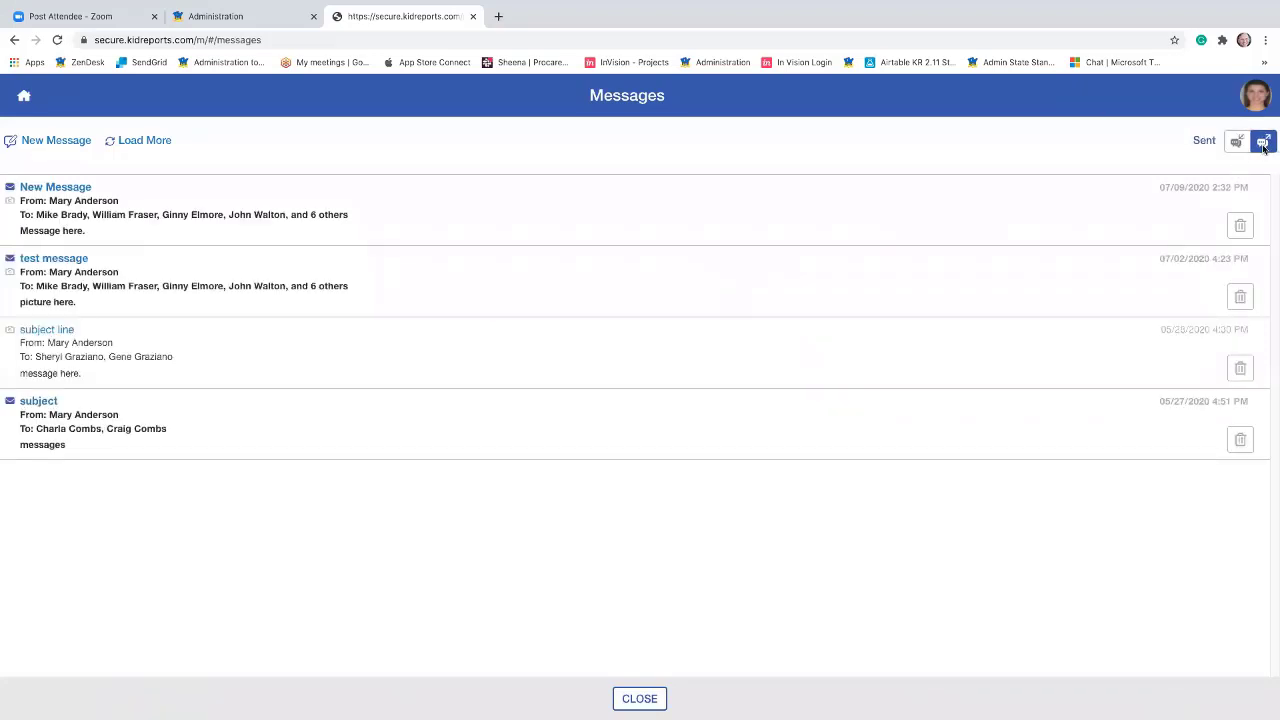
{"action": "left_click", "coordinate": [1237, 141]}
{"action": "left_click", "coordinate": [1263, 143]}
Start a new message with recipient type Room, addressed to the Kindergarten Room.
{"action": "left_click", "coordinate": [58, 141]}
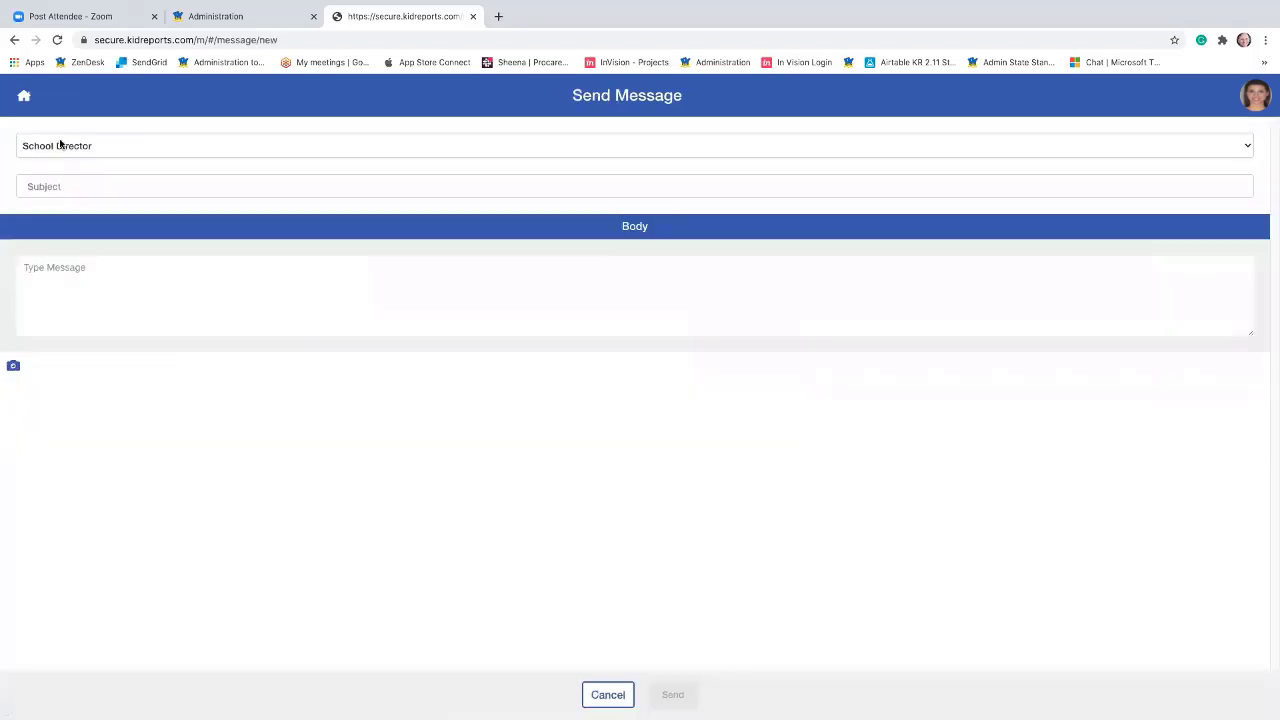
{"action": "left_click", "coordinate": [110, 147]}
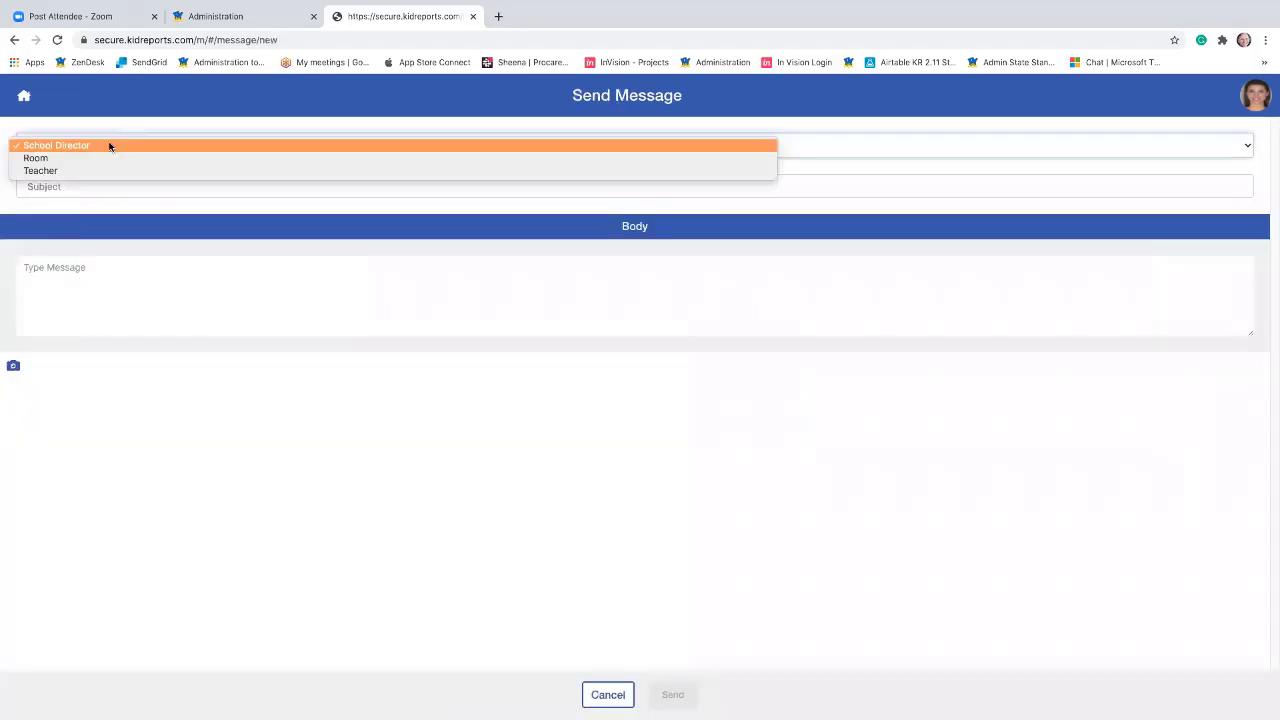
{"action": "left_click", "coordinate": [46, 160]}
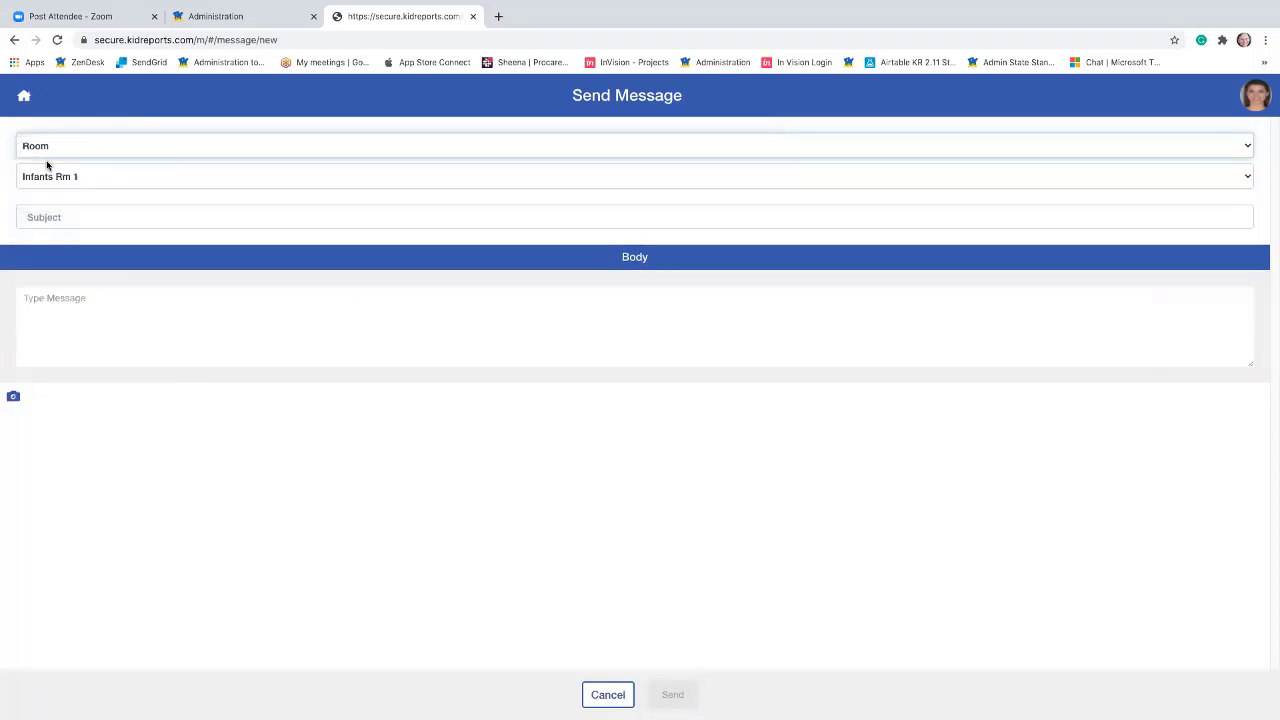
{"action": "left_click", "coordinate": [106, 179]}
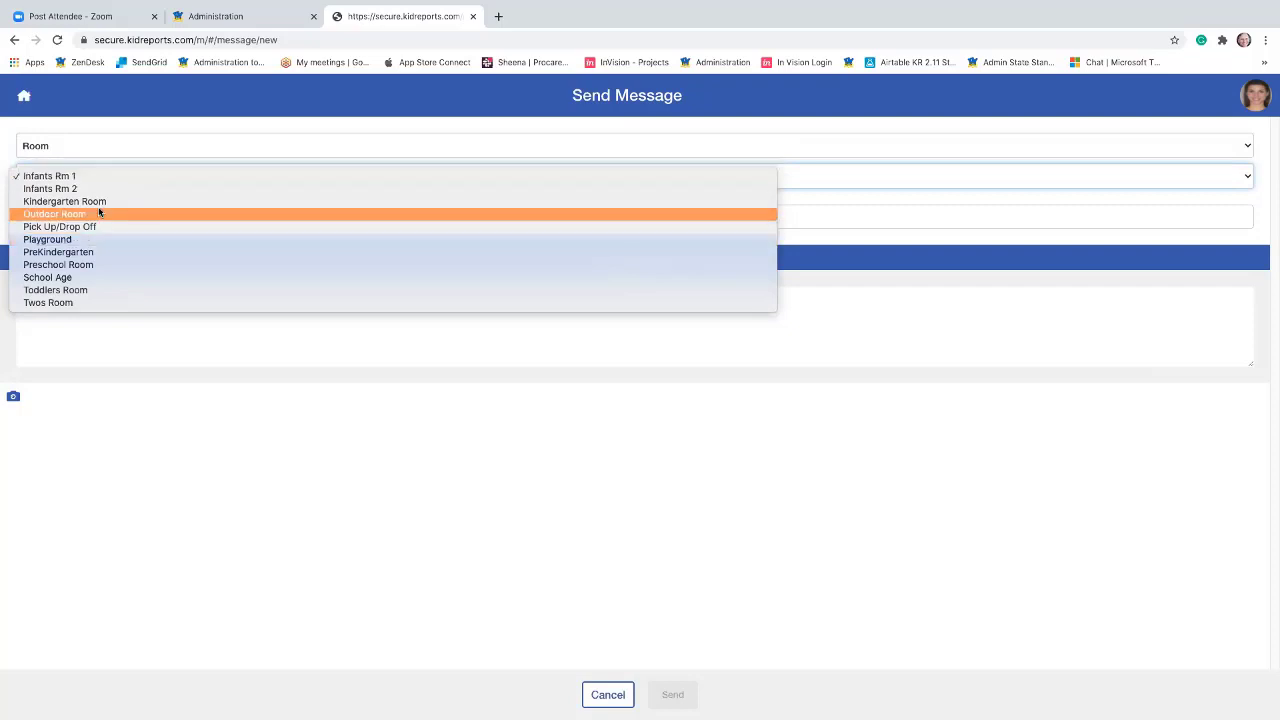
{"action": "left_click", "coordinate": [100, 202]}
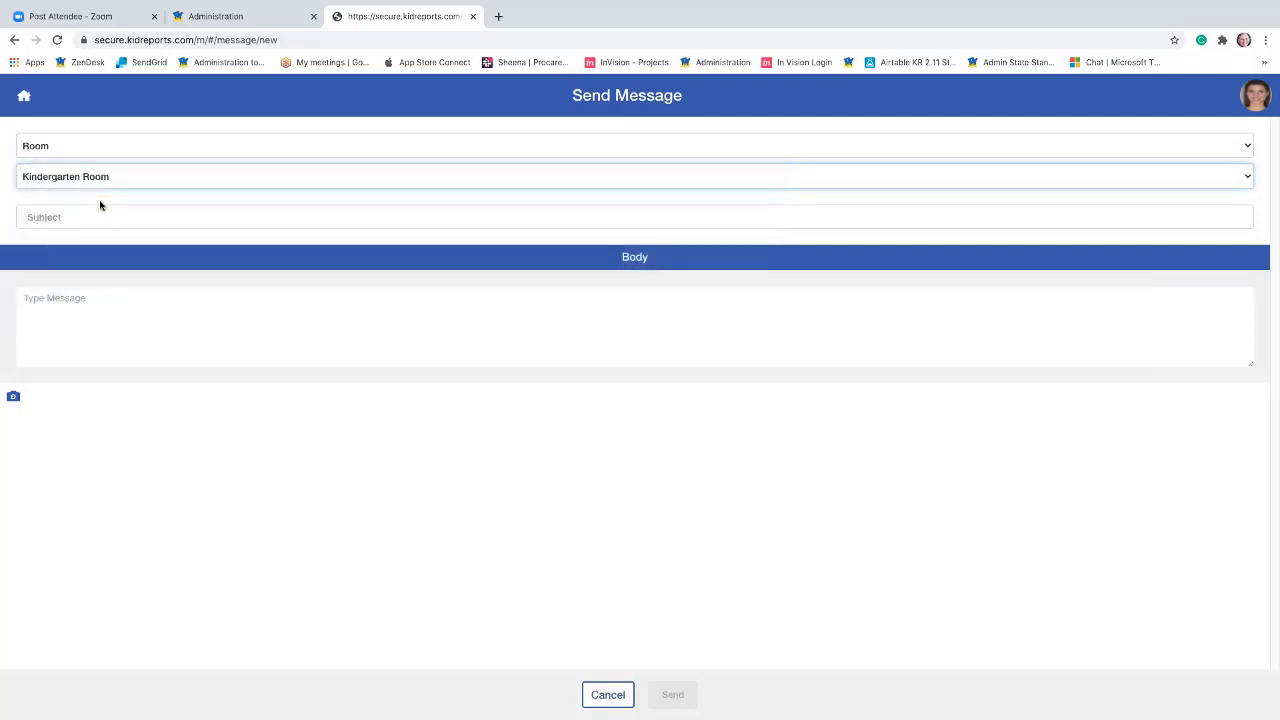
Enter subject 'Lesson plan outline' and body 'outline message', send it, and return to the dashboard.
{"action": "left_click", "coordinate": [146, 216]}
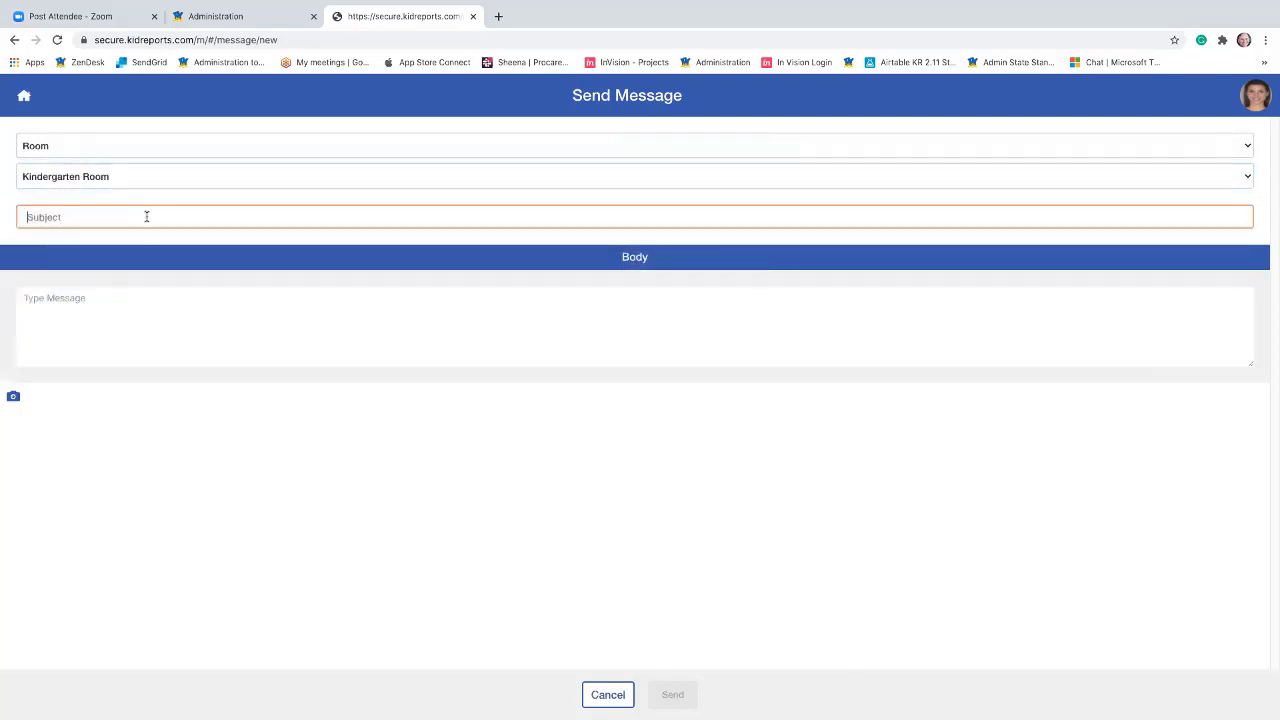
{"action": "type", "text": "Lesson plan outline"}
{"action": "left_click", "coordinate": [576, 324]}
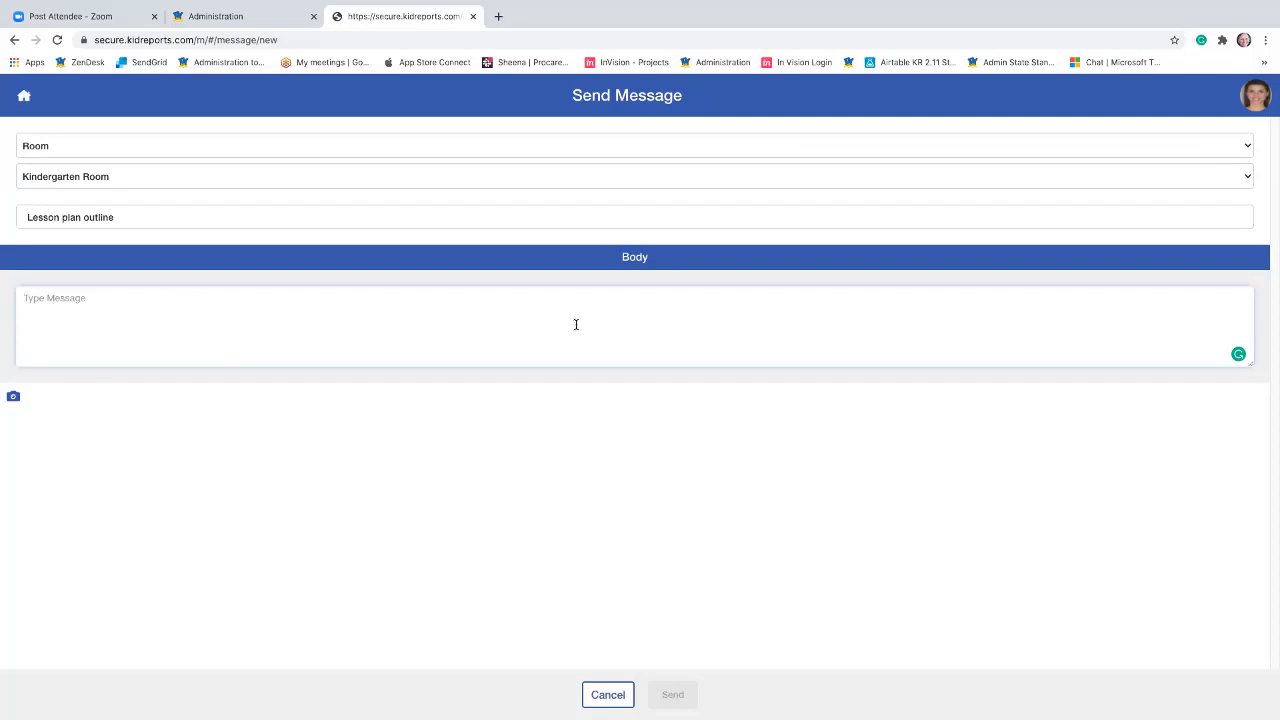
{"action": "type", "text": "outline"}
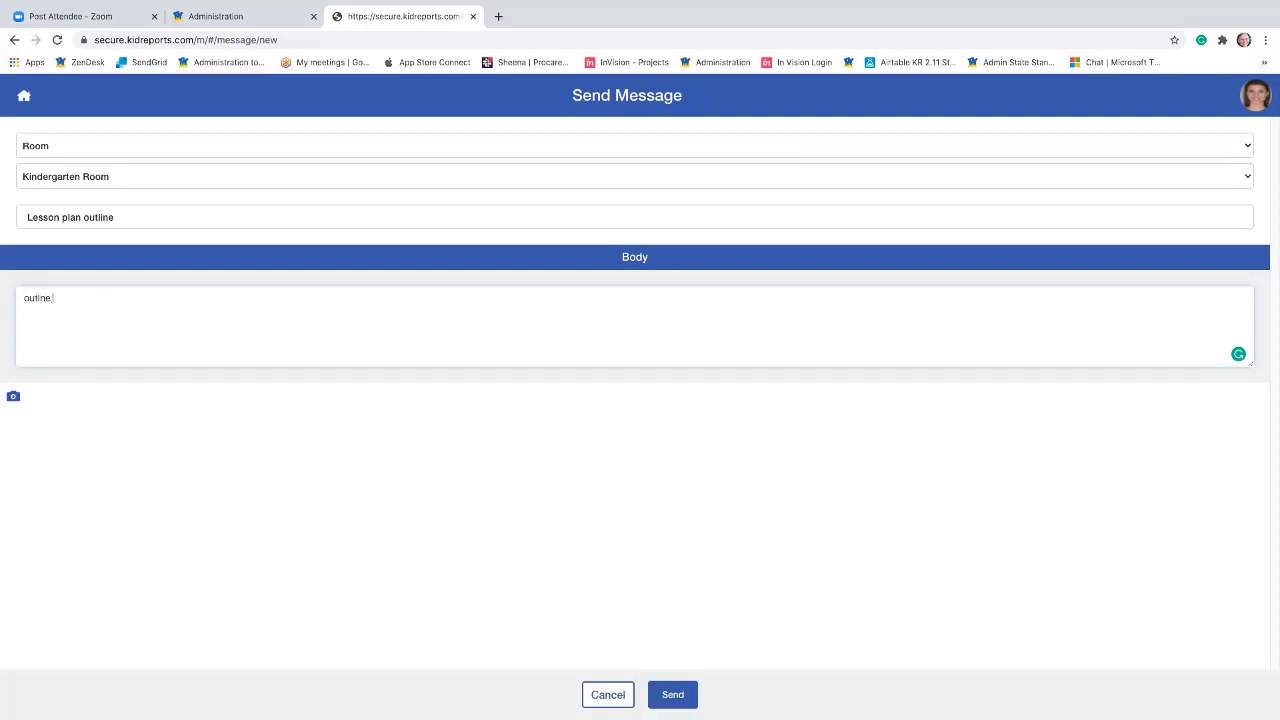
{"action": "type", "text": " message"}
{"action": "left_click", "coordinate": [14, 397]}
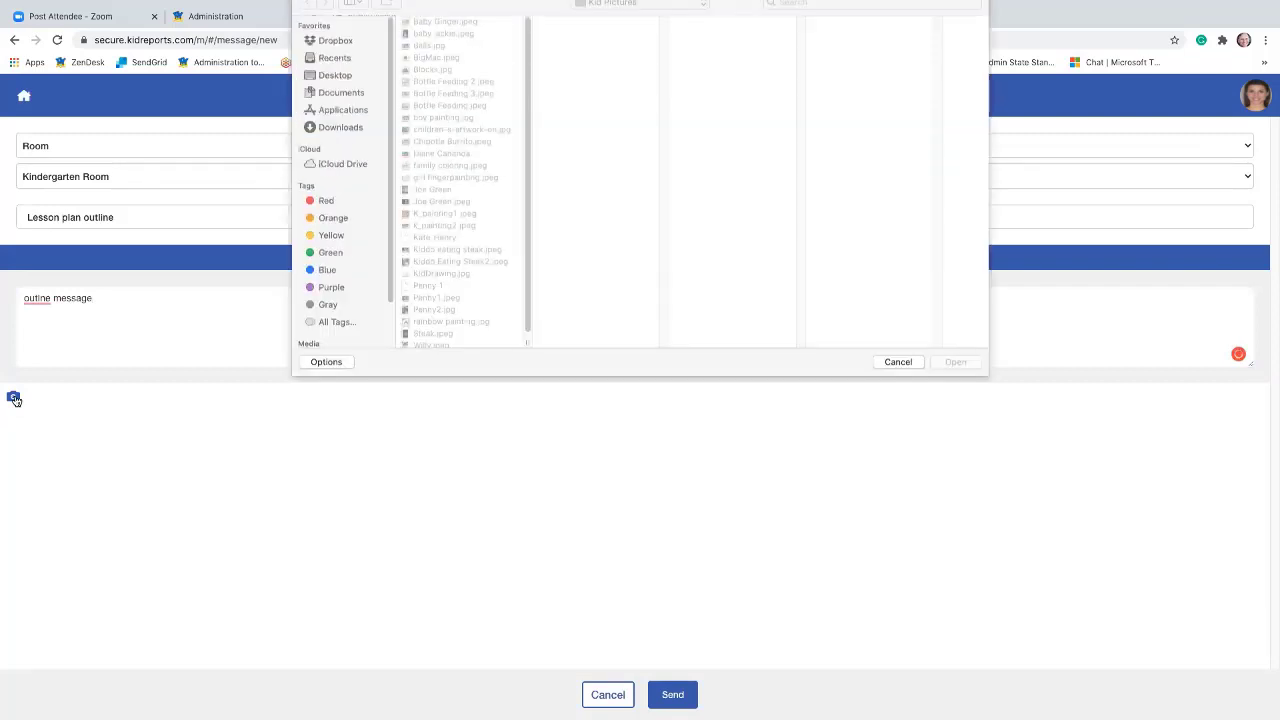
{"action": "left_click", "coordinate": [895, 373]}
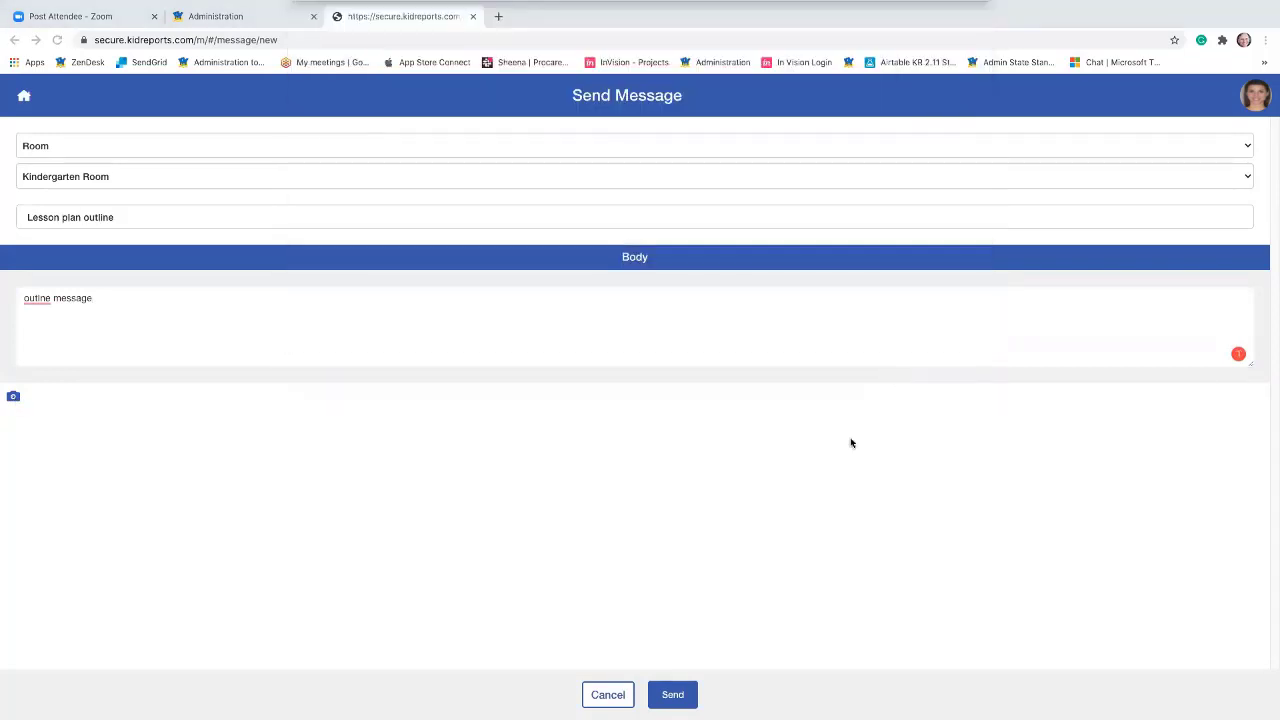
{"action": "left_click", "coordinate": [667, 696]}
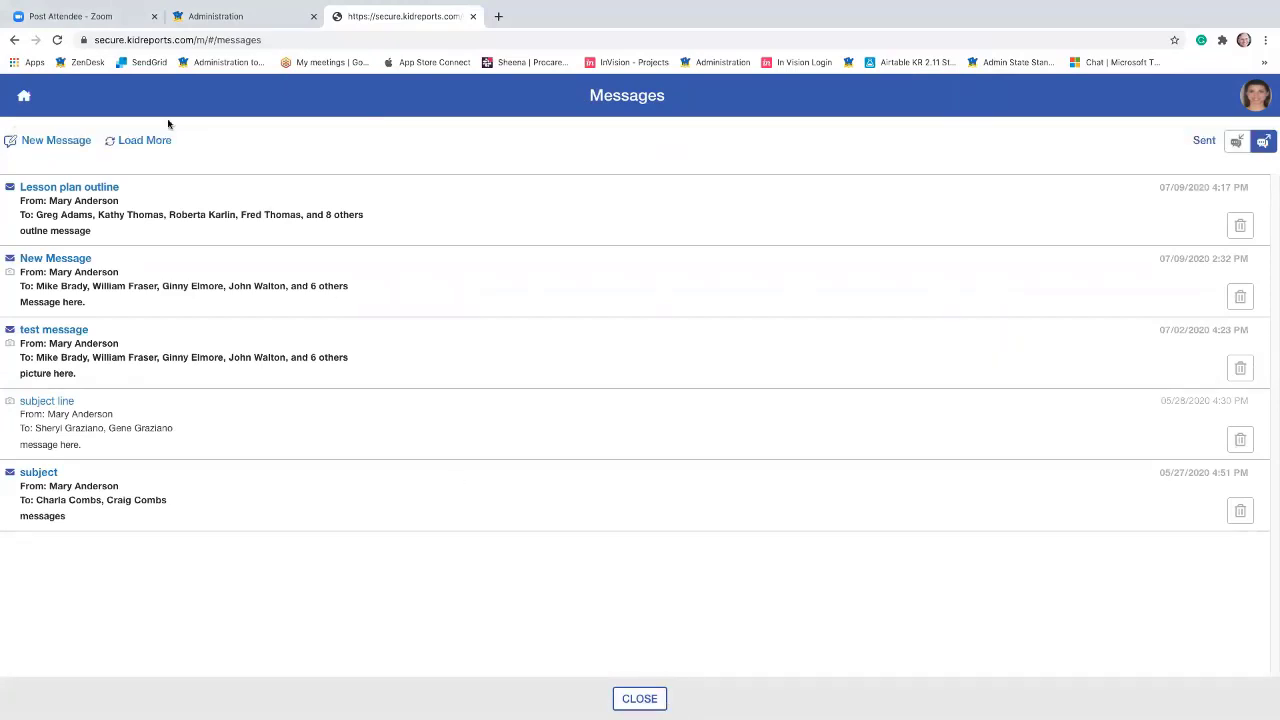
{"action": "left_click", "coordinate": [27, 100]}
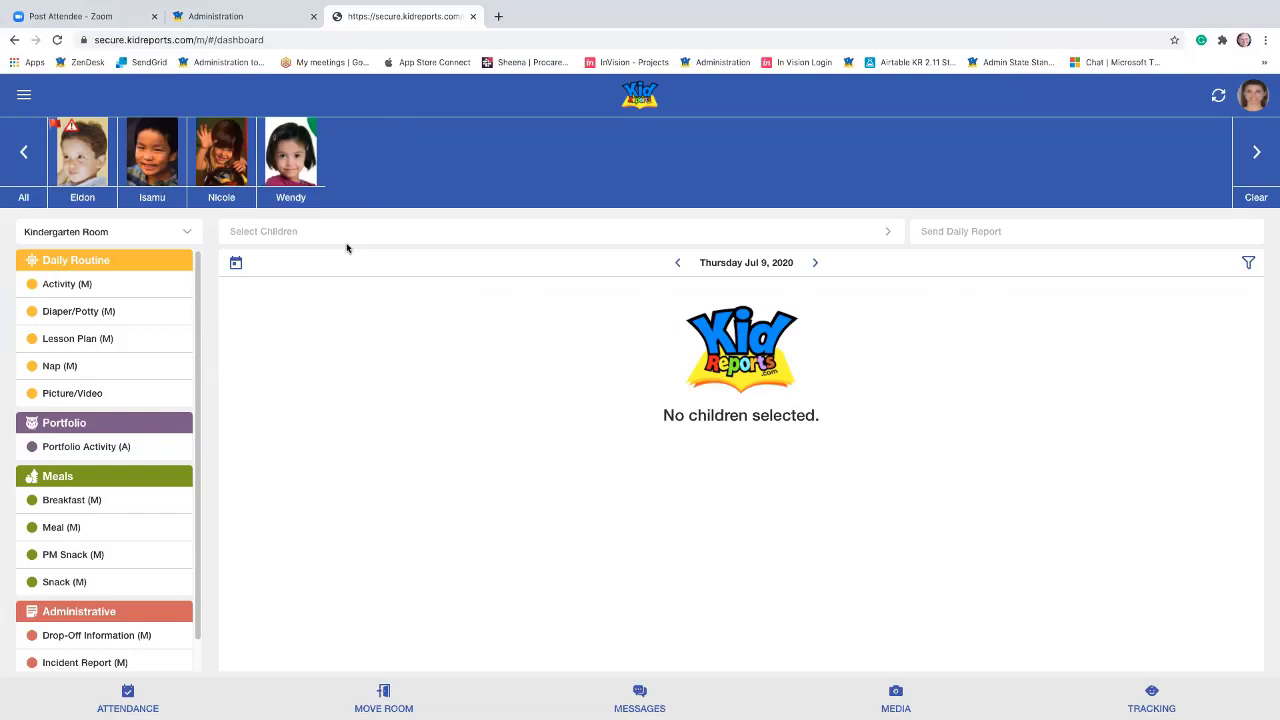
Select one child, start a message to her parents, switch recipient to Room, then abandon it.
{"action": "left_click", "coordinate": [298, 196]}
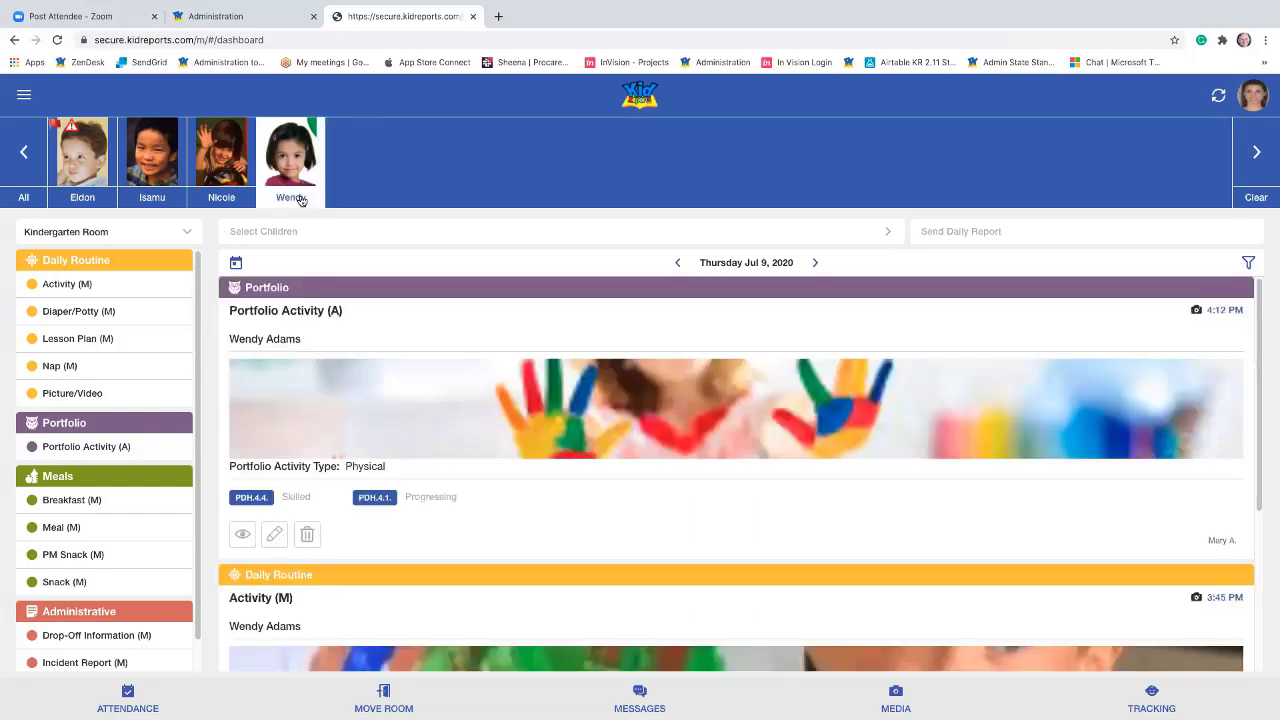
{"action": "left_click", "coordinate": [650, 700]}
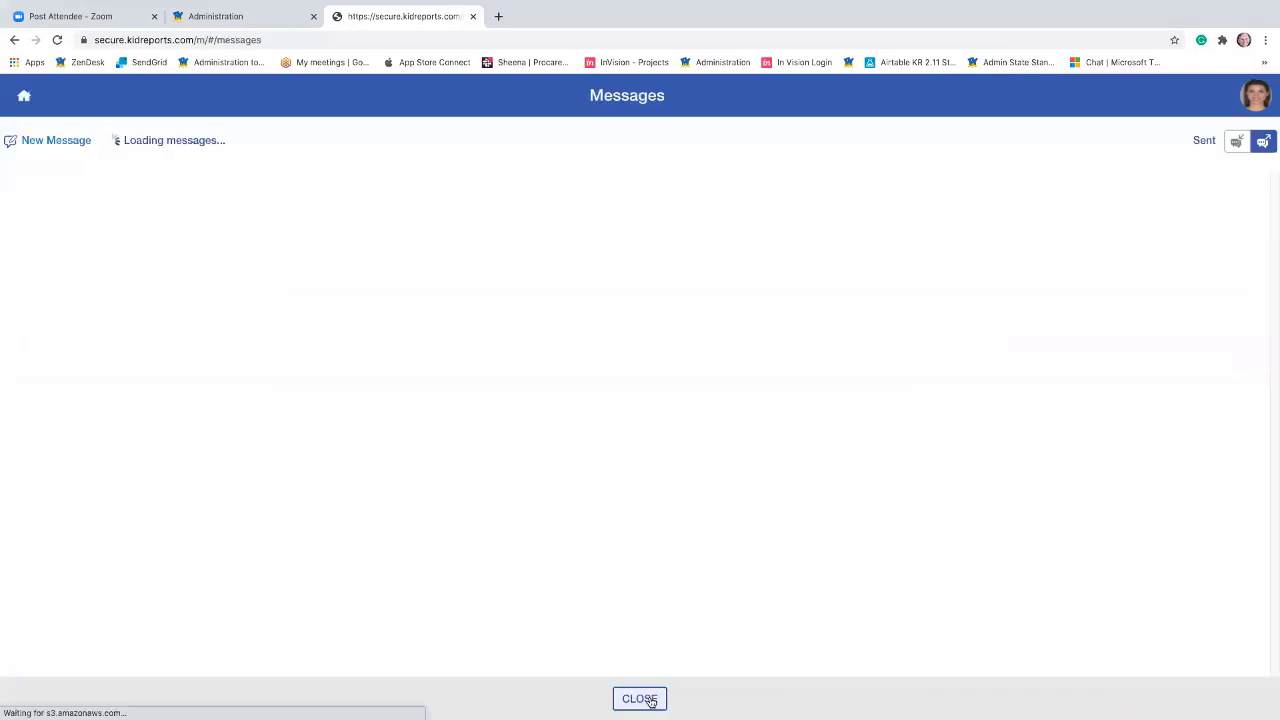
{"action": "left_click", "coordinate": [62, 140]}
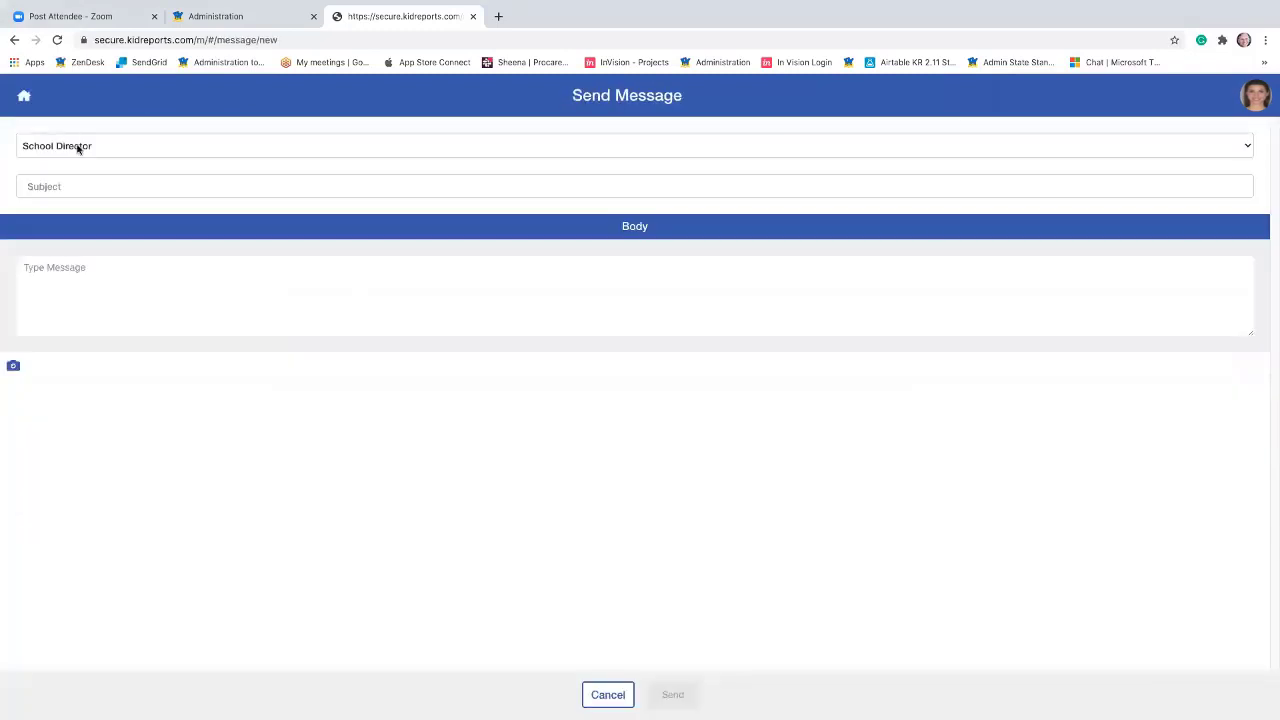
{"action": "left_click", "coordinate": [78, 149]}
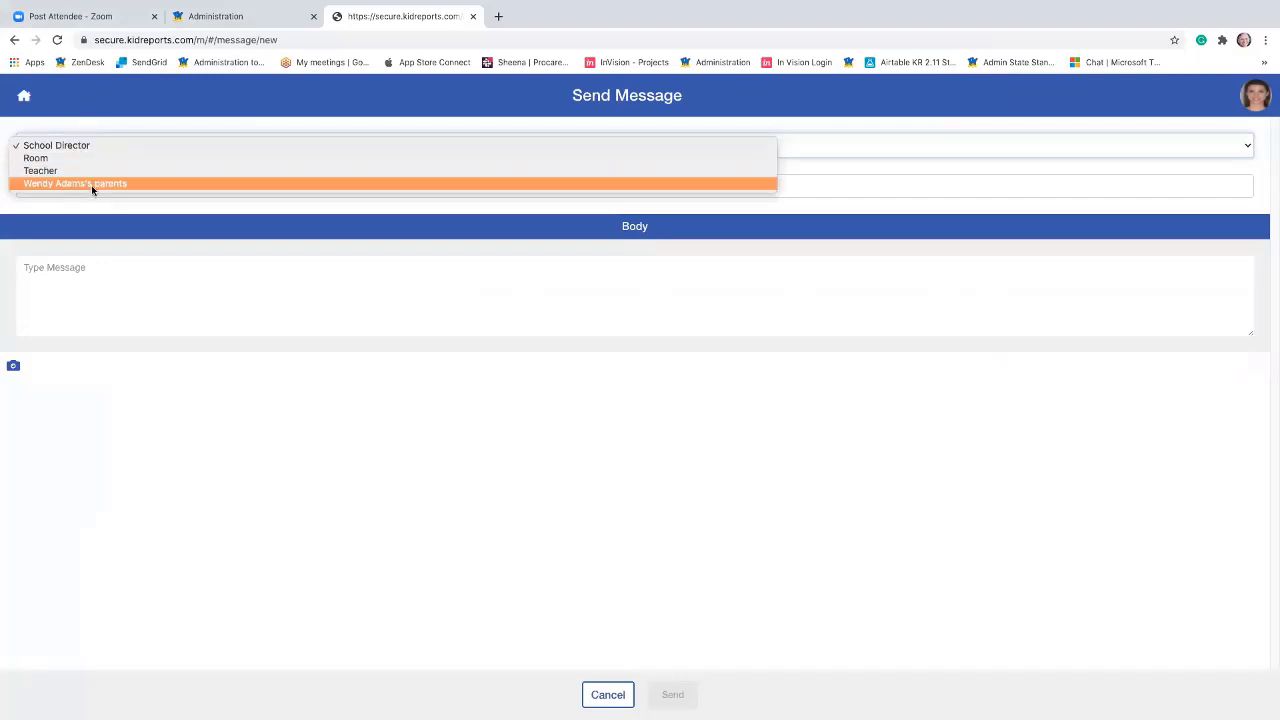
{"action": "left_click", "coordinate": [91, 185]}
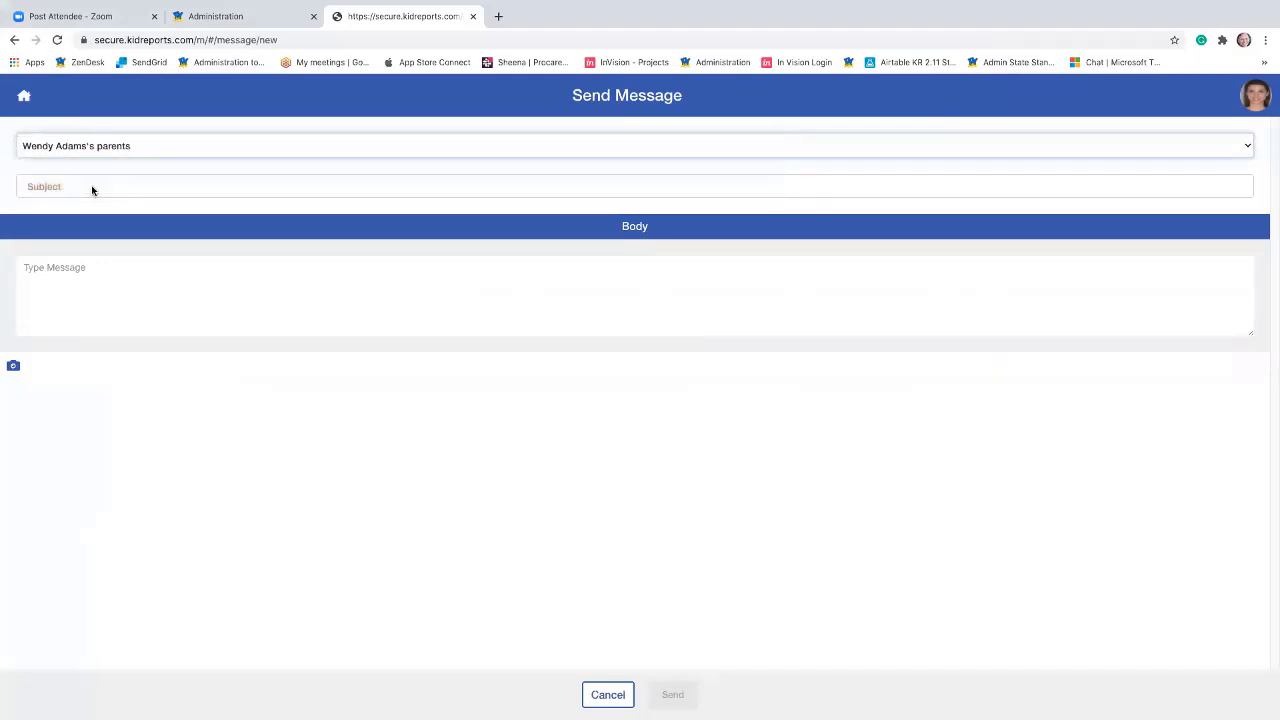
{"action": "left_click", "coordinate": [147, 146]}
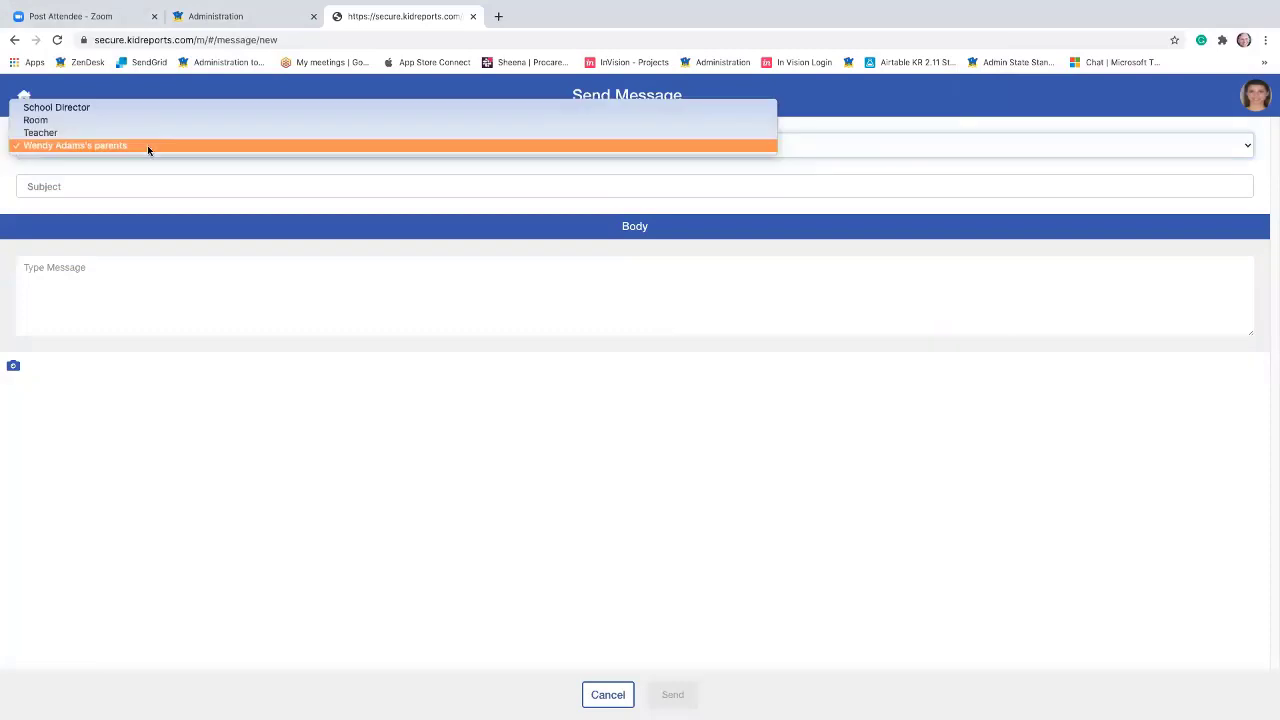
{"action": "left_click", "coordinate": [142, 120]}
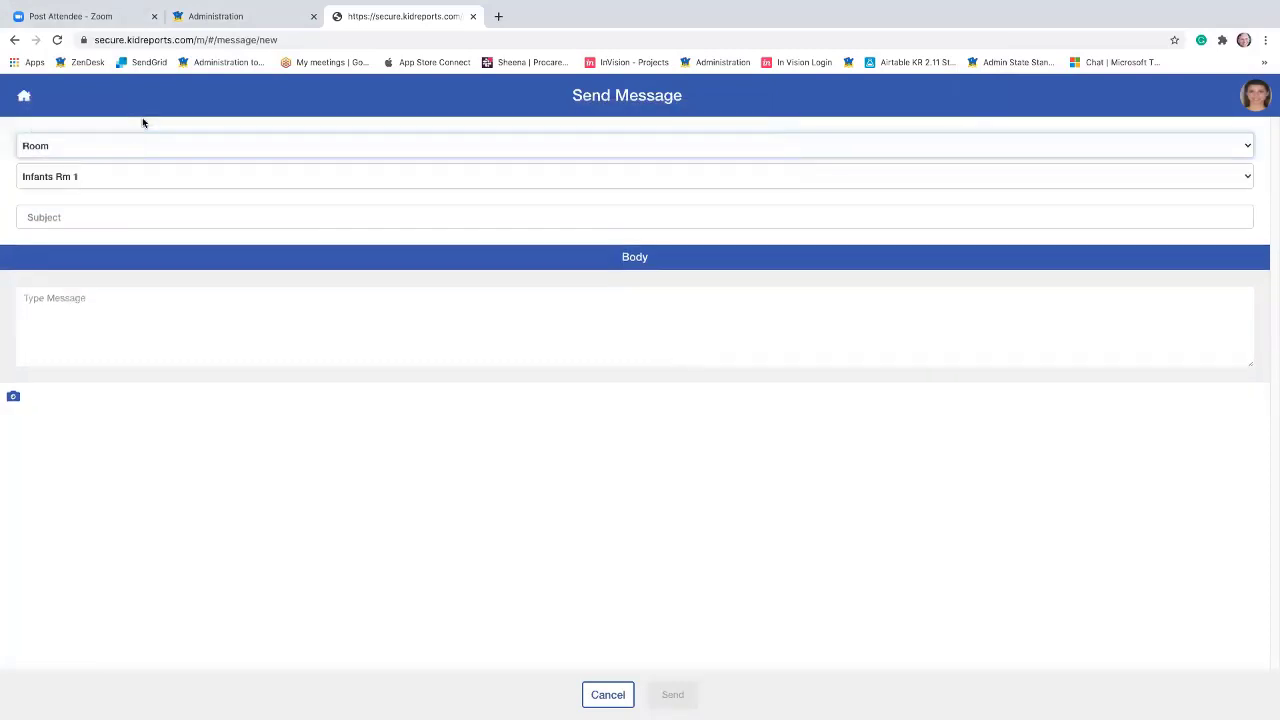
{"action": "left_click", "coordinate": [26, 95]}
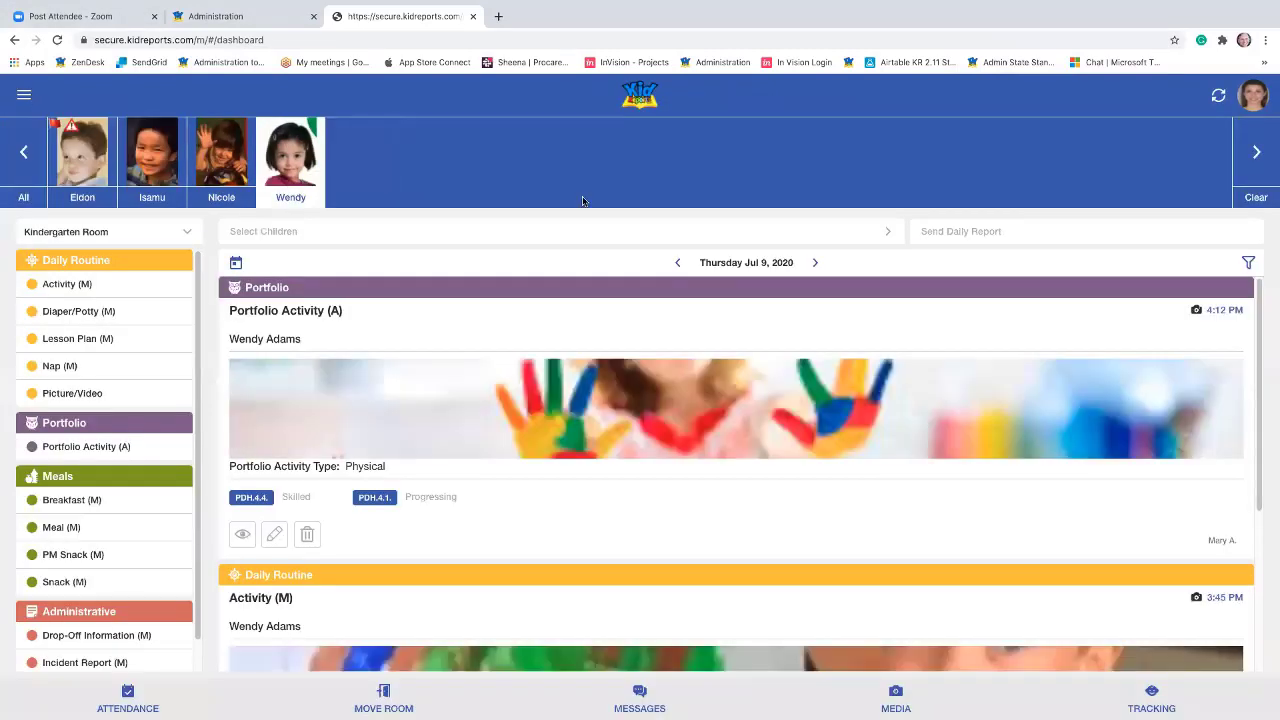
Deselect the child and start a media Photo entry with Penny1.jpeg attached, ready to tag children.
{"action": "left_click", "coordinate": [292, 200]}
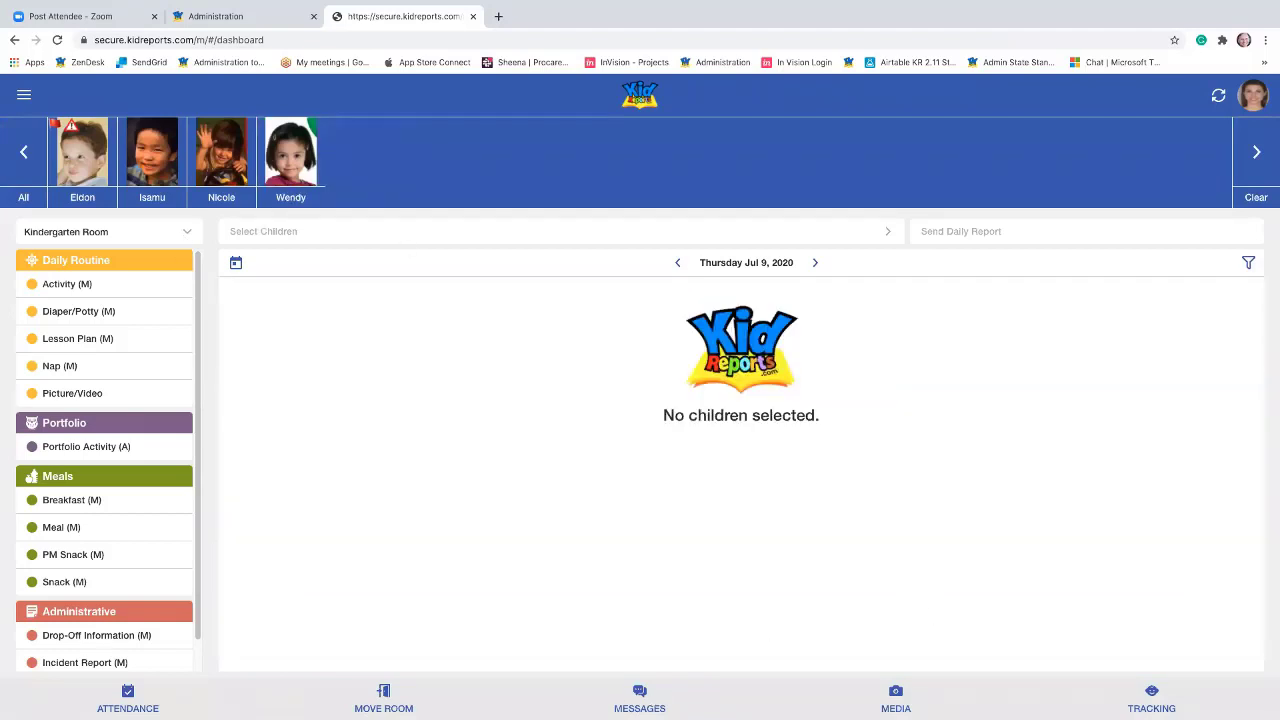
{"action": "left_click", "coordinate": [895, 700]}
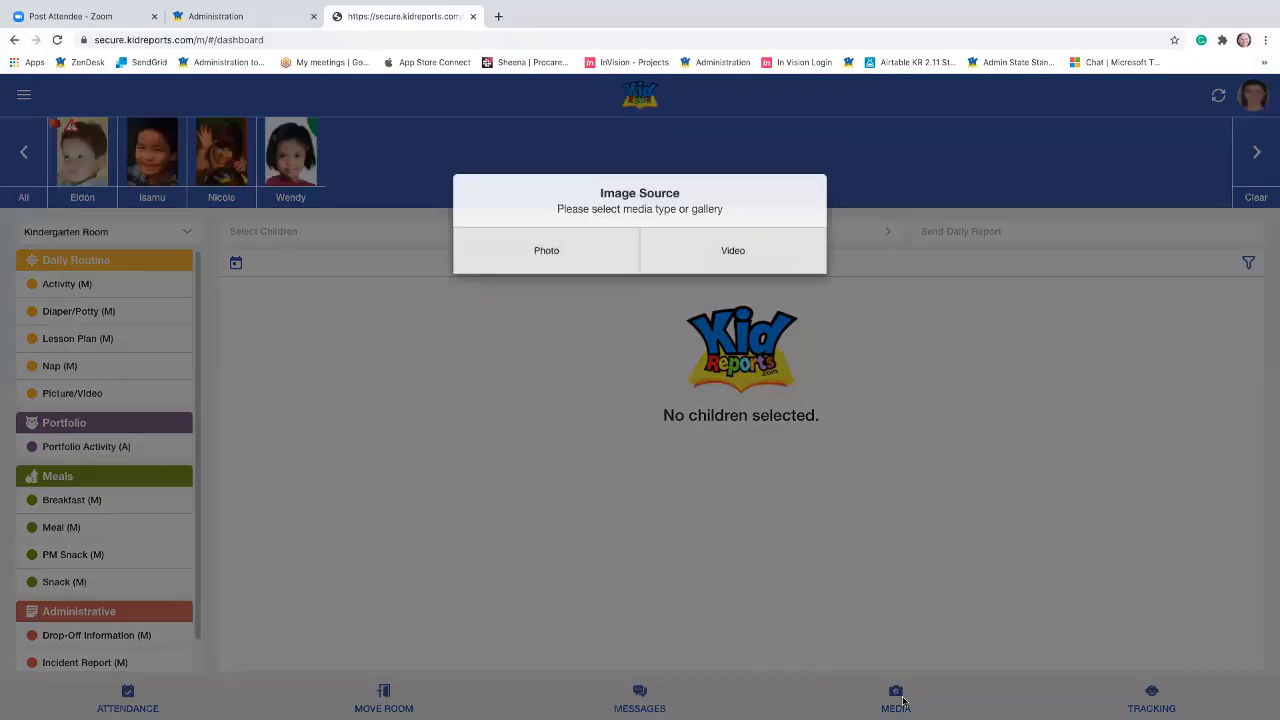
{"action": "left_click", "coordinate": [548, 262]}
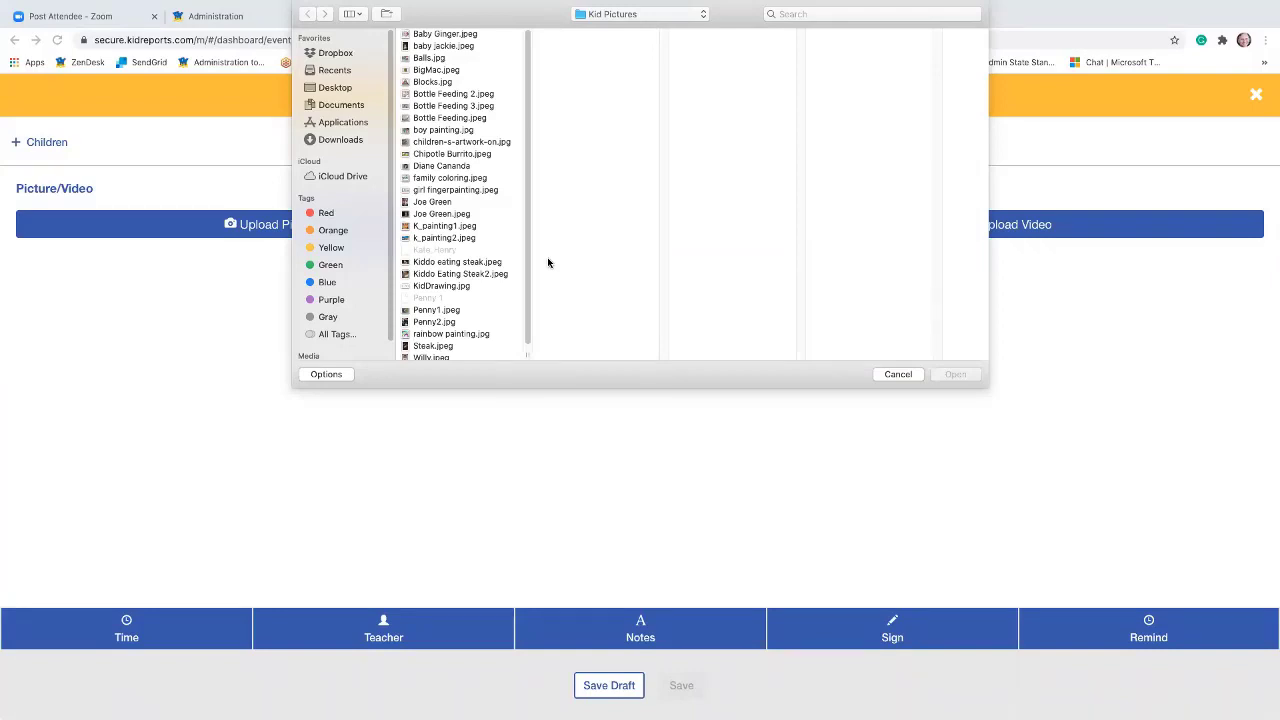
{"action": "left_click", "coordinate": [419, 311]}
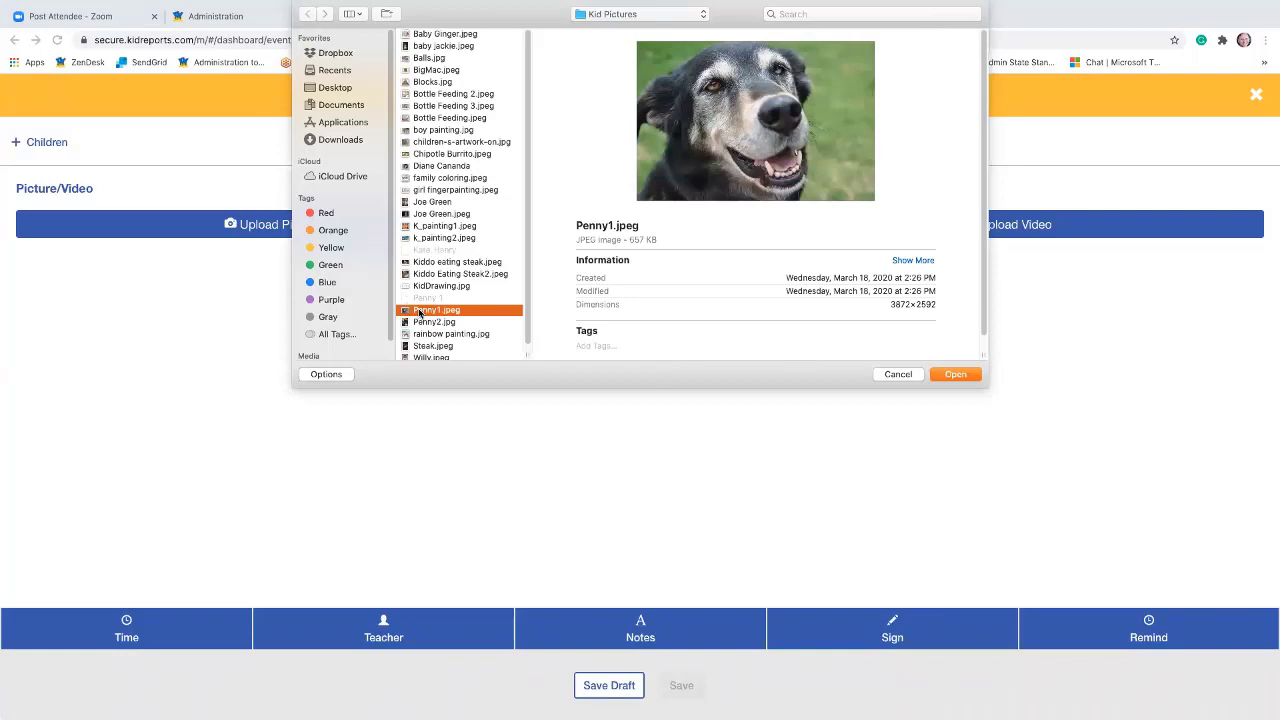
{"action": "left_click", "coordinate": [955, 374]}
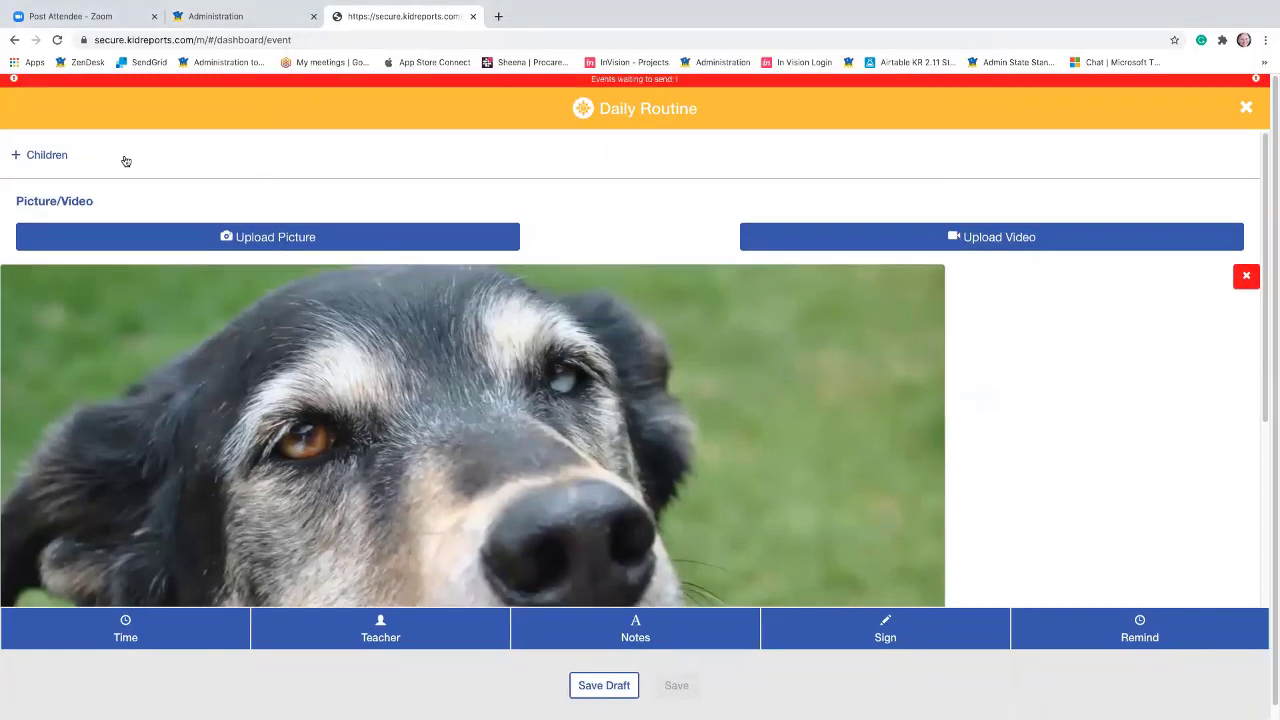
{"action": "left_click", "coordinate": [60, 158]}
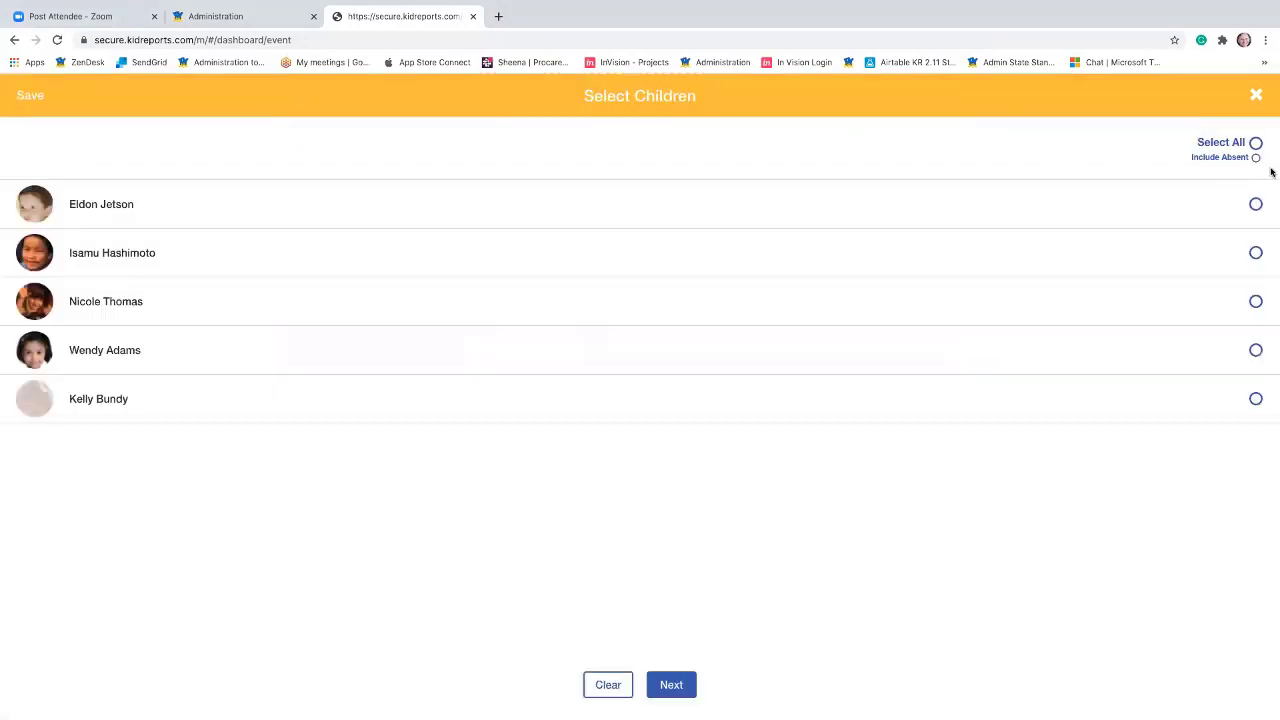
Select all children, including absent ones, and save the Penny1.jpeg Picture/Video Daily Routine entry.
{"action": "left_click", "coordinate": [1256, 158]}
{"action": "left_click", "coordinate": [1256, 143]}
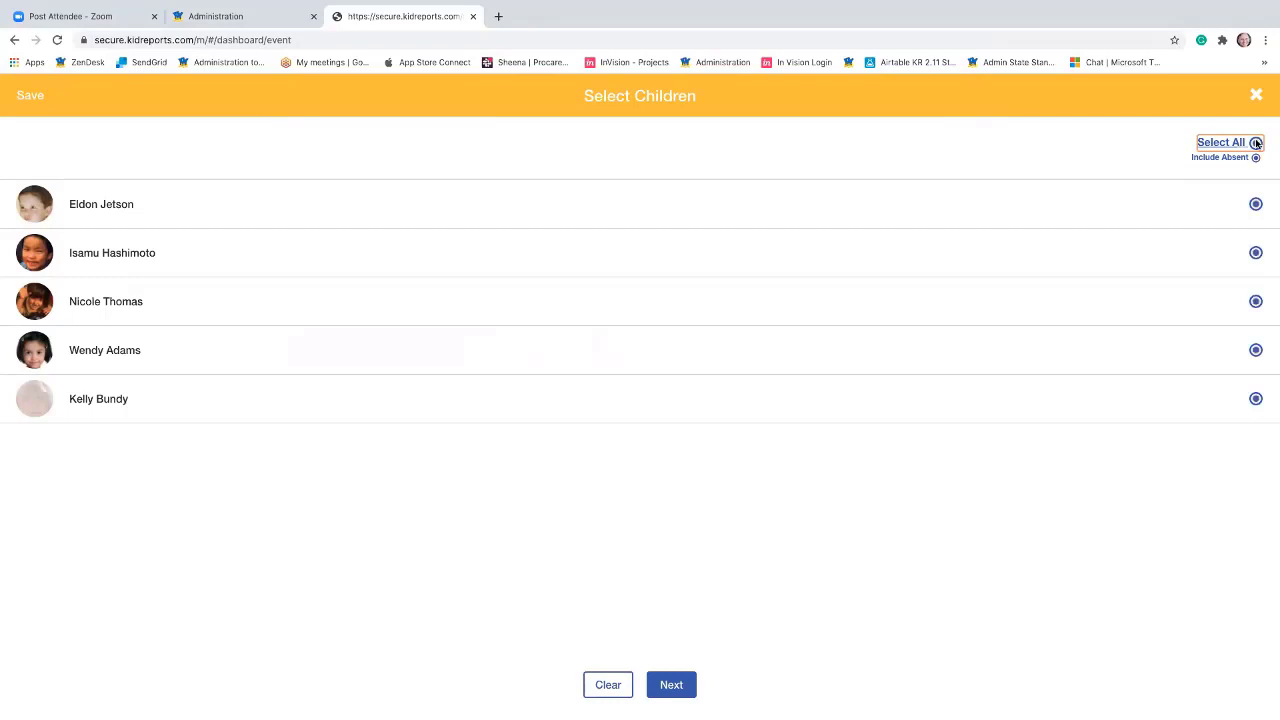
{"action": "left_click", "coordinate": [671, 686]}
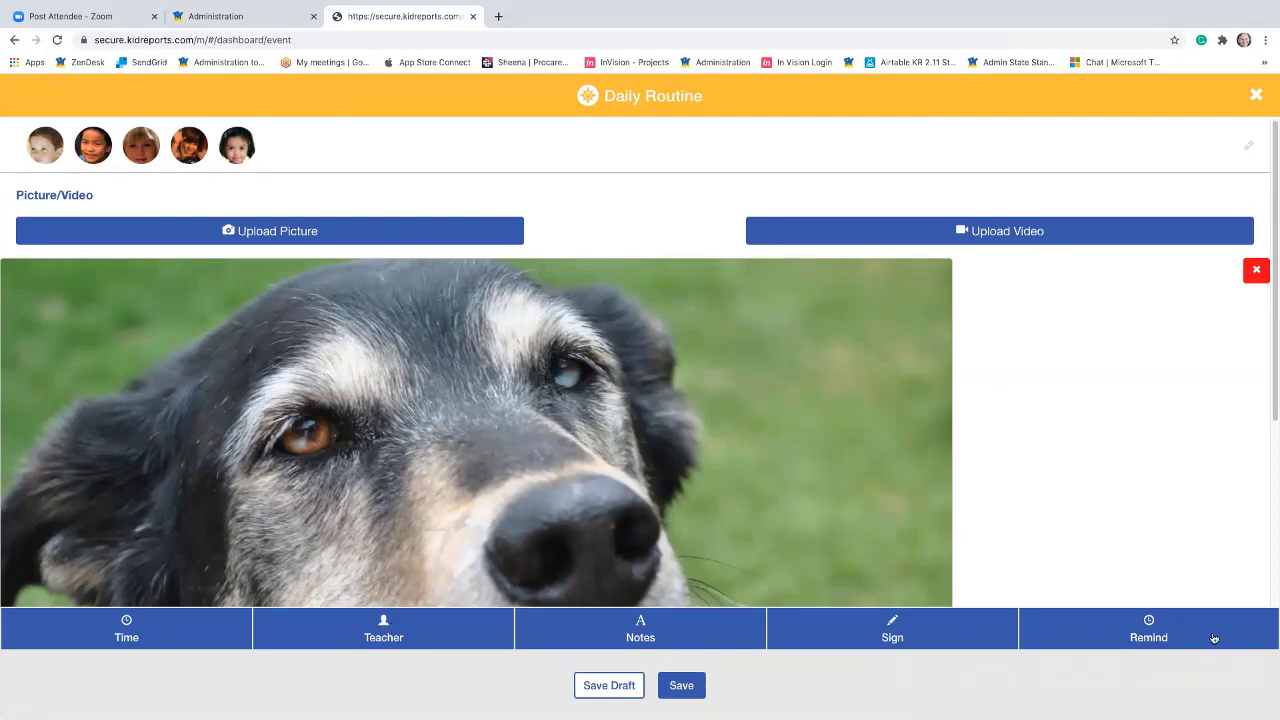
{"action": "left_click", "coordinate": [684, 686]}
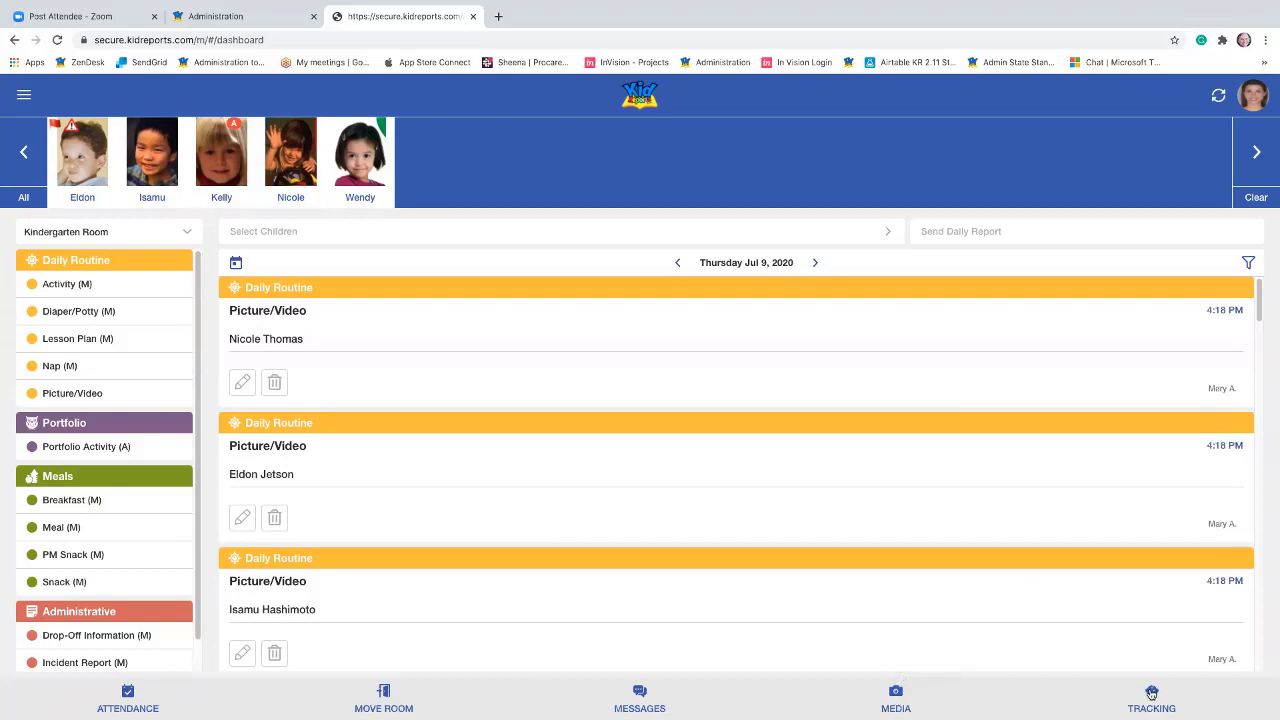
Record a 4:00 PM Name To Face check for all four children, then reopen tracking at Where is...
{"action": "left_click", "coordinate": [1153, 694]}
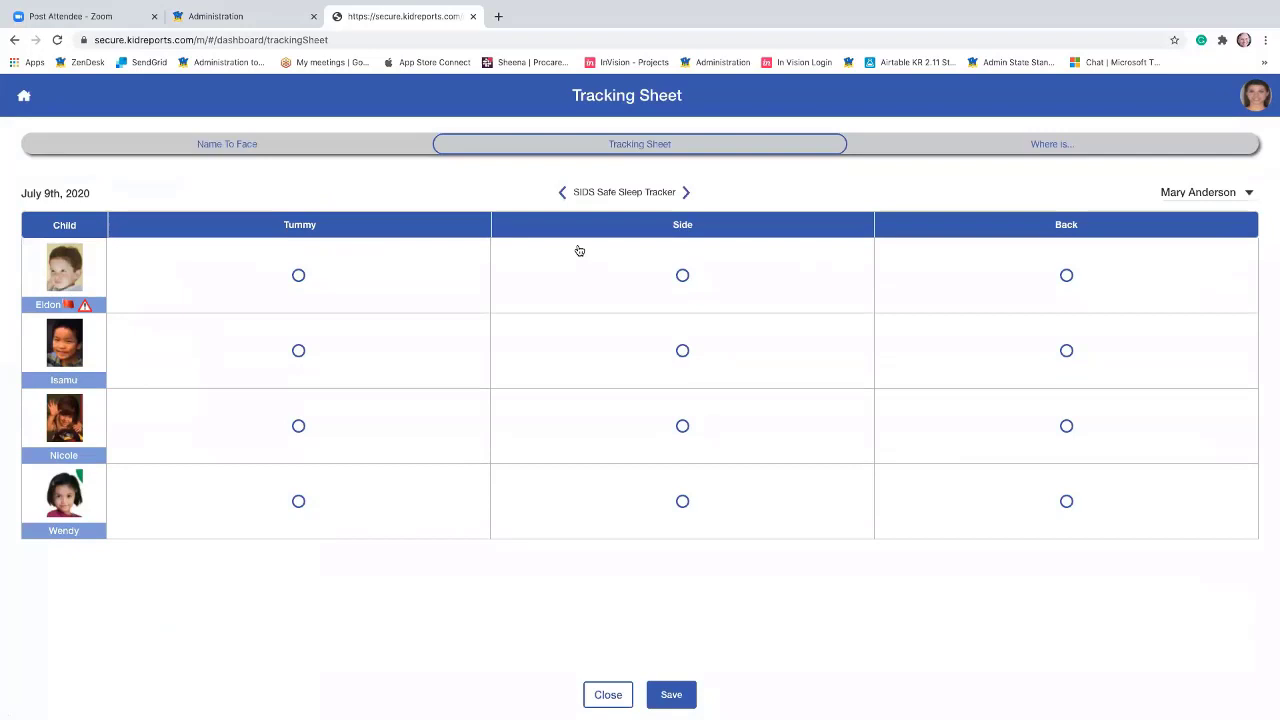
{"action": "left_click", "coordinate": [224, 145]}
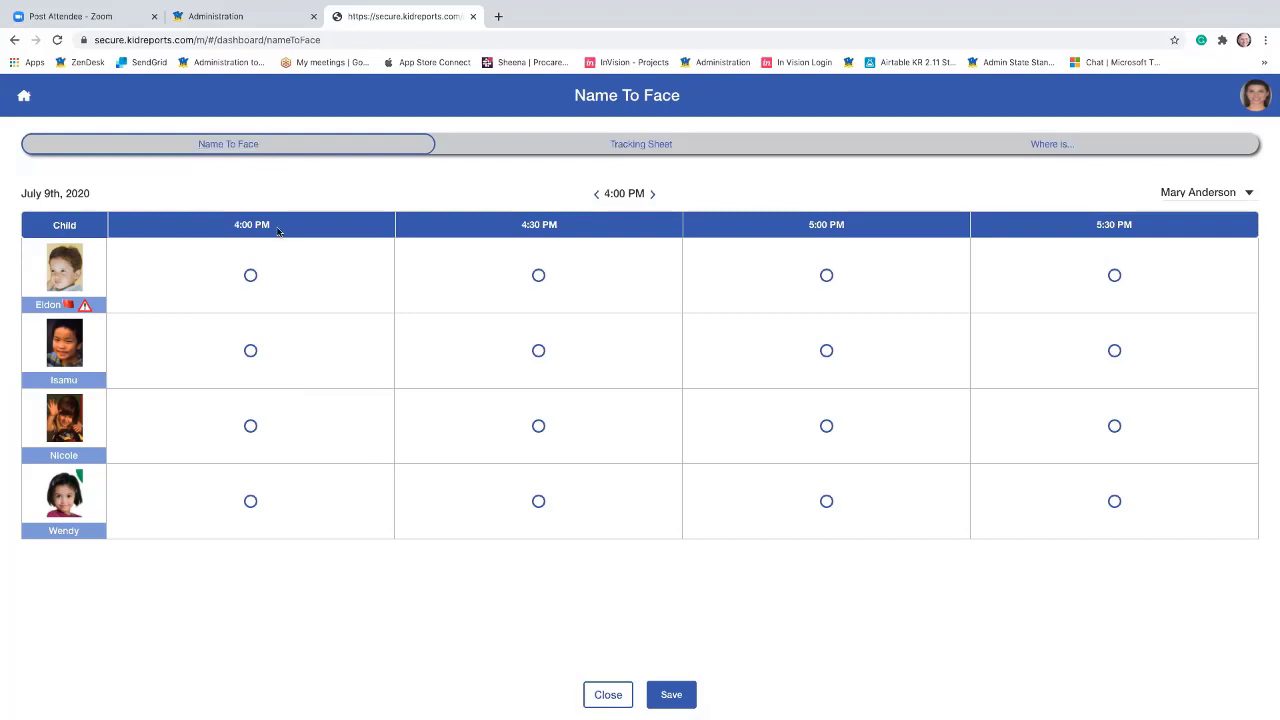
{"action": "left_click", "coordinate": [250, 275]}
{"action": "left_click", "coordinate": [250, 350]}
{"action": "left_click", "coordinate": [250, 425]}
{"action": "left_click", "coordinate": [250, 501]}
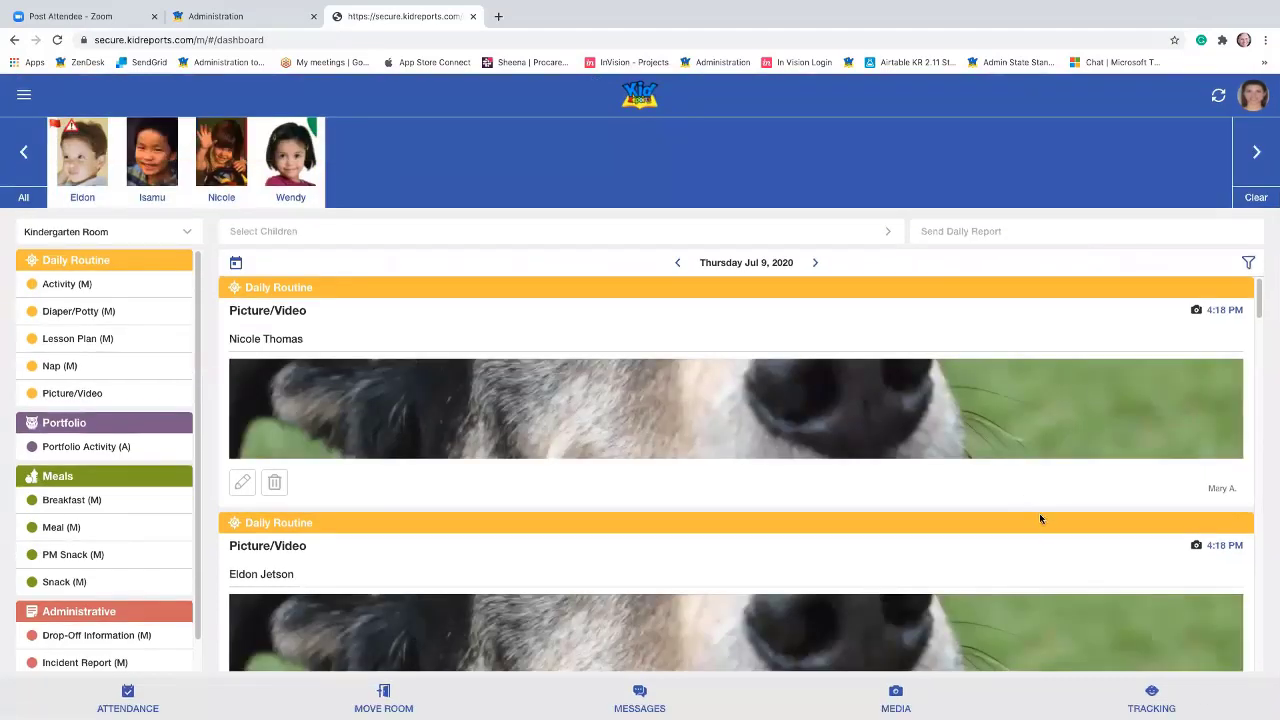
{"action": "left_click", "coordinate": [1152, 697]}
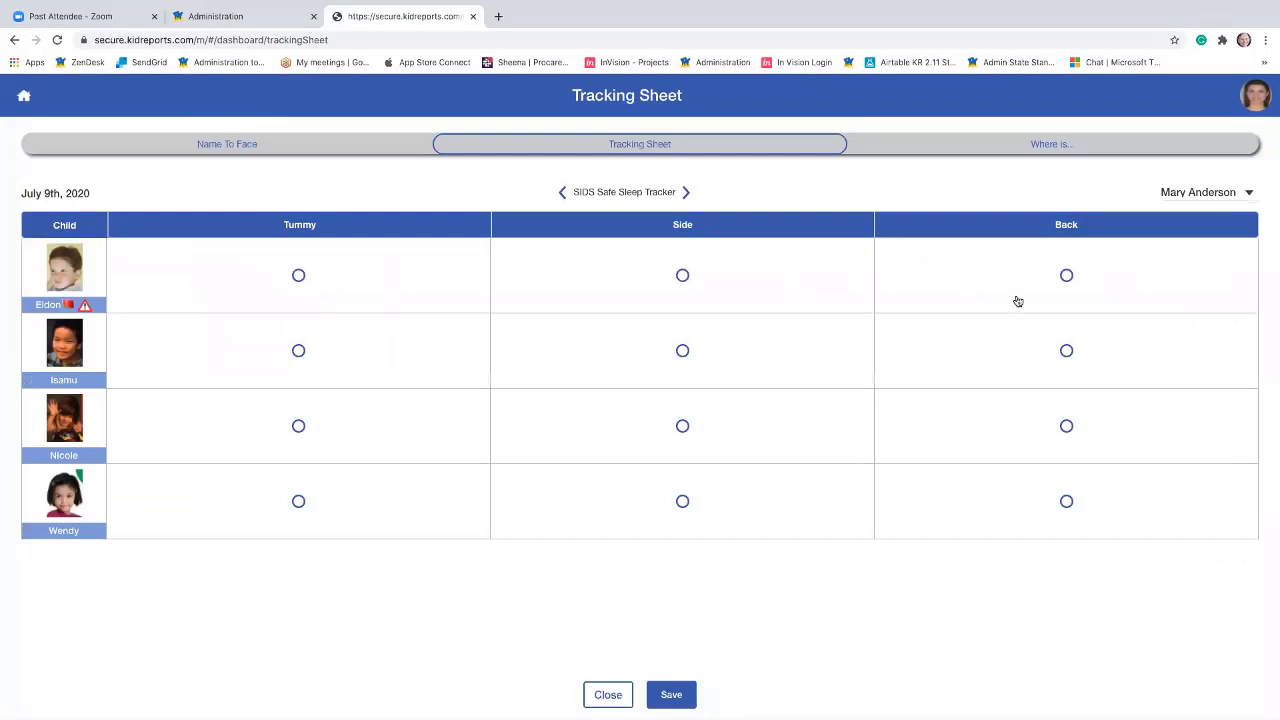
{"action": "left_click", "coordinate": [1047, 145]}
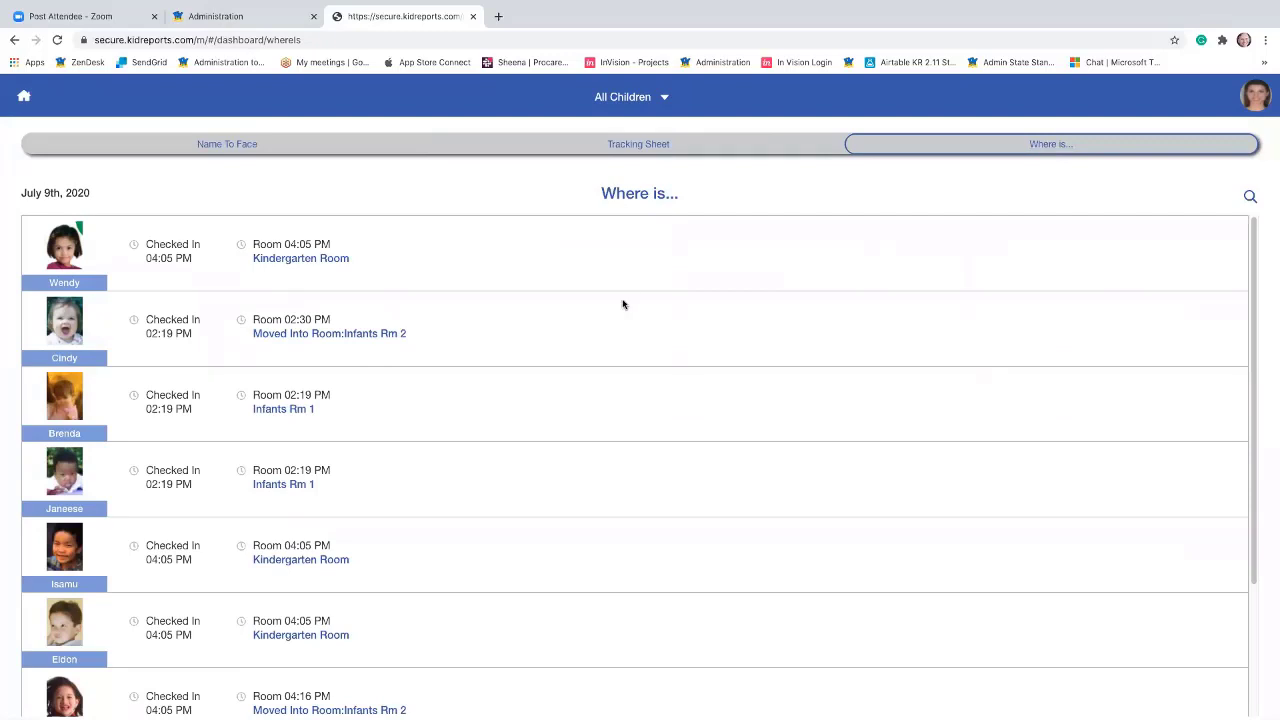
Filter the Where is... list to show only Kindergarten Room children.
{"action": "scroll", "coordinate": [726, 420], "scroll_direction": "down", "scroll_amount": 2}
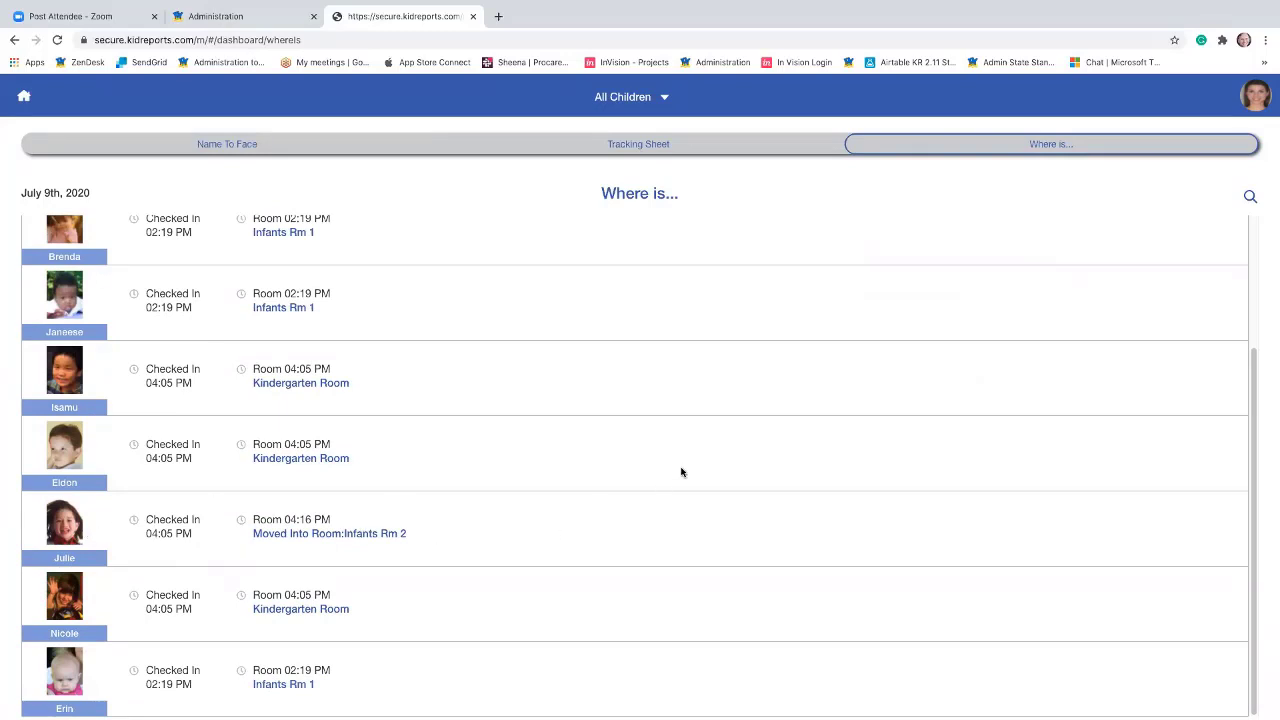
{"action": "scroll", "coordinate": [681, 470], "scroll_direction": "up", "scroll_amount": 2}
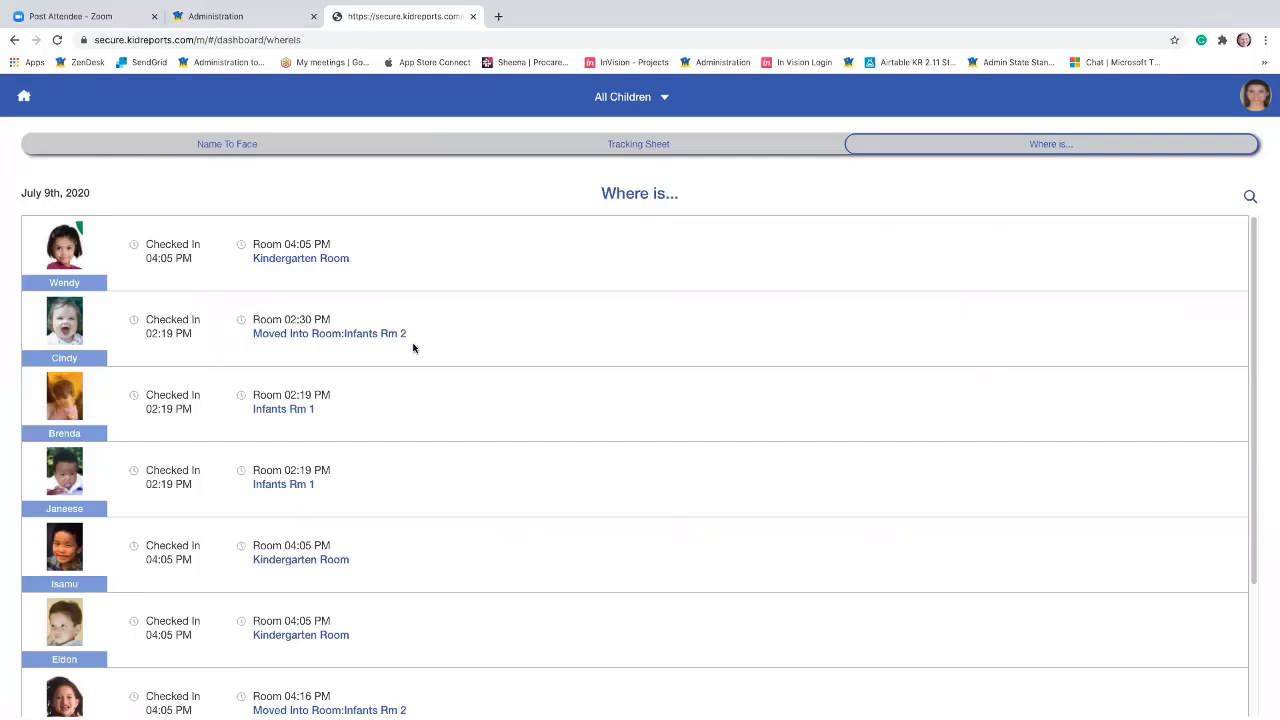
{"action": "left_click", "coordinate": [648, 98]}
{"action": "scroll", "coordinate": [650, 100], "scroll_direction": "up", "scroll_amount": 3}
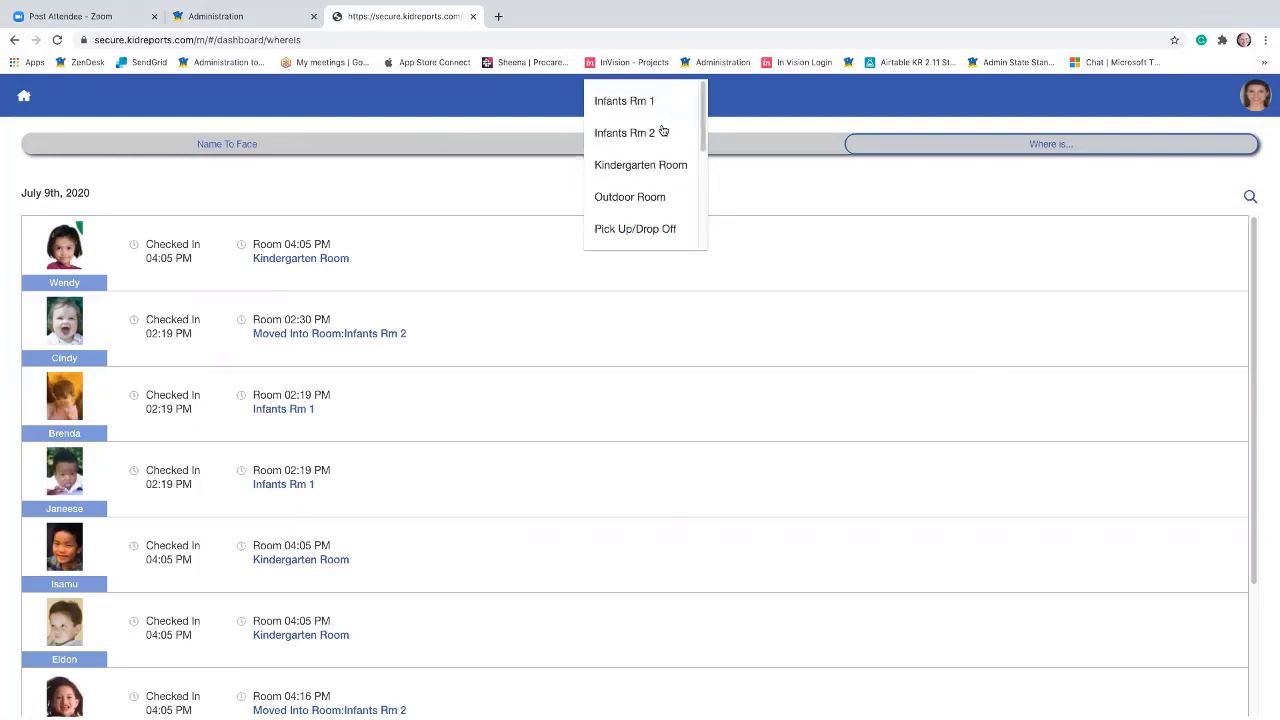
{"action": "left_click", "coordinate": [656, 166]}
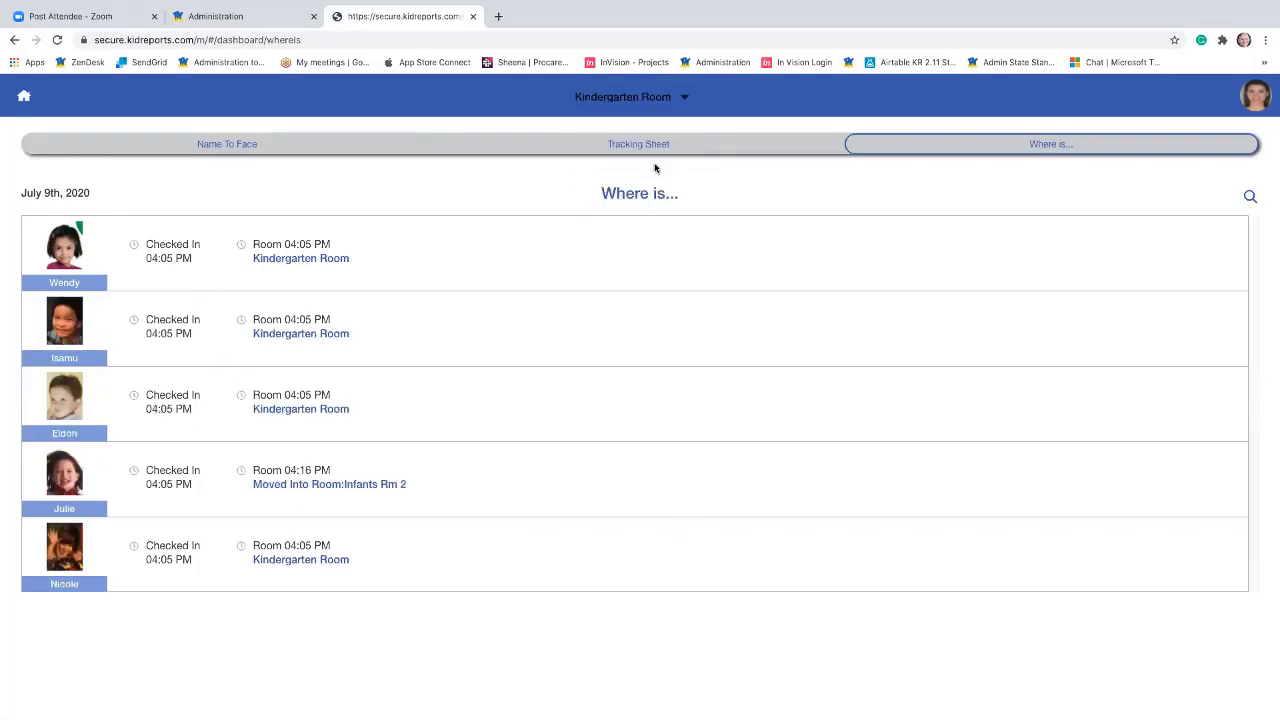
{"action": "left_click", "coordinate": [684, 98]}
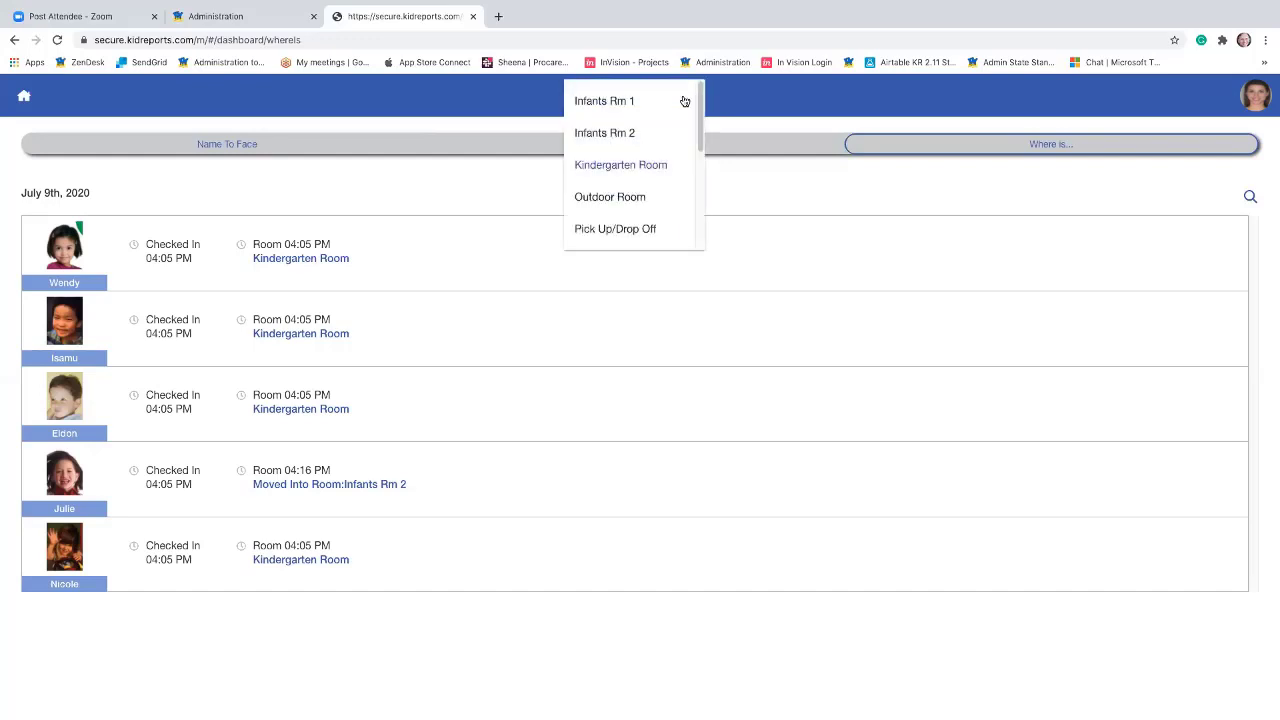
{"action": "left_click", "coordinate": [646, 166]}
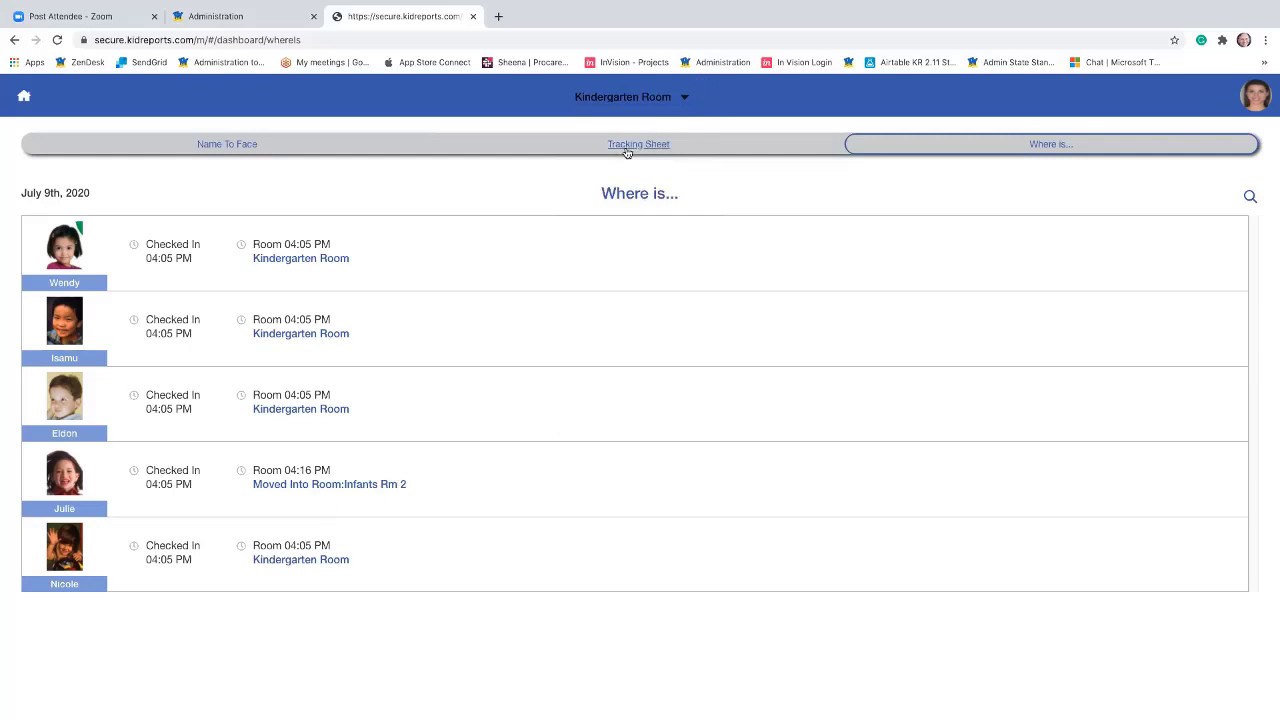
Filter to Infants Rm 2, switch back to All Children, and return Home.
{"action": "left_click", "coordinate": [652, 100]}
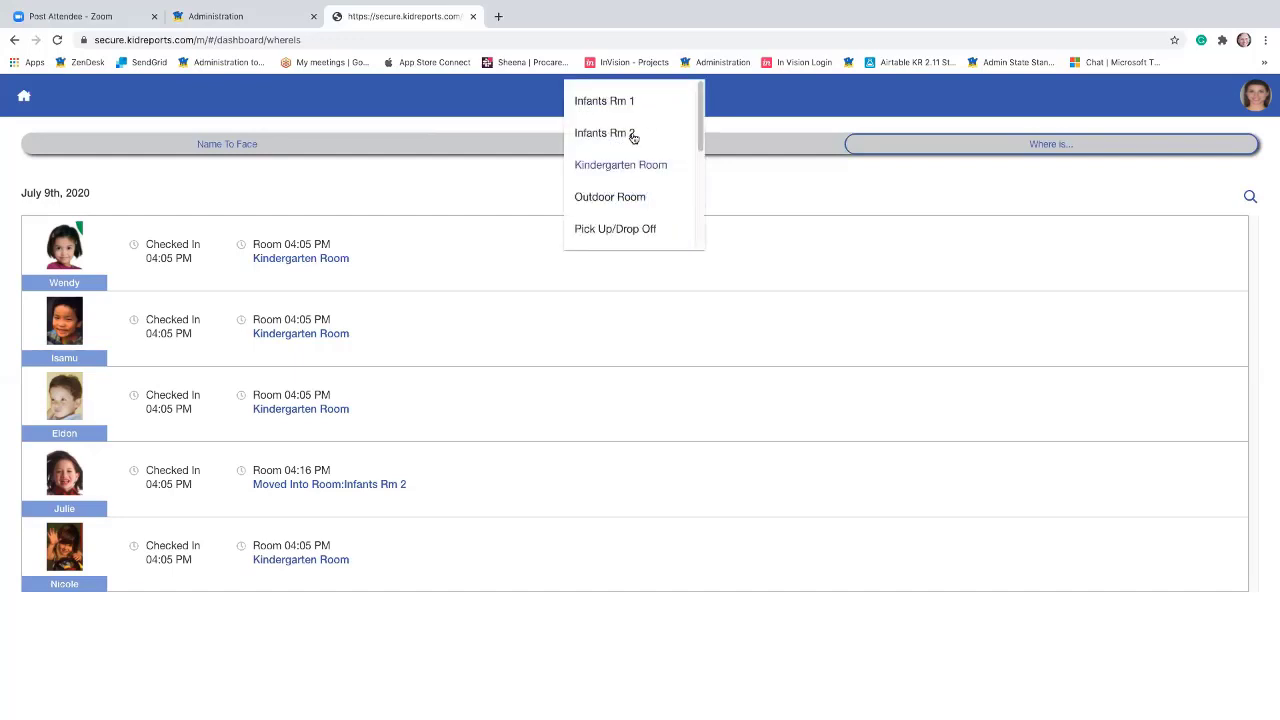
{"action": "left_click", "coordinate": [632, 135]}
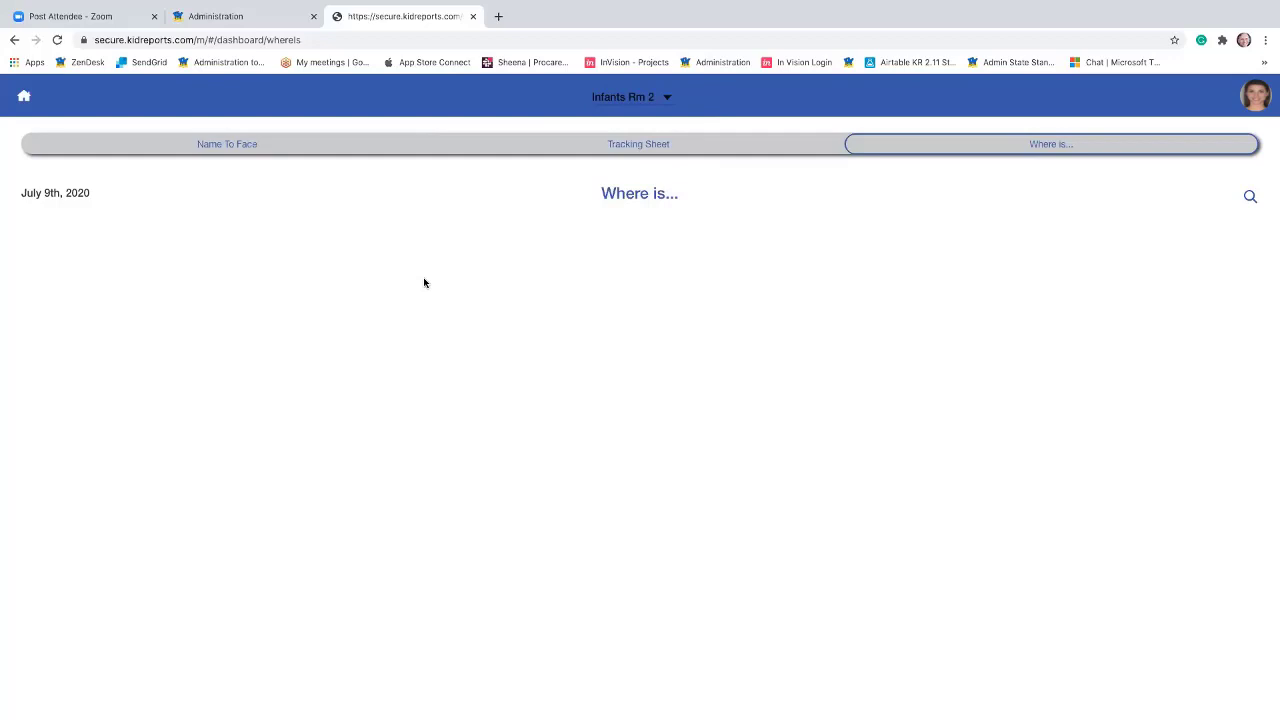
{"action": "left_click", "coordinate": [655, 97]}
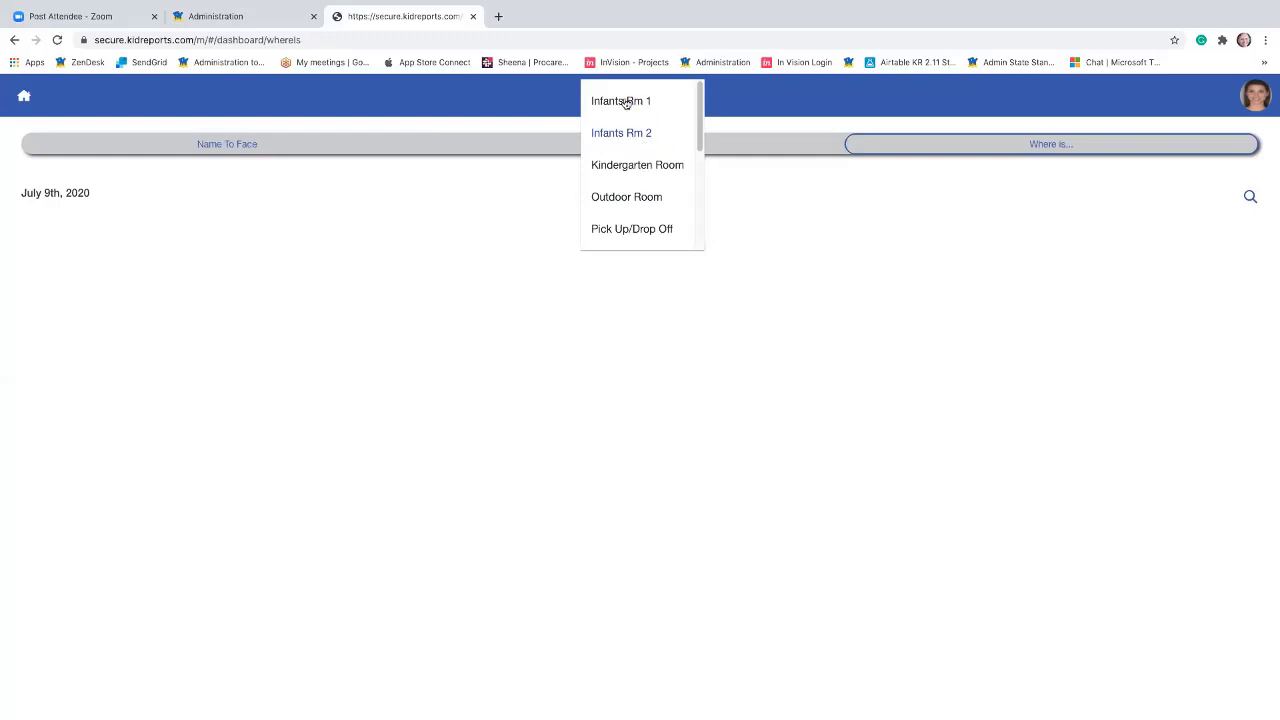
{"action": "scroll", "coordinate": [640, 211], "scroll_direction": "down", "scroll_amount": 3}
{"action": "left_click", "coordinate": [629, 229]}
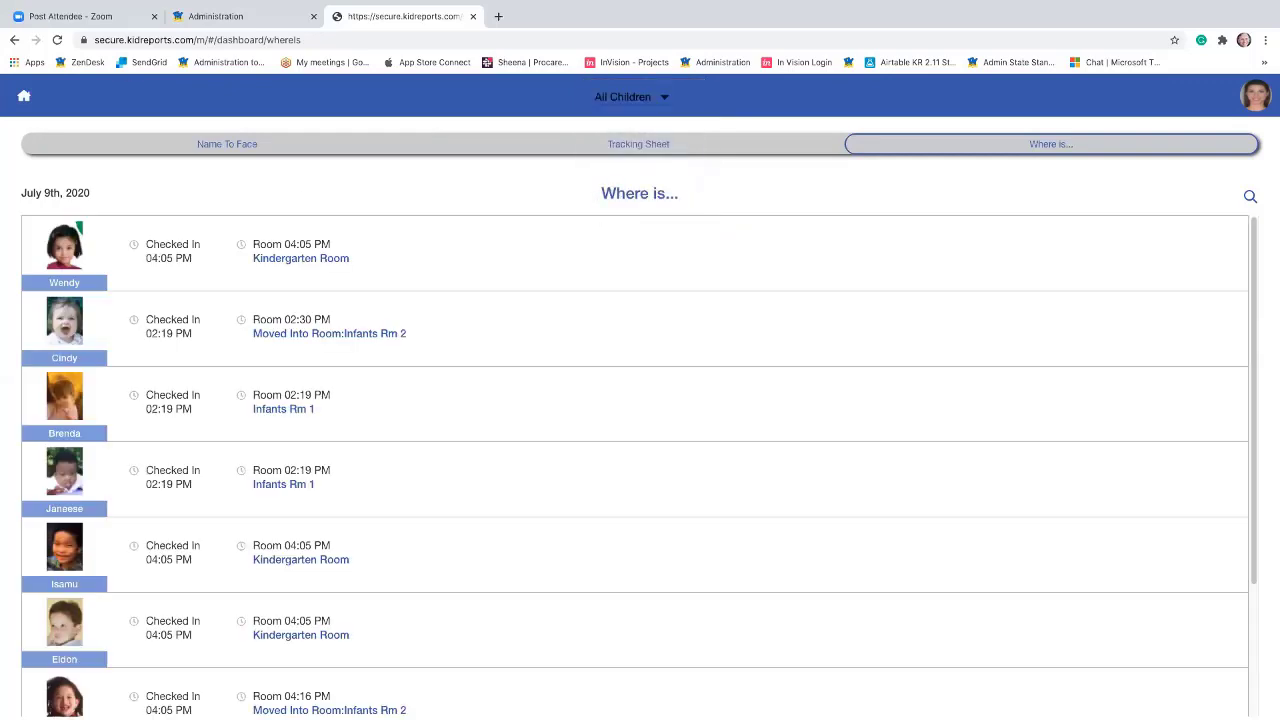
{"action": "left_click", "coordinate": [26, 98]}
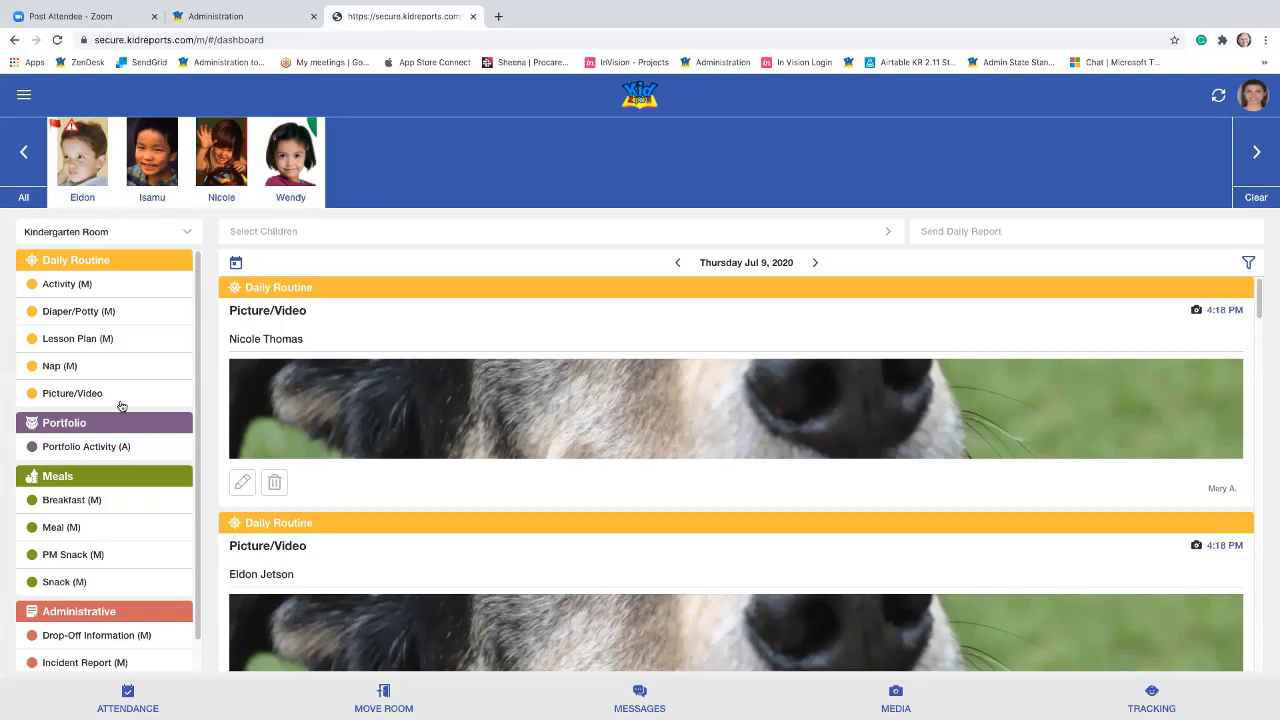
{"action": "scroll", "coordinate": [122, 407], "scroll_direction": "down", "scroll_amount": 1}
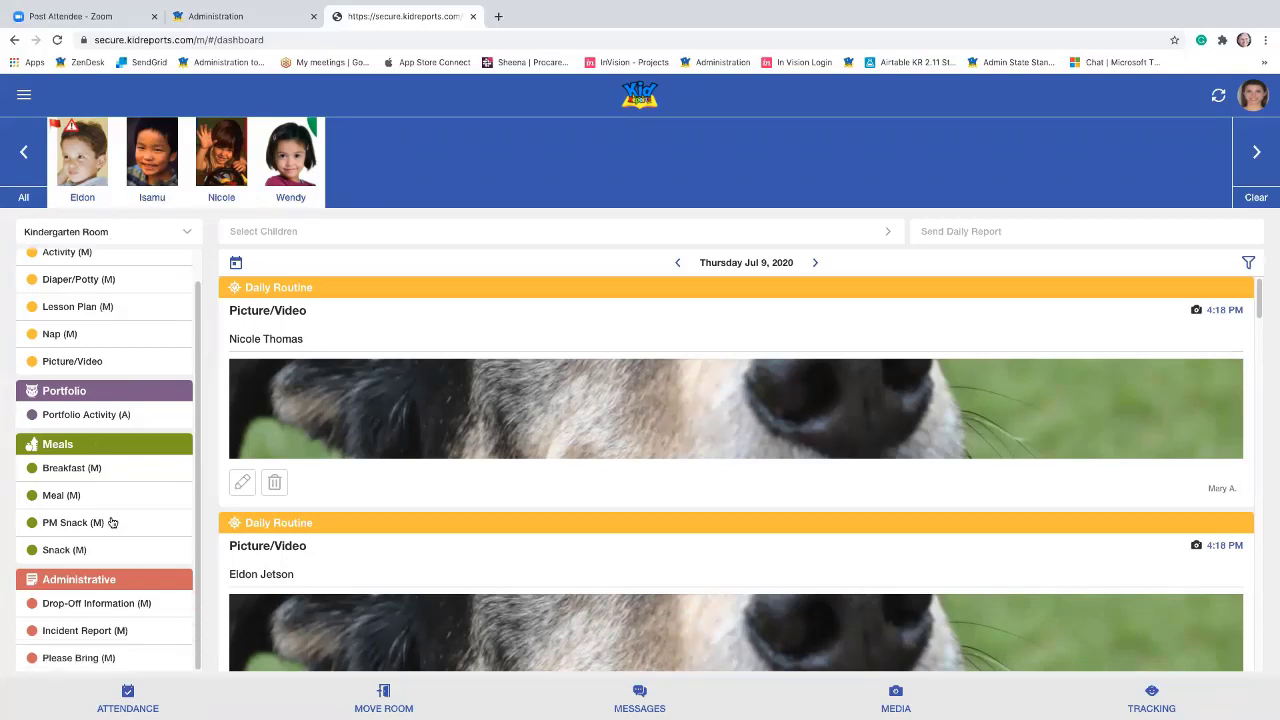
{"action": "left_click", "coordinate": [88, 604]}
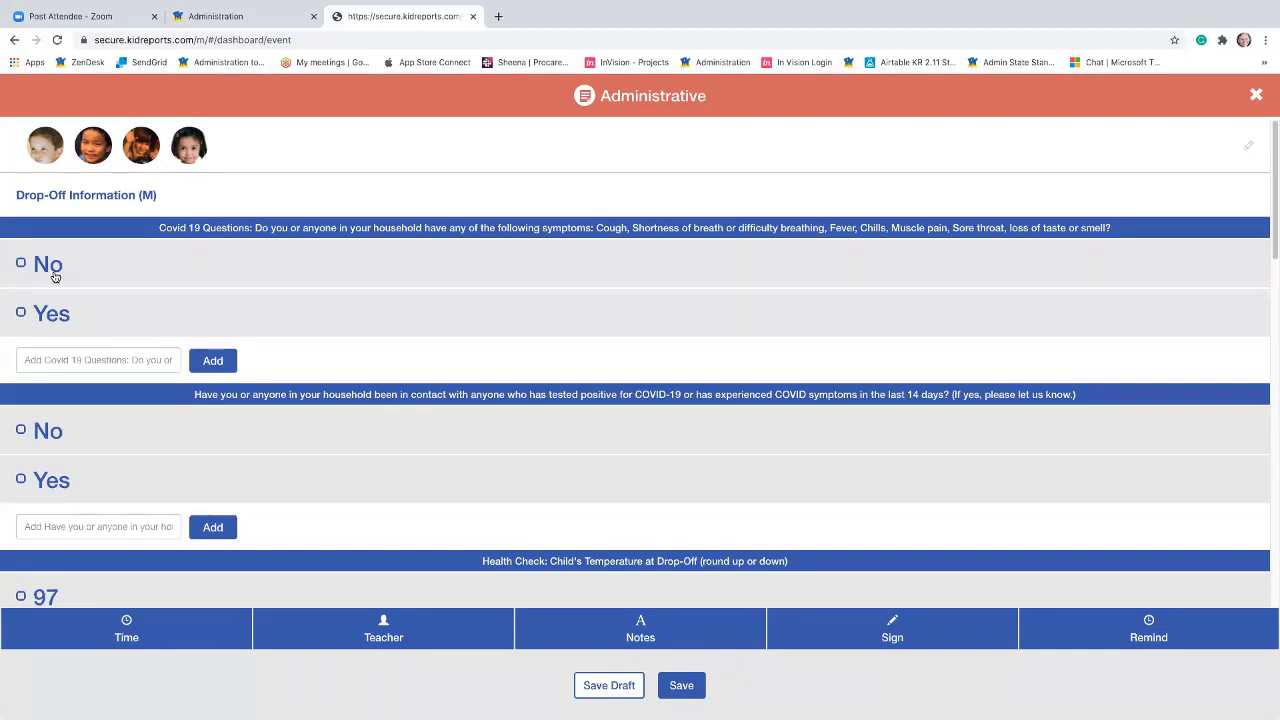
{"action": "scroll", "coordinate": [780, 340], "scroll_direction": "down", "scroll_amount": 3}
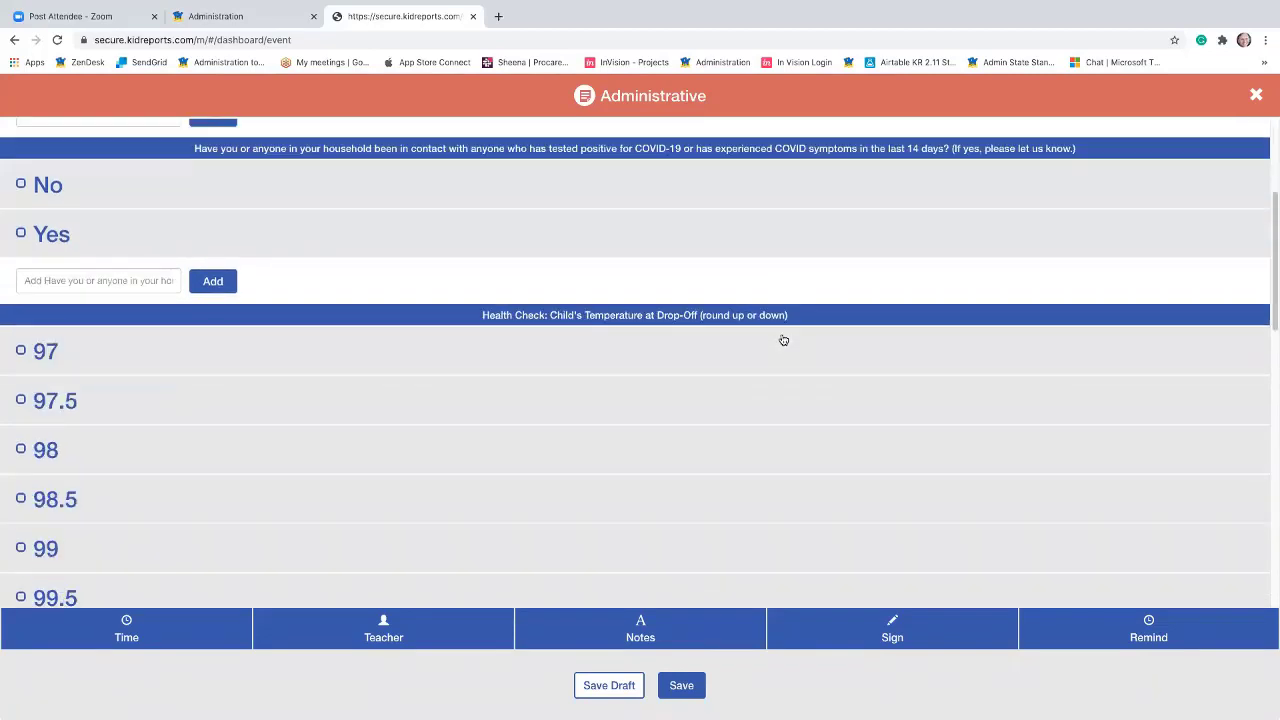
{"action": "scroll", "coordinate": [803, 439], "scroll_direction": "down", "scroll_amount": 2}
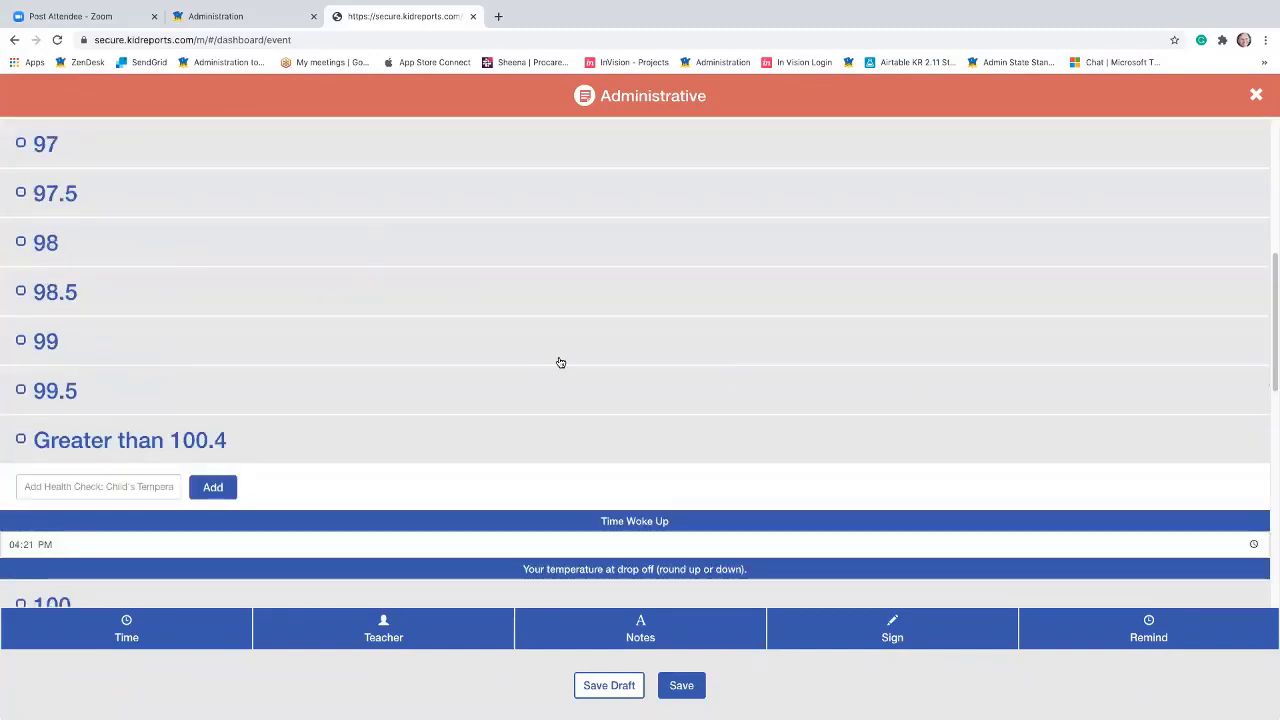
{"action": "scroll", "coordinate": [860, 350], "scroll_direction": "down", "scroll_amount": 2}
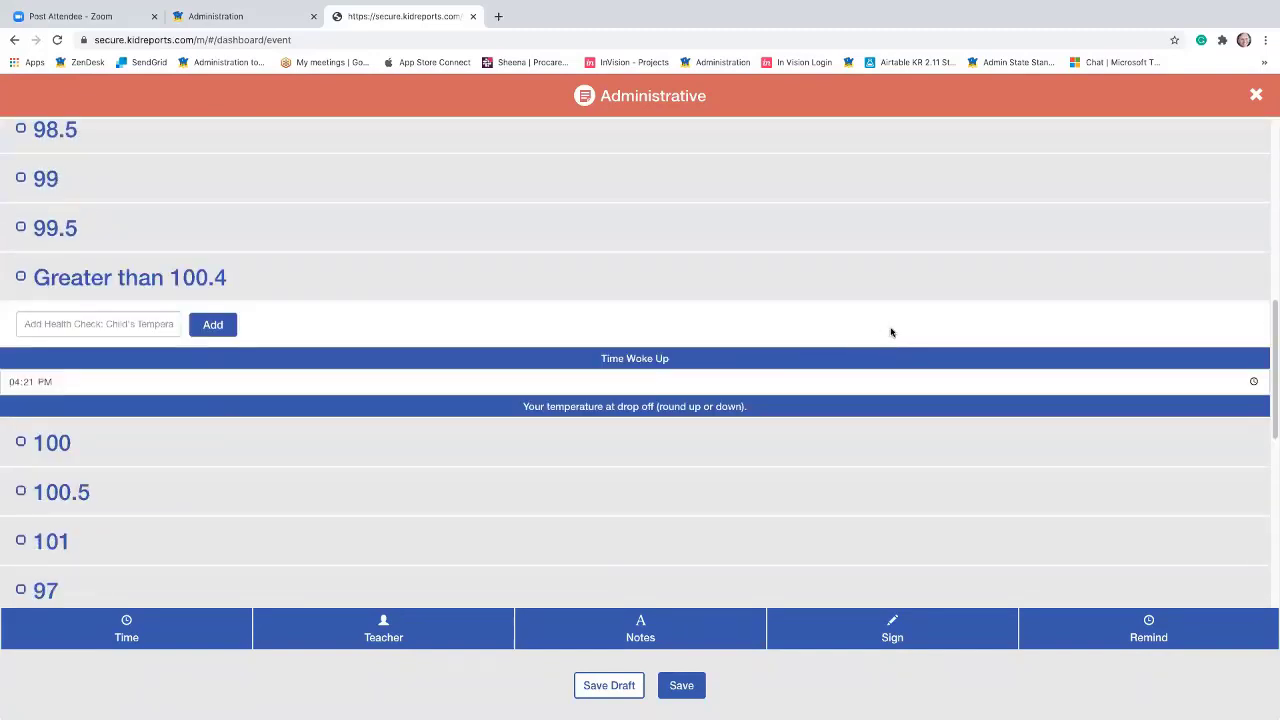
{"action": "scroll", "coordinate": [894, 331], "scroll_direction": "down", "scroll_amount": 3}
{"action": "scroll", "coordinate": [895, 335], "scroll_direction": "down", "scroll_amount": 3}
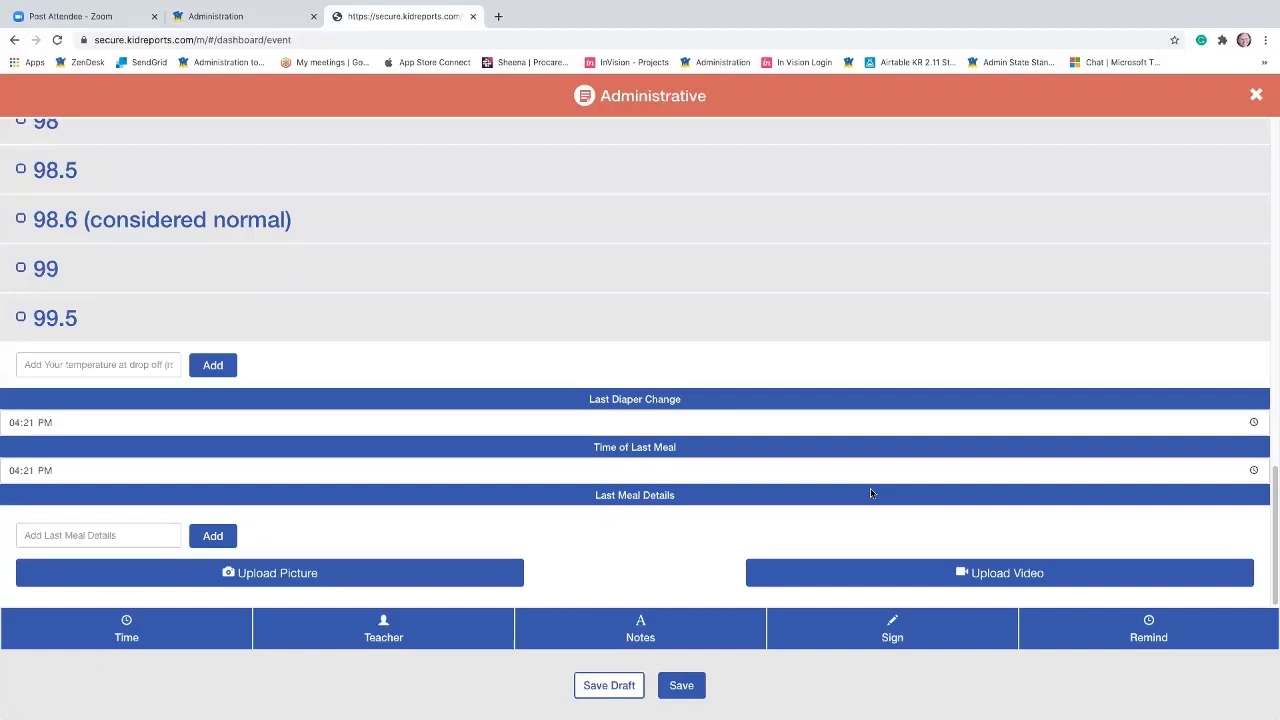
{"action": "left_click", "coordinate": [636, 632]}
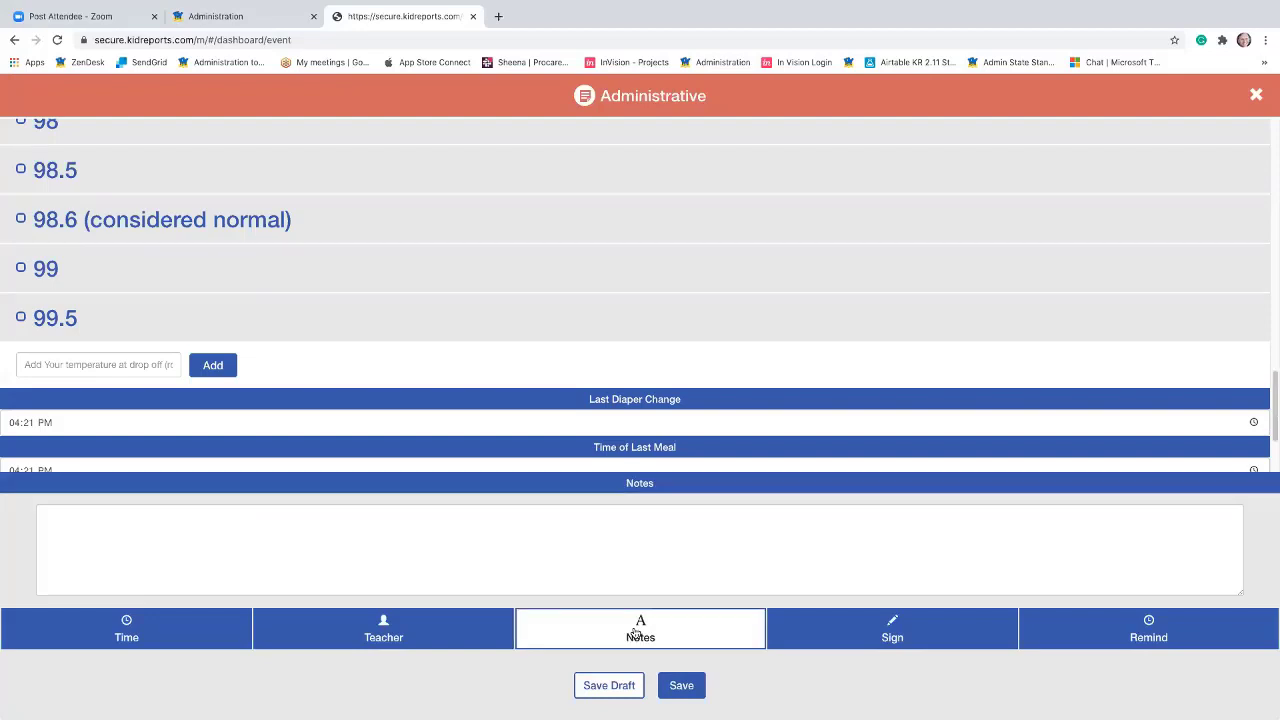
{"action": "left_click", "coordinate": [680, 515]}
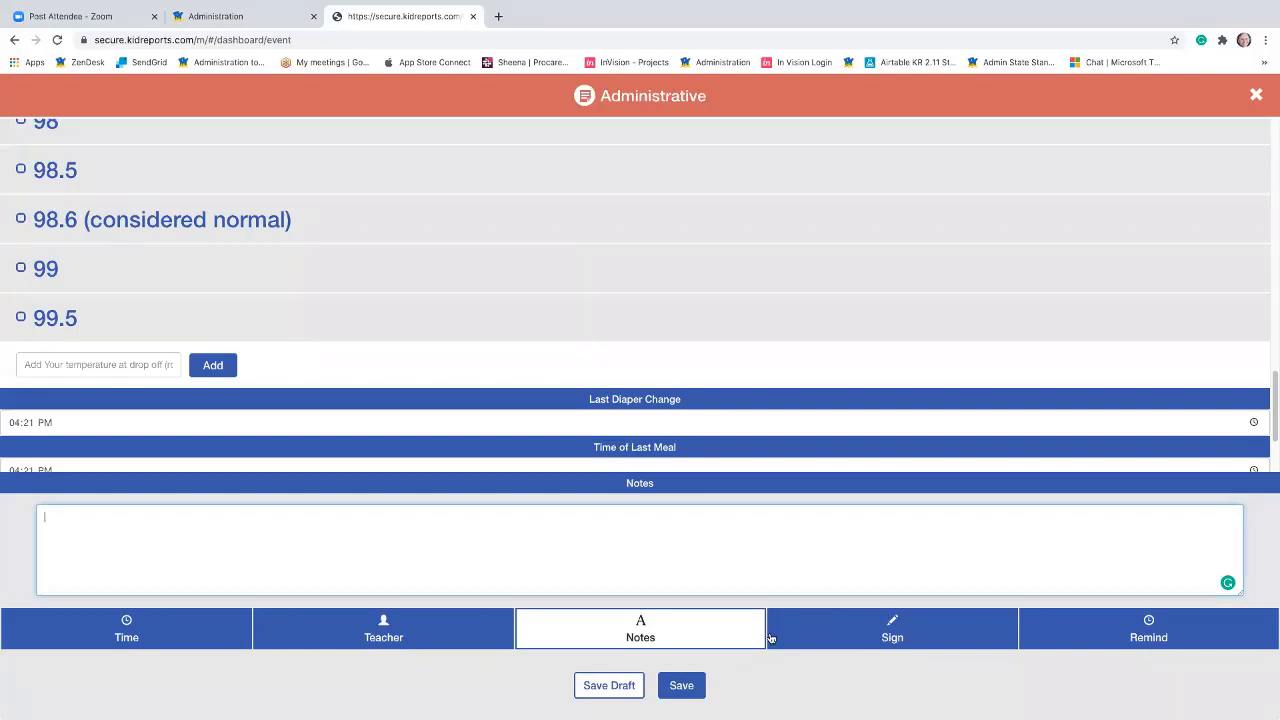
{"action": "left_click", "coordinate": [1252, 97]}
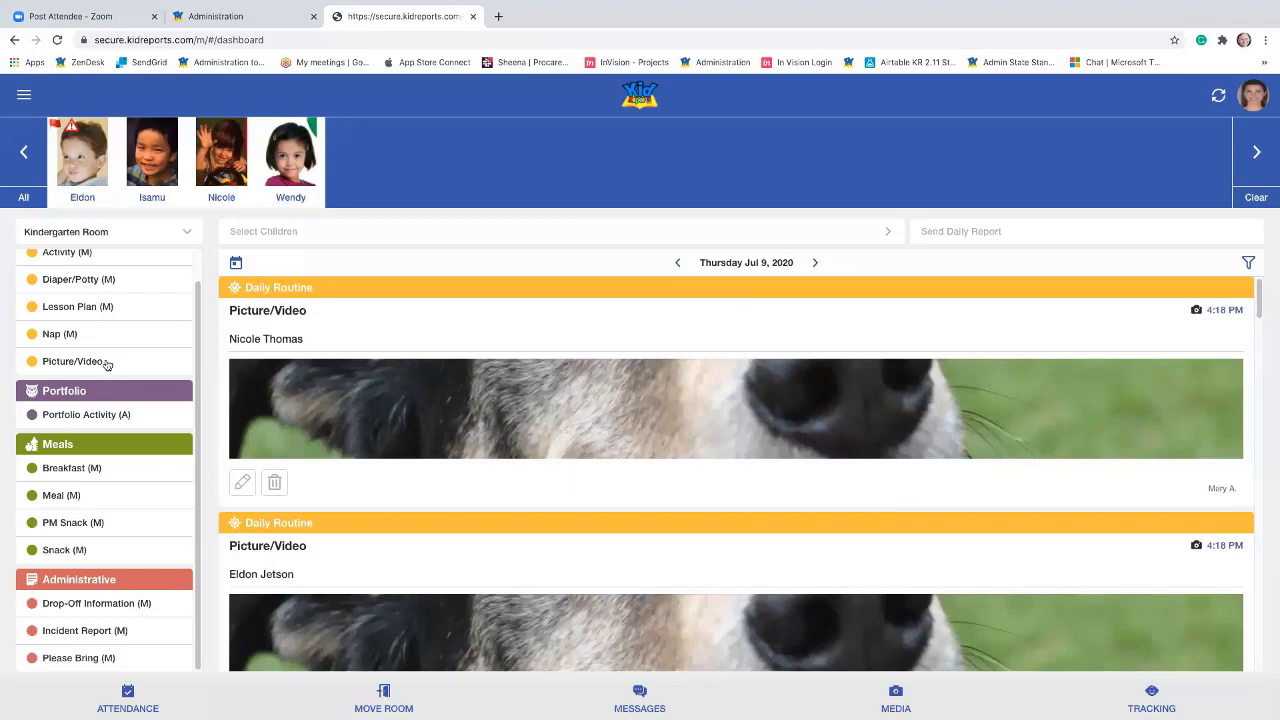
Open the Meals food list, scroll through its items, and close it without recording anything.
{"action": "scroll", "coordinate": [88, 378], "scroll_direction": "up", "scroll_amount": 1}
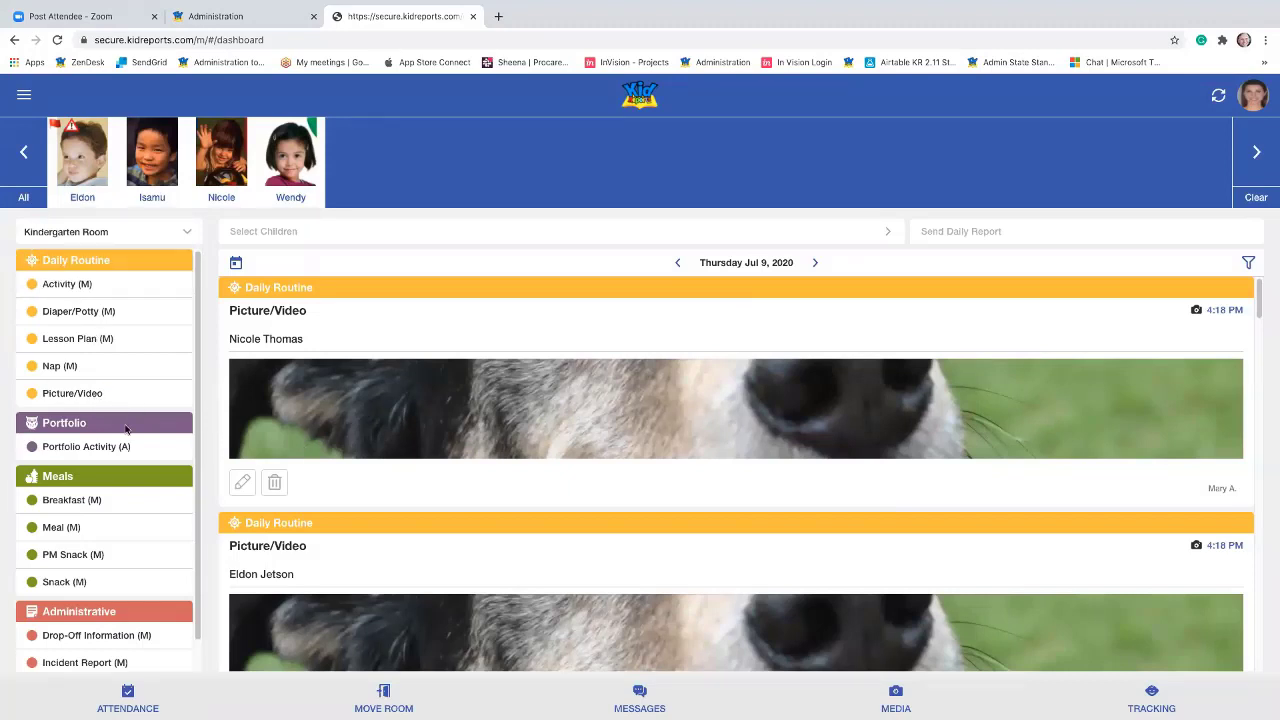
{"action": "left_click", "coordinate": [57, 528]}
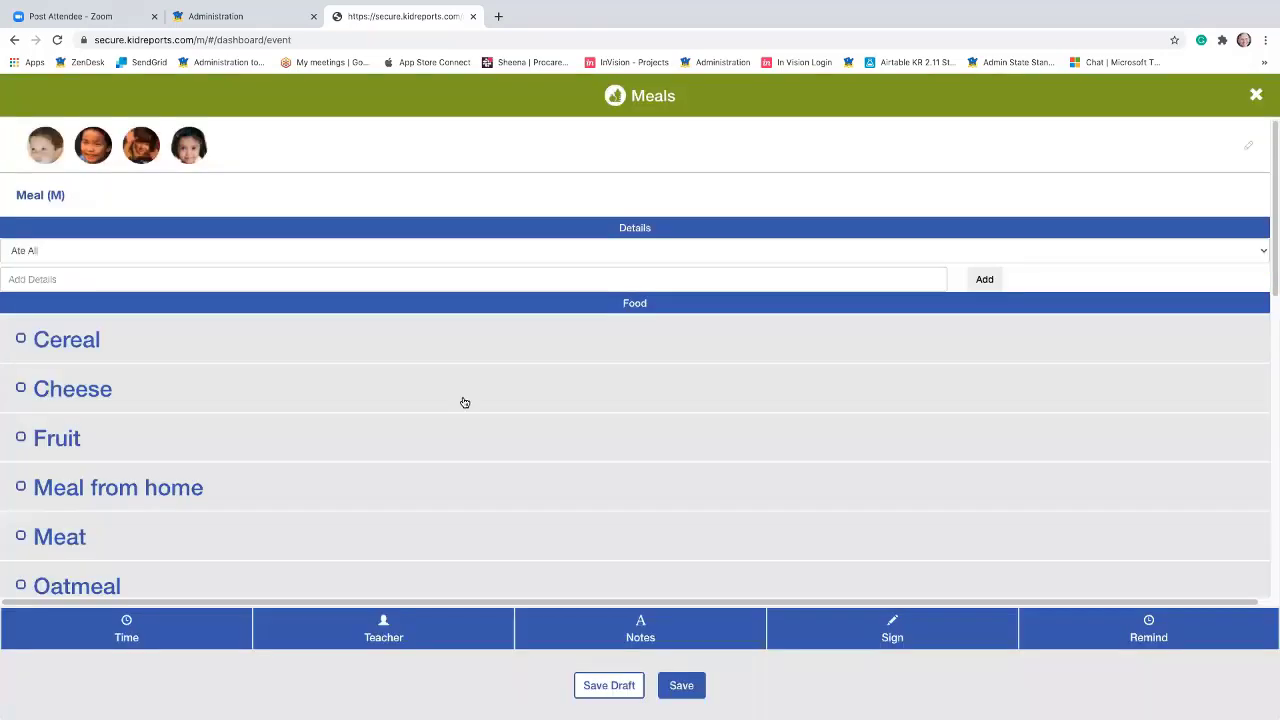
{"action": "scroll", "coordinate": [826, 425], "scroll_direction": "down", "scroll_amount": 5}
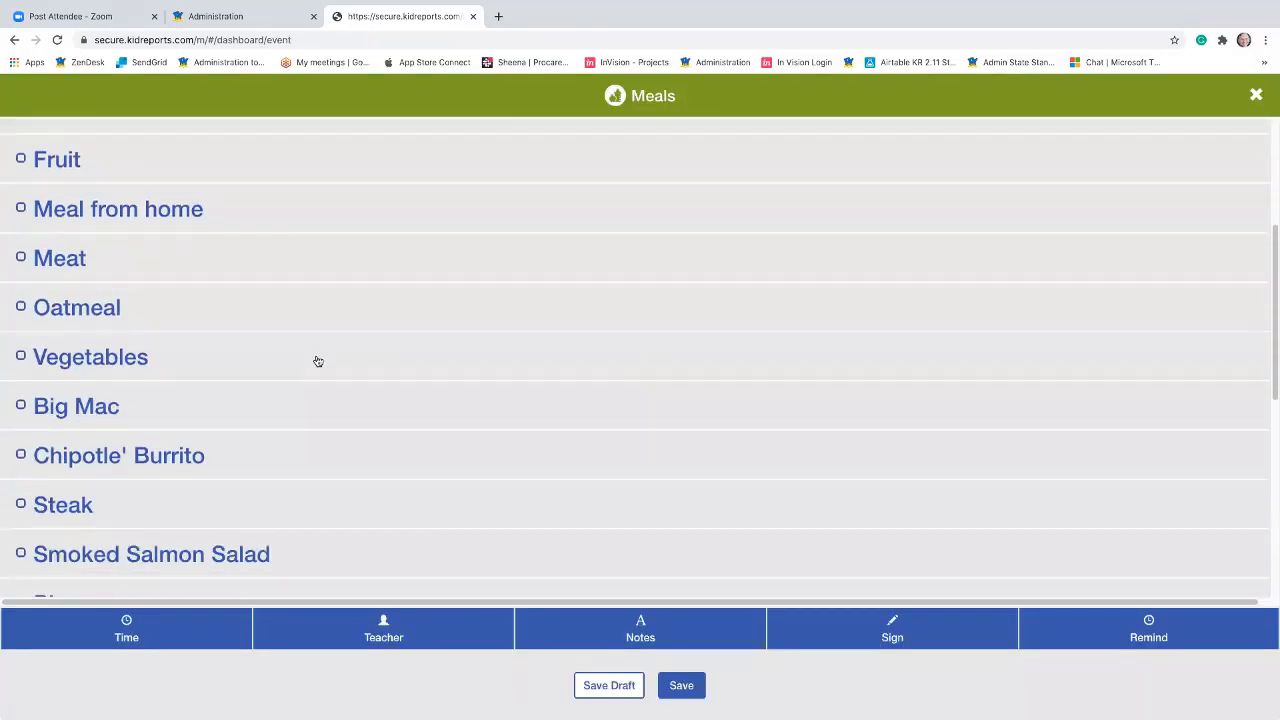
{"action": "scroll", "coordinate": [600, 427], "scroll_direction": "down", "scroll_amount": 2}
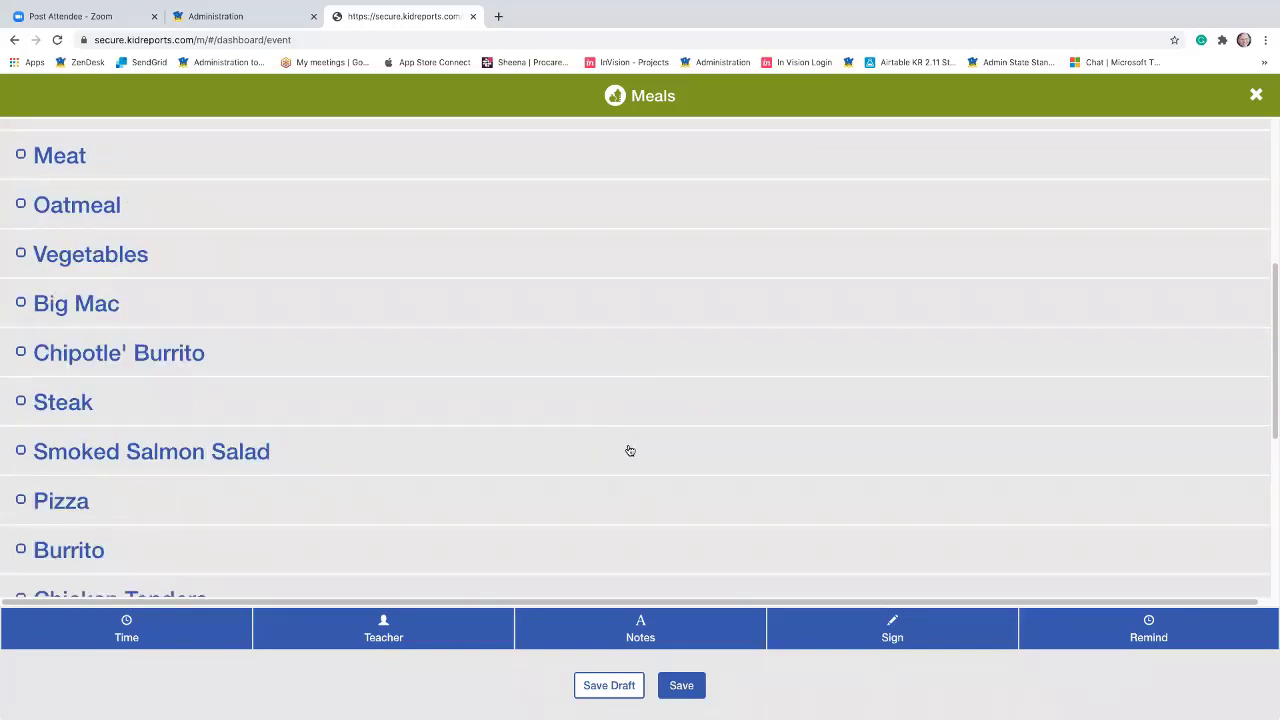
{"action": "scroll", "coordinate": [628, 450], "scroll_direction": "down", "scroll_amount": 2}
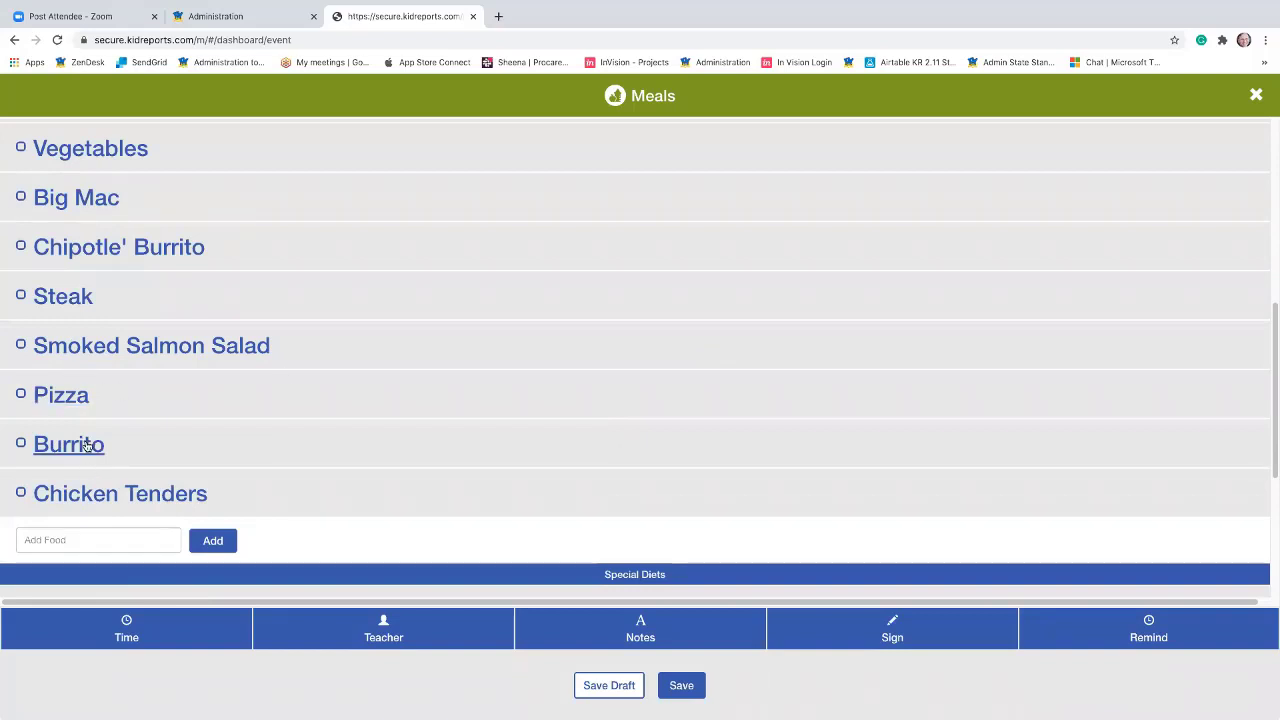
{"action": "scroll", "coordinate": [588, 305], "scroll_direction": "up", "scroll_amount": 1}
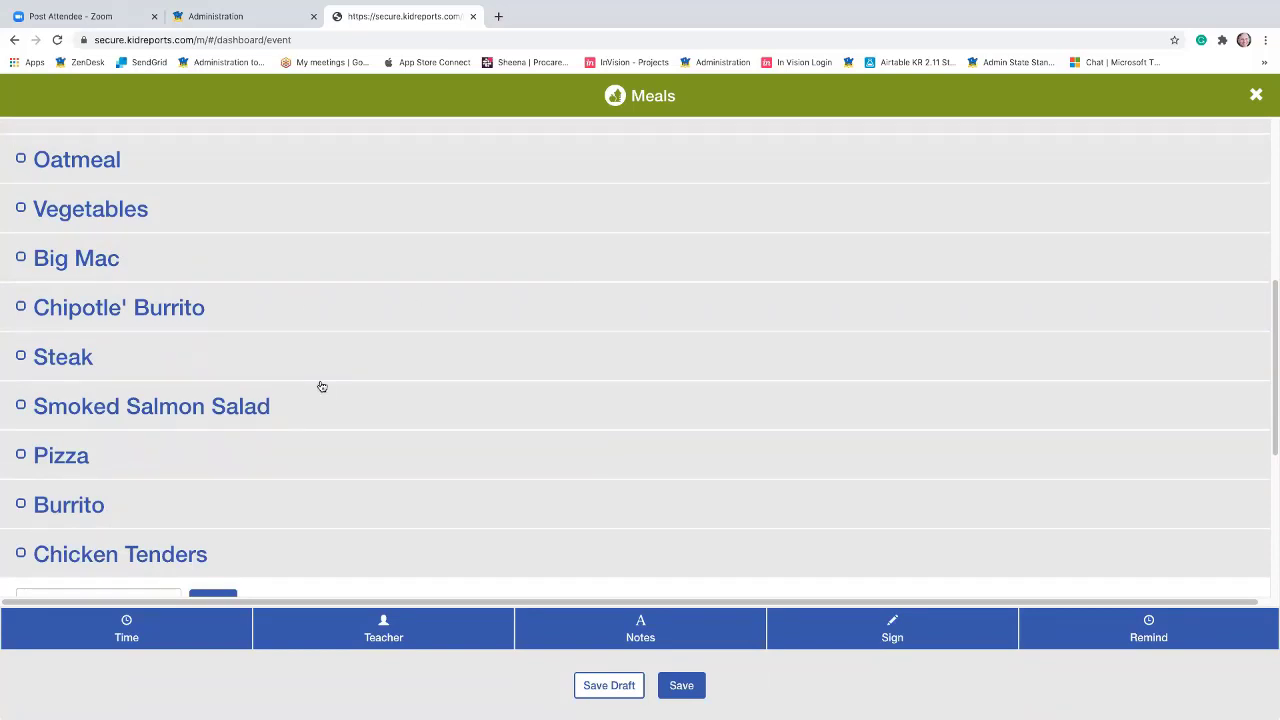
{"action": "left_click", "coordinate": [1256, 96]}
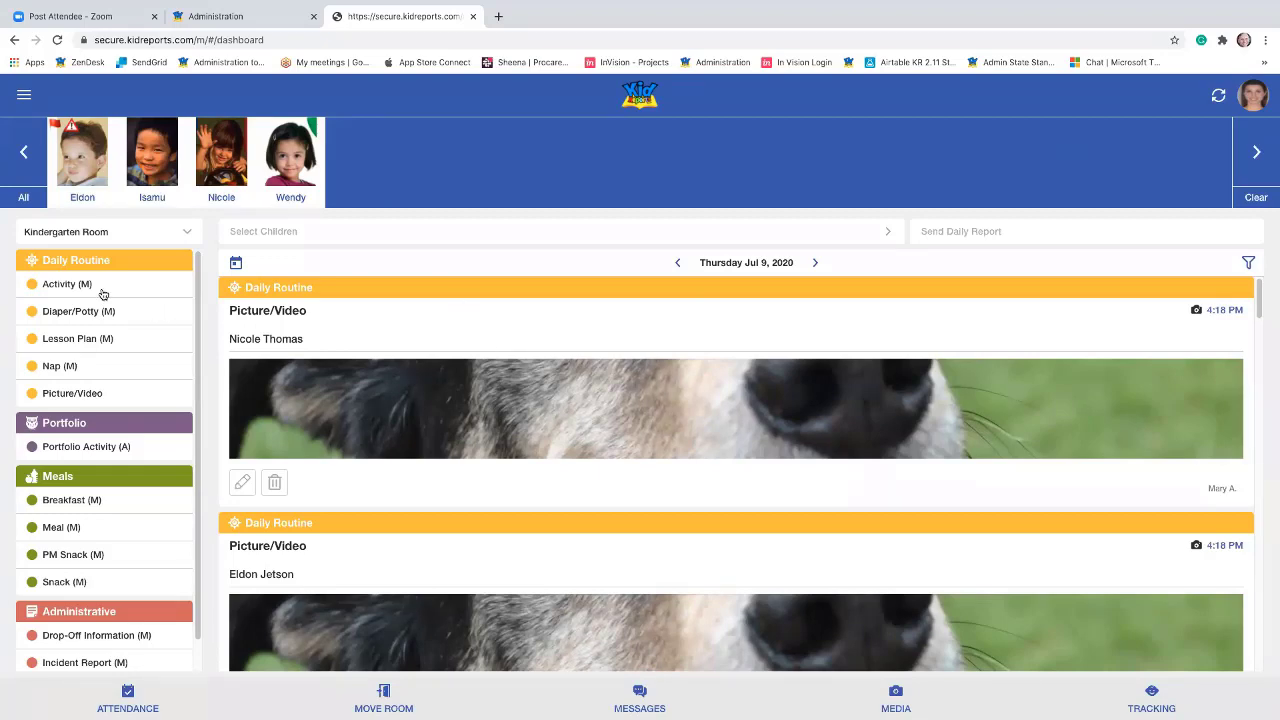
Open and close the Meal (M) form without saving, then refresh the dashboard.
{"action": "left_click", "coordinate": [82, 524]}
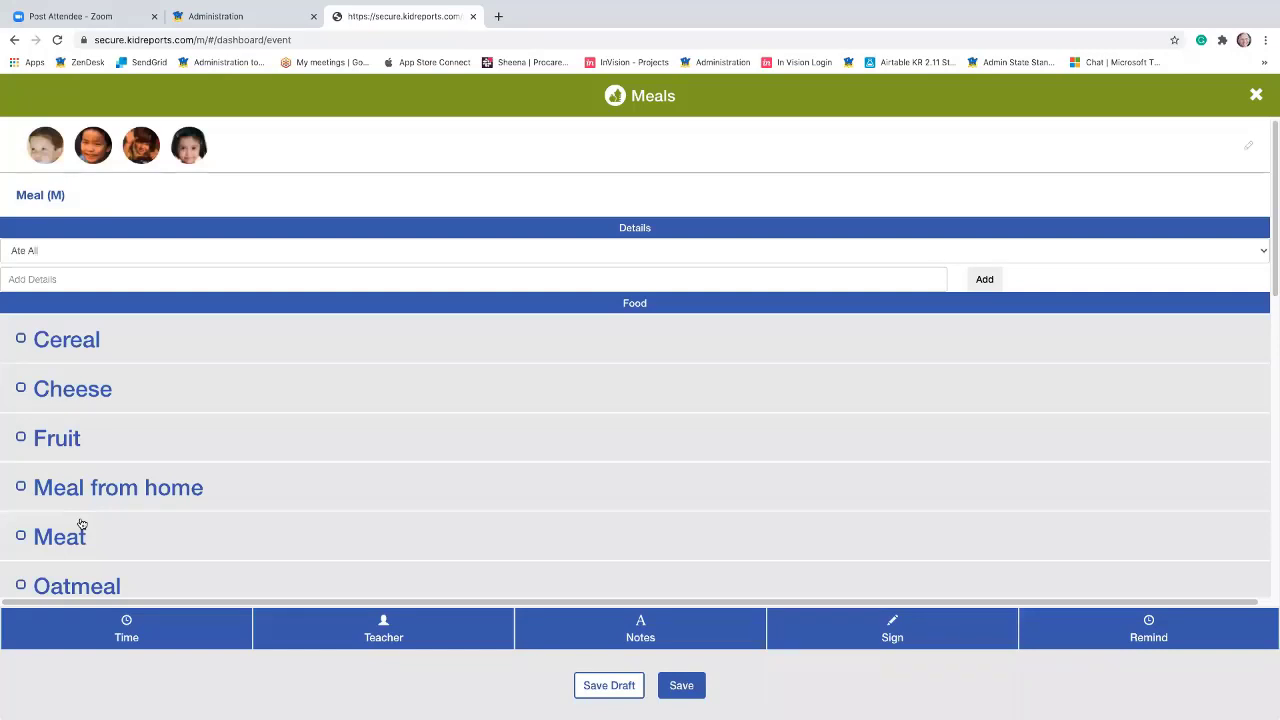
{"action": "left_click", "coordinate": [1257, 95]}
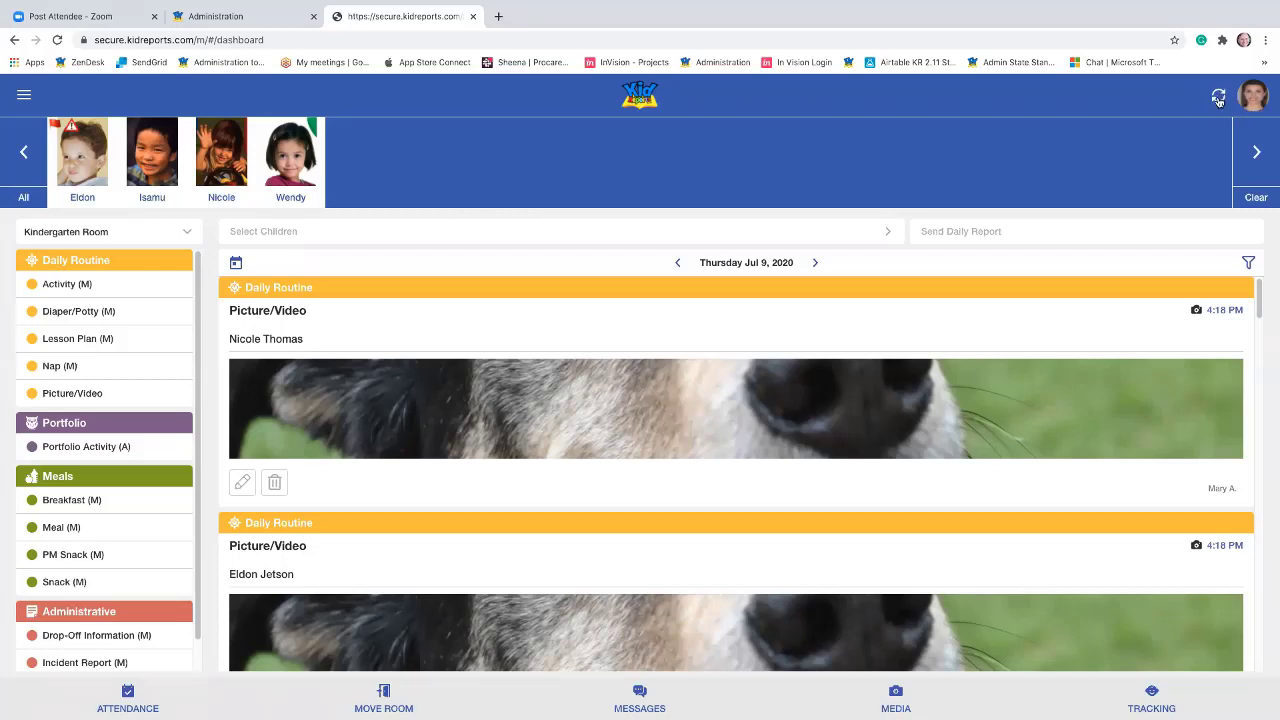
{"action": "left_click", "coordinate": [1218, 97]}
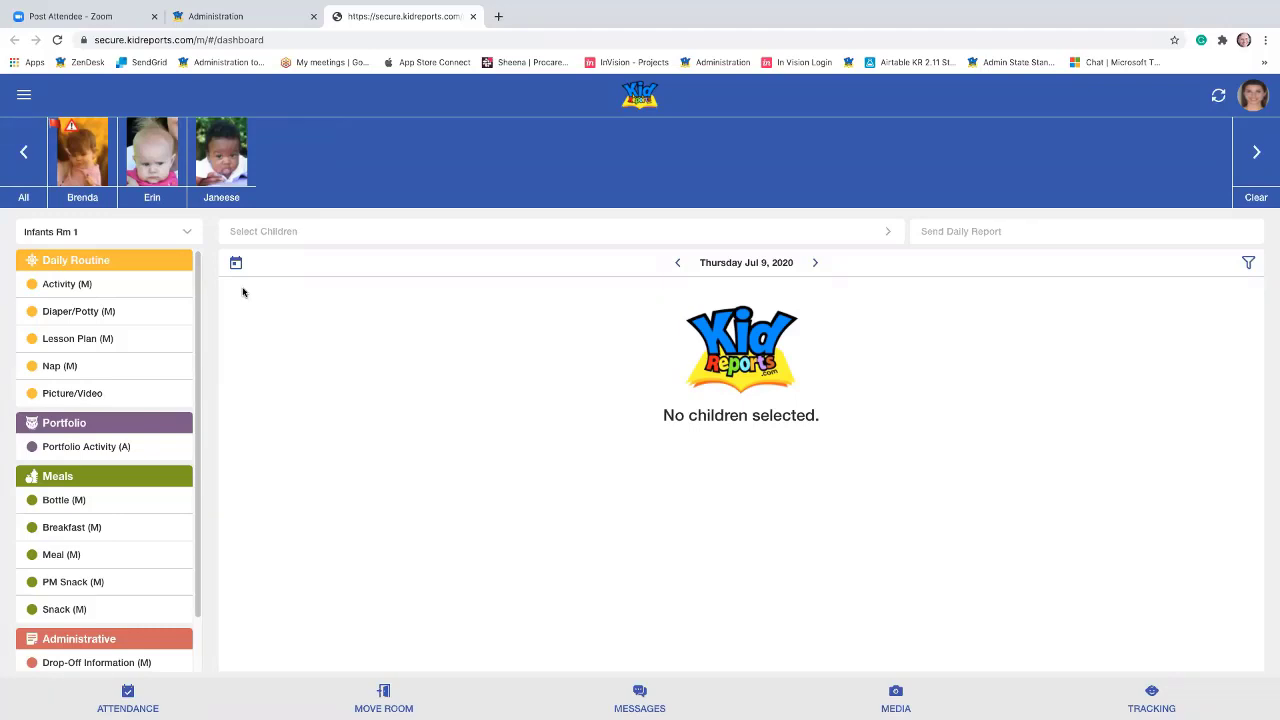
View the Edit Drafts, View Reminders and Quicklinks pages from the avatar menu.
{"action": "left_click", "coordinate": [1256, 97]}
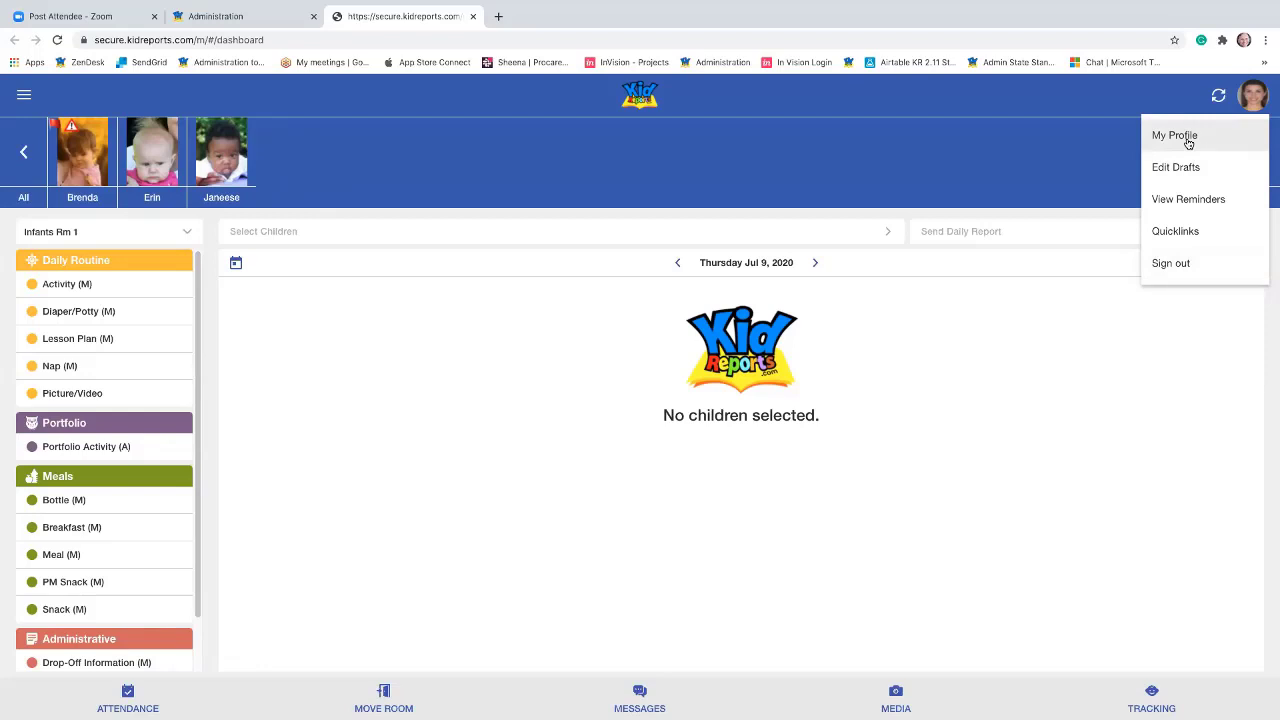
{"action": "left_click", "coordinate": [1188, 171]}
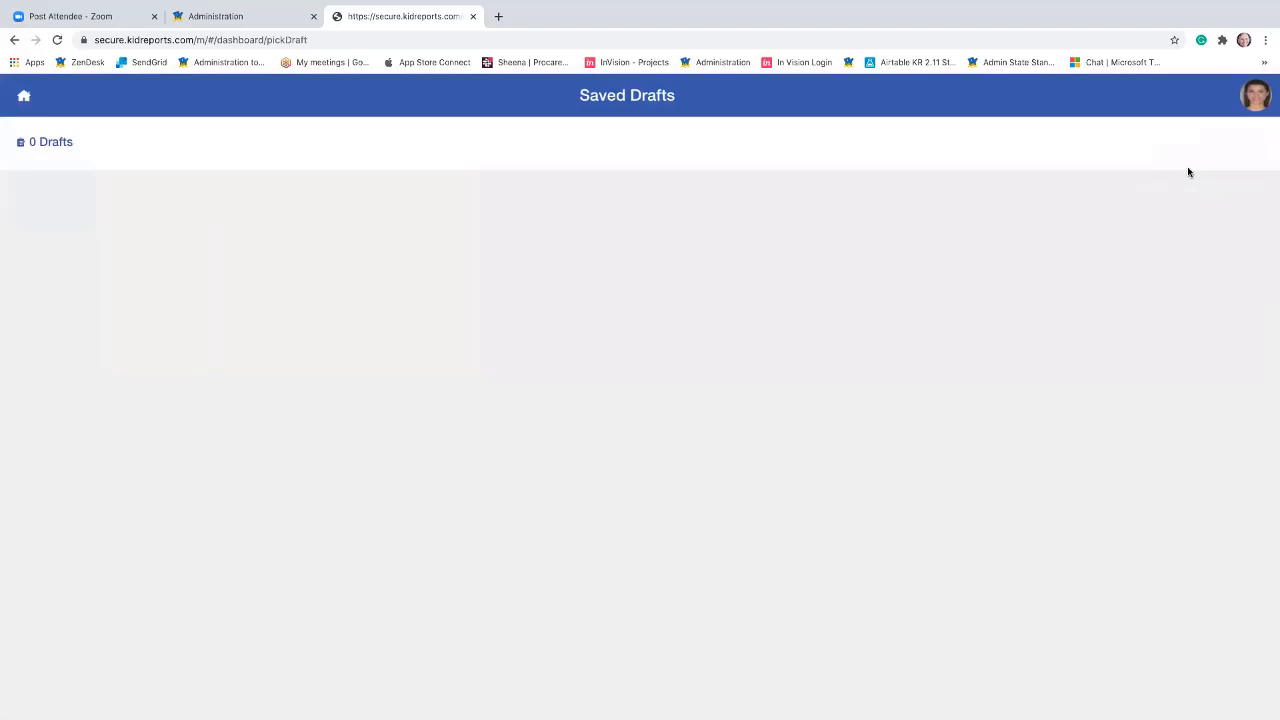
{"action": "left_click", "coordinate": [1252, 110]}
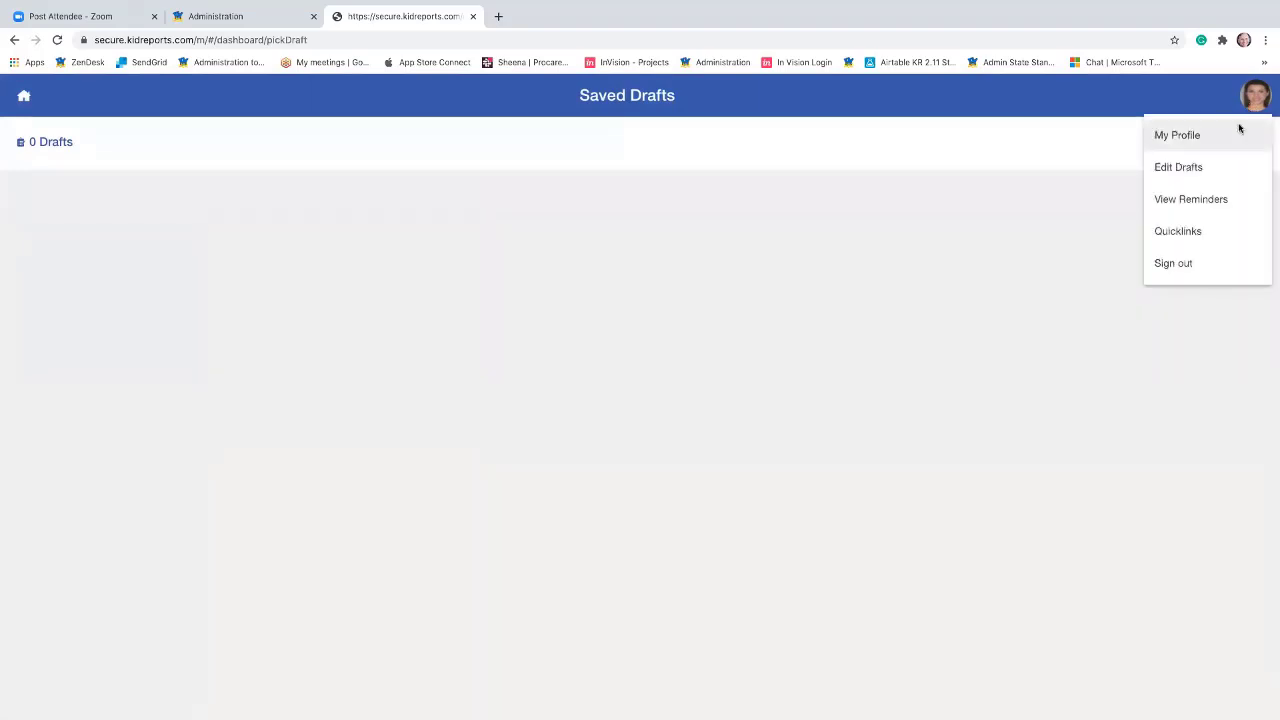
{"action": "left_click", "coordinate": [1210, 200]}
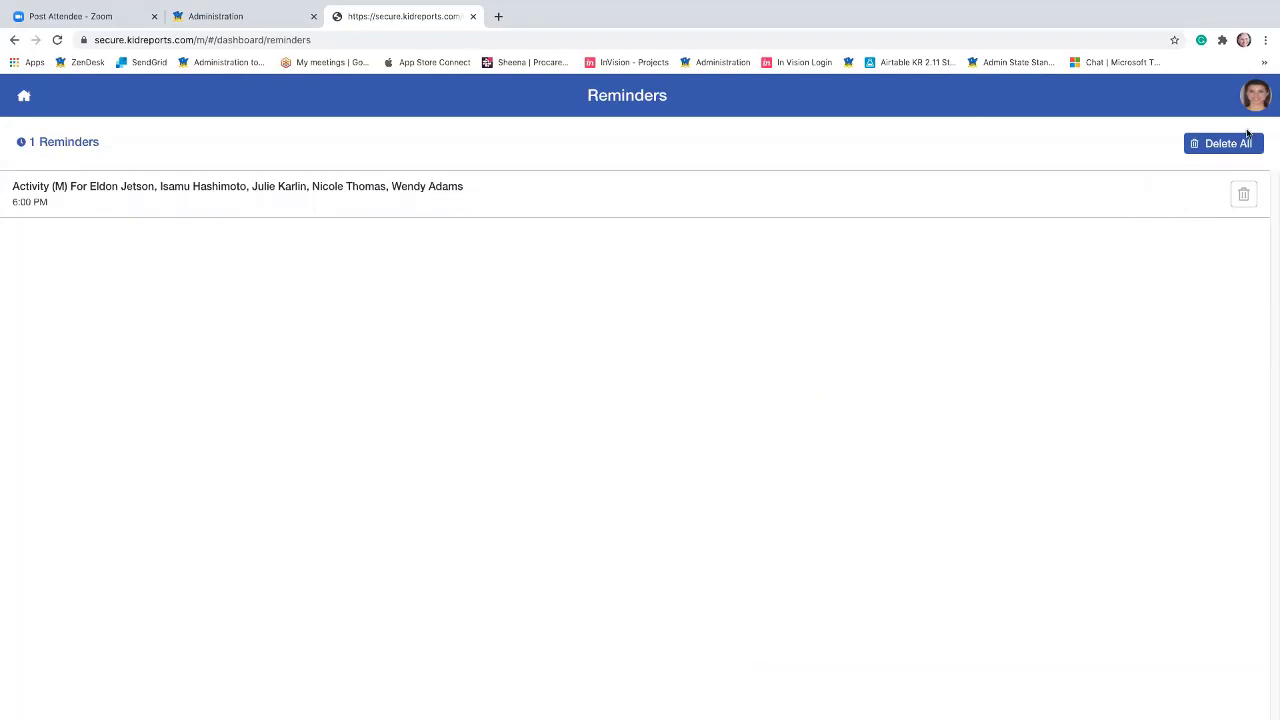
{"action": "left_click", "coordinate": [1263, 104]}
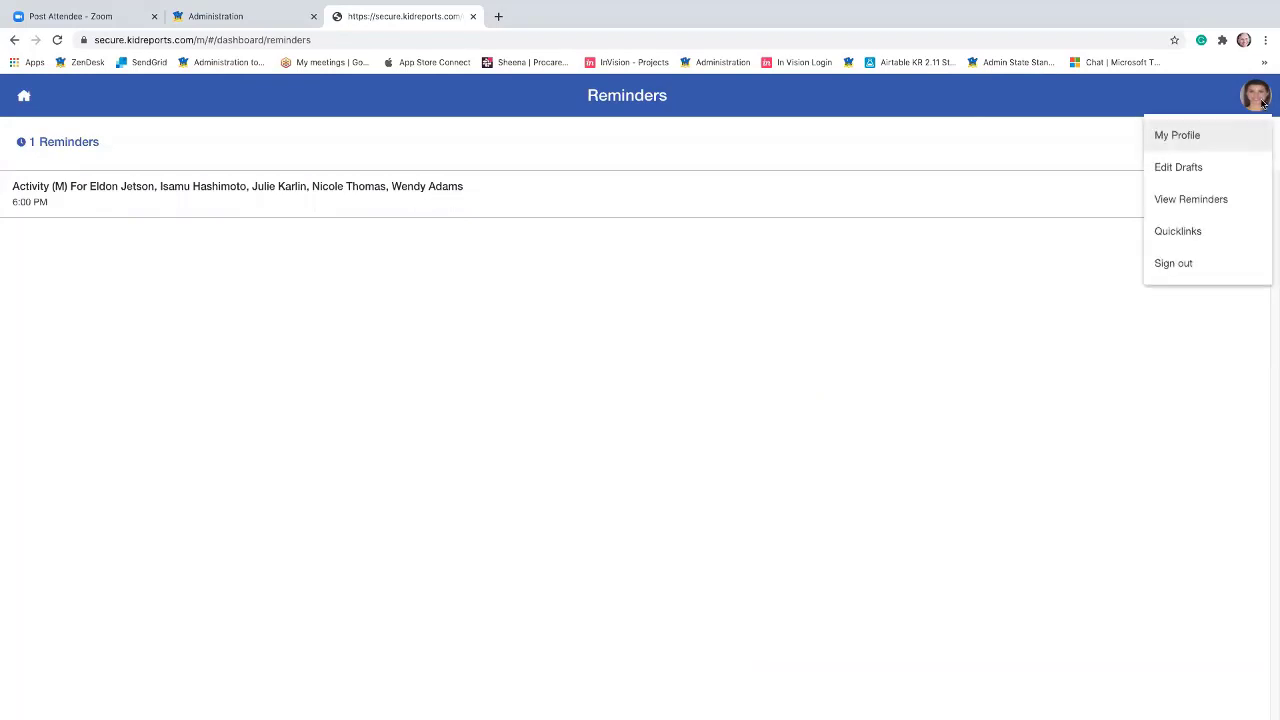
{"action": "left_click", "coordinate": [1185, 232]}
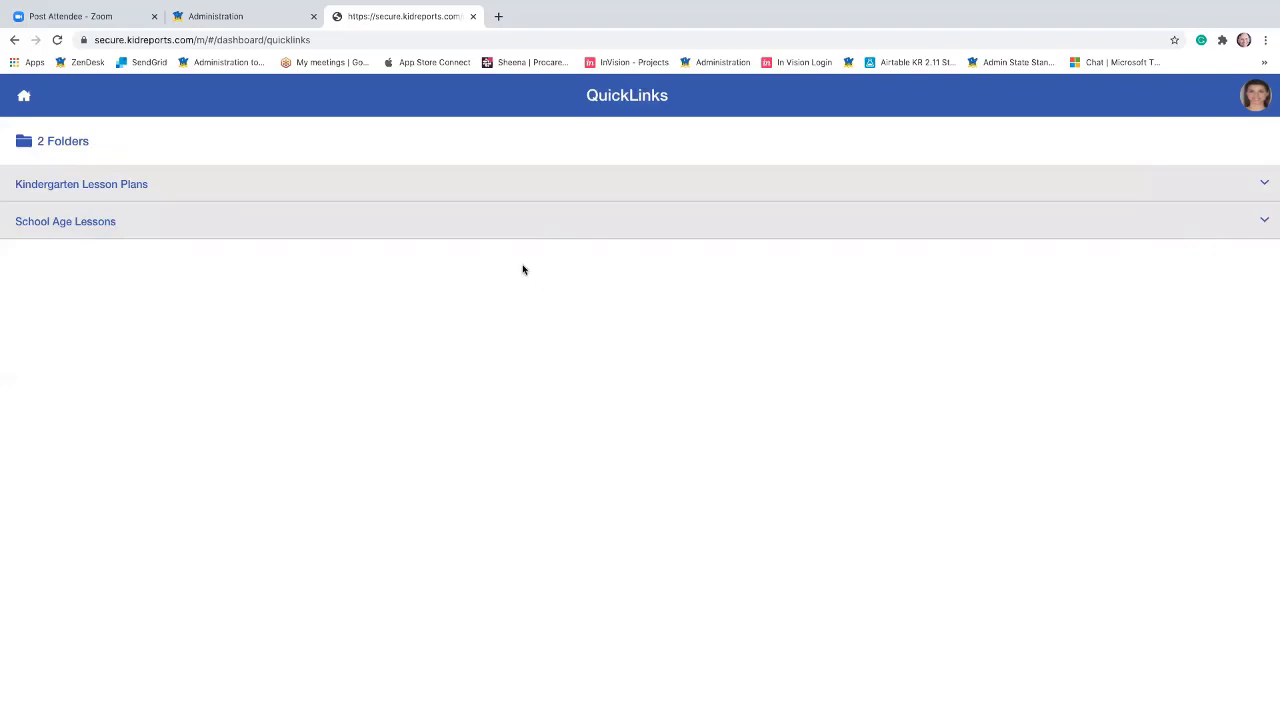
Open the Fish to Fish Lesson Plan PDF from Kindergarten Lesson Plans, close it, and go Home.
{"action": "left_click", "coordinate": [101, 186]}
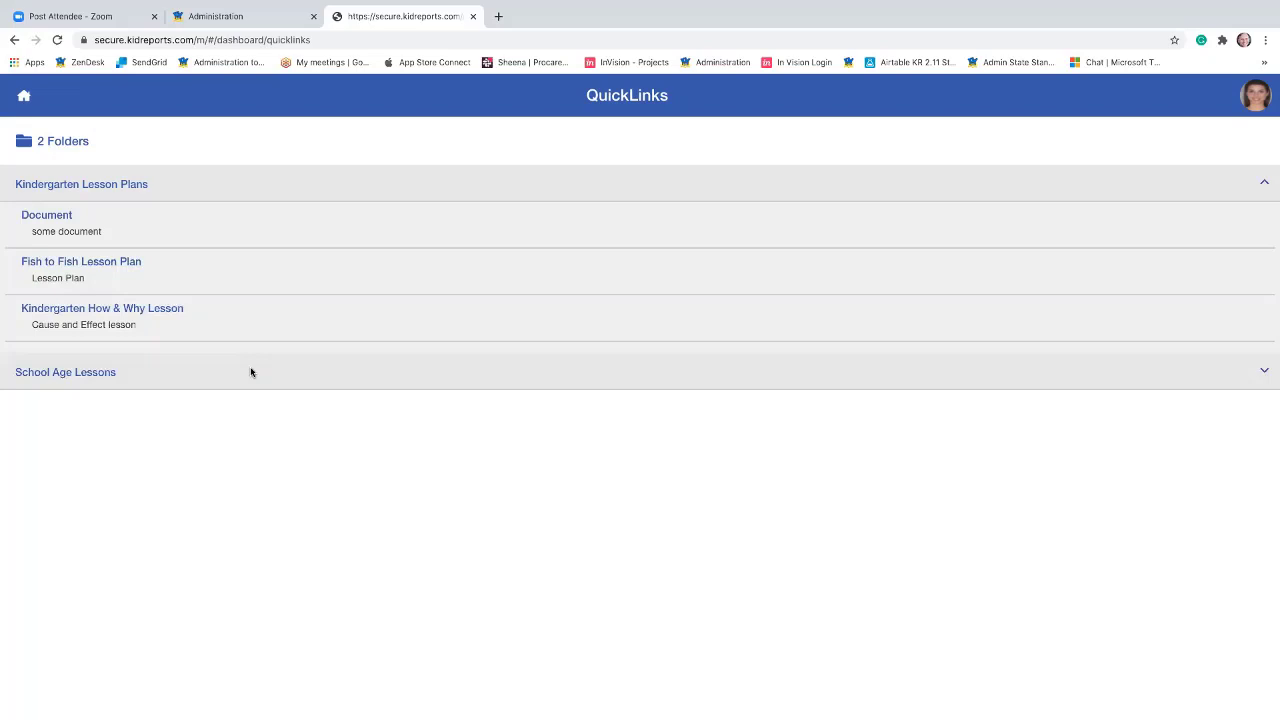
{"action": "left_click", "coordinate": [86, 264]}
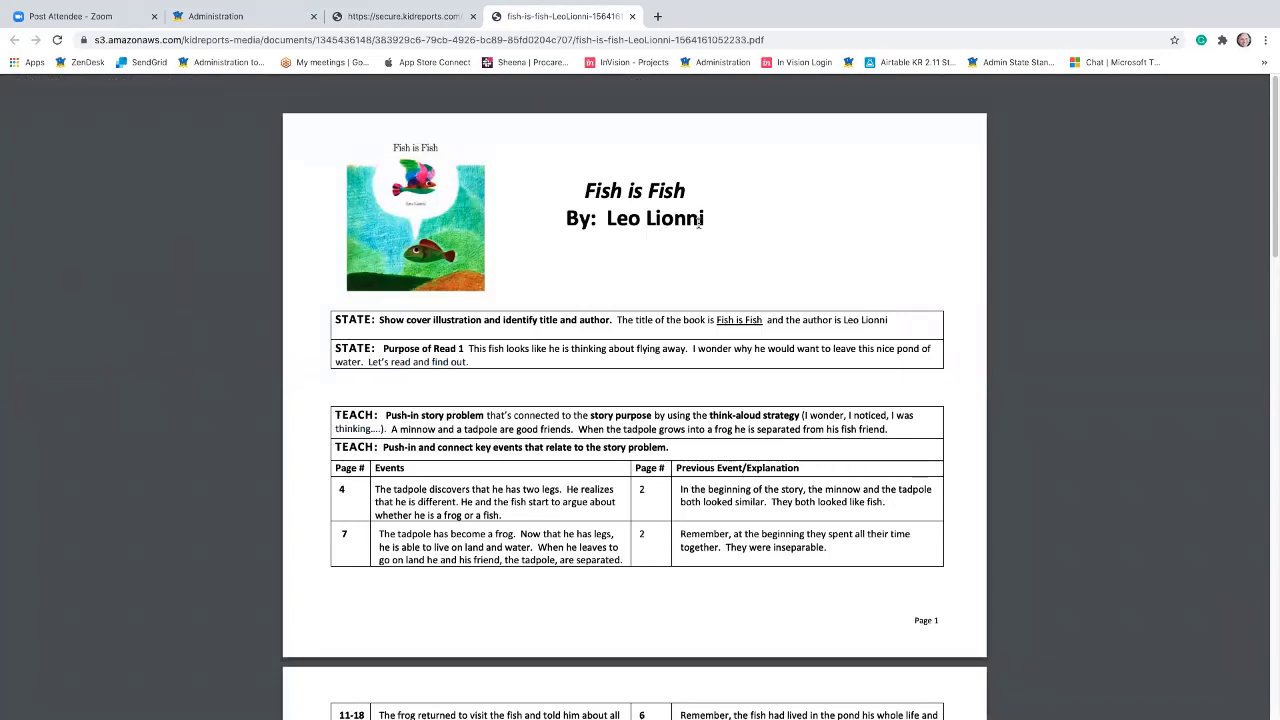
{"action": "scroll", "coordinate": [805, 399], "scroll_direction": "down", "scroll_amount": 5}
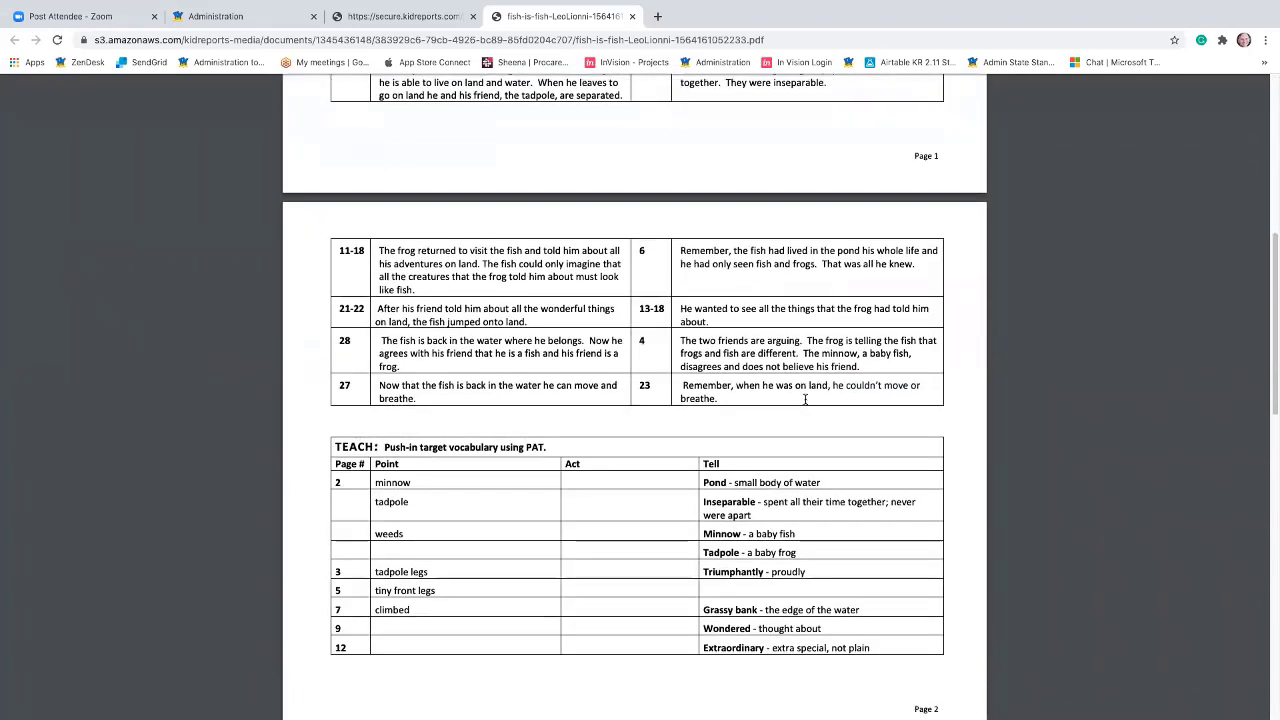
{"action": "scroll", "coordinate": [805, 399], "scroll_direction": "up", "scroll_amount": 5}
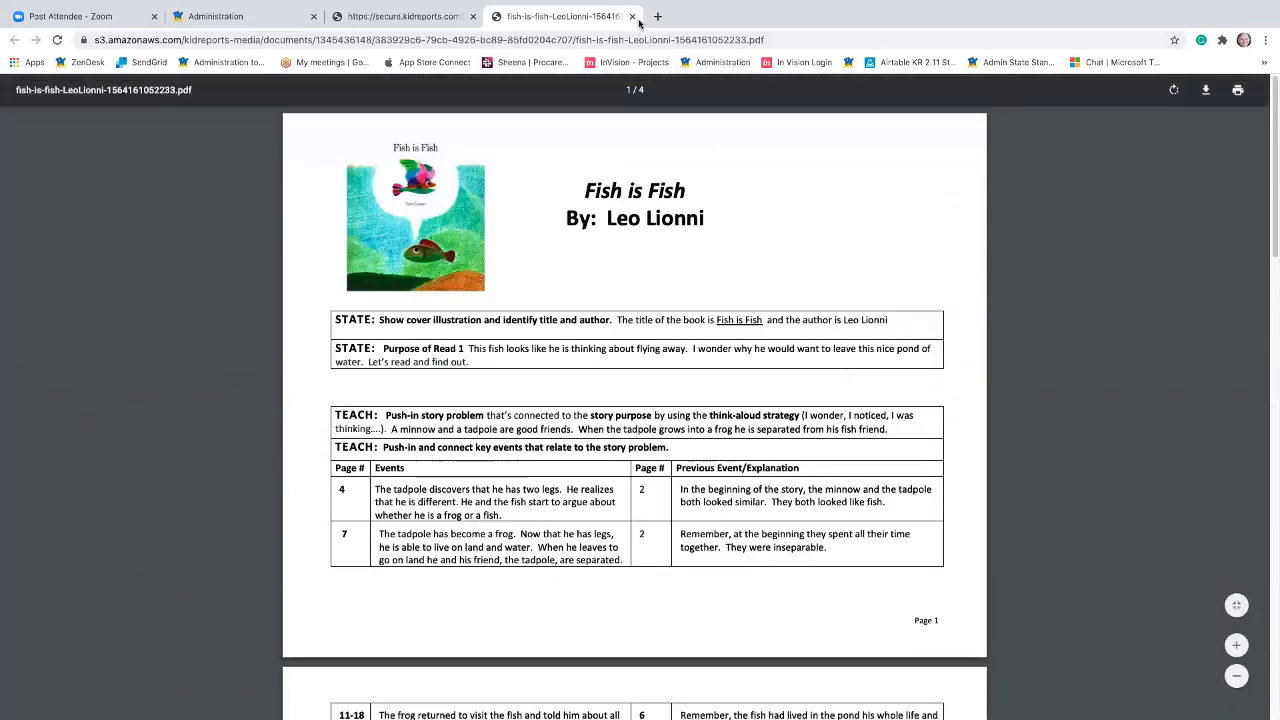
{"action": "left_click", "coordinate": [633, 17]}
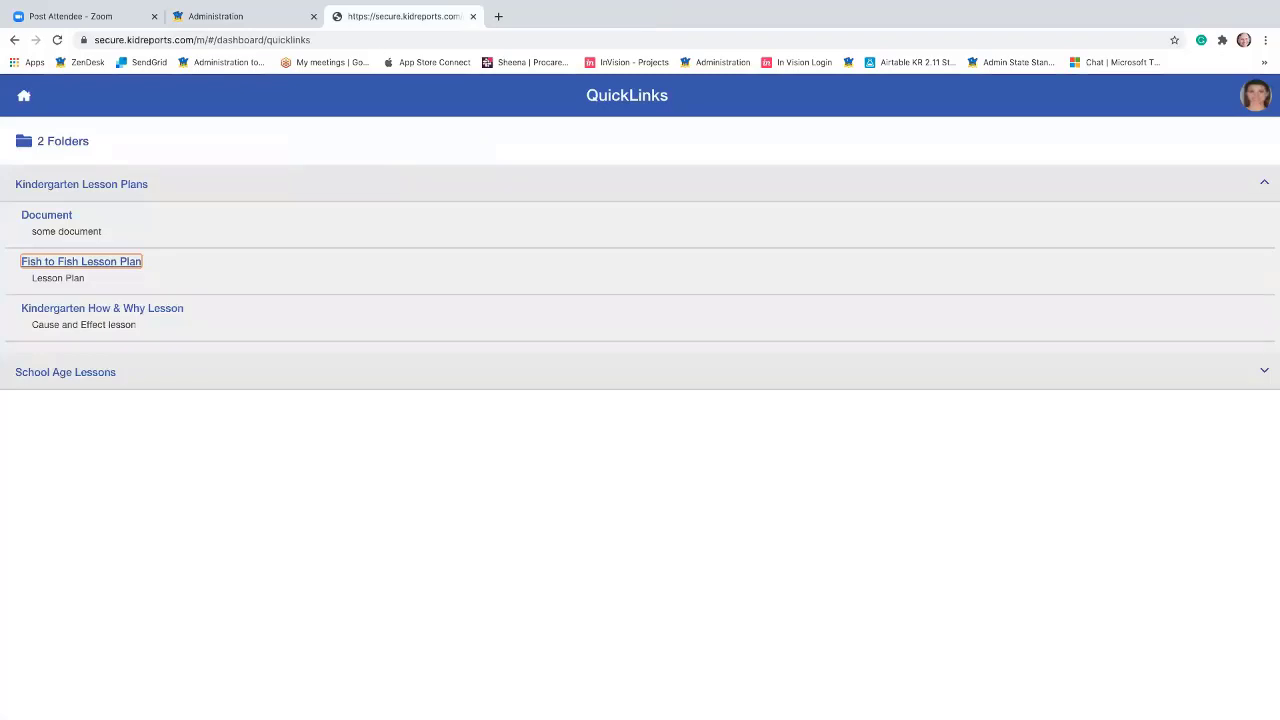
{"action": "left_click", "coordinate": [28, 100]}
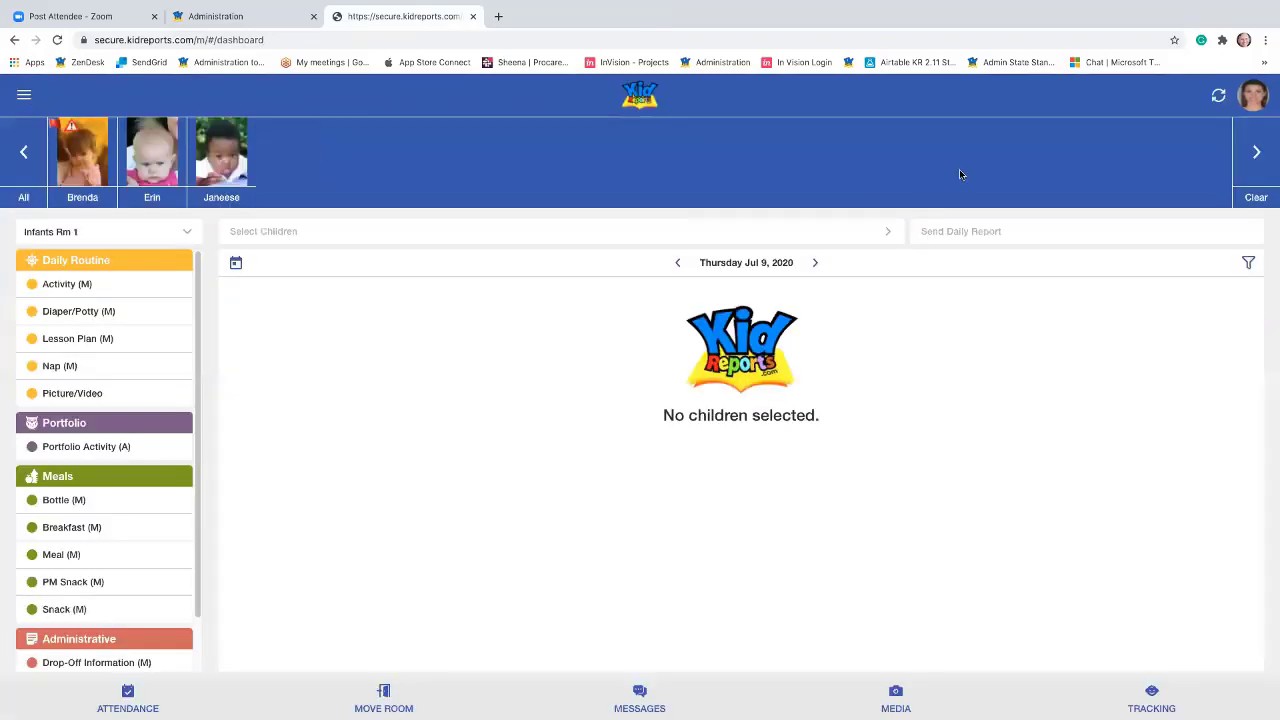
Open KidPlanner from the main navigation menu.
{"action": "left_click", "coordinate": [1246, 99]}
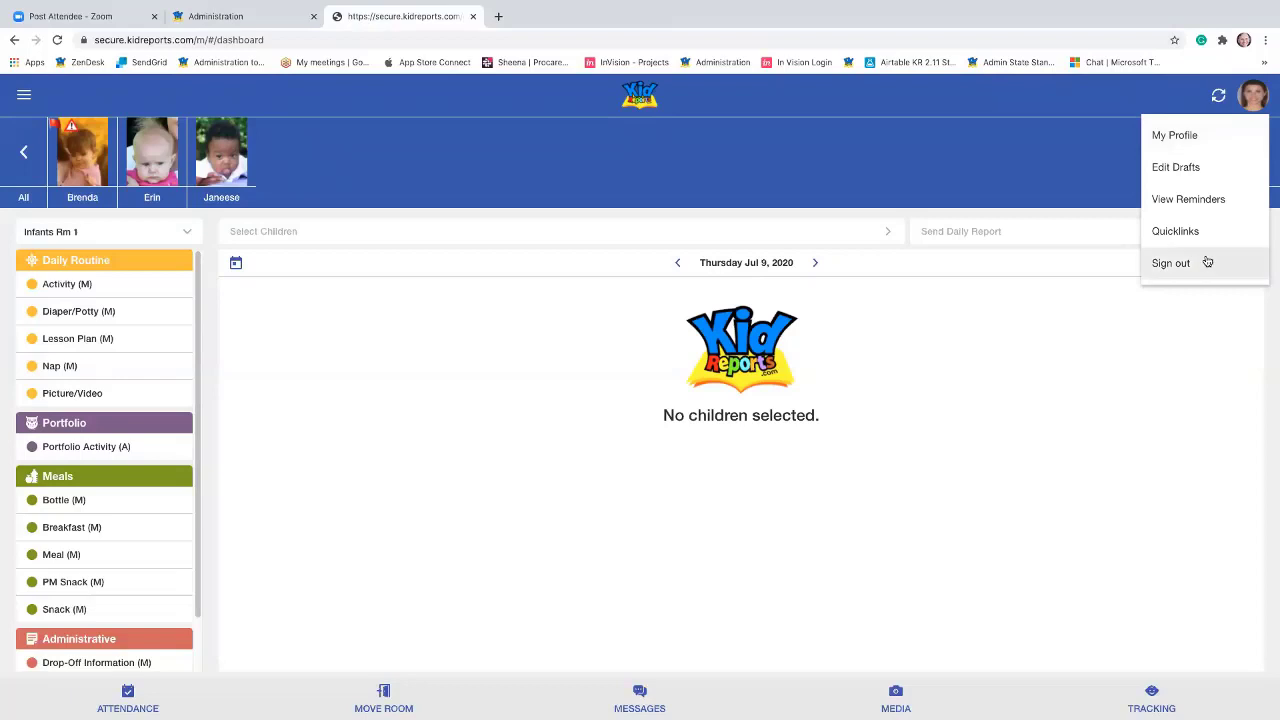
{"action": "left_click", "coordinate": [1204, 390]}
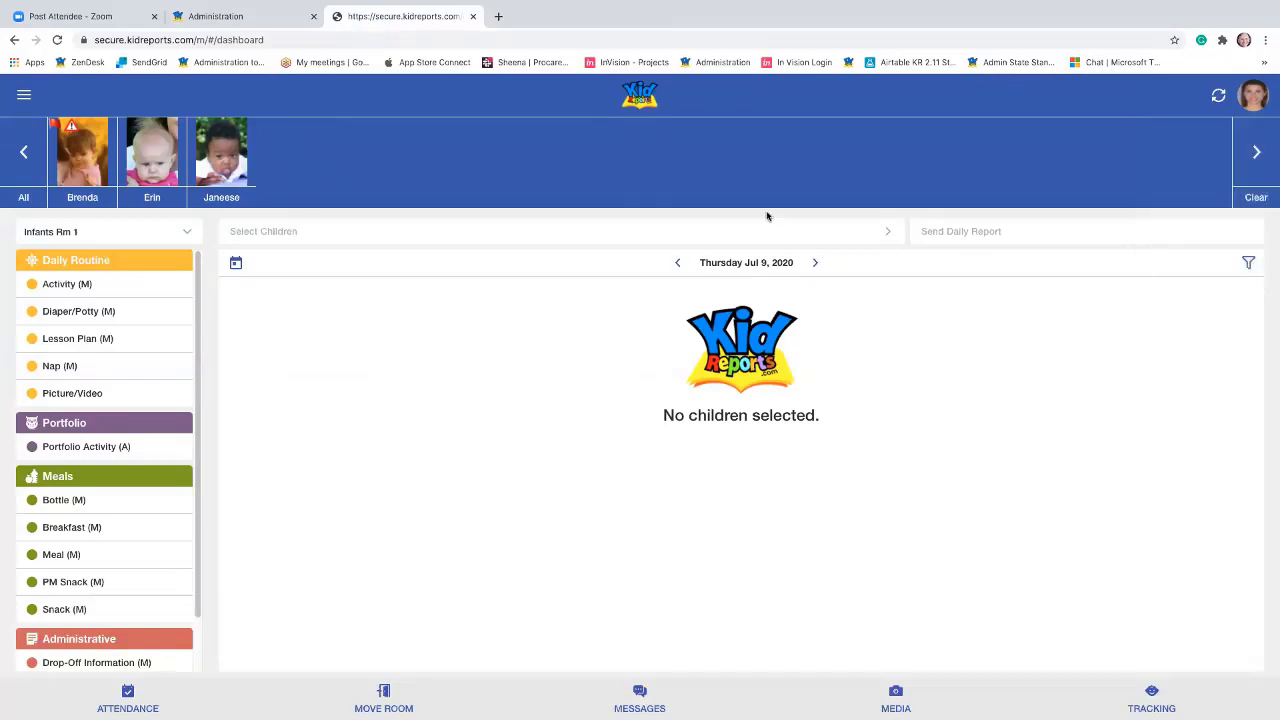
{"action": "left_click", "coordinate": [26, 99]}
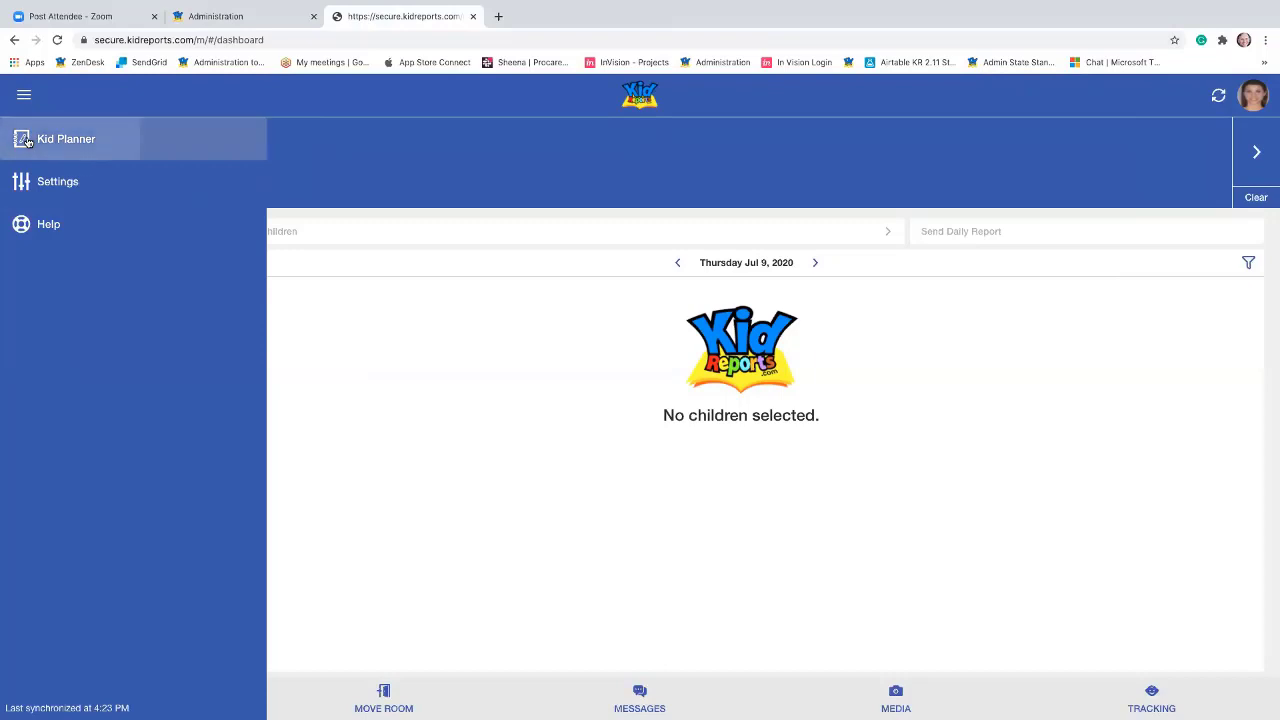
{"action": "left_click", "coordinate": [26, 140]}
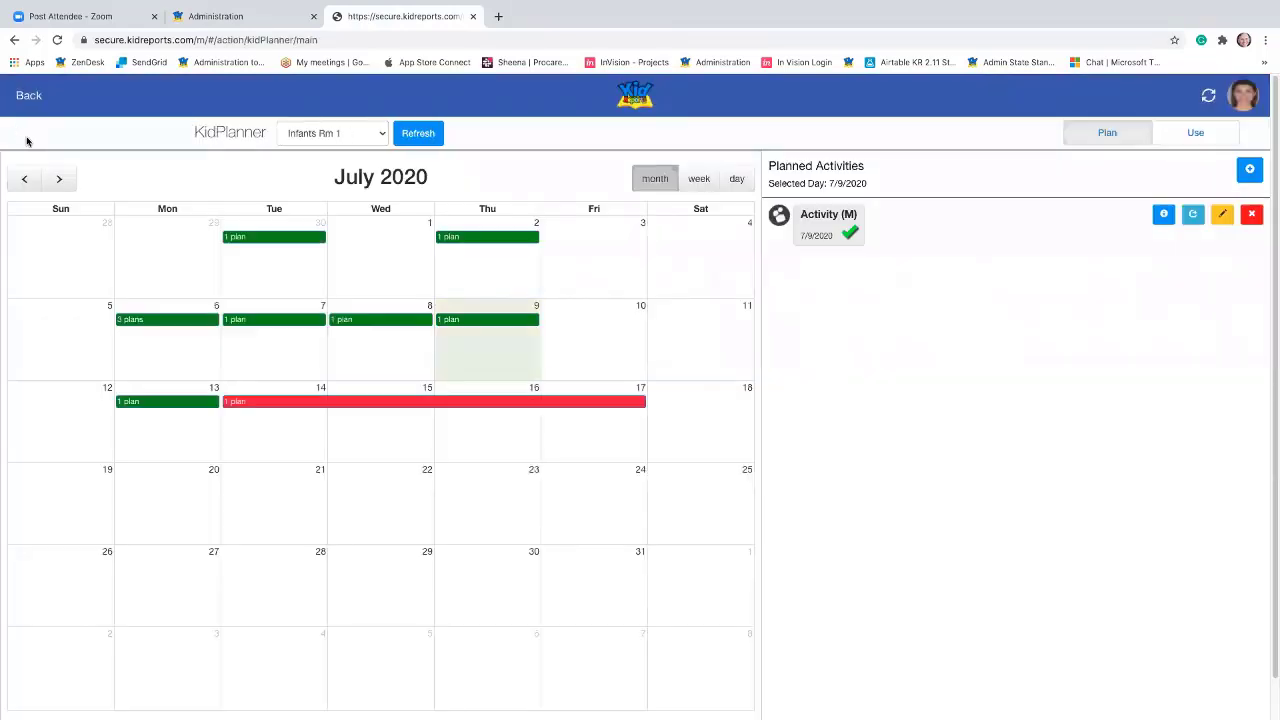
Switch the planner to Kindergarten Room, select July 10, and start a new planned event.
{"action": "left_click", "coordinate": [376, 139]}
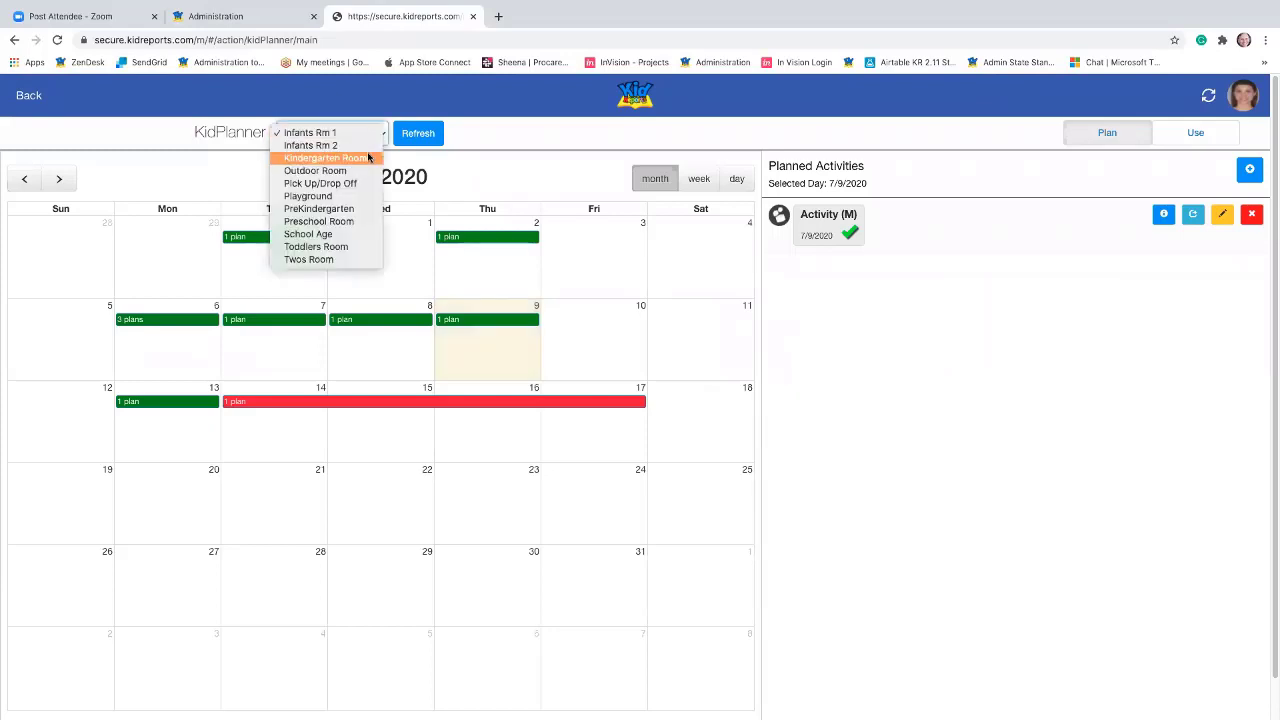
{"action": "left_click", "coordinate": [368, 158]}
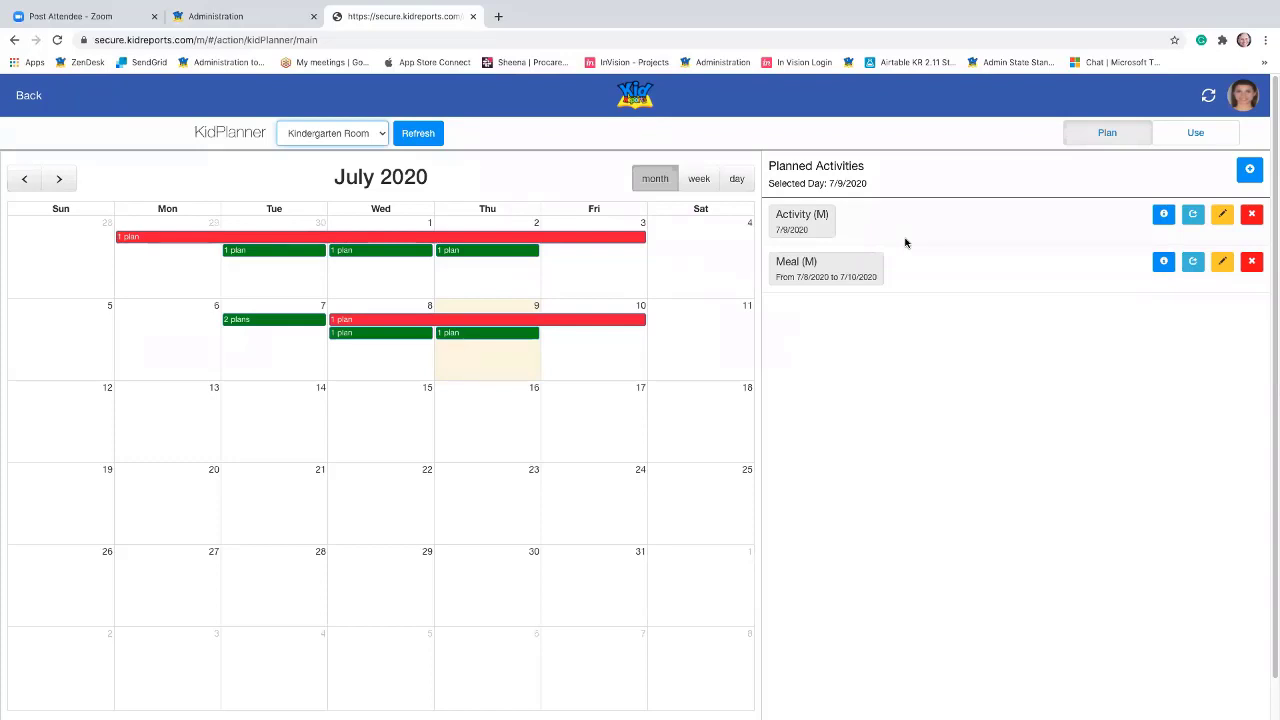
{"action": "left_click", "coordinate": [491, 364]}
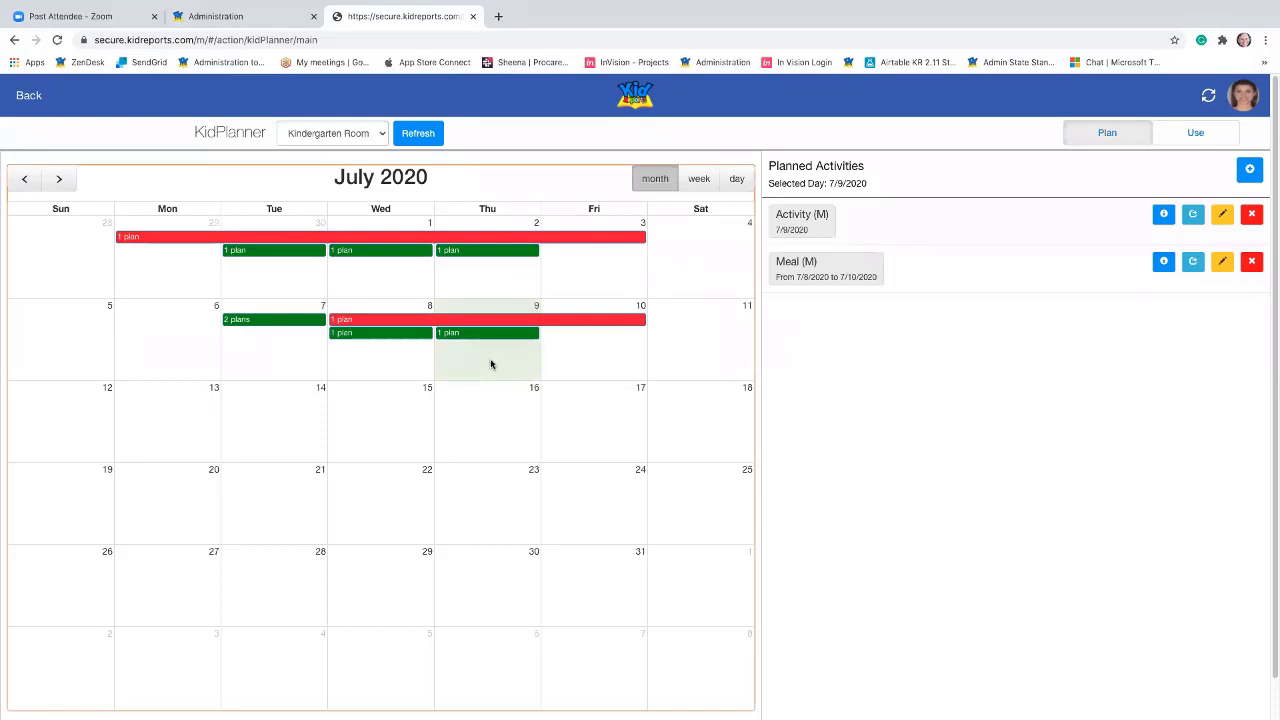
{"action": "left_click", "coordinate": [607, 352]}
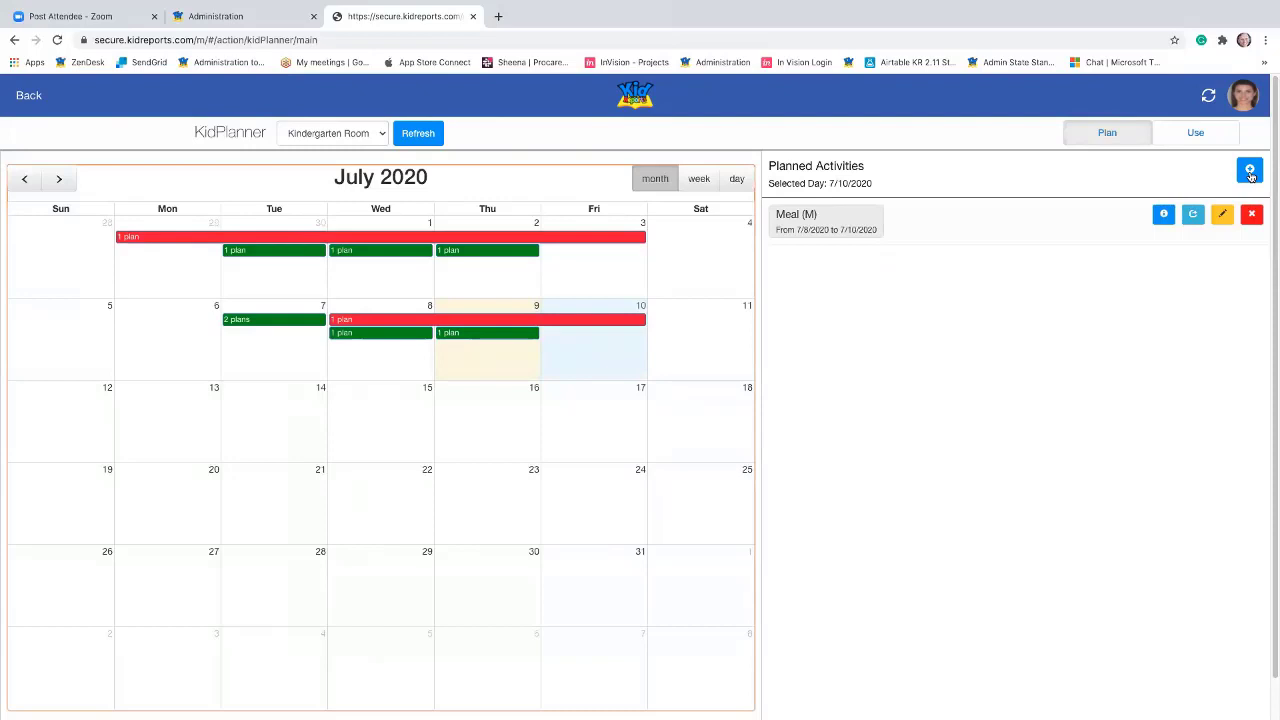
{"action": "left_click", "coordinate": [1249, 172]}
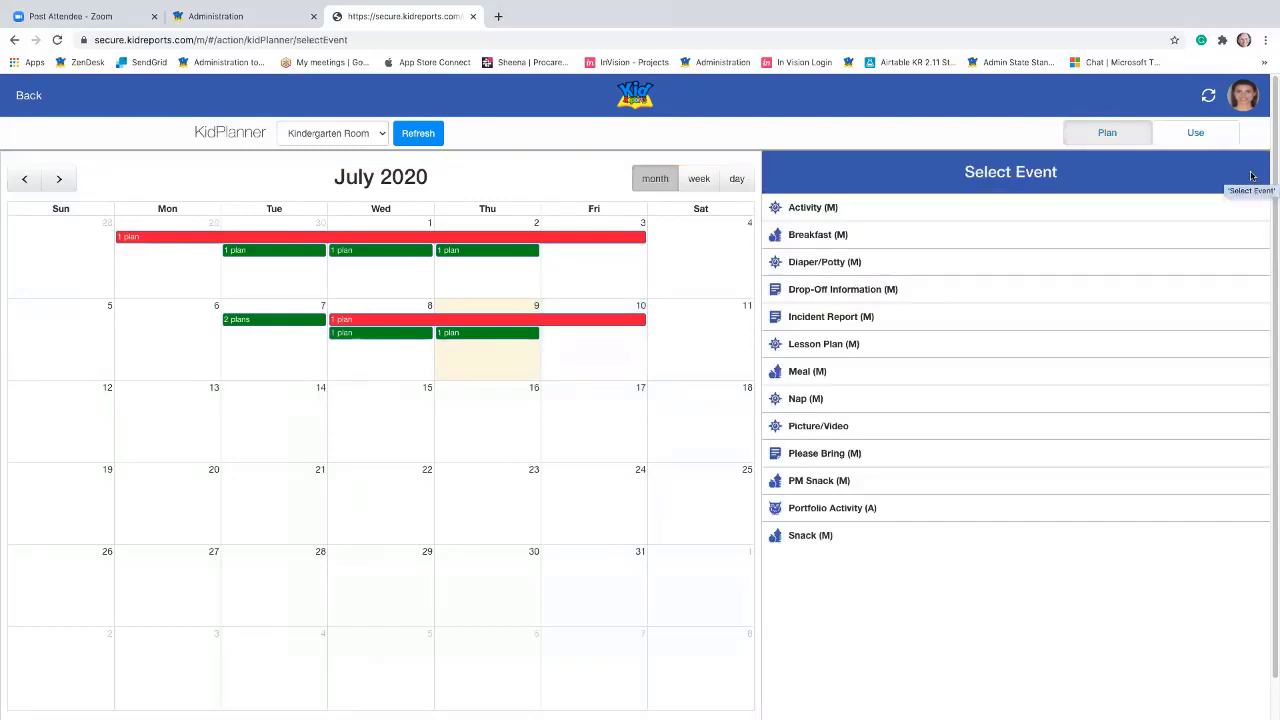
Plan a Meal (M) event with Big Mac, Steak, Smoked Salmon Salad and Vegetables ticked.
{"action": "left_click", "coordinate": [838, 377]}
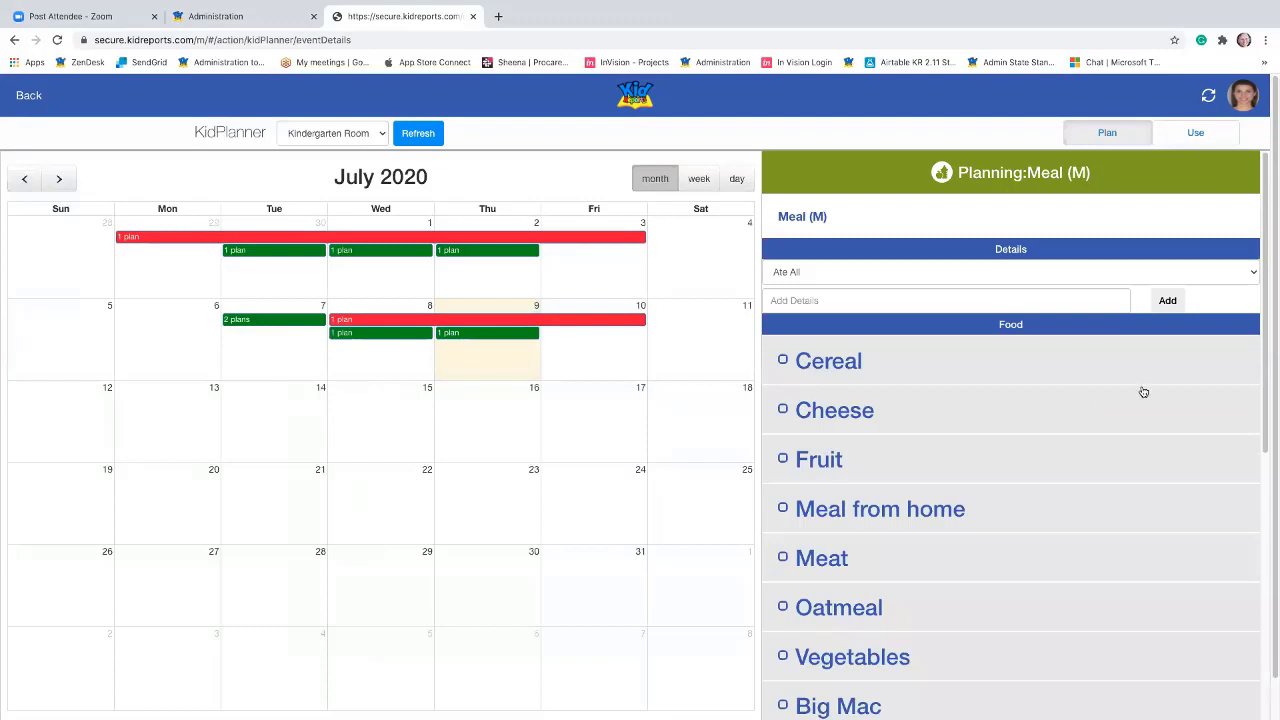
{"action": "scroll", "coordinate": [1157, 402], "scroll_direction": "down", "scroll_amount": 2}
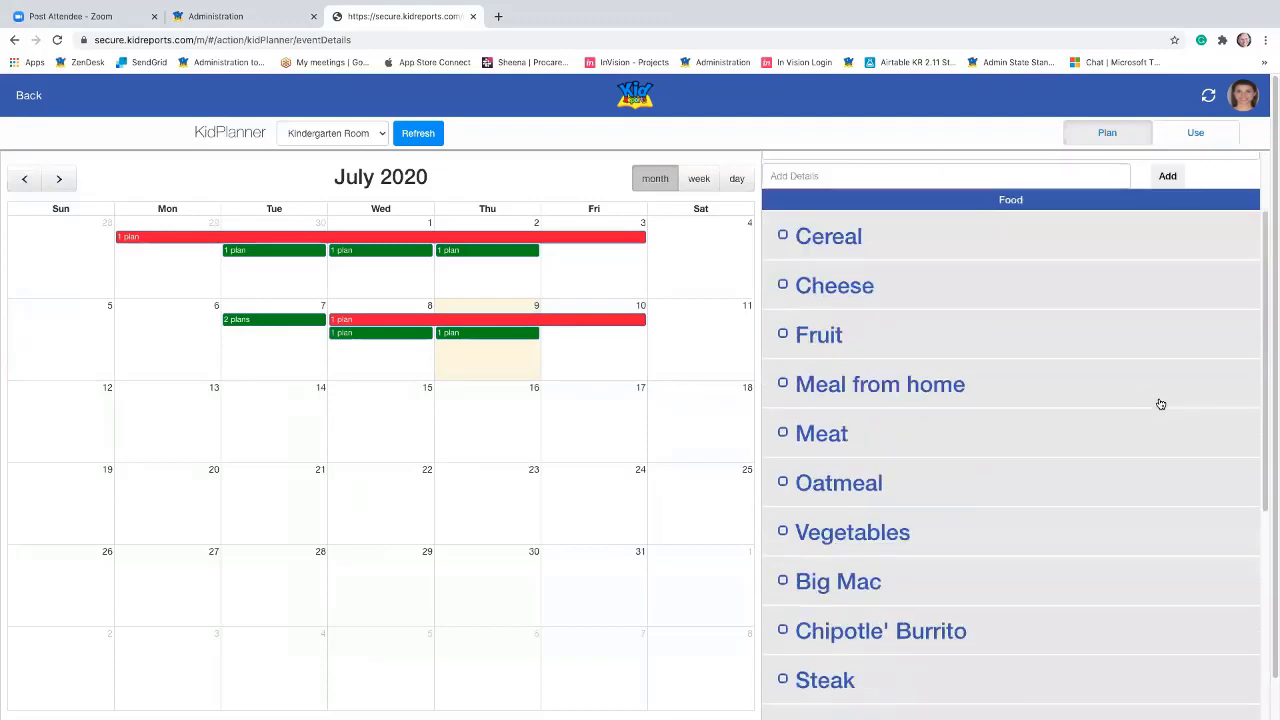
{"action": "scroll", "coordinate": [991, 528], "scroll_direction": "down", "scroll_amount": 1}
{"action": "left_click", "coordinate": [855, 470]}
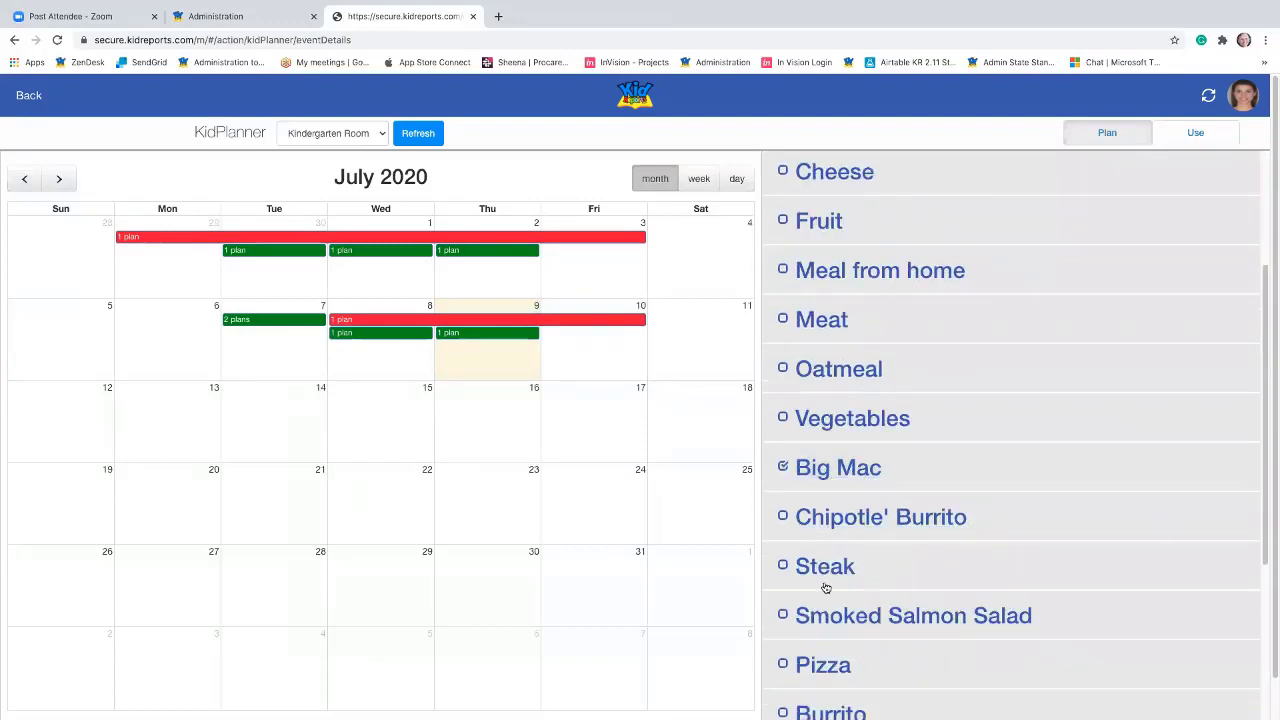
{"action": "left_click", "coordinate": [931, 571]}
{"action": "left_click", "coordinate": [1030, 614]}
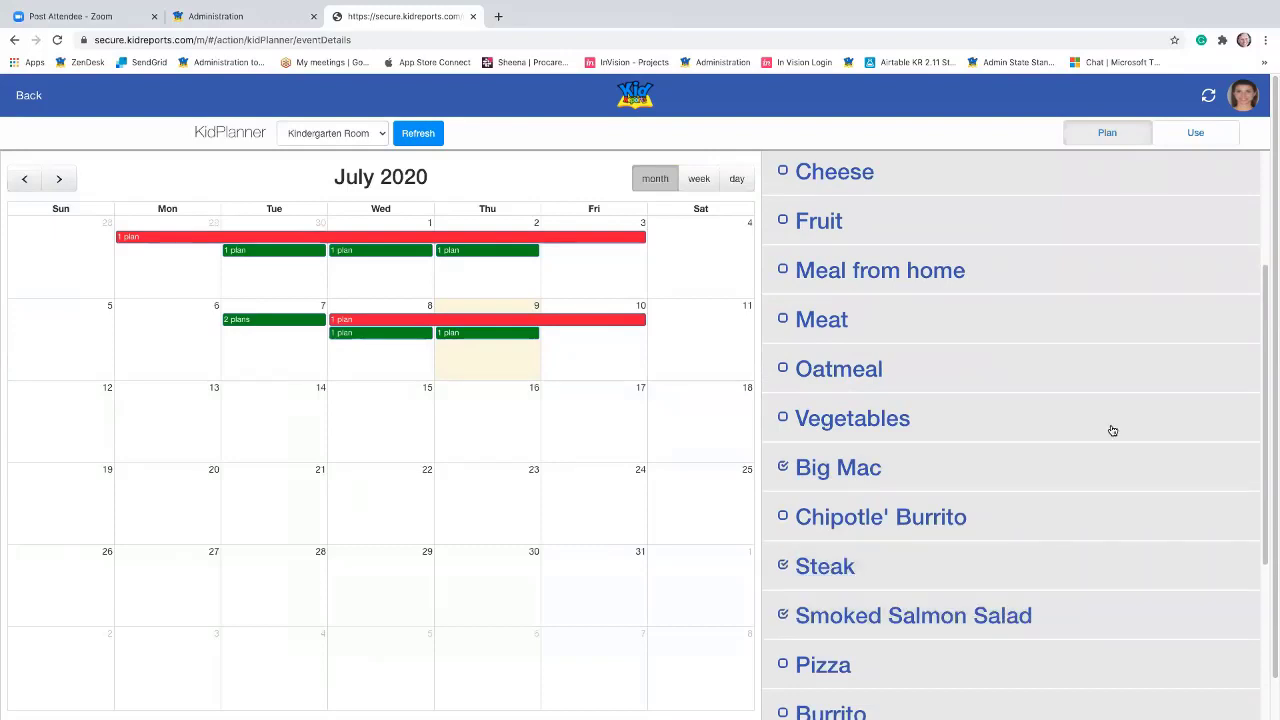
{"action": "left_click", "coordinate": [898, 424]}
Add Perrier as the meal's drink with an amount of 7 ounces.
{"action": "scroll", "coordinate": [1105, 492], "scroll_direction": "down", "scroll_amount": 4}
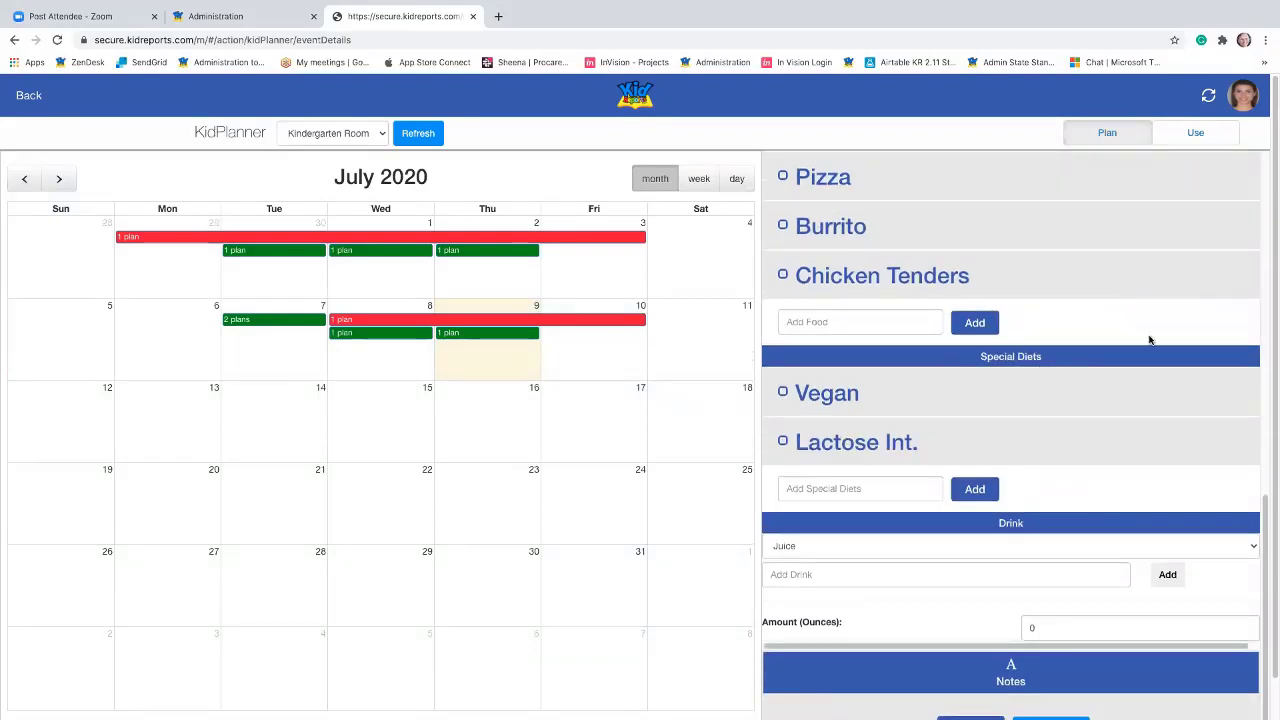
{"action": "scroll", "coordinate": [1066, 451], "scroll_direction": "down", "scroll_amount": 1}
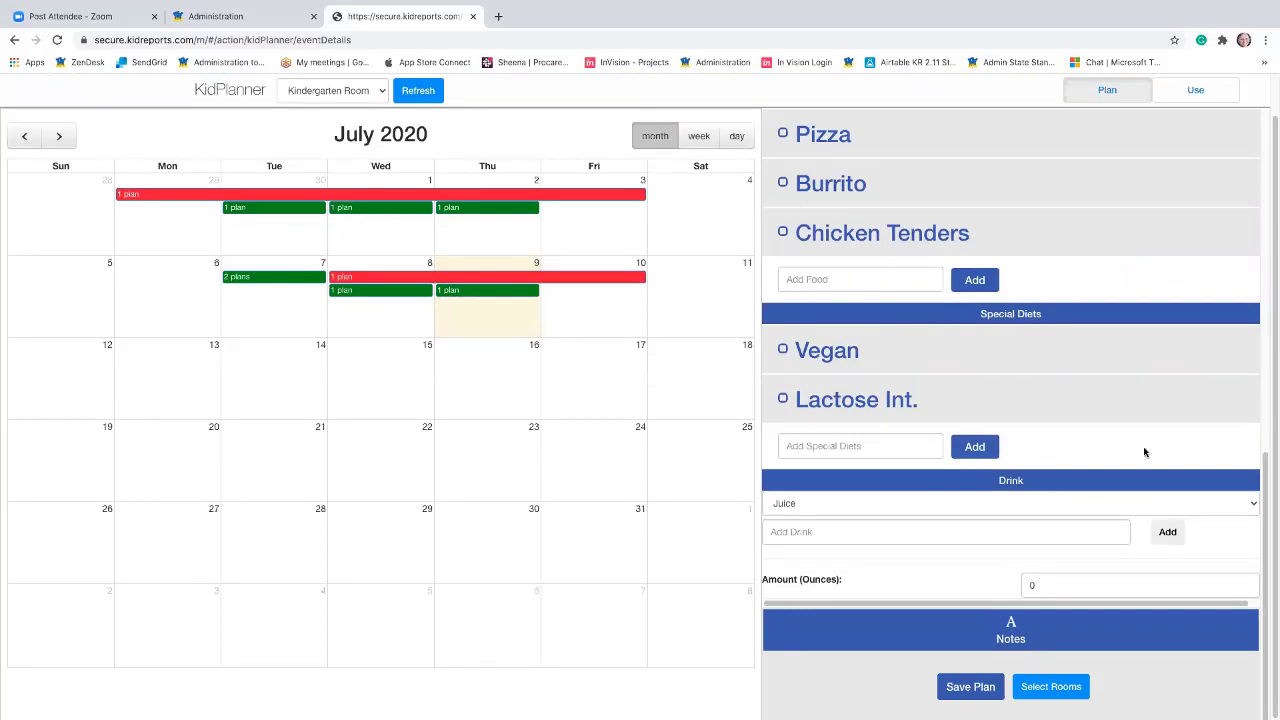
{"action": "left_click", "coordinate": [1172, 506]}
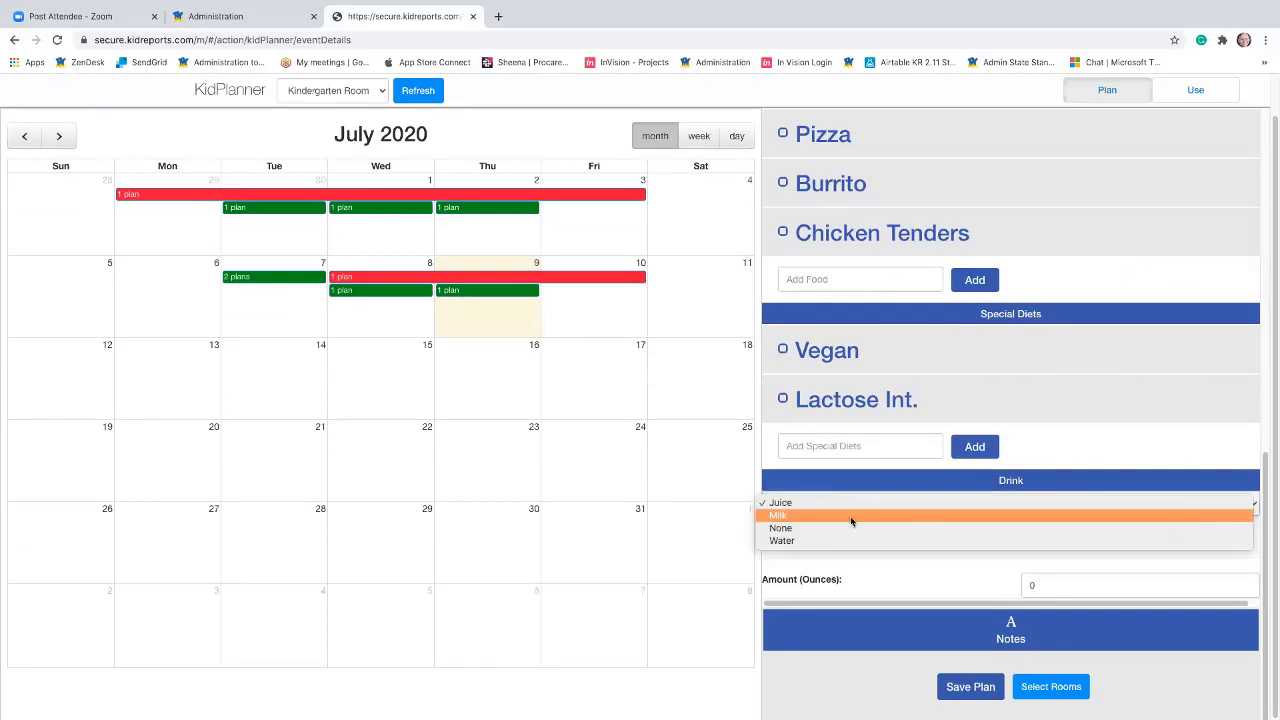
{"action": "left_click", "coordinate": [831, 540]}
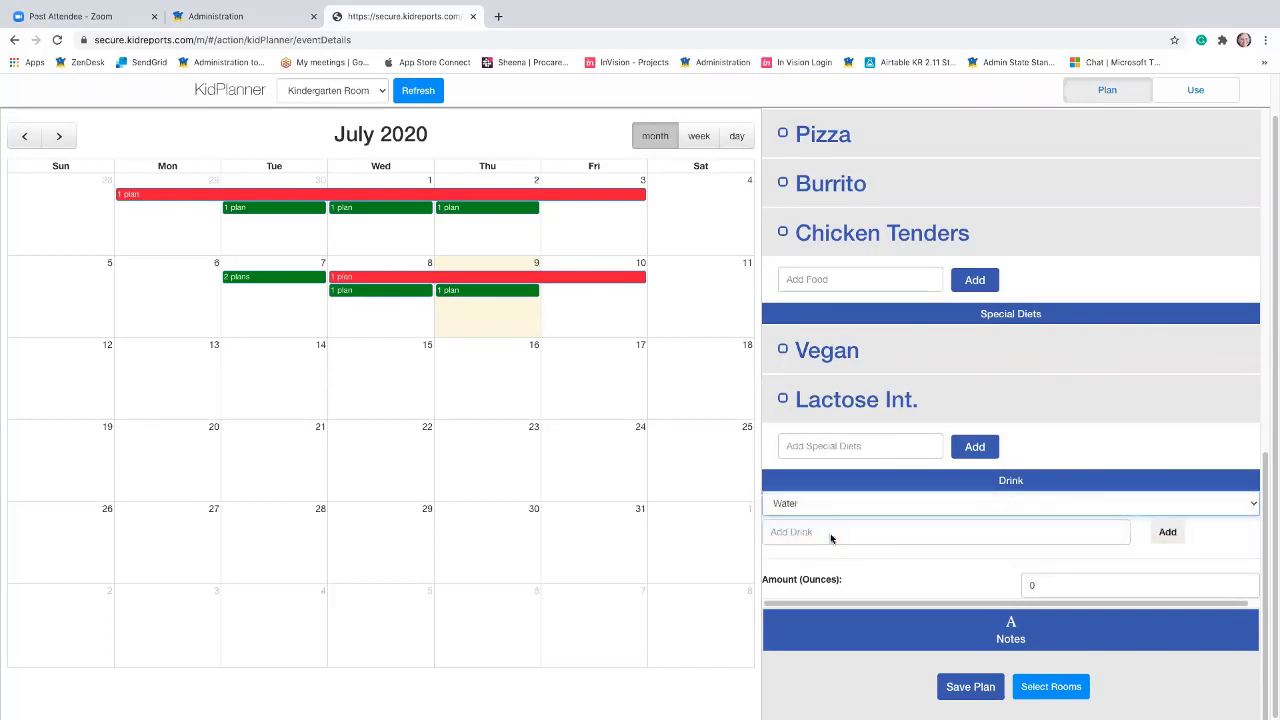
{"action": "left_click", "coordinate": [861, 535]}
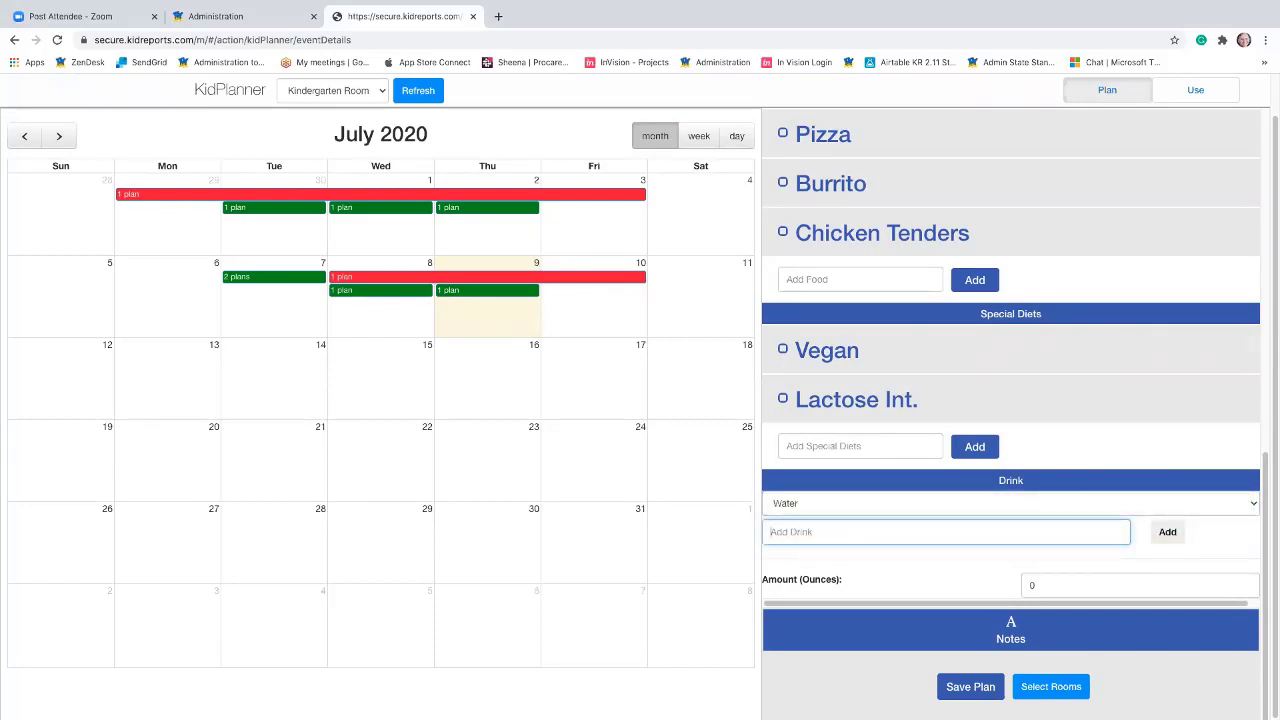
{"action": "type", "text": "Perrier"}
{"action": "left_click", "coordinate": [1167, 534]}
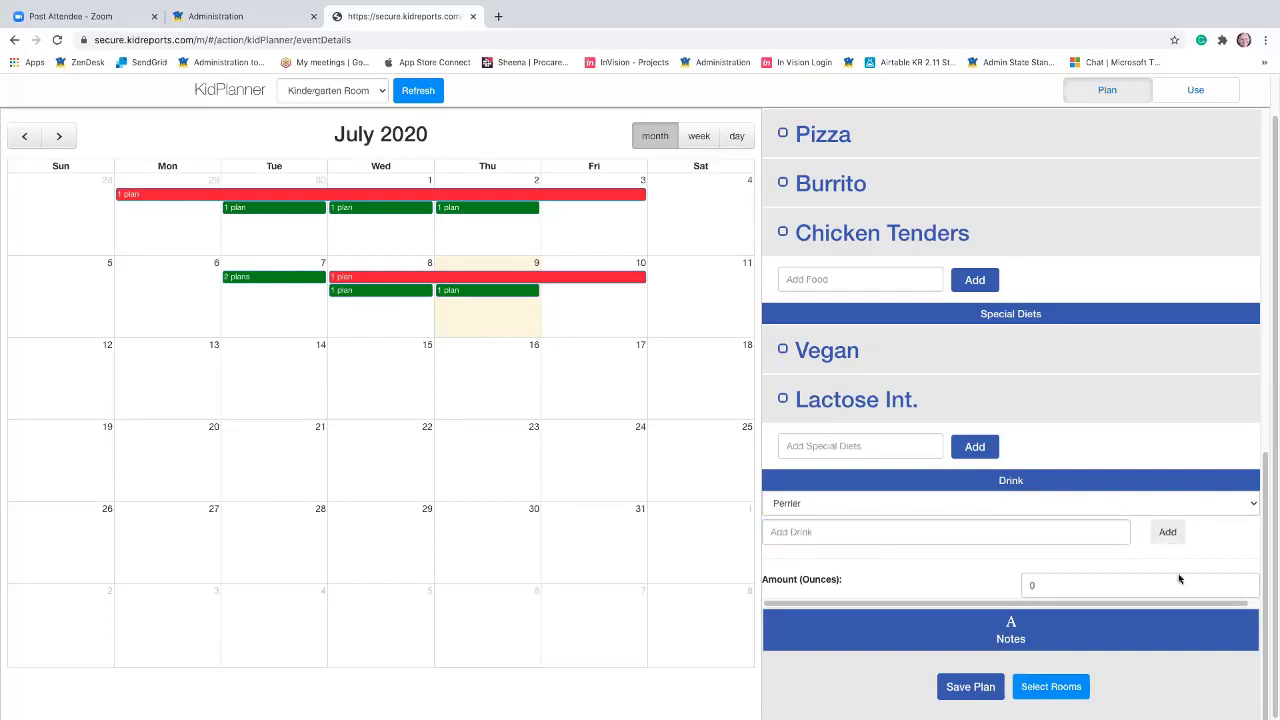
{"action": "left_click", "coordinate": [1230, 584]}
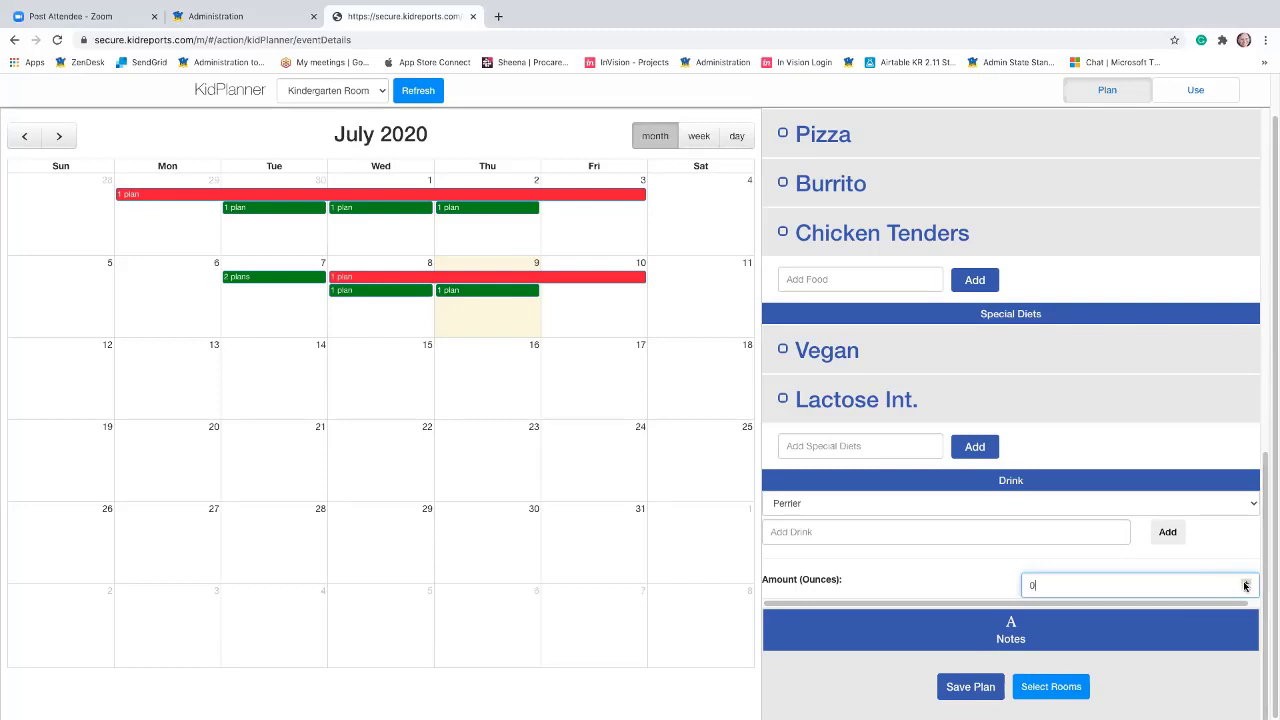
{"action": "triple_click", "coordinate": [1245, 581]}
{"action": "left_click", "coordinate": [1245, 581]}
{"action": "key", "text": "BackSpace"}
{"action": "type", "text": "7"}
Leave the plan's rooms unselected after toggling Select/Deselect All, then expand the empty Notes section.
{"action": "left_click", "coordinate": [1050, 687]}
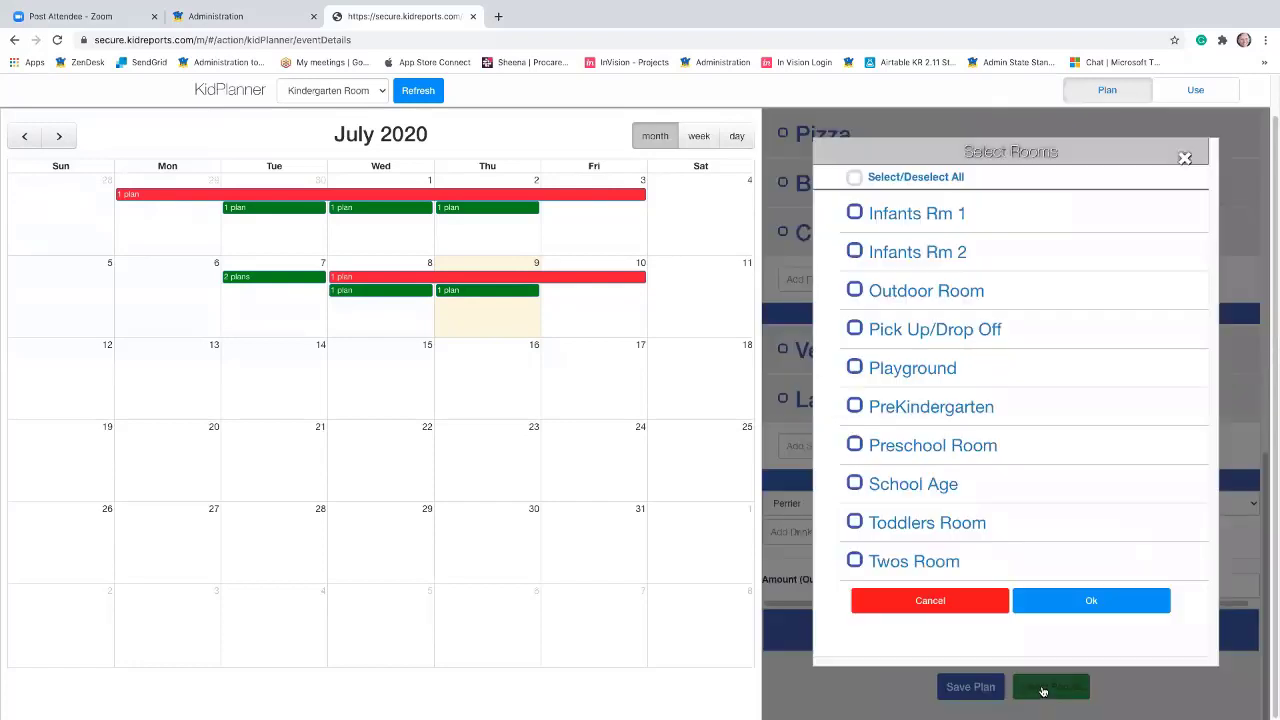
{"action": "left_click", "coordinate": [856, 179]}
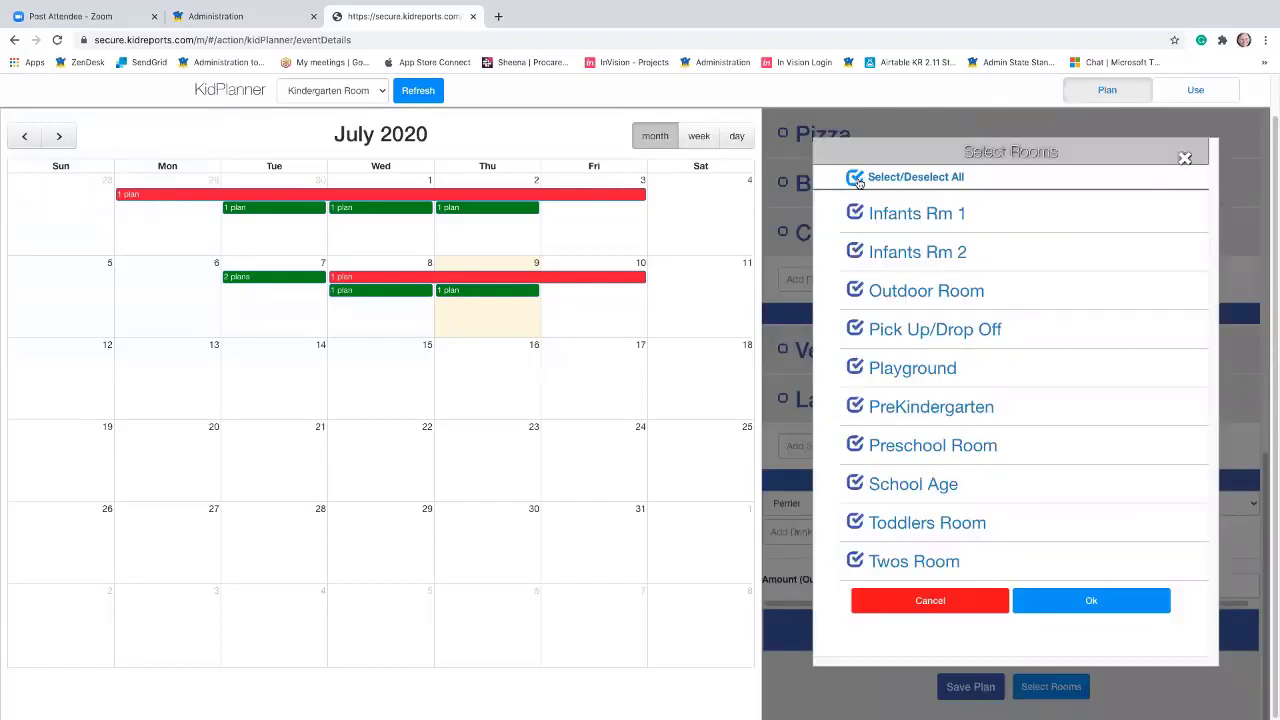
{"action": "left_click", "coordinate": [856, 179]}
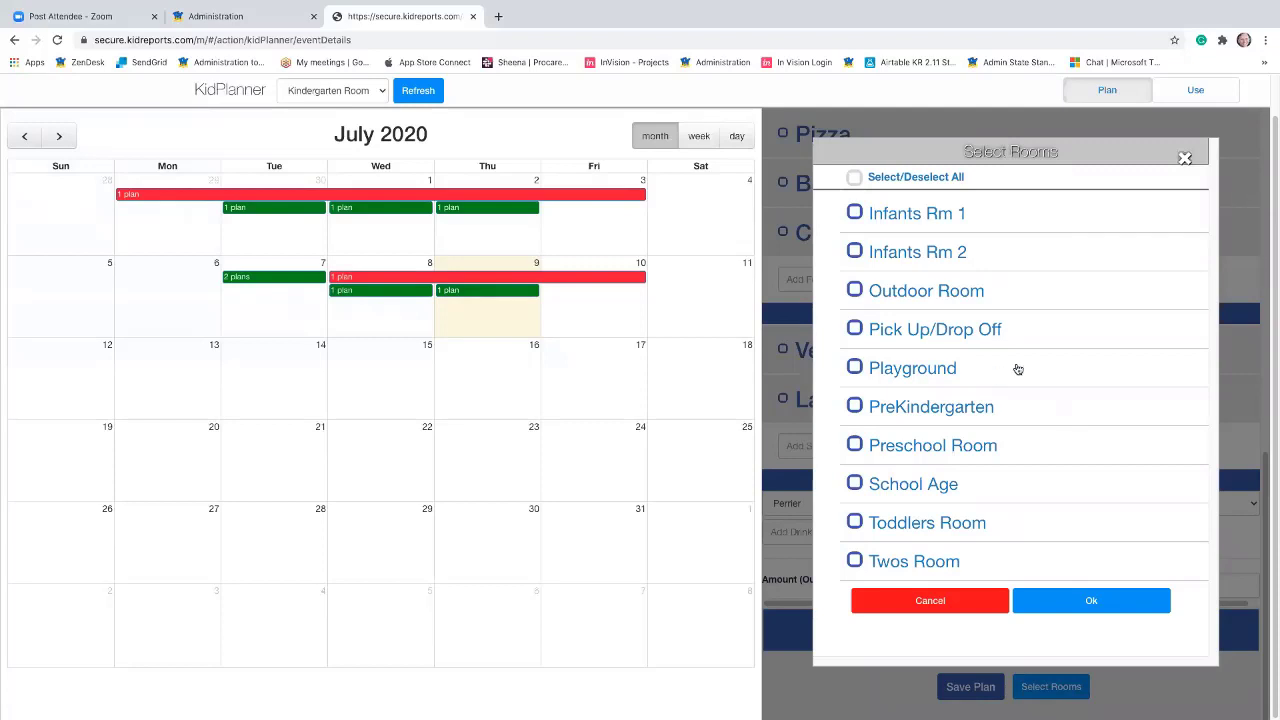
{"action": "left_click", "coordinate": [948, 597]}
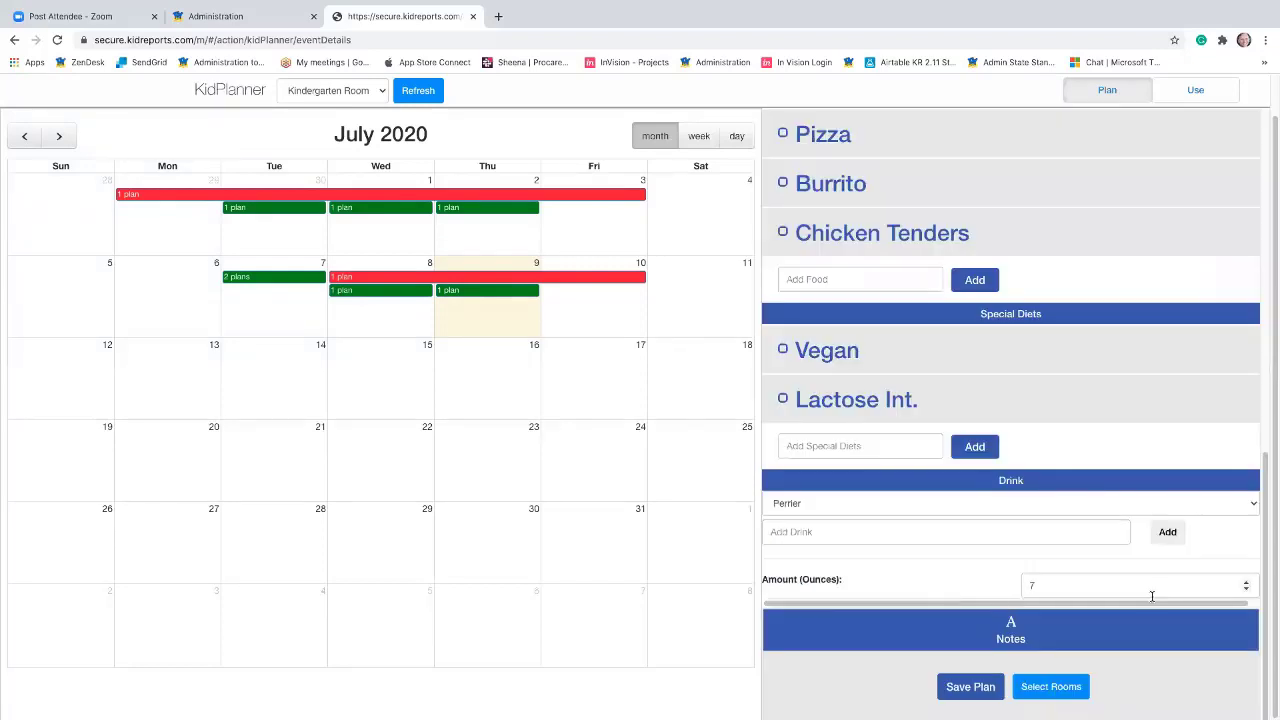
{"action": "left_click", "coordinate": [1111, 617]}
{"action": "scroll", "coordinate": [1040, 580], "scroll_direction": "down", "scroll_amount": 1}
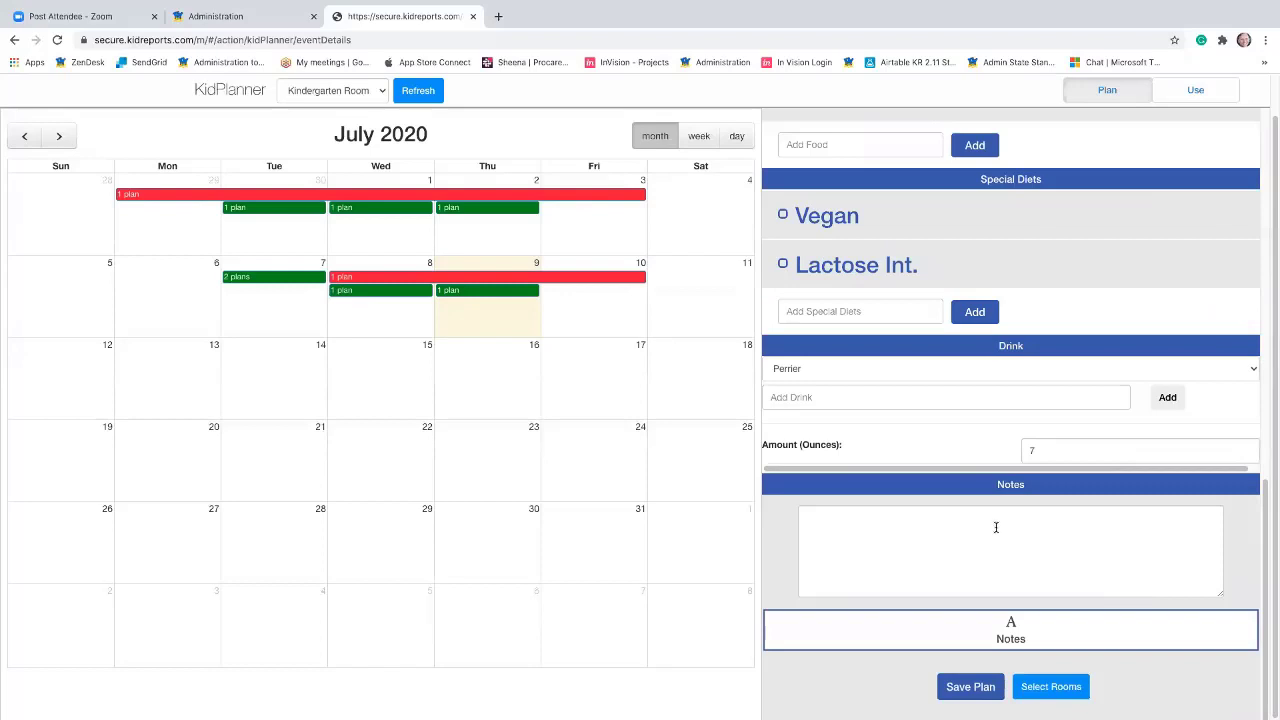
Save the Meal (M) plan for 7/10/2020 and acknowledge the Plan Saved! message.
{"action": "left_click", "coordinate": [996, 527]}
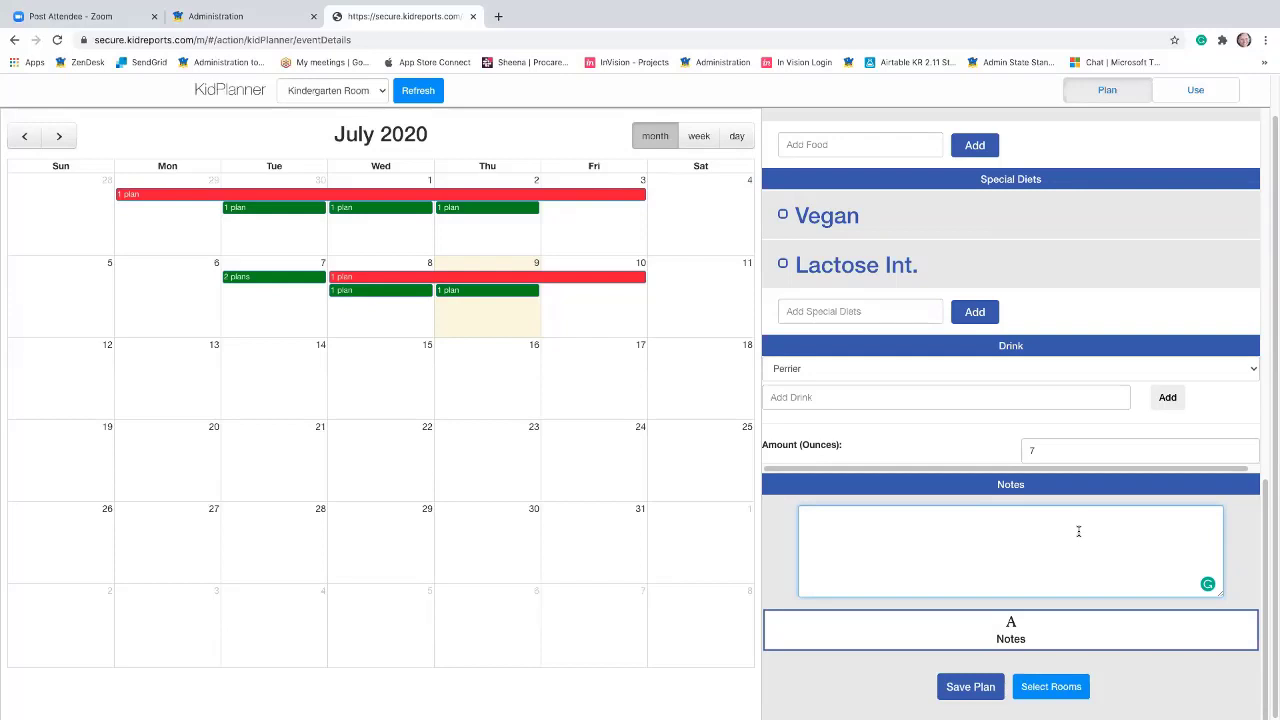
{"action": "left_click", "coordinate": [971, 686]}
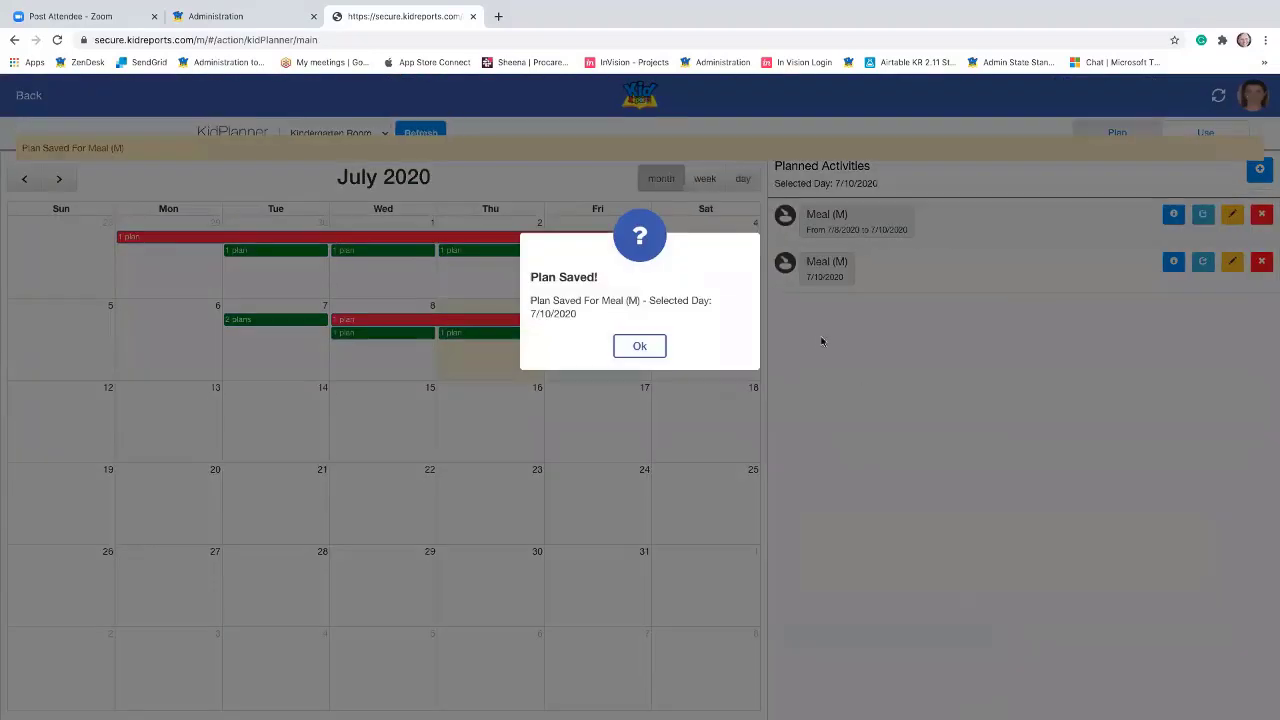
{"action": "left_click", "coordinate": [639, 346]}
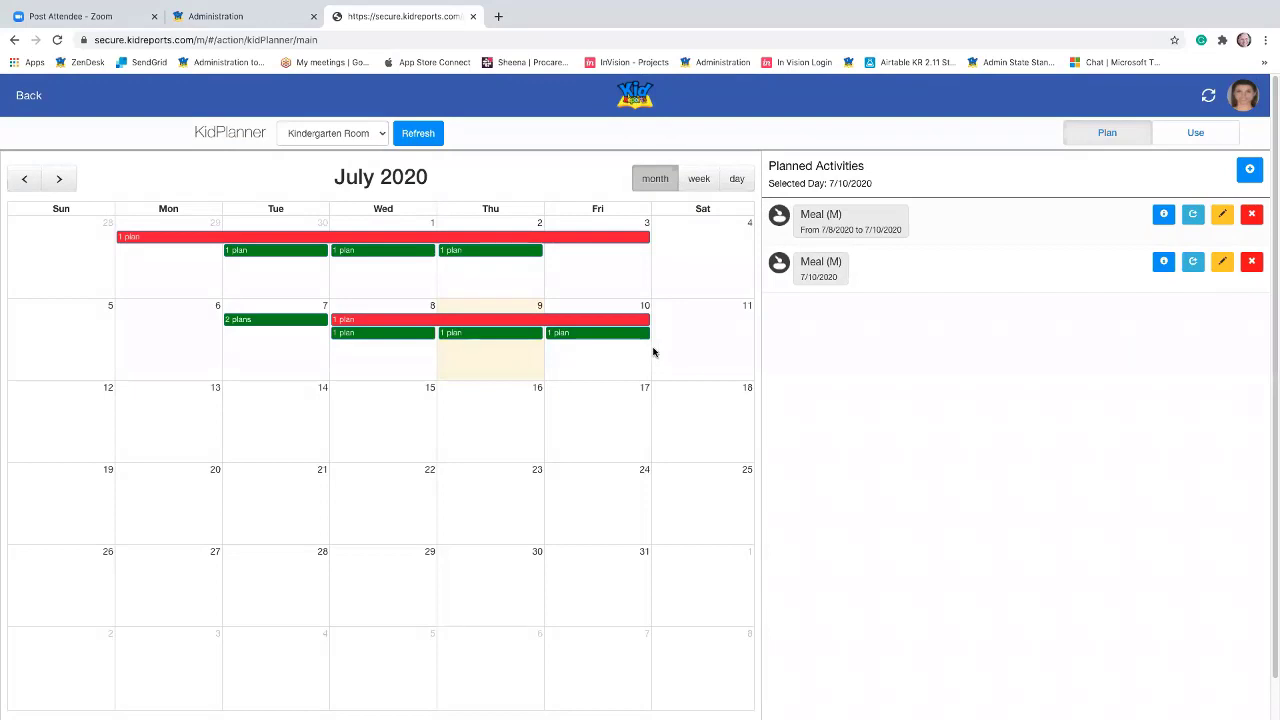
{"action": "left_click", "coordinate": [615, 337]}
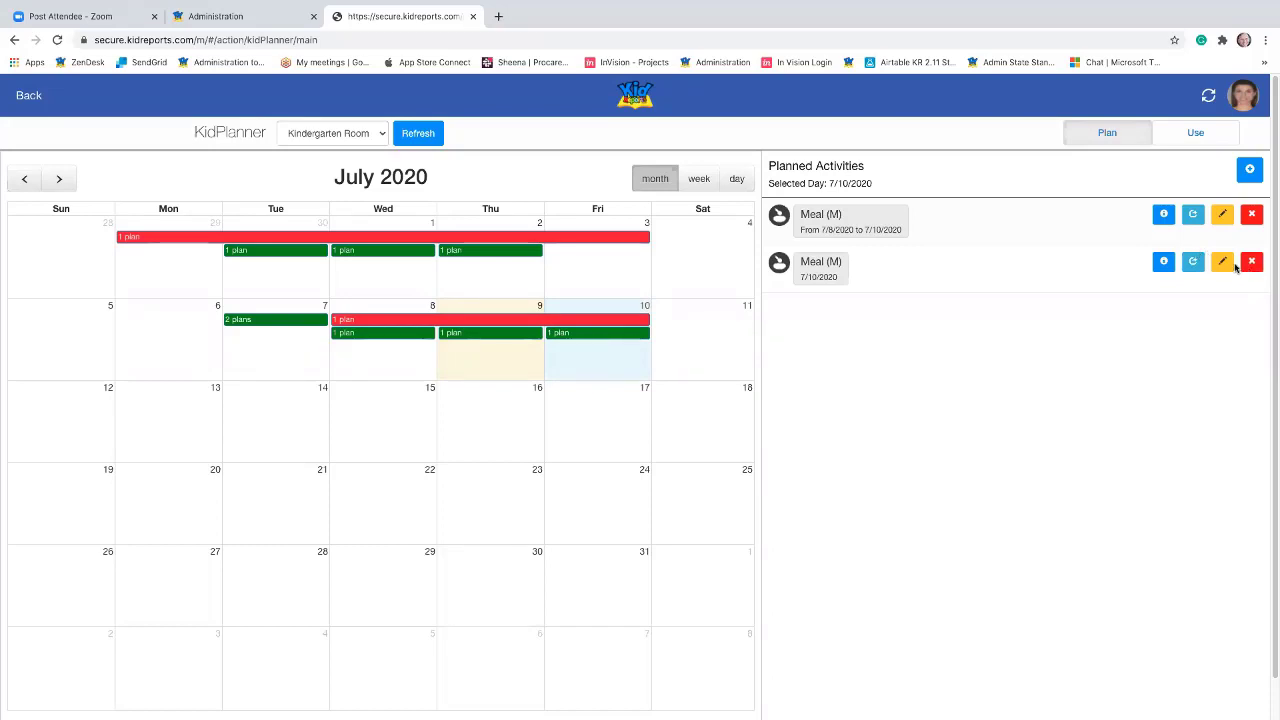
{"action": "left_click", "coordinate": [1221, 268]}
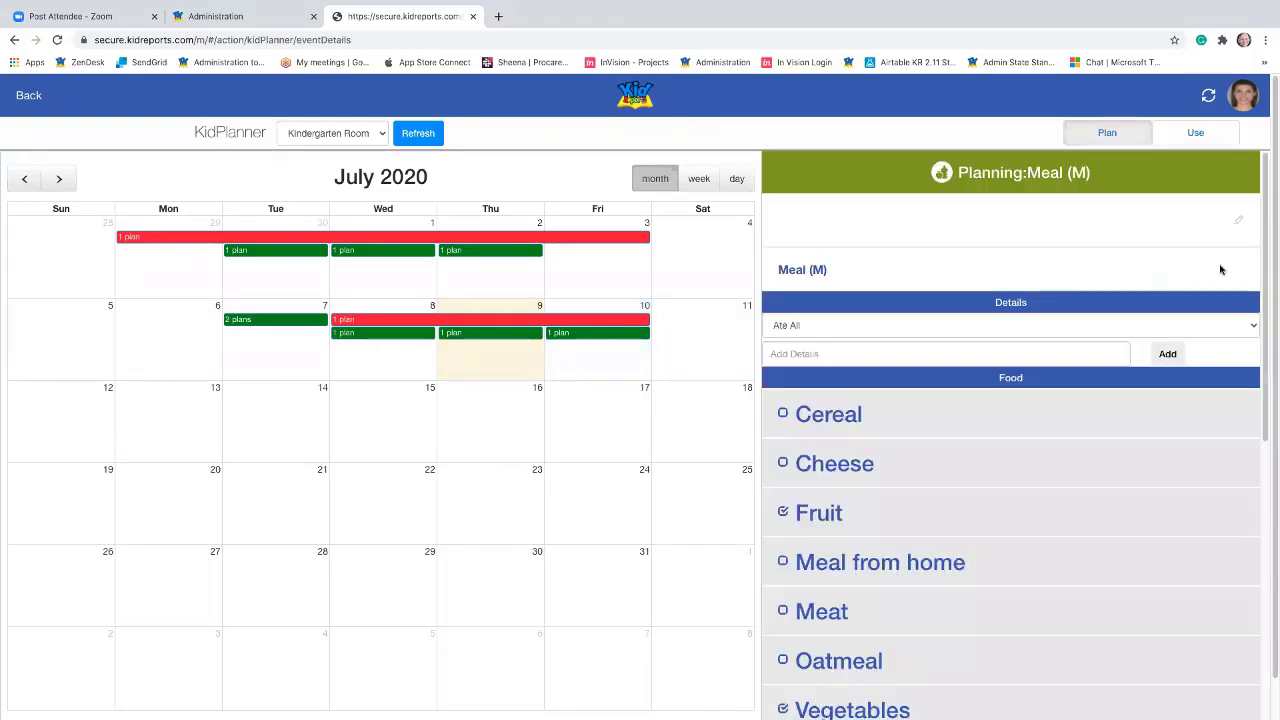
{"action": "scroll", "coordinate": [1075, 500], "scroll_direction": "down", "scroll_amount": 10}
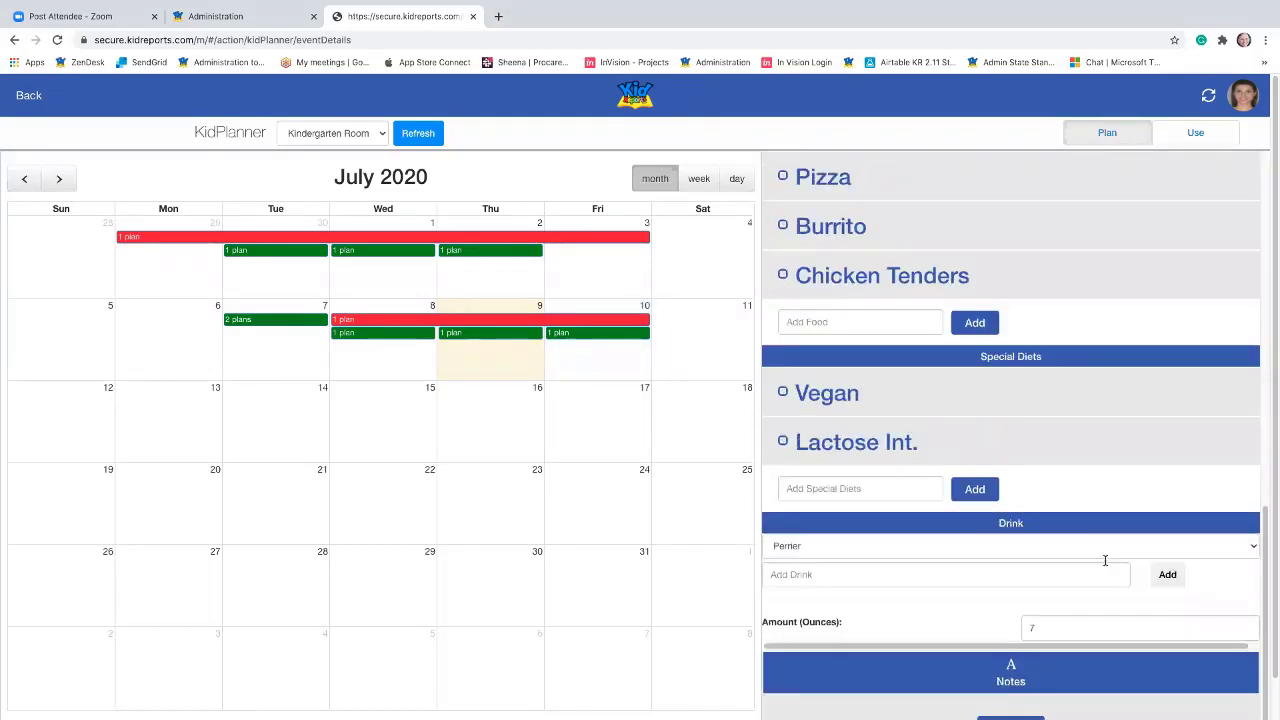
{"action": "scroll", "coordinate": [1100, 565], "scroll_direction": "down", "scroll_amount": 1}
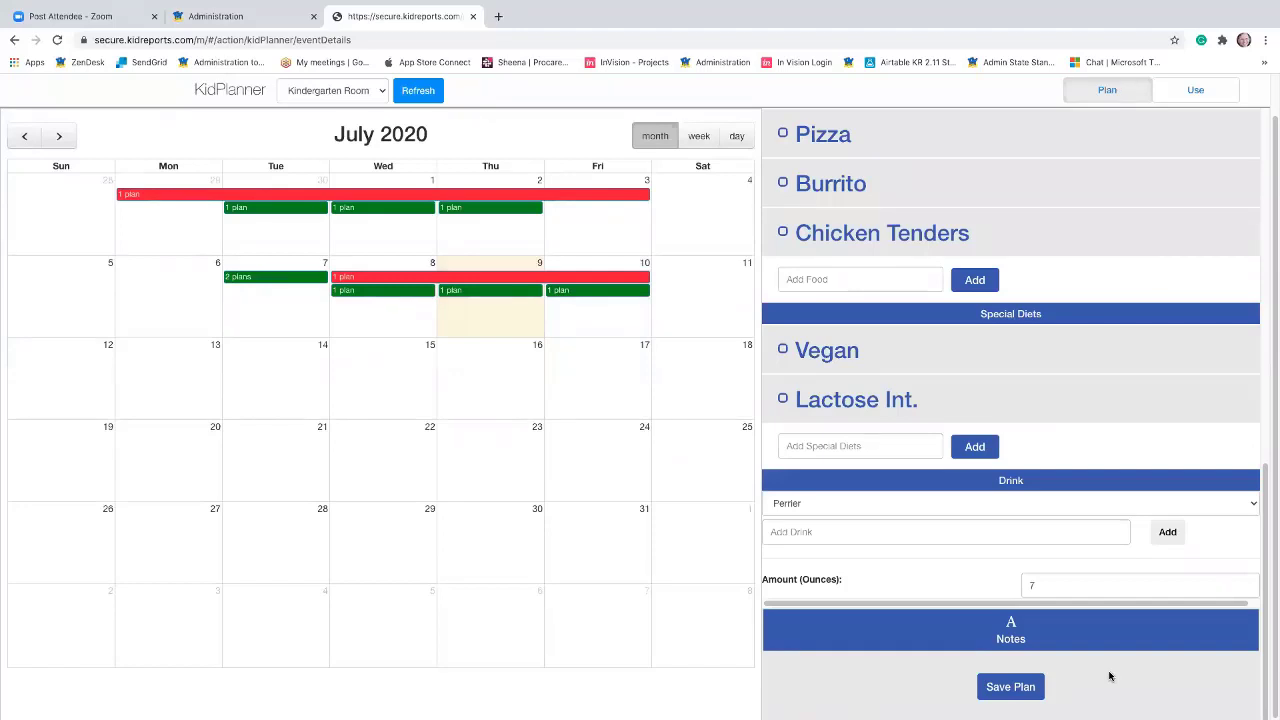
{"action": "left_click", "coordinate": [1016, 688]}
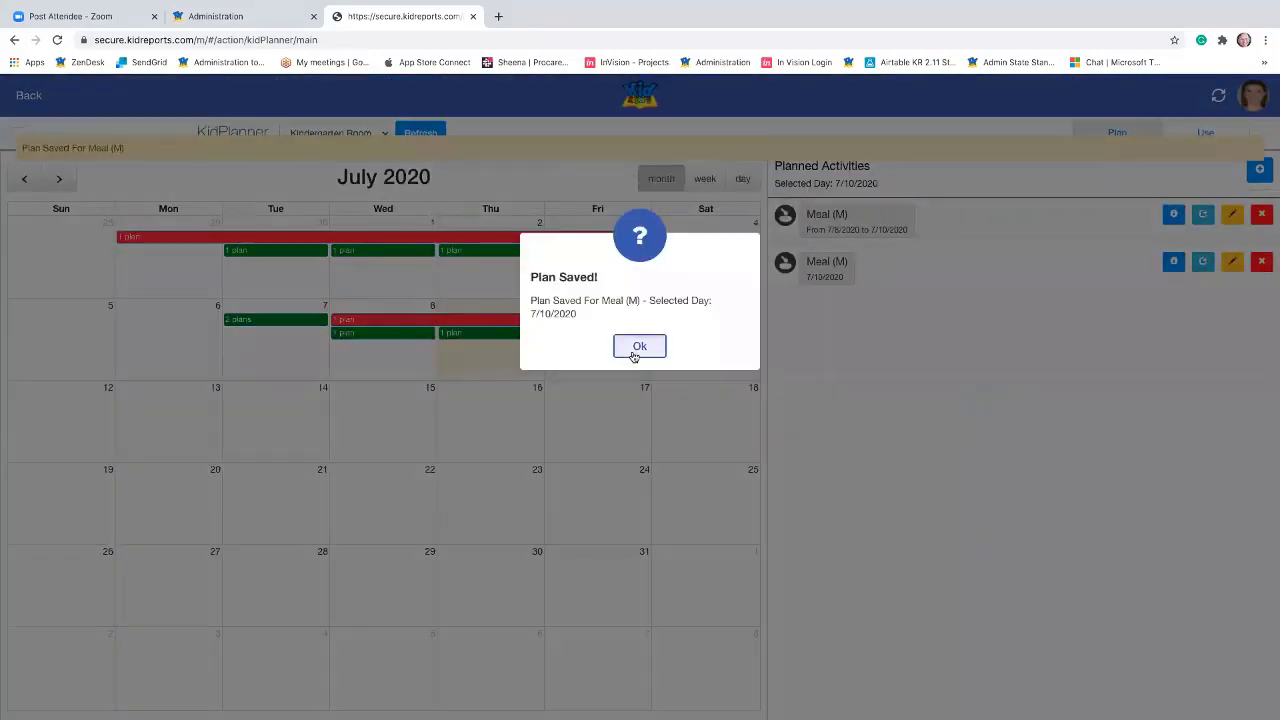
{"action": "left_click", "coordinate": [636, 347]}
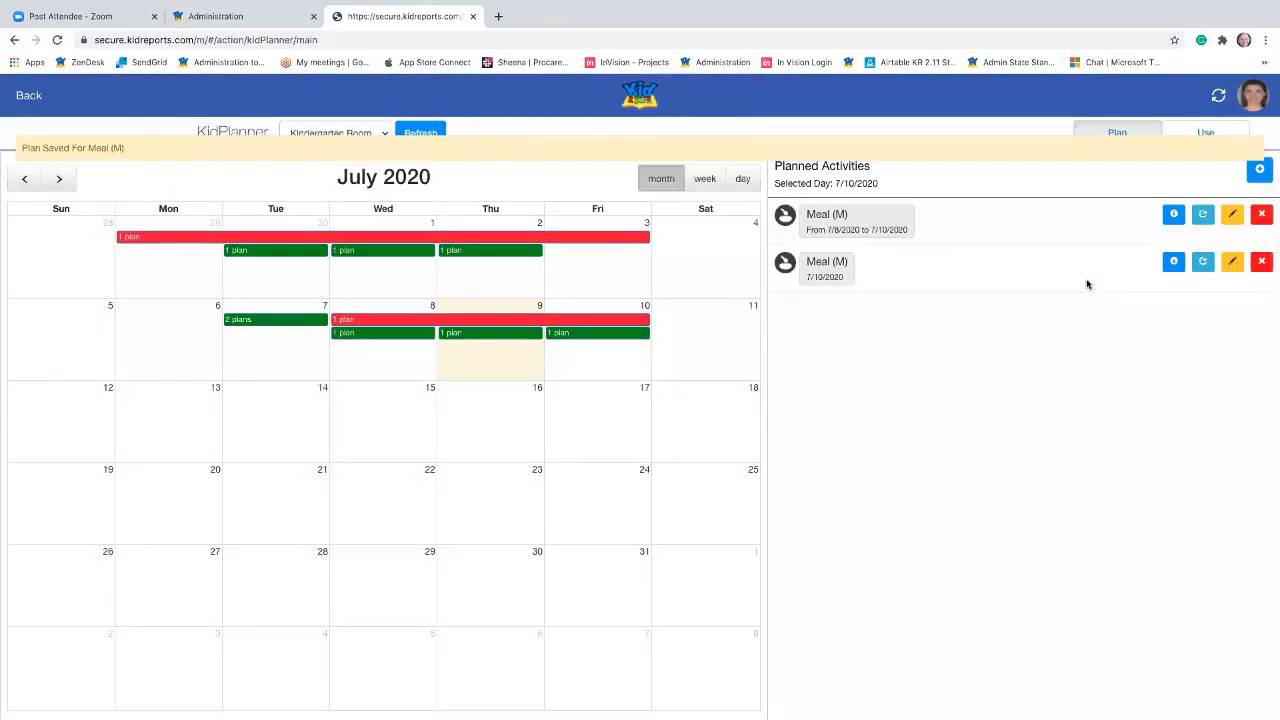
{"action": "left_click", "coordinate": [1172, 262]}
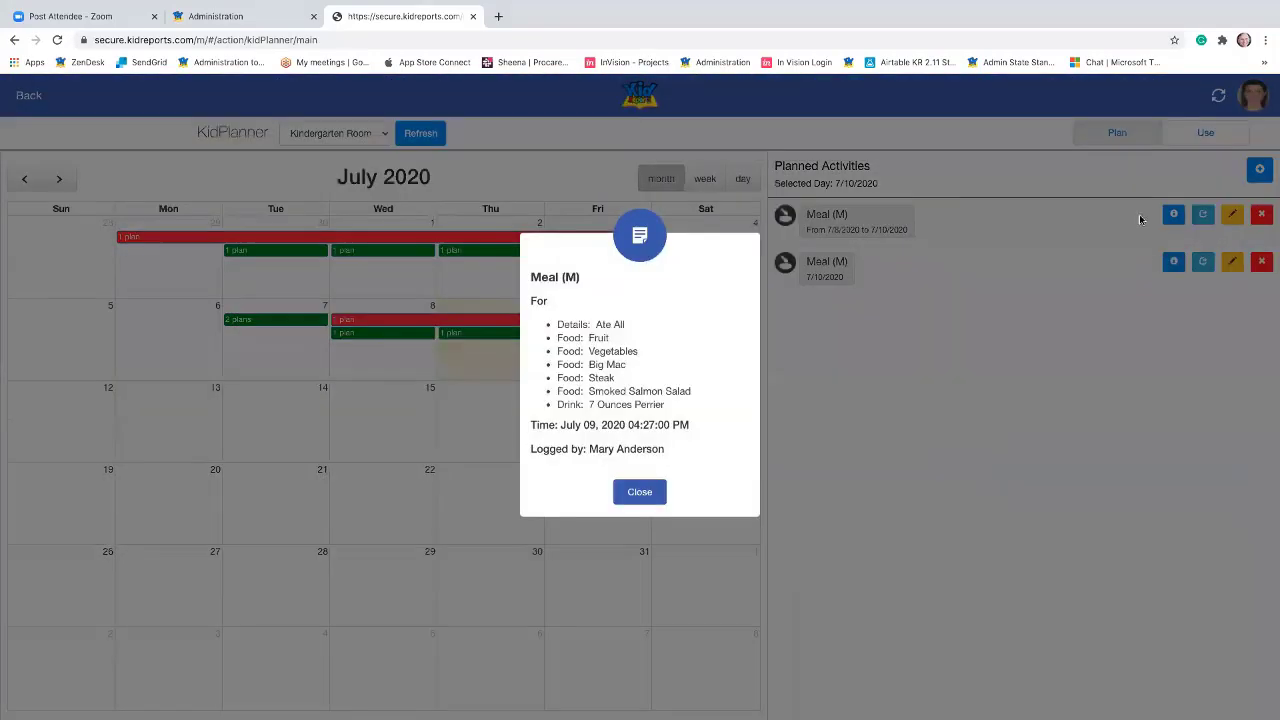
{"action": "left_click", "coordinate": [650, 492]}
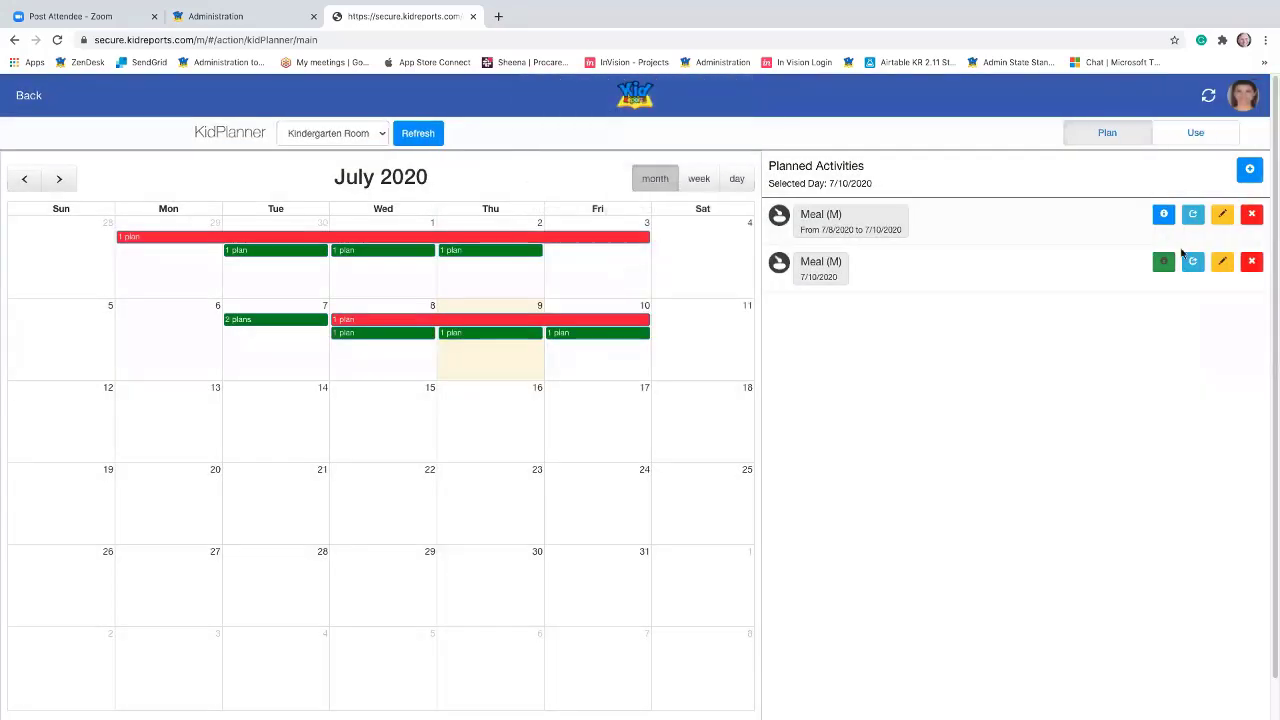
Copy the meal plan over the date range 07/13/2020 to 07/17/2020.
{"action": "left_click", "coordinate": [1194, 265]}
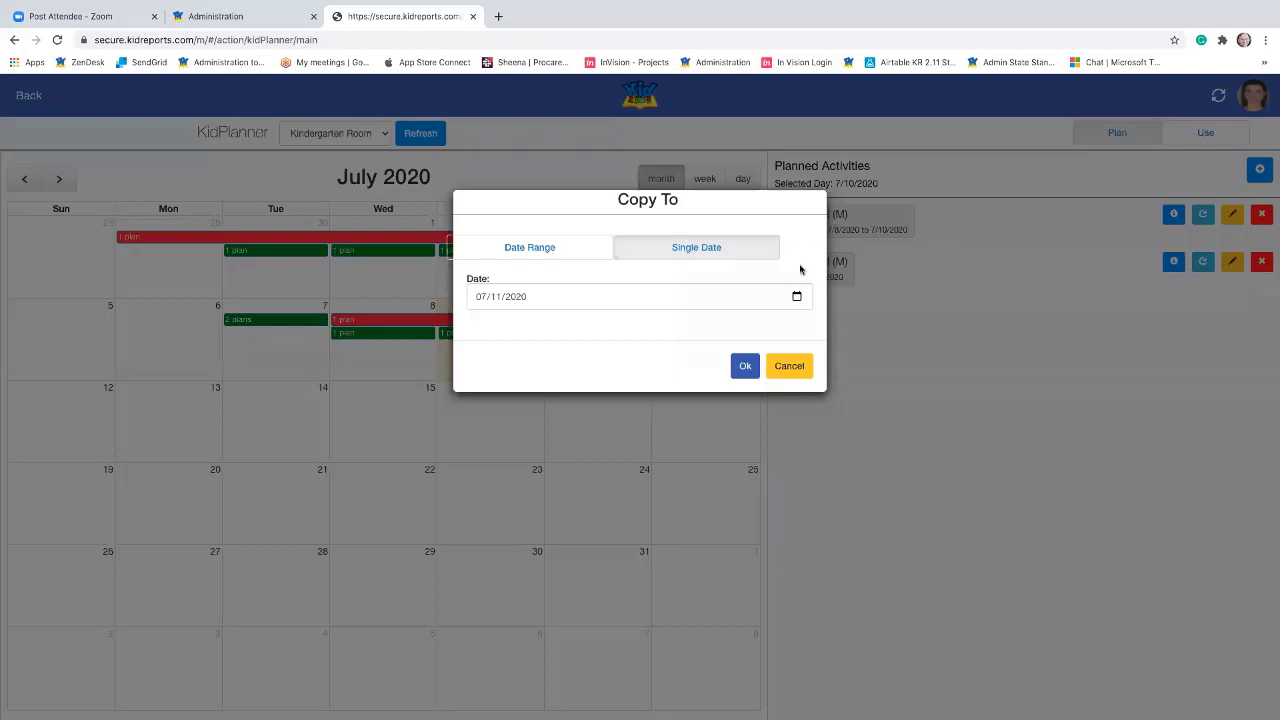
{"action": "left_click", "coordinate": [796, 297]}
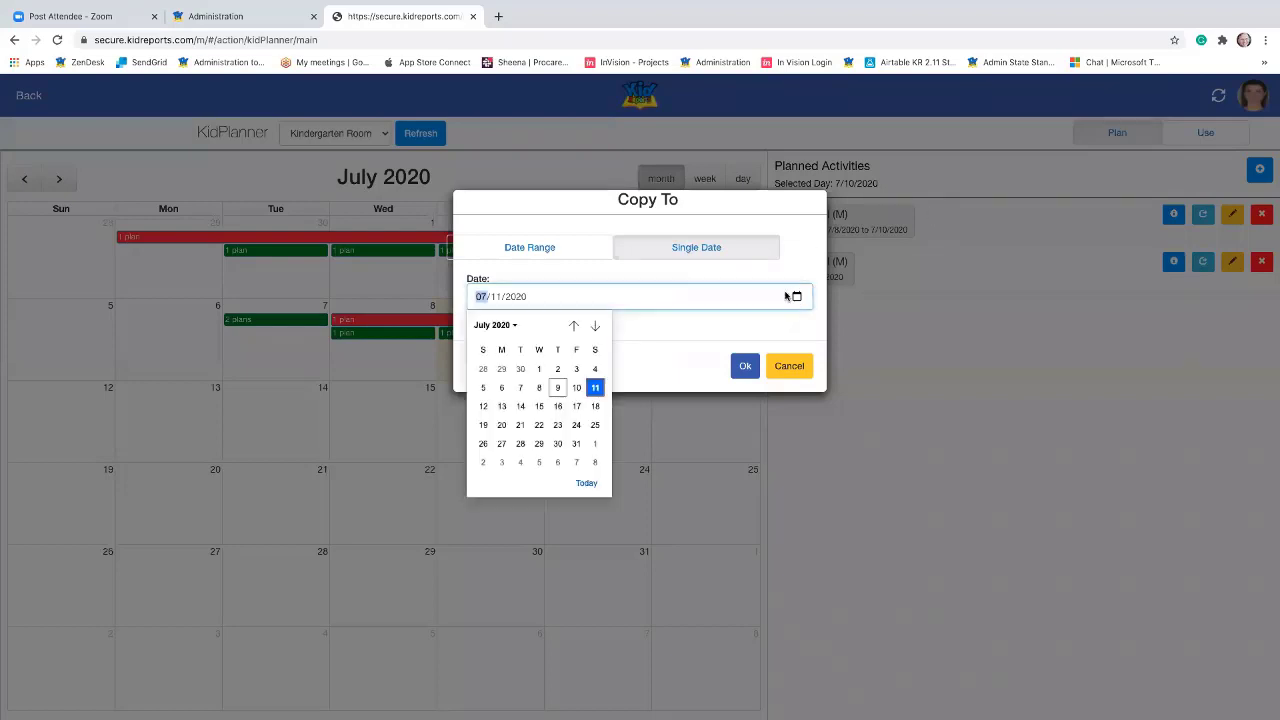
{"action": "left_click", "coordinate": [558, 406]}
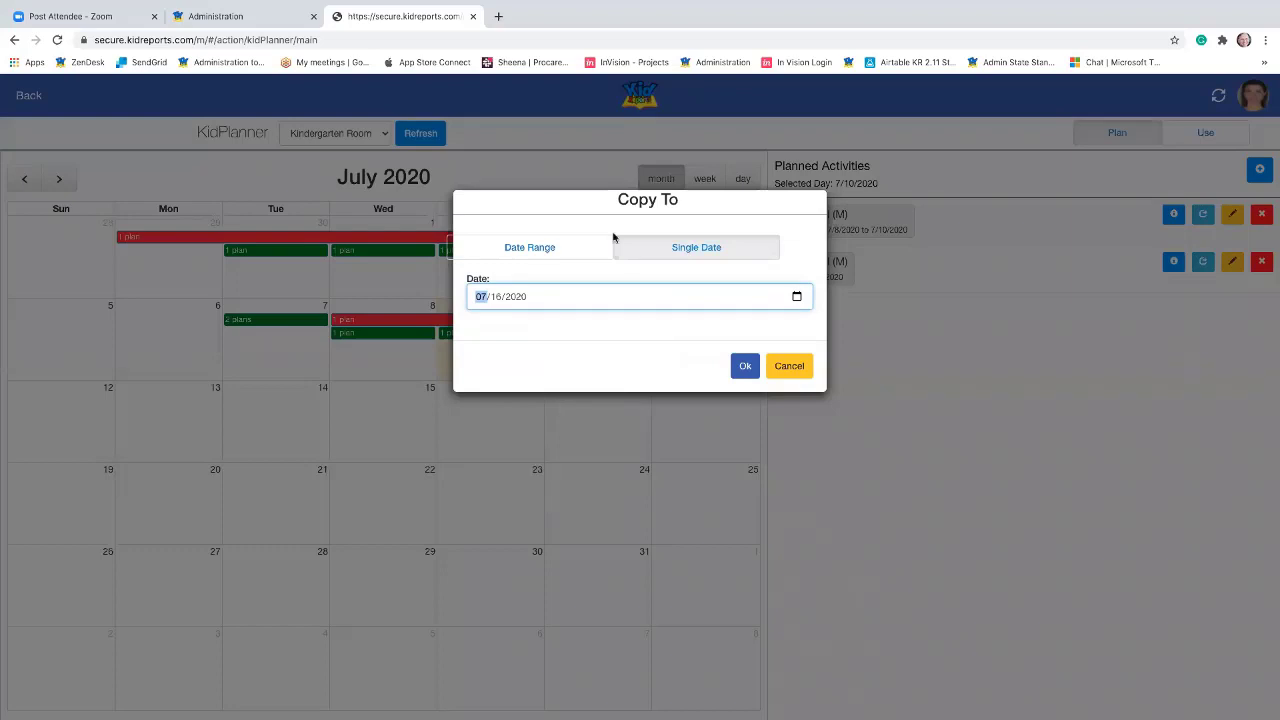
{"action": "left_click", "coordinate": [551, 252]}
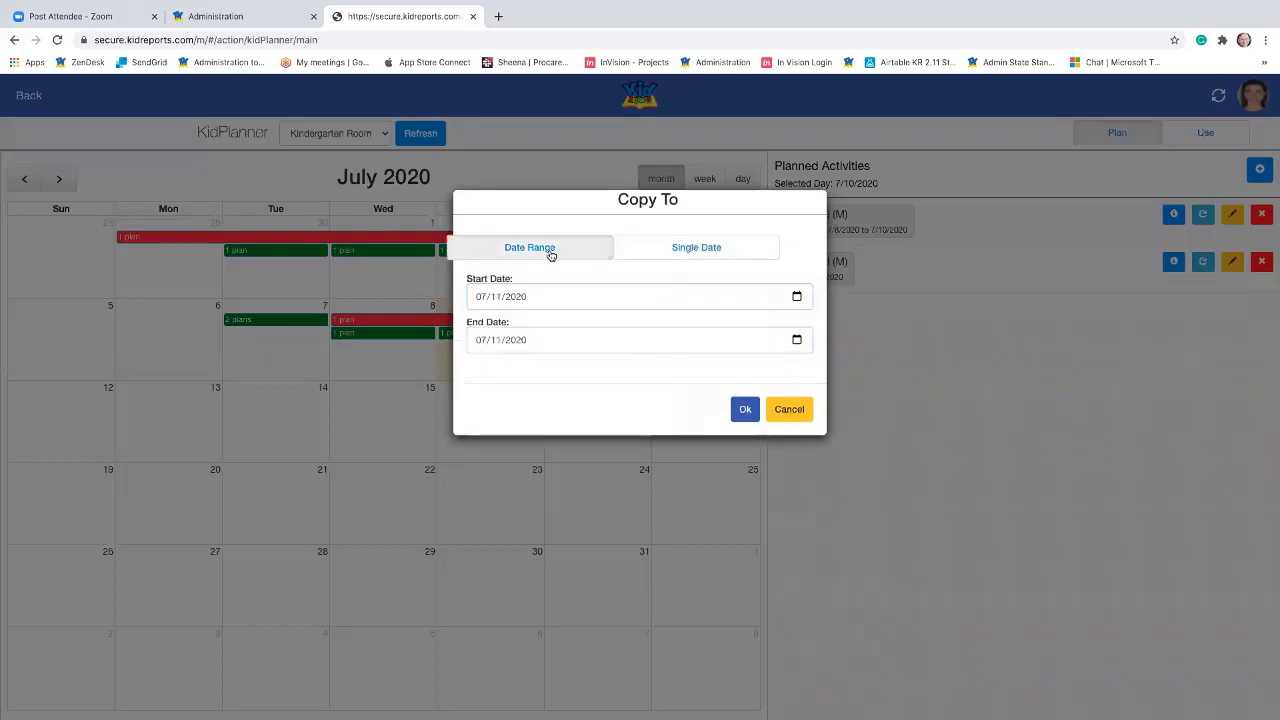
{"action": "left_click", "coordinate": [769, 297]}
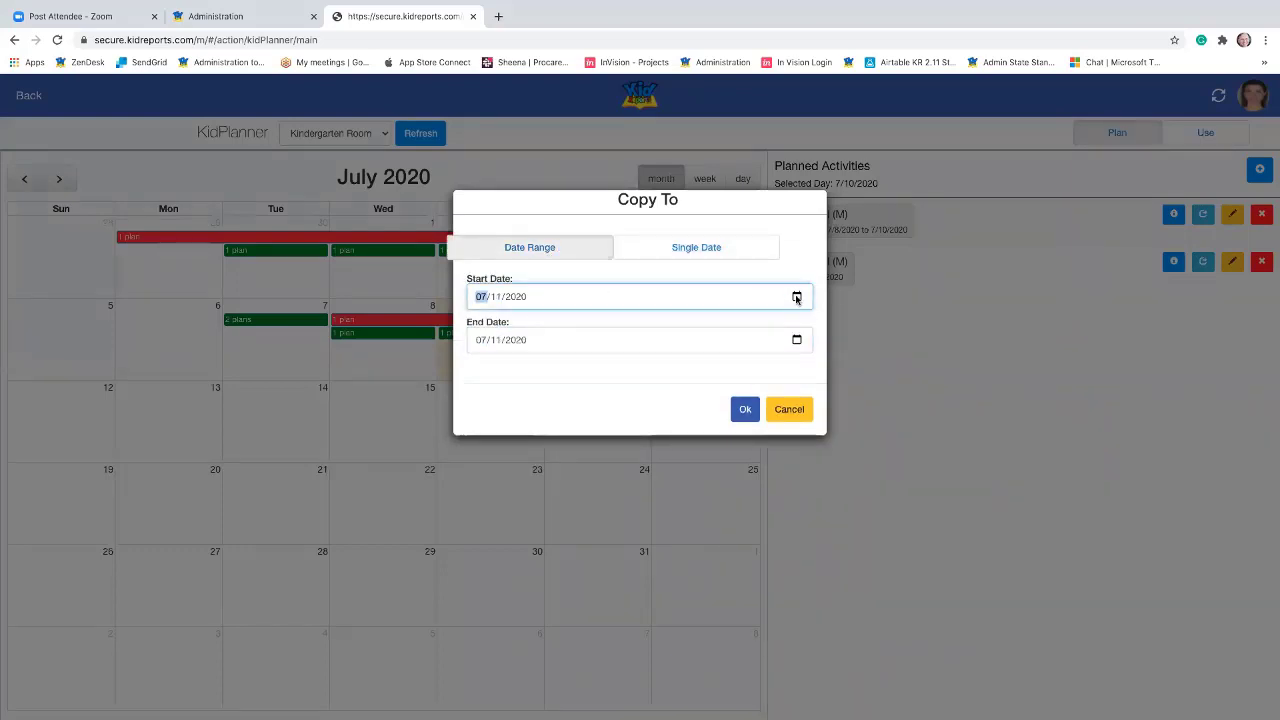
{"action": "left_click", "coordinate": [796, 296]}
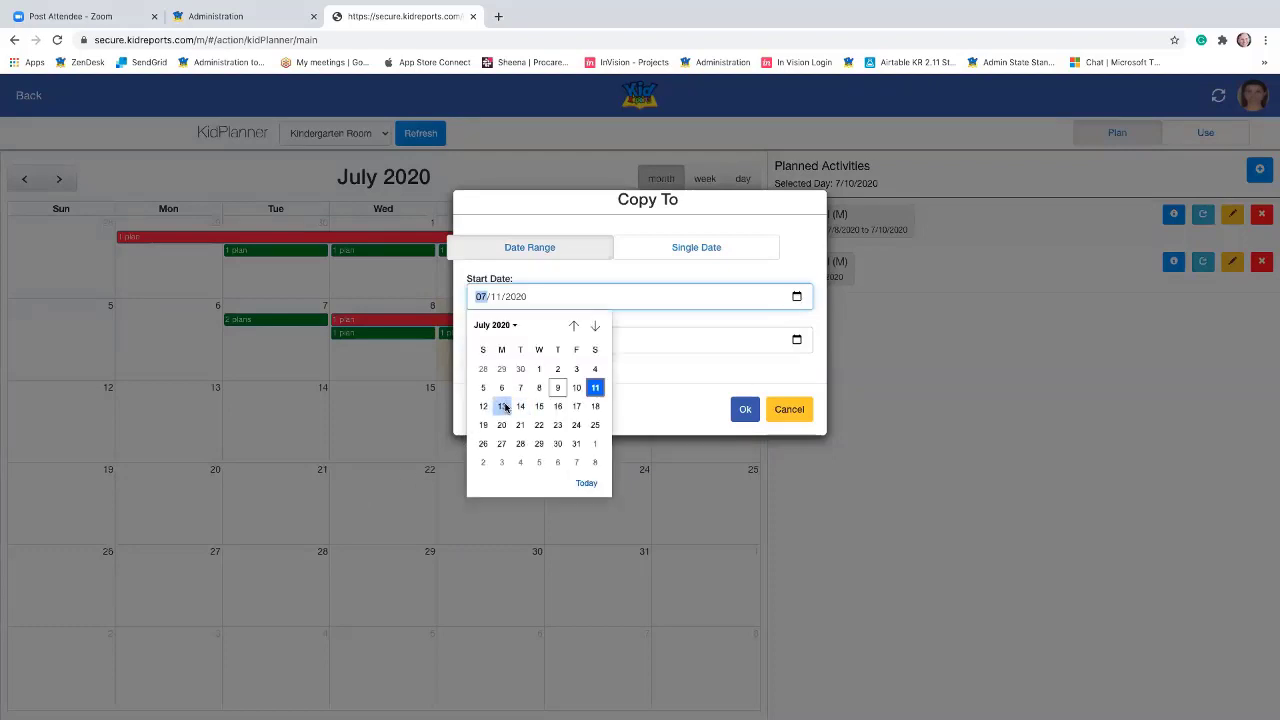
{"action": "left_click", "coordinate": [502, 406]}
{"action": "left_click", "coordinate": [796, 339]}
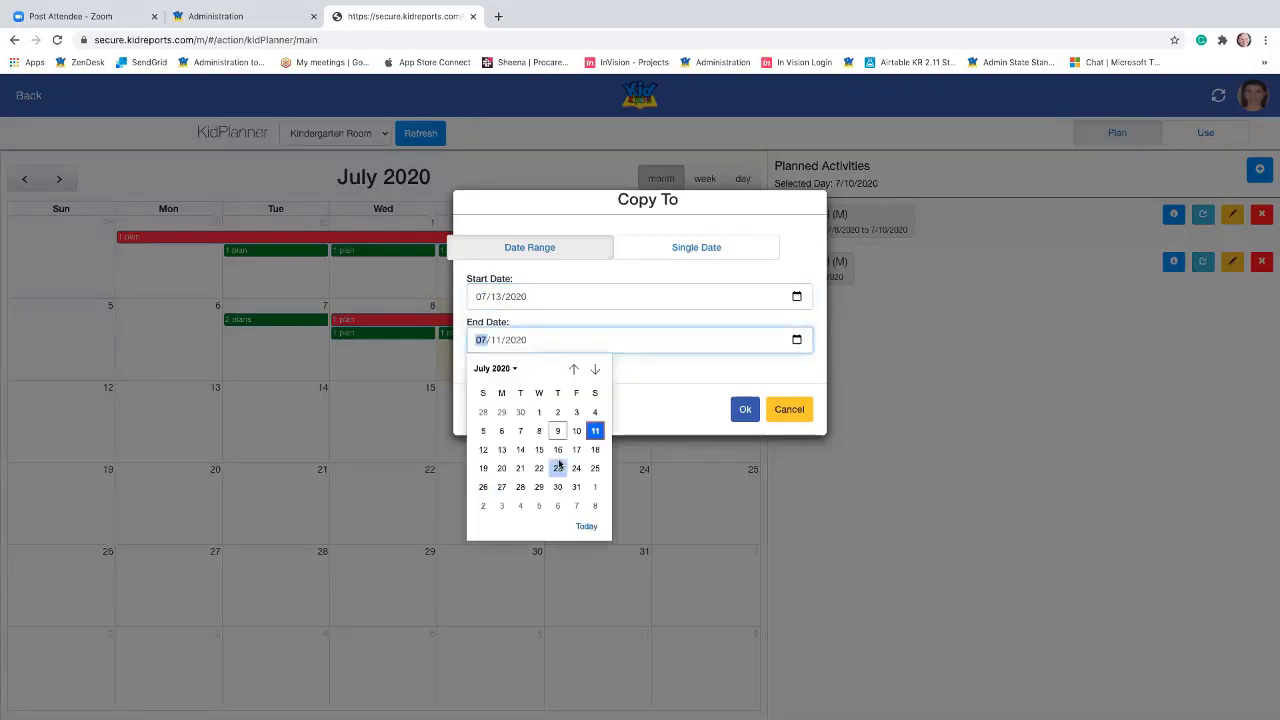
{"action": "left_click", "coordinate": [576, 449]}
{"action": "left_click", "coordinate": [742, 411]}
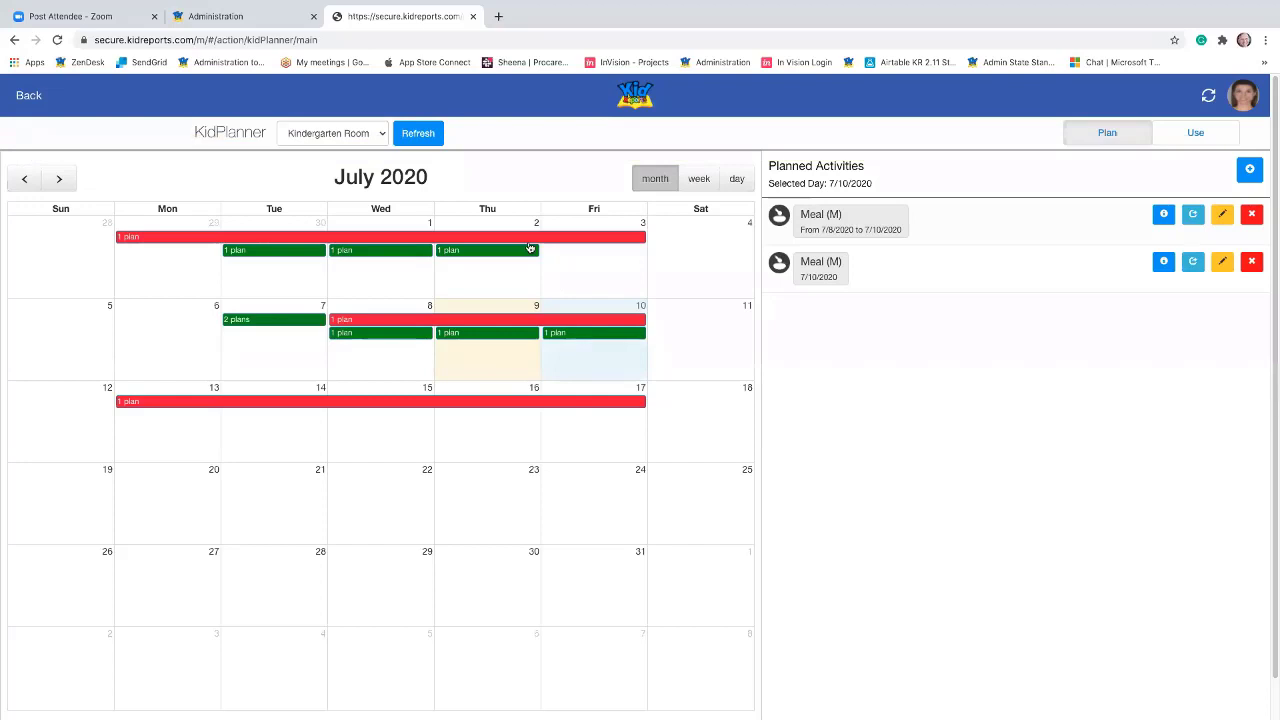
Go back to the dashboard, clear the selected children, and reopen the Kid Planner calendar.
{"action": "left_click", "coordinate": [28, 95]}
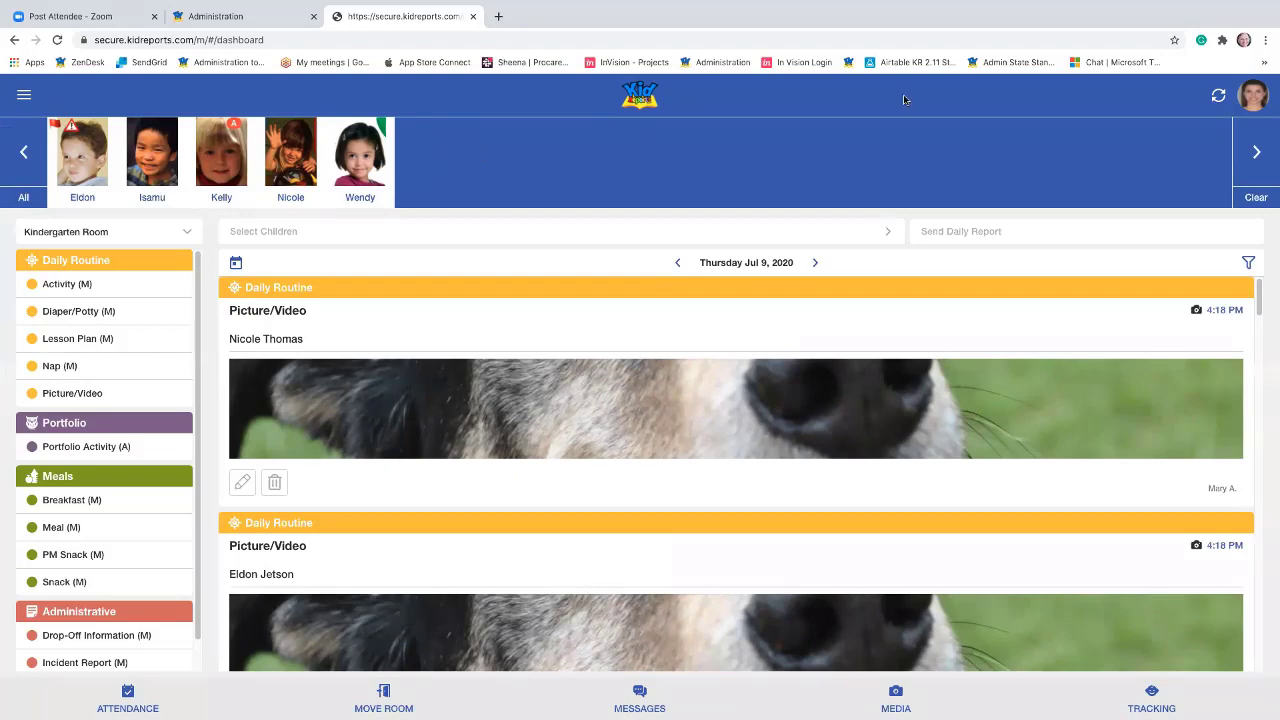
{"action": "left_click", "coordinate": [1256, 199]}
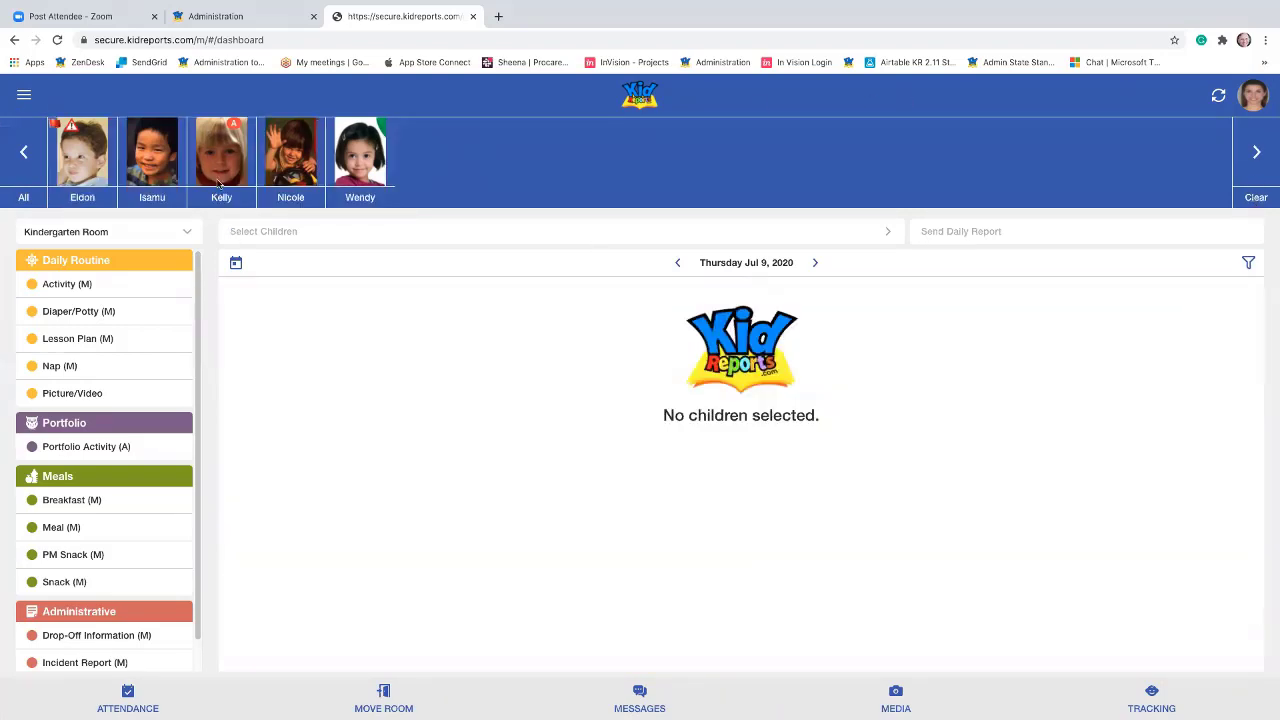
{"action": "left_click", "coordinate": [24, 97]}
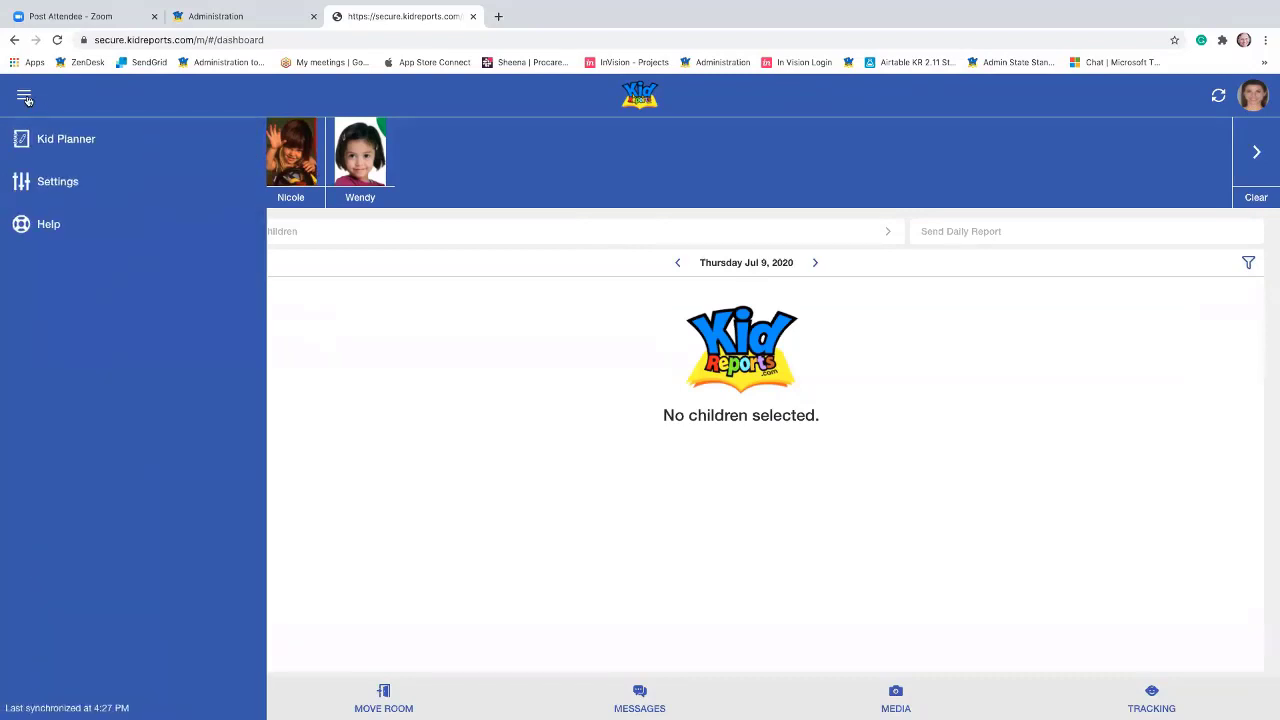
{"action": "left_click", "coordinate": [45, 140]}
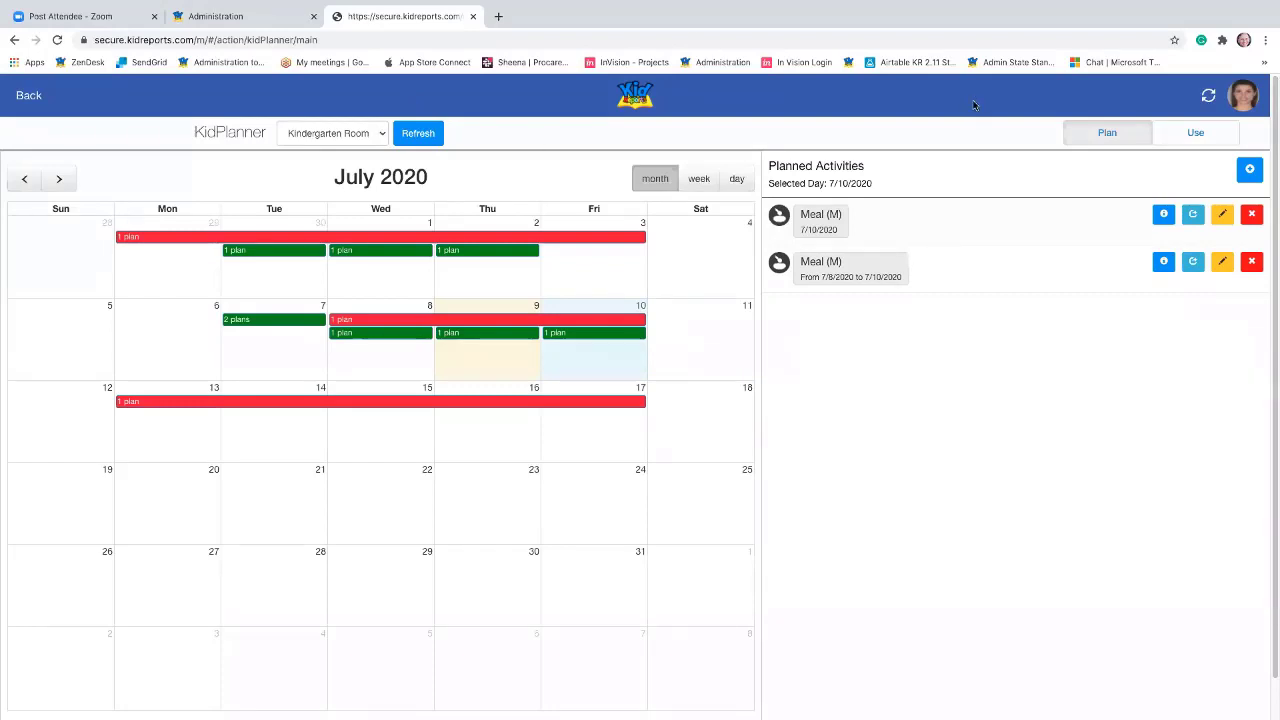
Switch to the Use tab with four children selected and edit the 7/9/2020 Meal plan.
{"action": "left_click", "coordinate": [1196, 134]}
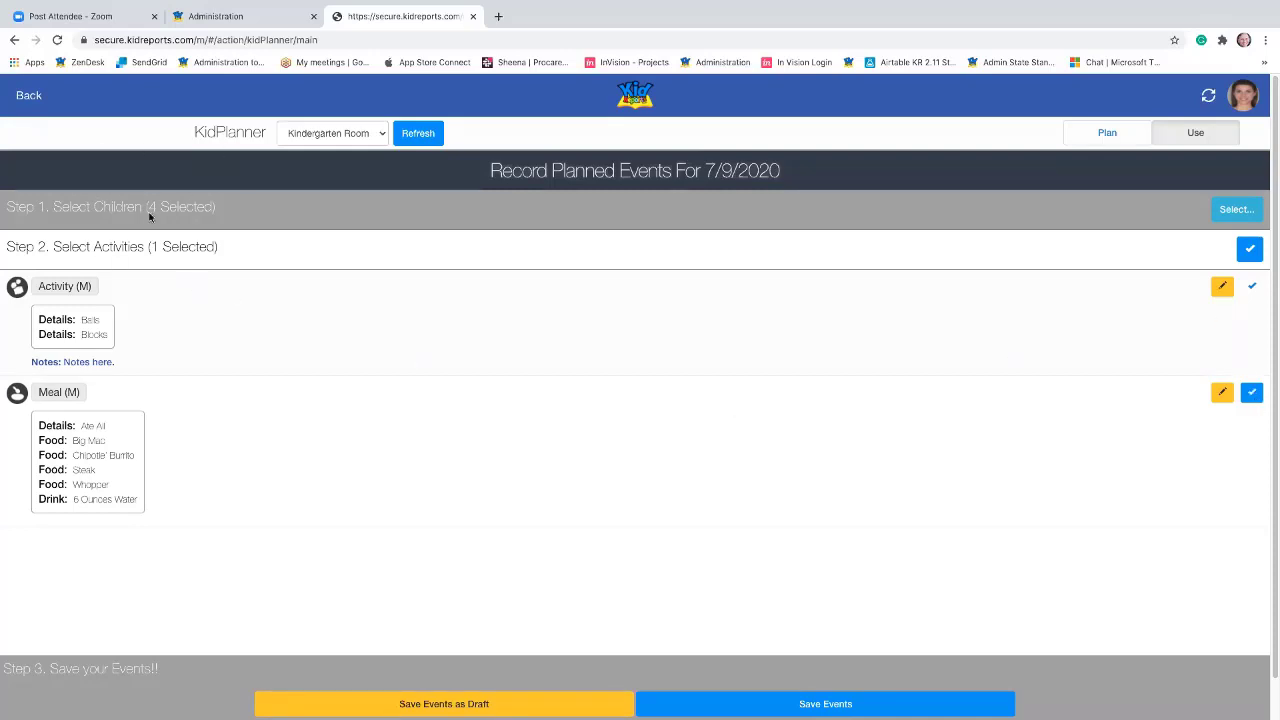
{"action": "left_click_drag", "start_coordinate": [149, 212], "coordinate": [212, 205]}
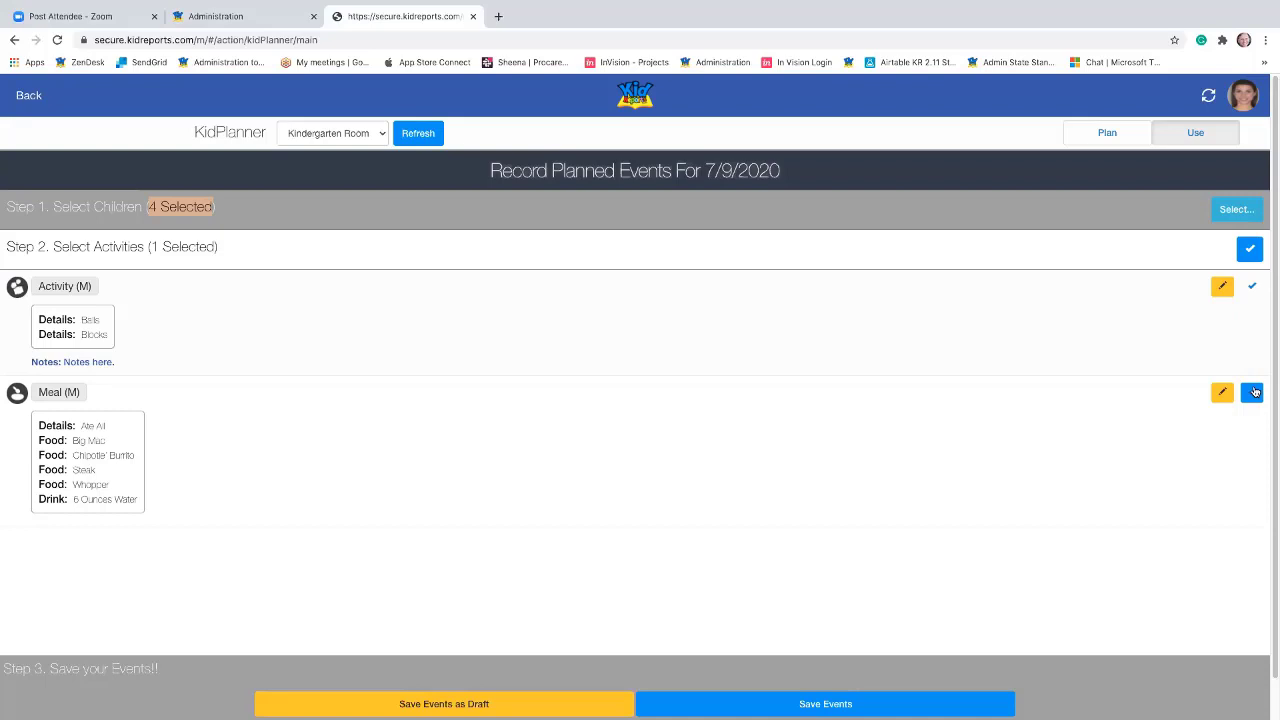
{"action": "left_click", "coordinate": [1222, 392]}
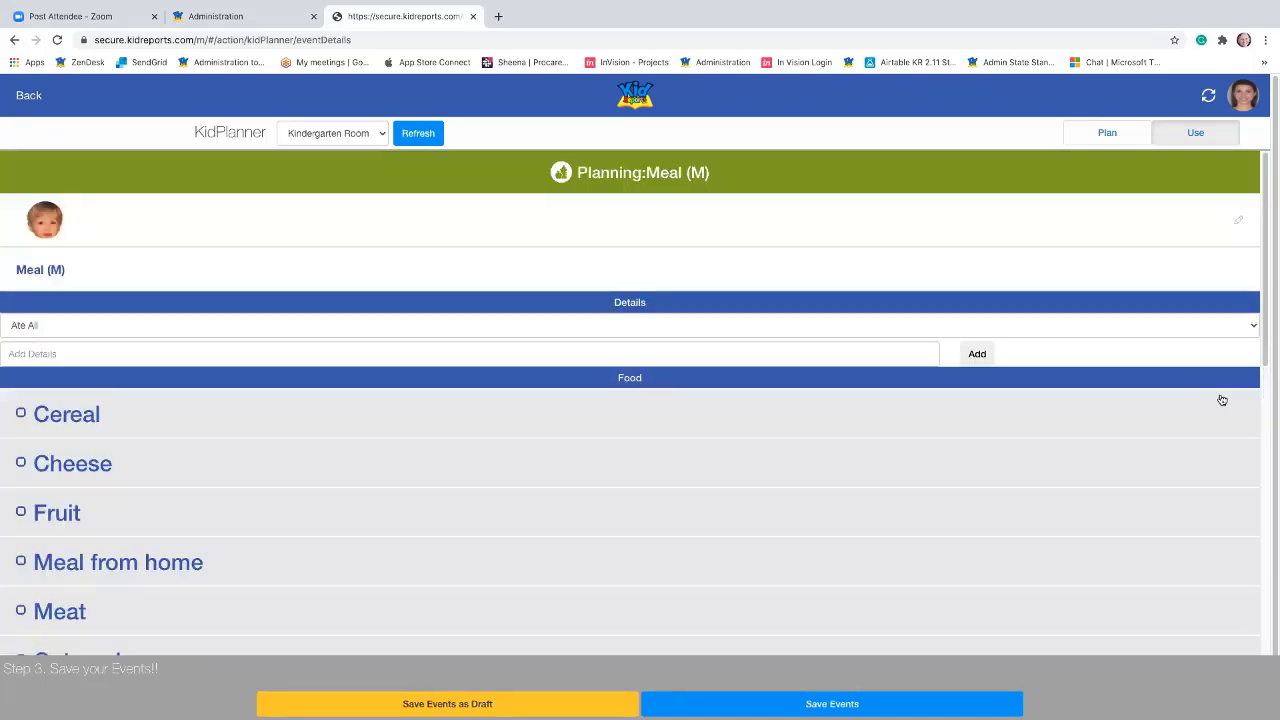
{"action": "scroll", "coordinate": [810, 489], "scroll_direction": "down", "scroll_amount": 9}
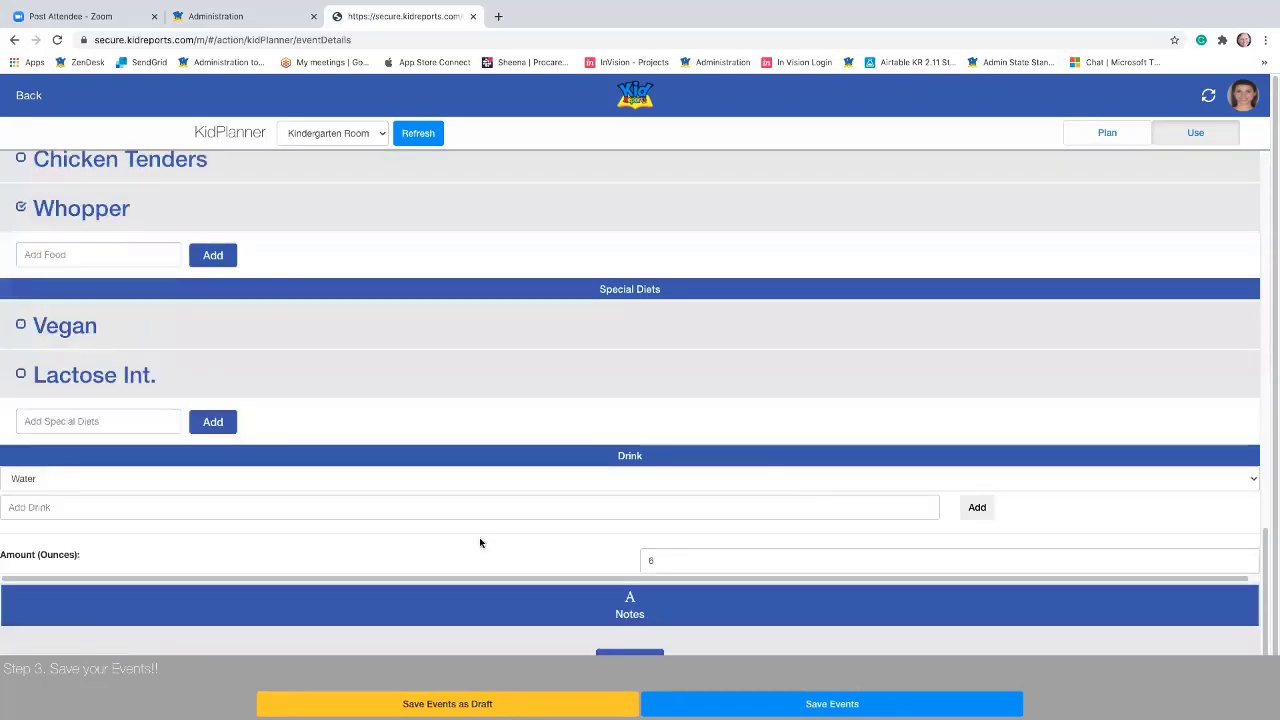
{"action": "scroll", "coordinate": [850, 540], "scroll_direction": "down", "scroll_amount": 2}
Add the note 'Observations' to the meal and save the plan.
{"action": "left_click", "coordinate": [688, 568]}
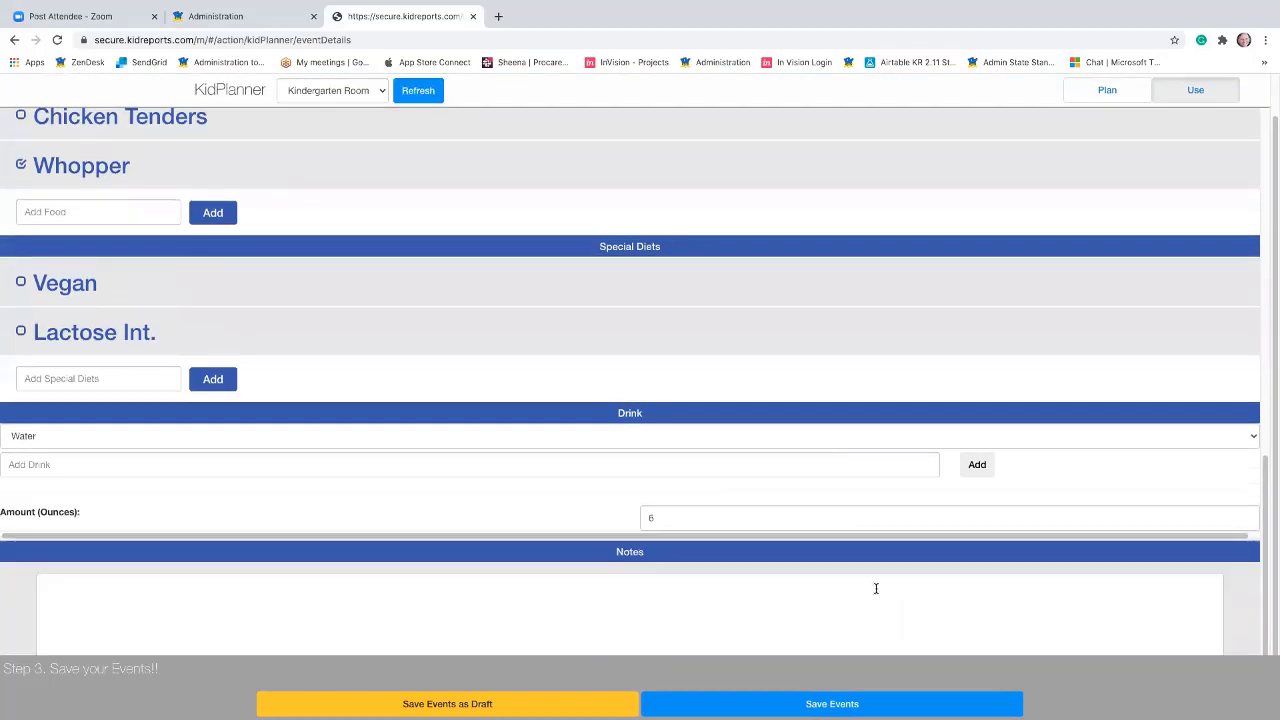
{"action": "scroll", "coordinate": [757, 466], "scroll_direction": "down", "scroll_amount": 3}
{"action": "left_click", "coordinate": [758, 468]}
{"action": "type", "text": "Observations"}
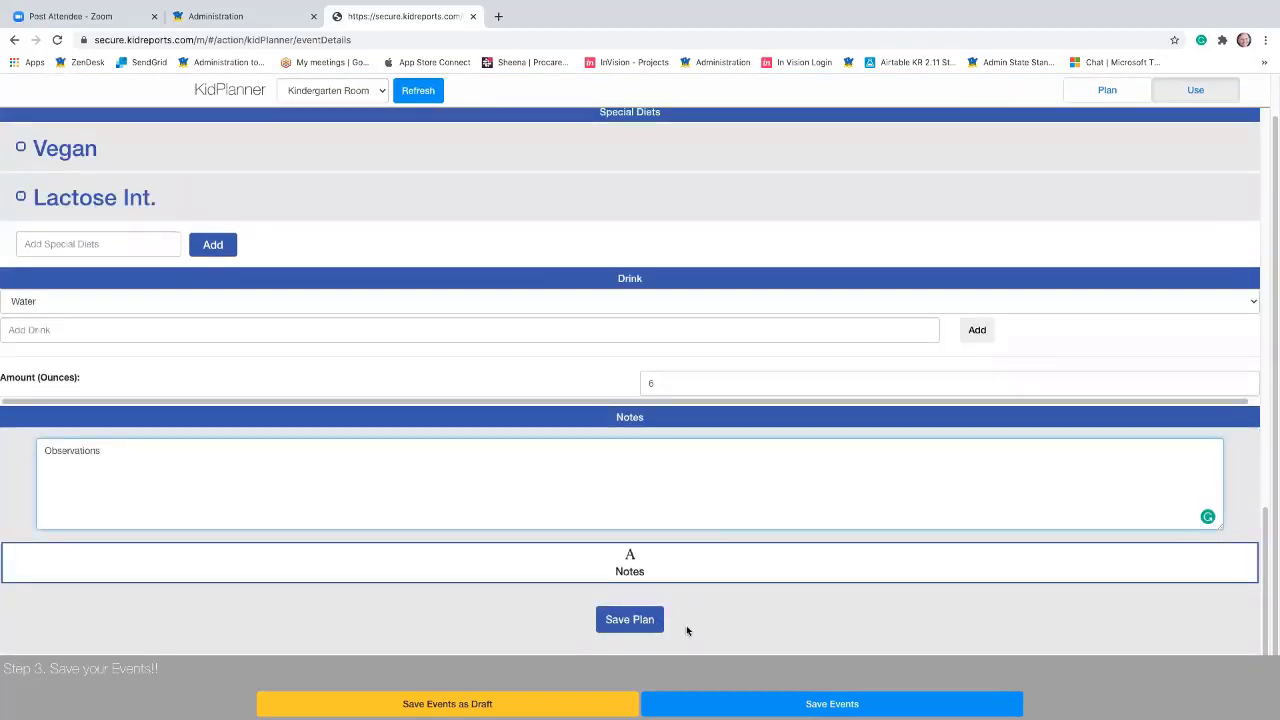
{"action": "left_click", "coordinate": [643, 617]}
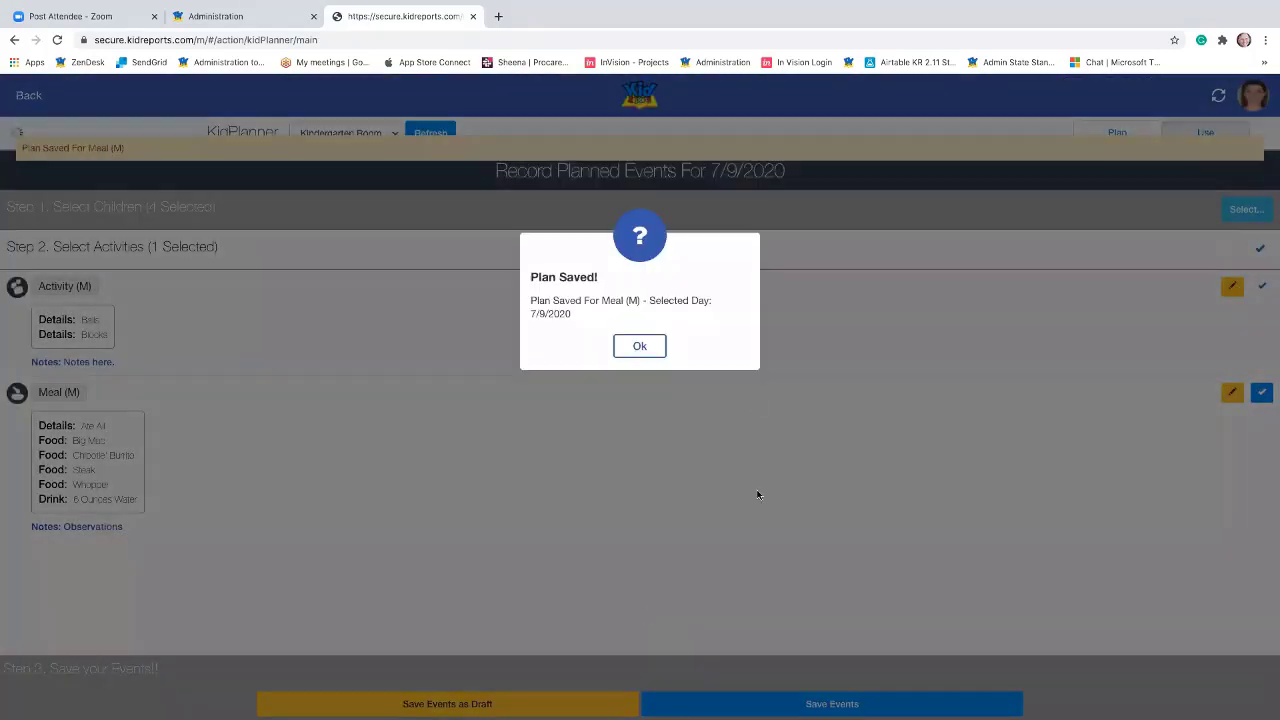
{"action": "left_click", "coordinate": [636, 346]}
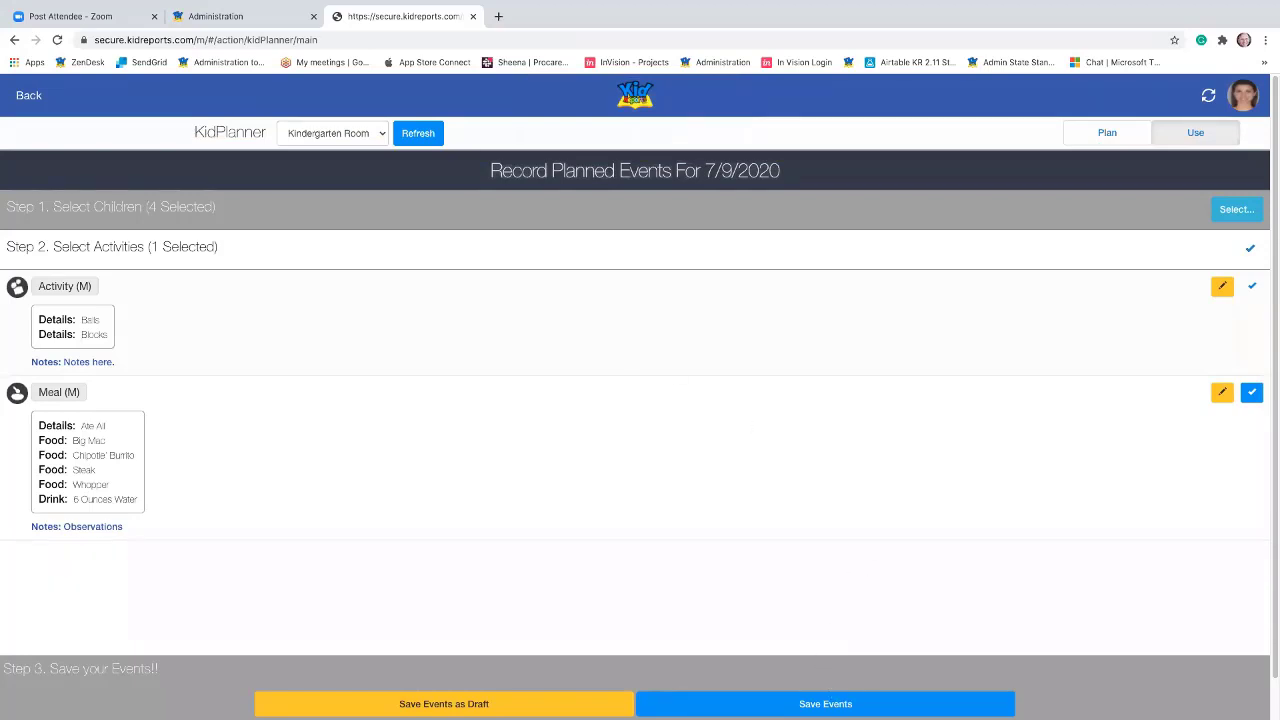
Save the planned Meal as events for the four children and decline further planning.
{"action": "left_click", "coordinate": [826, 704]}
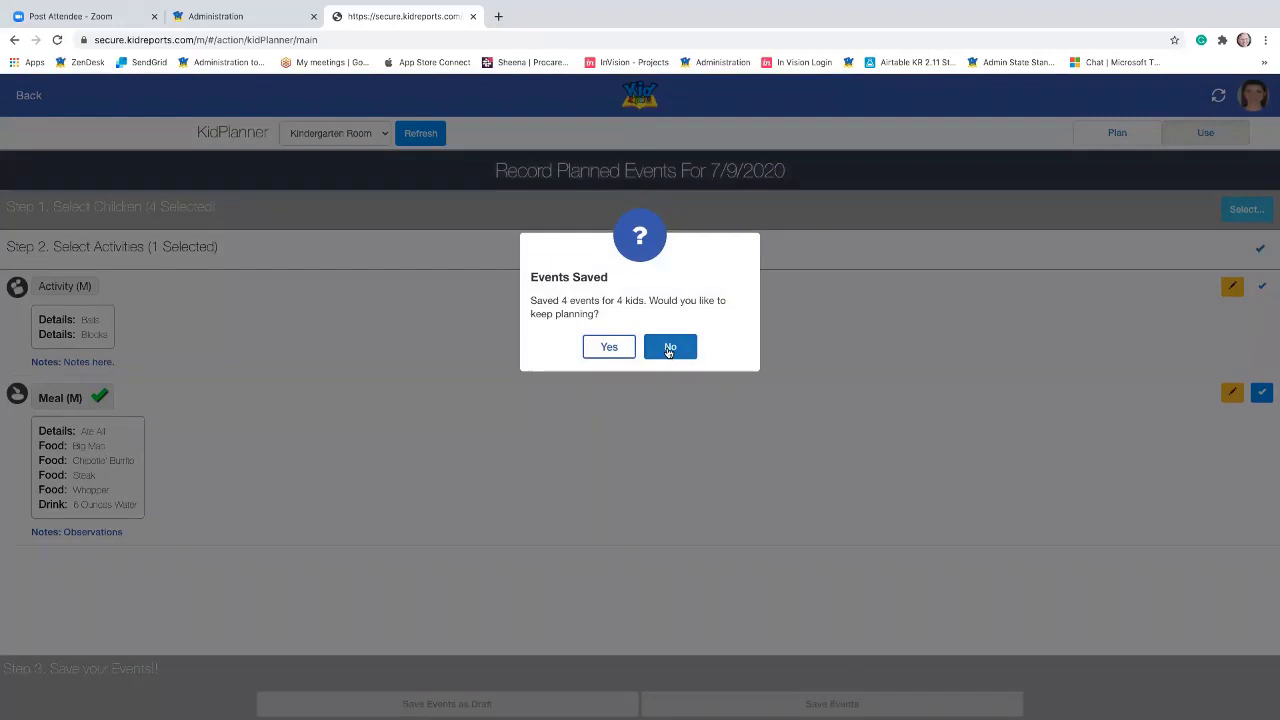
{"action": "left_click", "coordinate": [669, 347]}
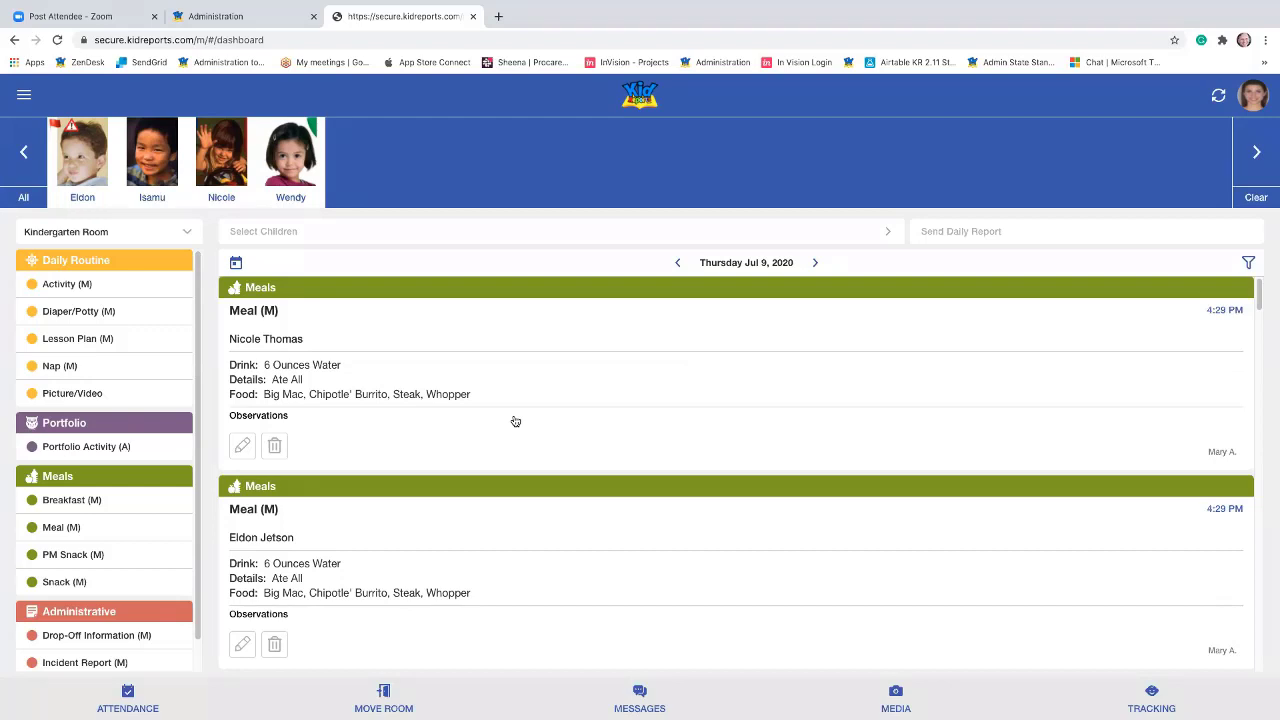
Check the event notices in Settings to confirm all four meal events succeeded.
{"action": "left_click", "coordinate": [24, 96]}
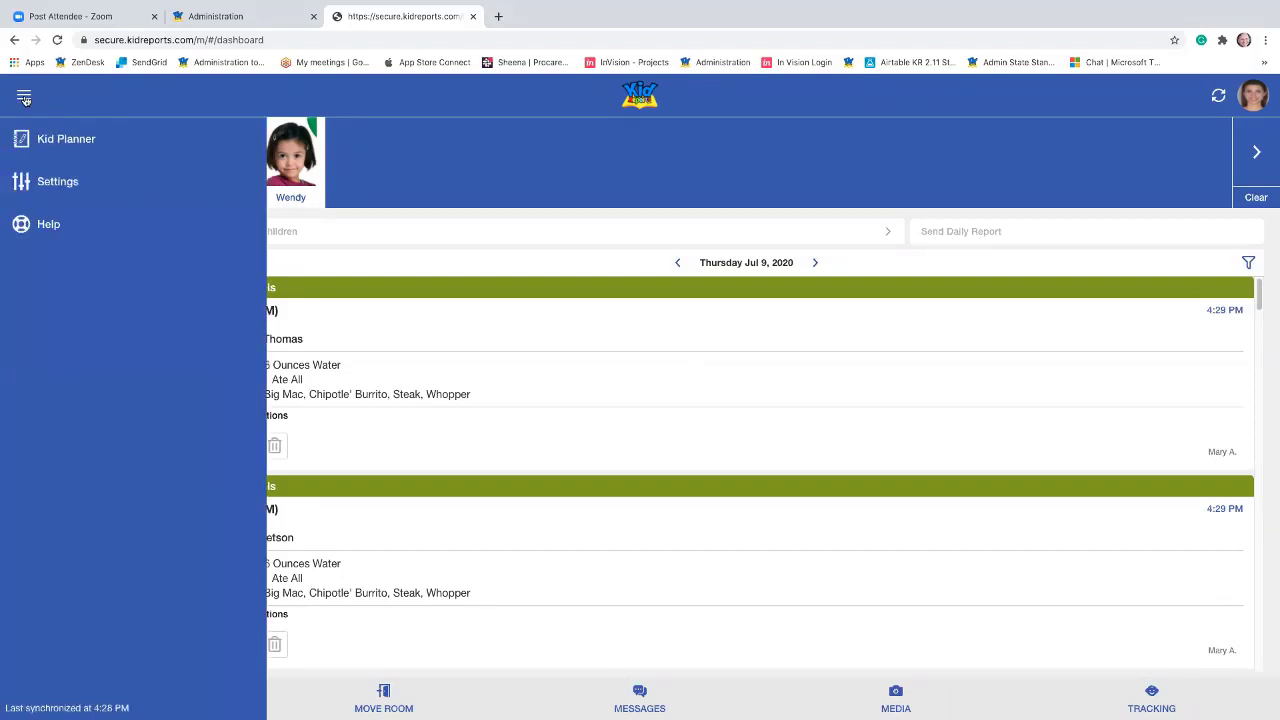
{"action": "left_click", "coordinate": [50, 183]}
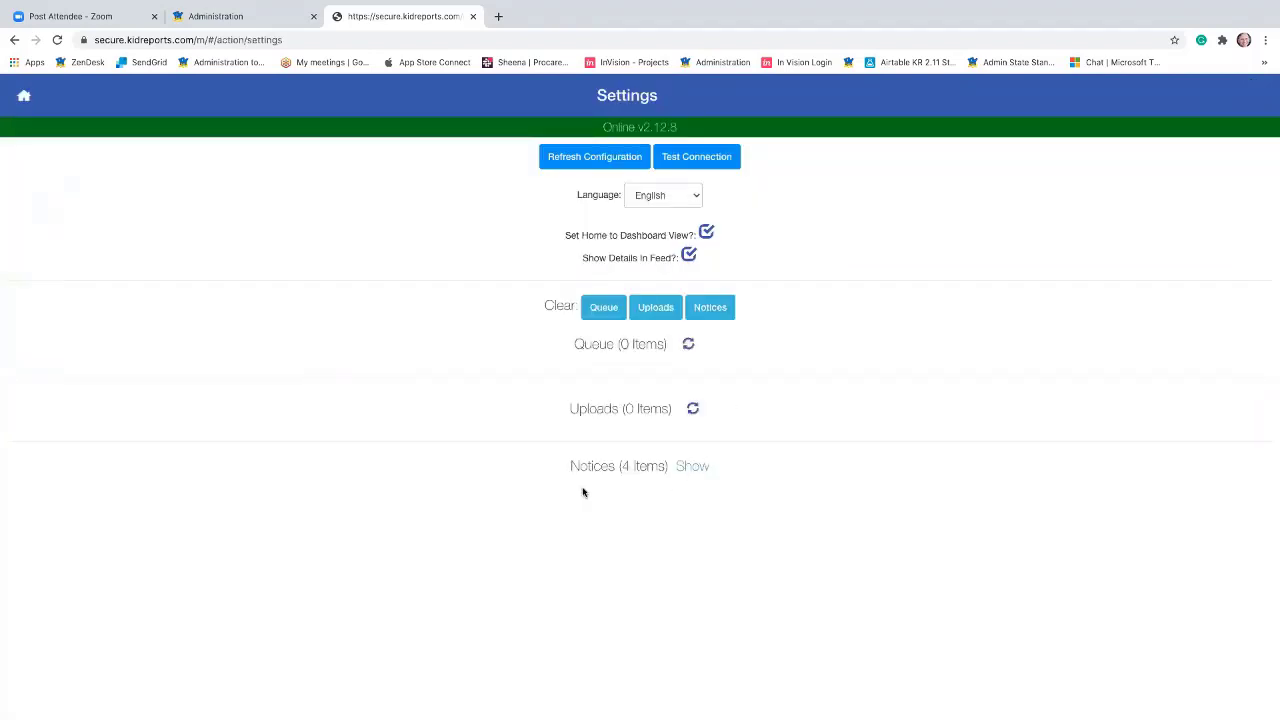
{"action": "left_click", "coordinate": [692, 466]}
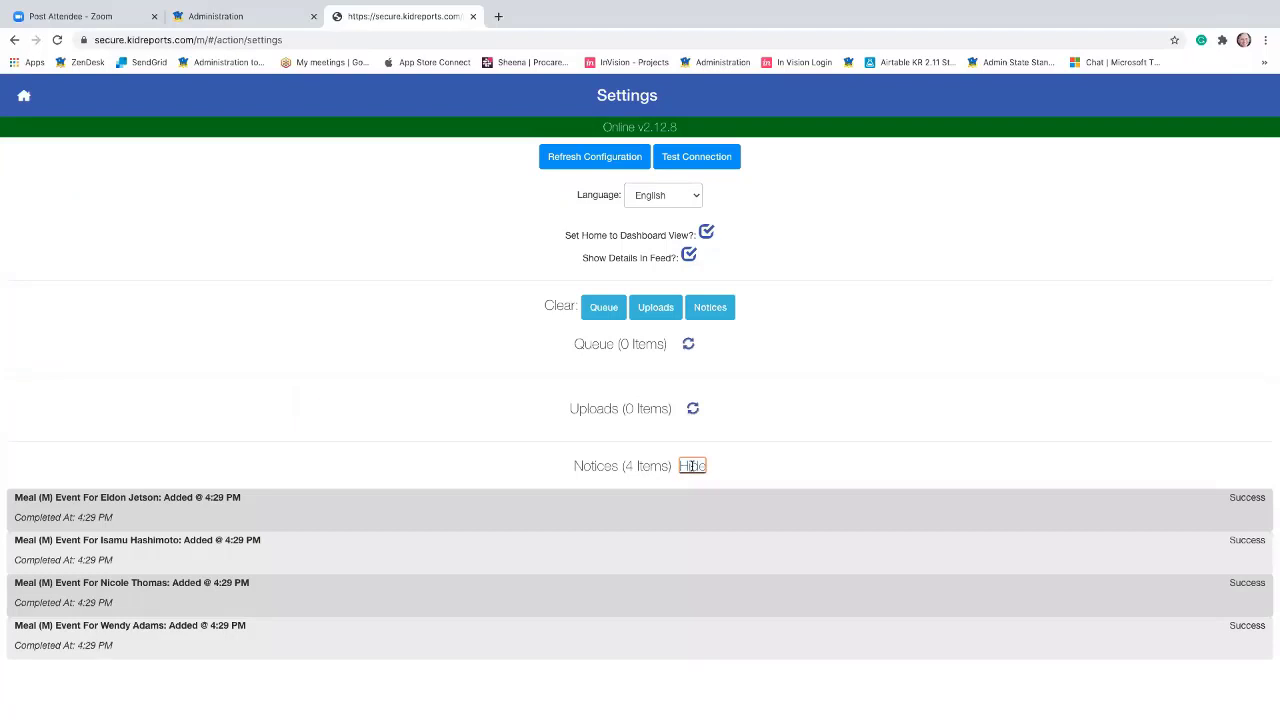
{"action": "left_click", "coordinate": [852, 372]}
Clear the event queue, refresh the configuration, and go to the help site.
{"action": "left_click", "coordinate": [603, 310]}
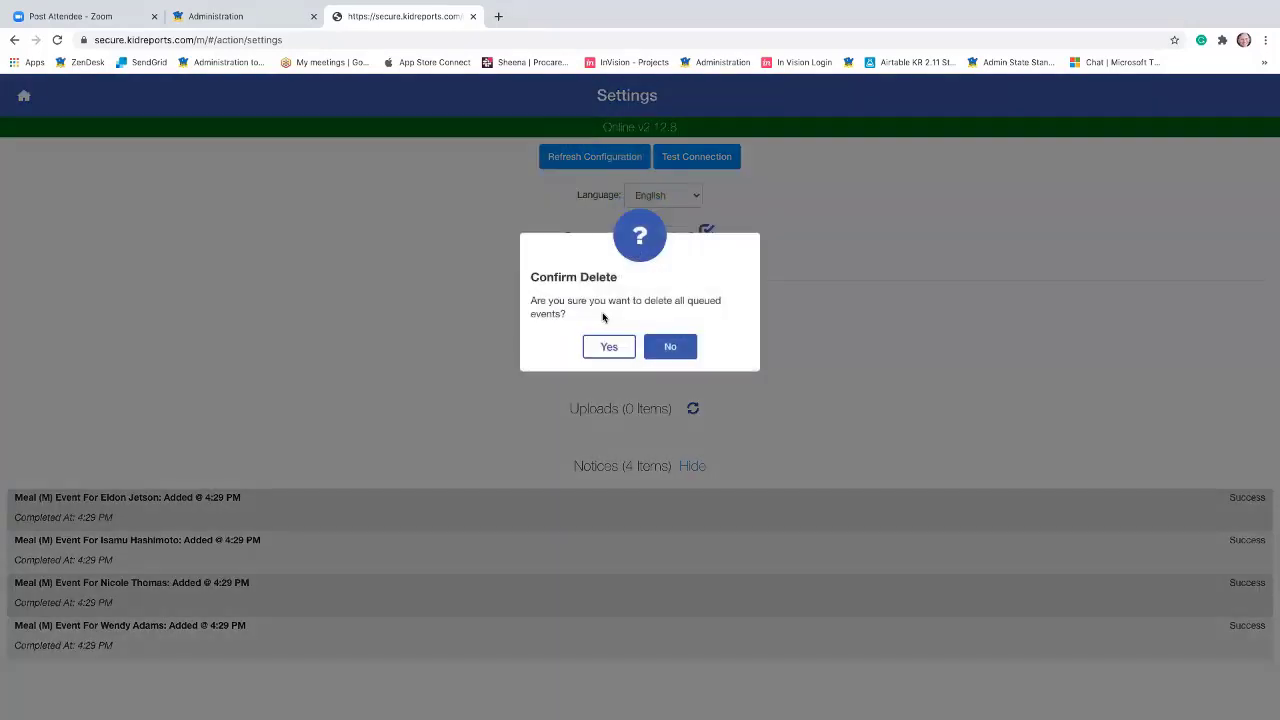
{"action": "left_click", "coordinate": [607, 346]}
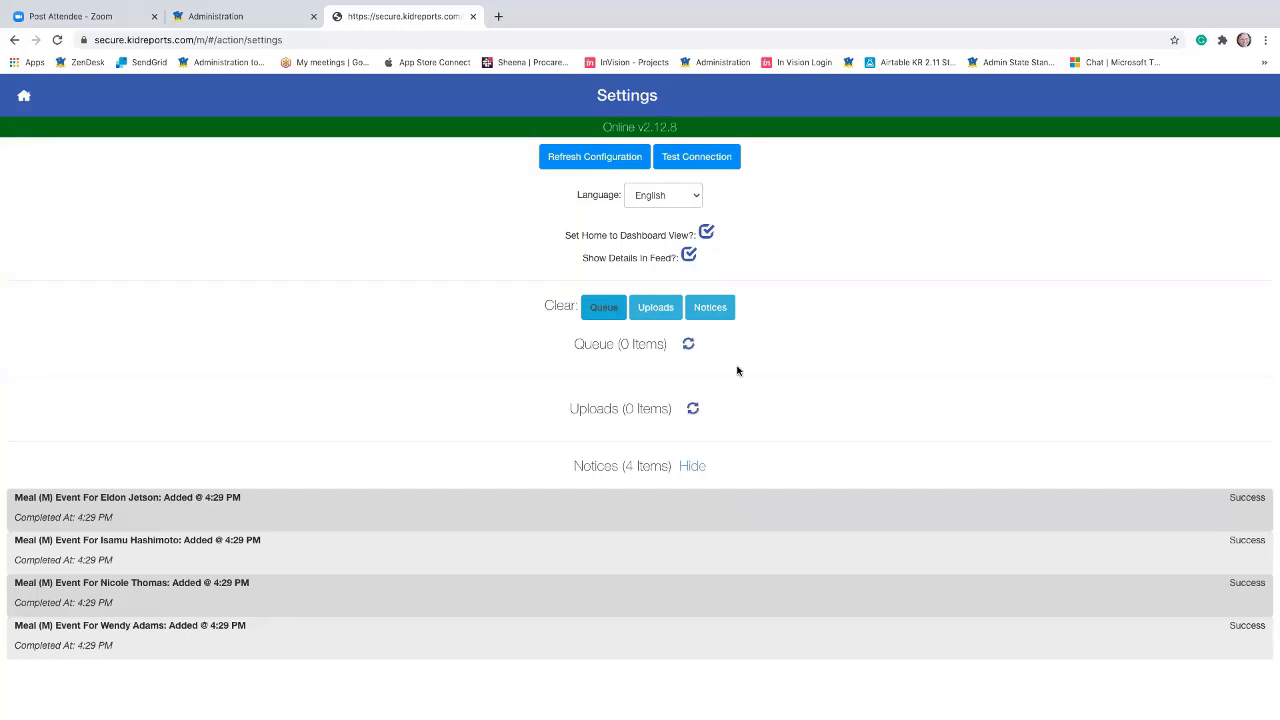
{"action": "left_click", "coordinate": [596, 161]}
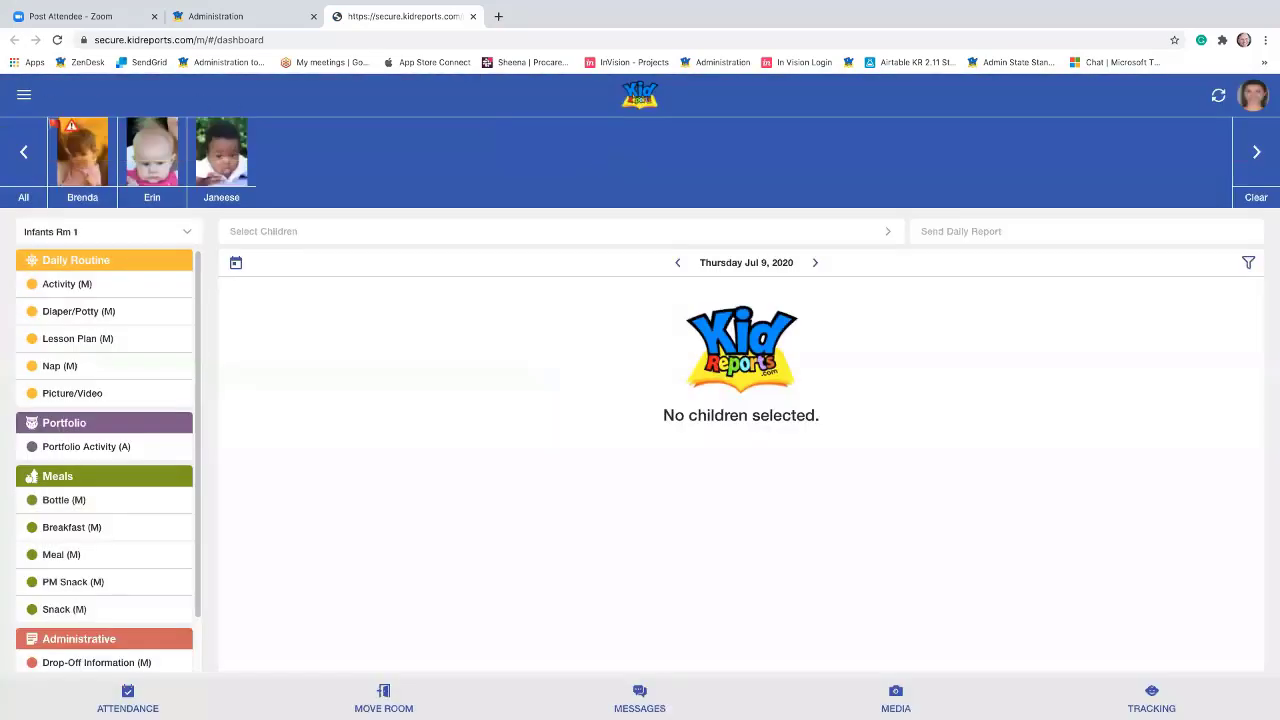
{"action": "left_click", "coordinate": [26, 98]}
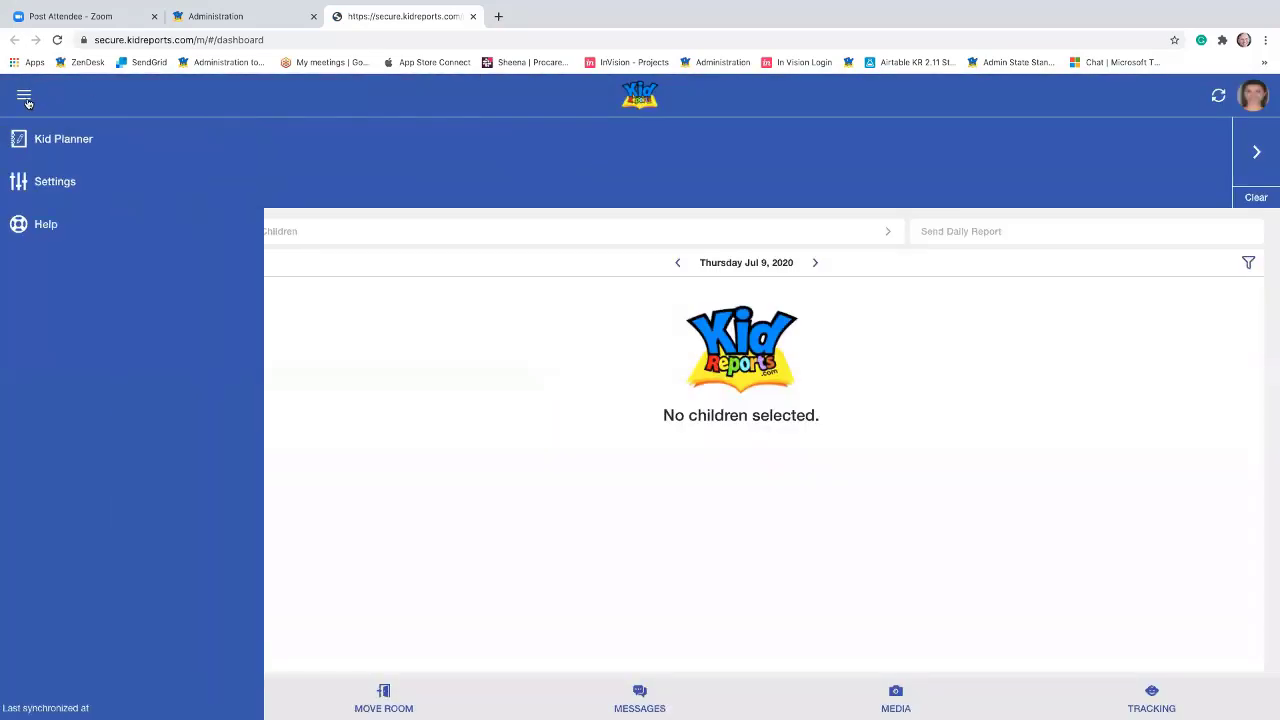
{"action": "left_click", "coordinate": [31, 224]}
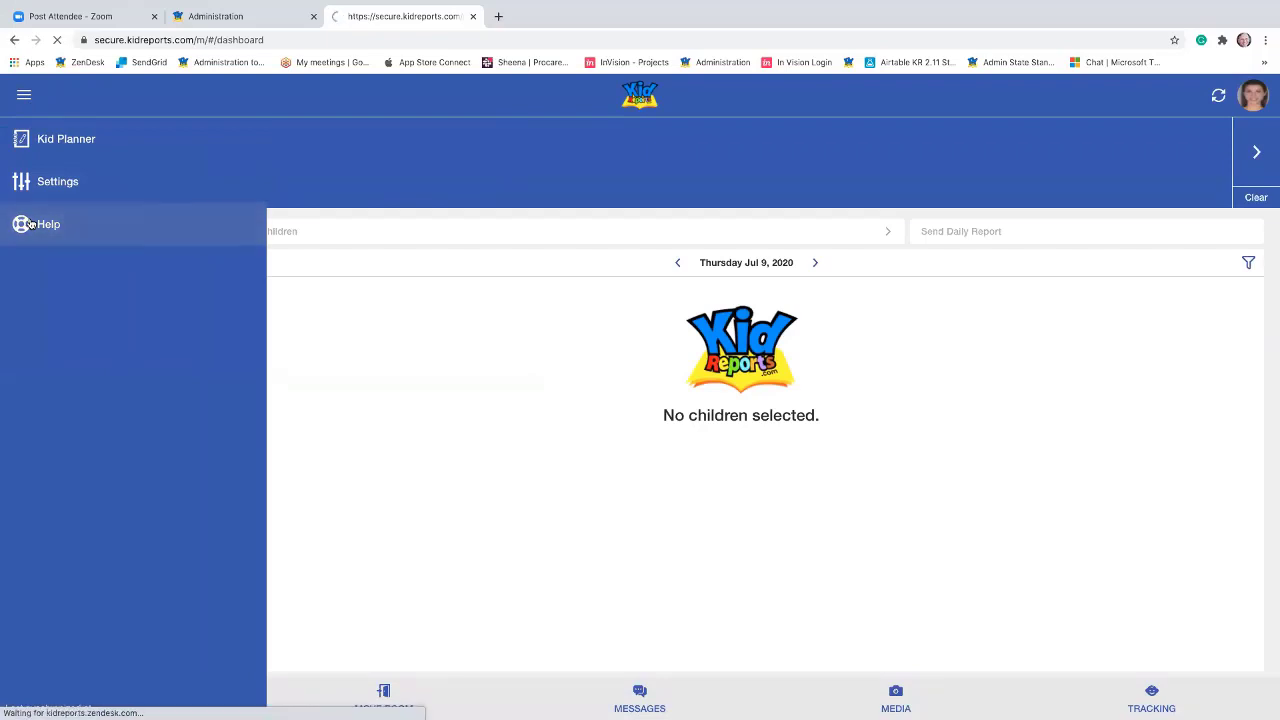